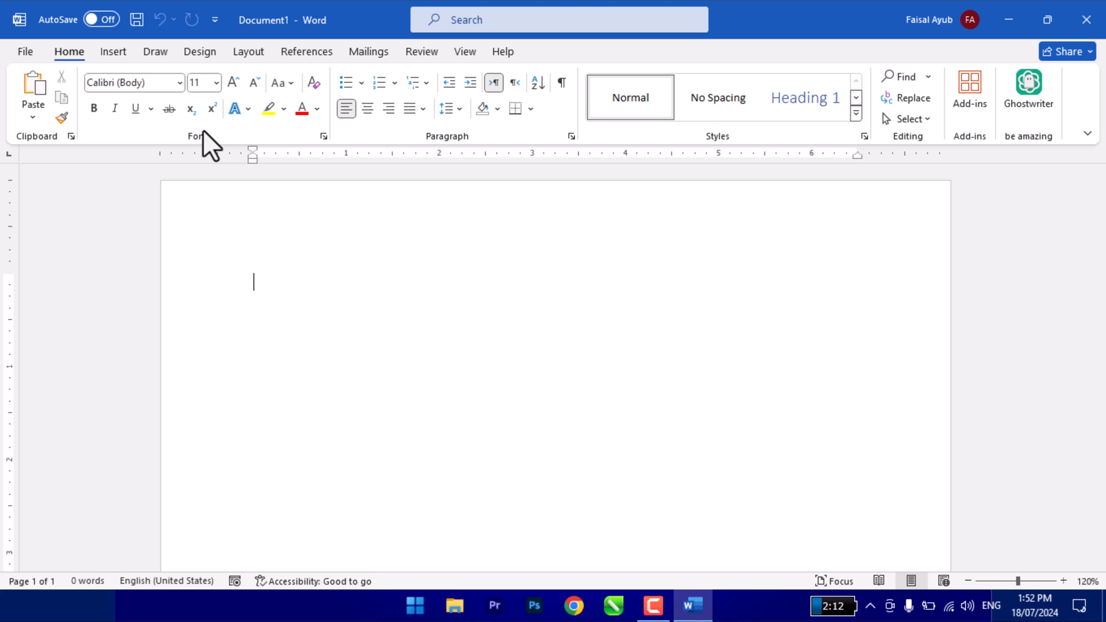
- Fill the blank document with 100 paragraphs of sample text using =rand(100)
click(122, 54)
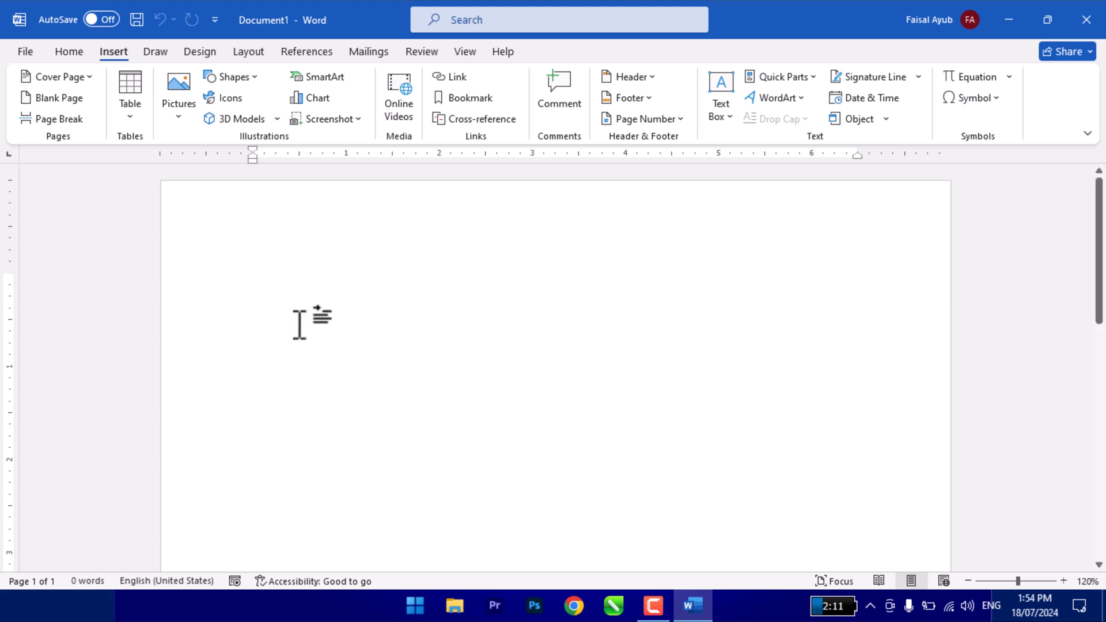
text(=rand)
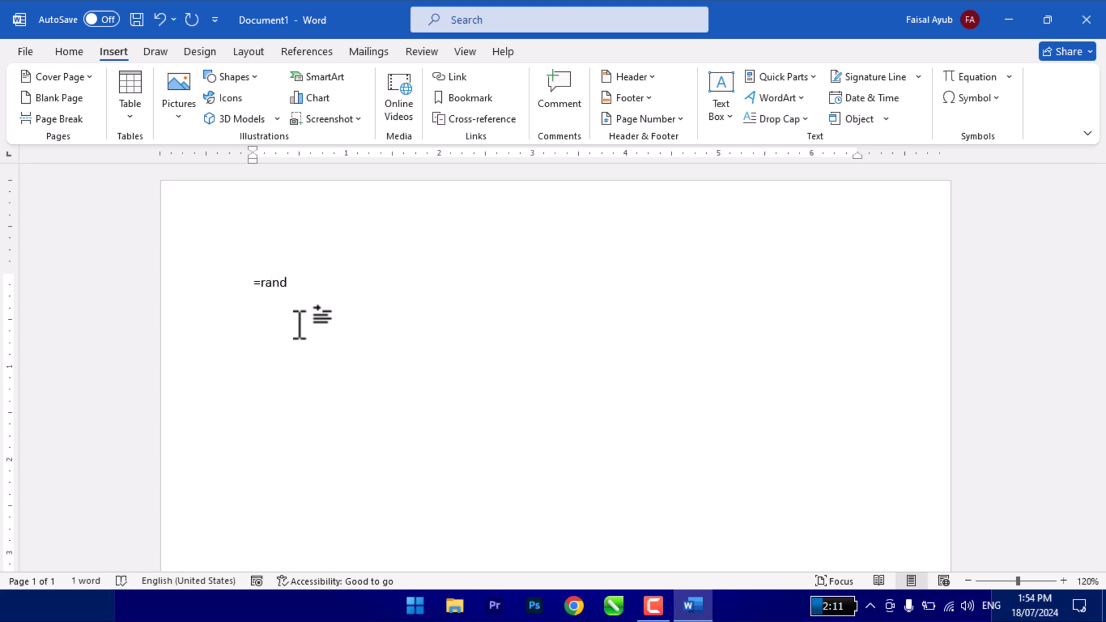
text((100))
key(Return)
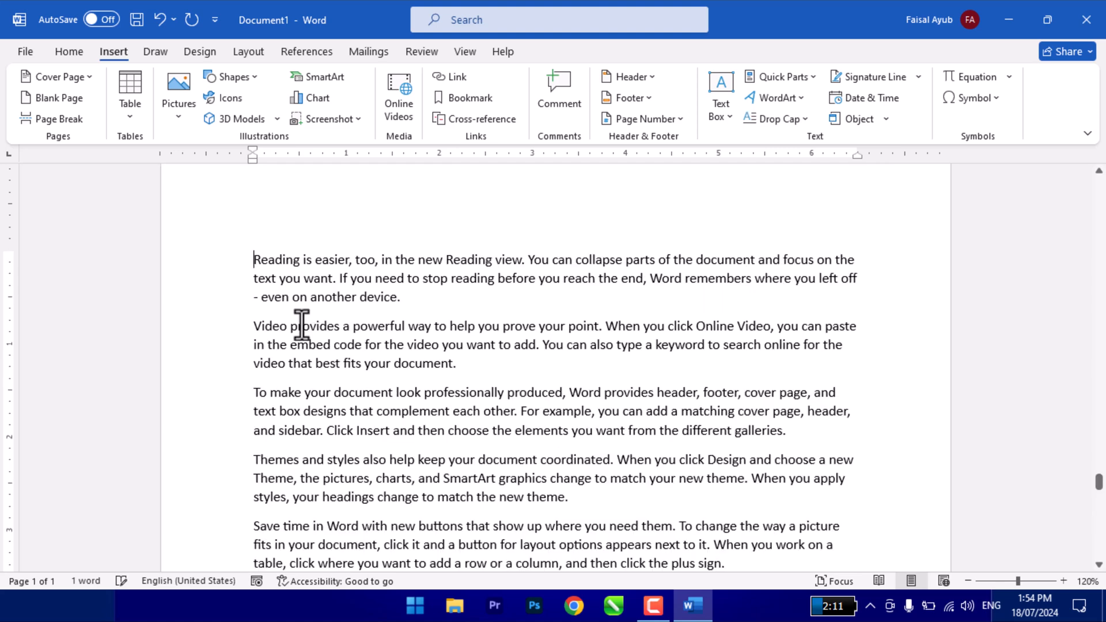
drag(1099, 482, 1099, 185)
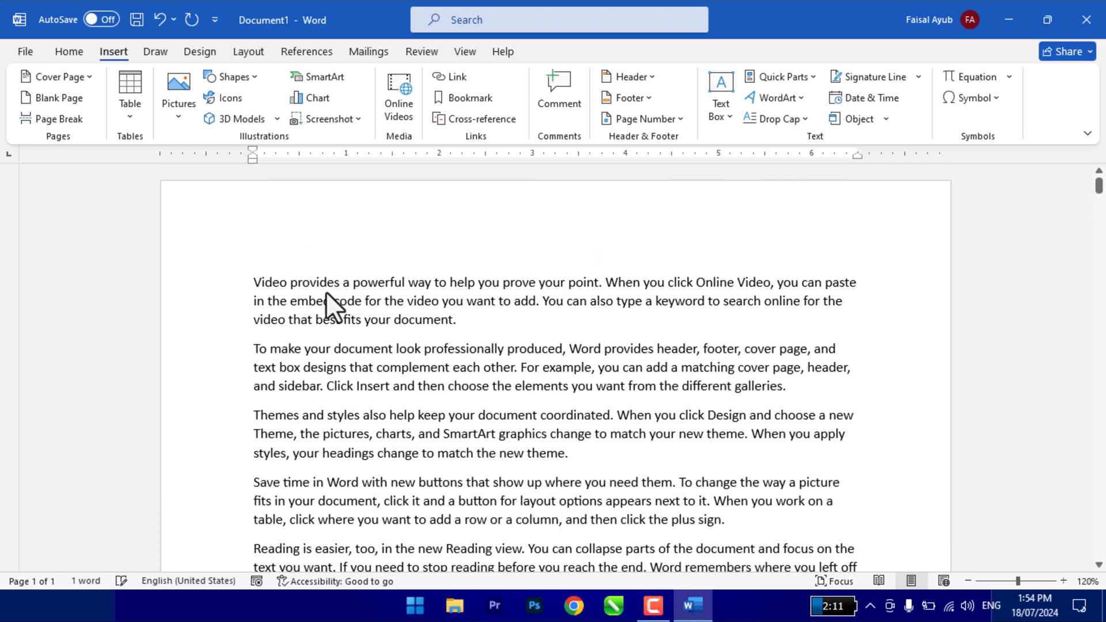
- Justify all the text in the document
click(254, 282)
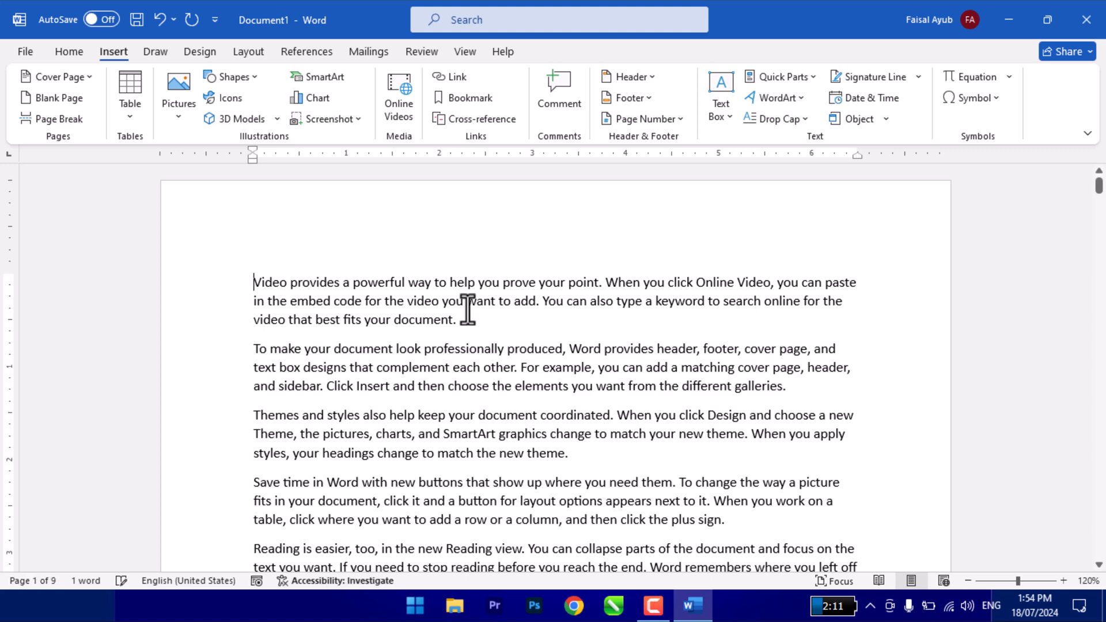
key(ctrl+a)
key(ctrl+j)
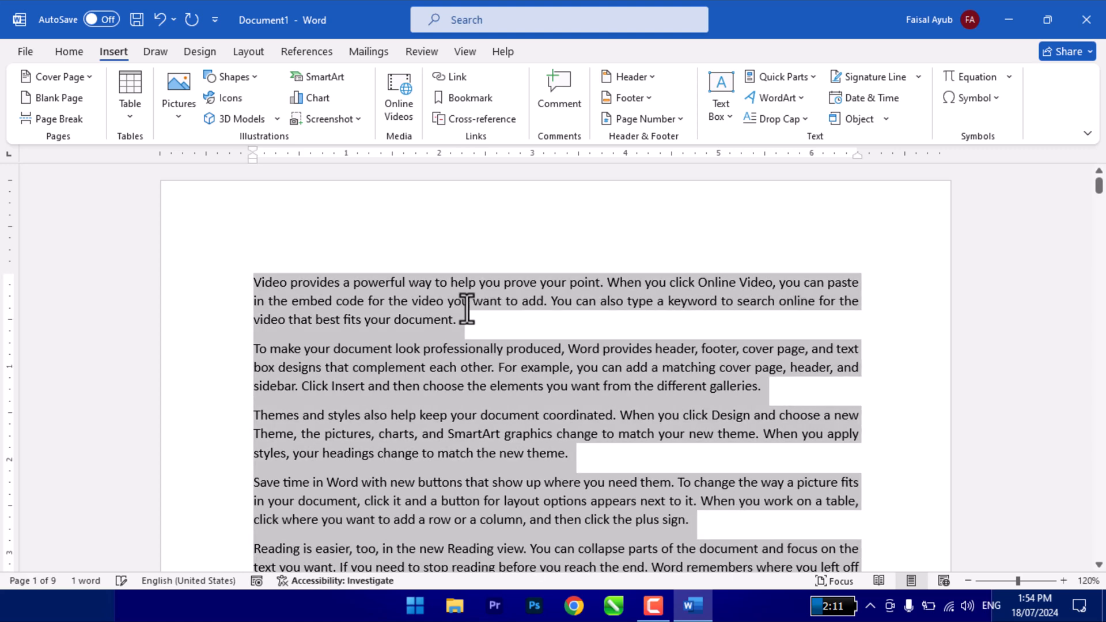
click(443, 349)
- Insert the built-in Whisp Sidebar text box on the first page
scroll(419, 385, down, 1)
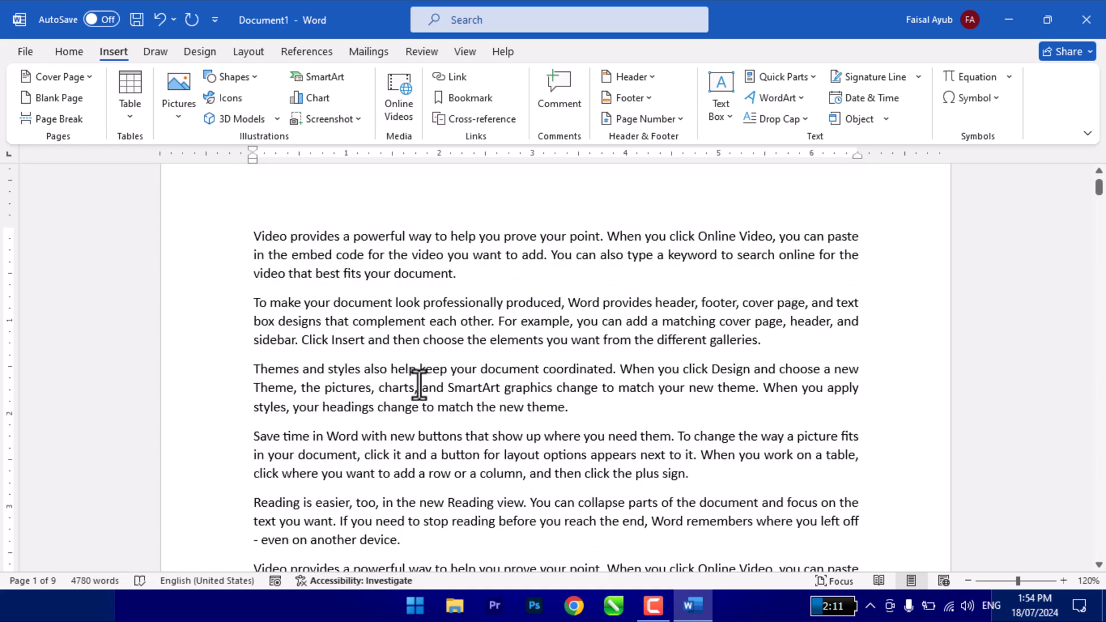
ctrl+scroll(418, 385, down, 5)
scroll(418, 385, down, 4)
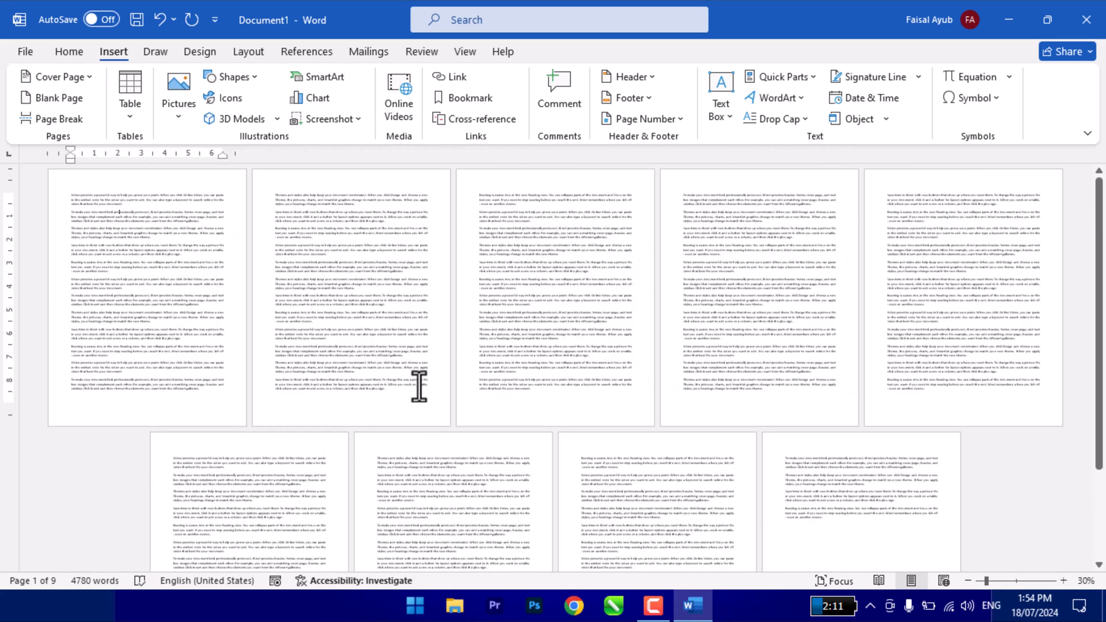
ctrl+scroll(418, 385, up, 5)
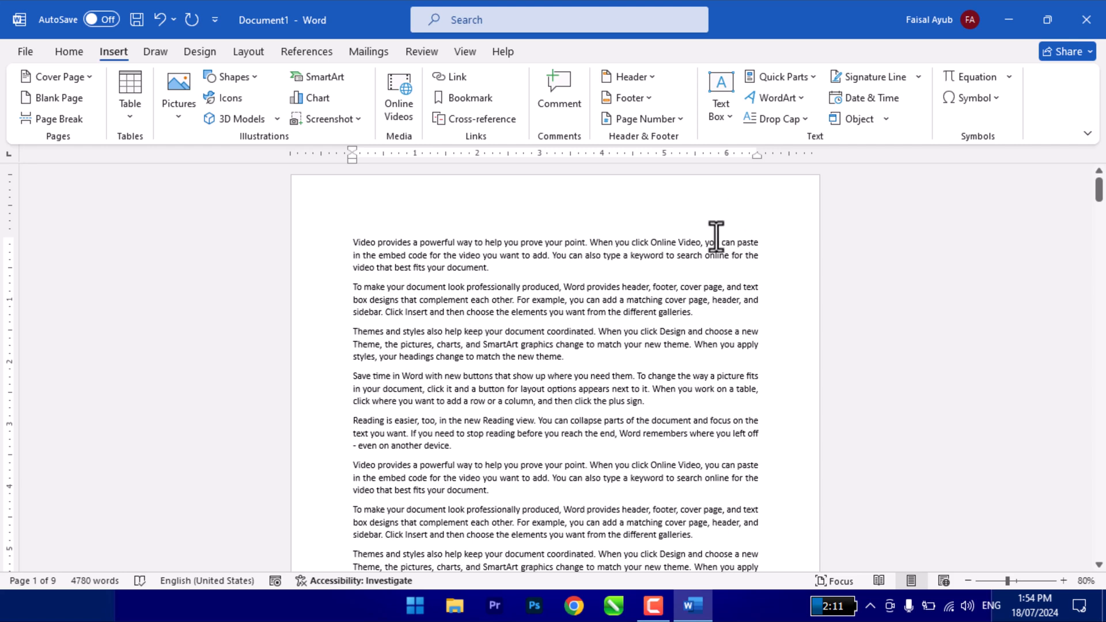
click(720, 107)
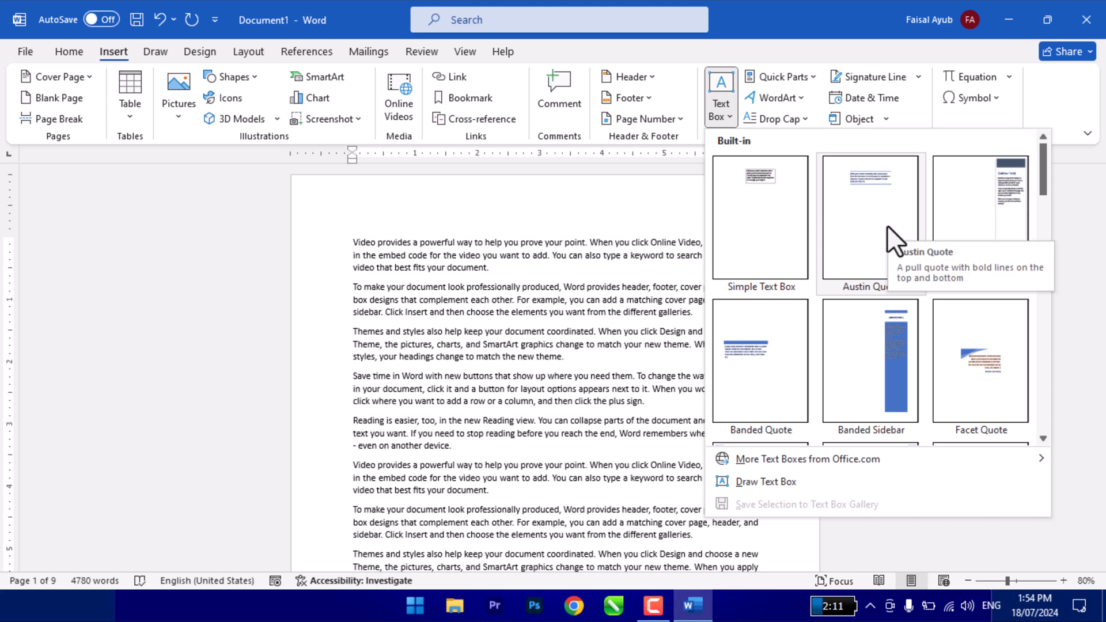
scroll(978, 311, down, 5)
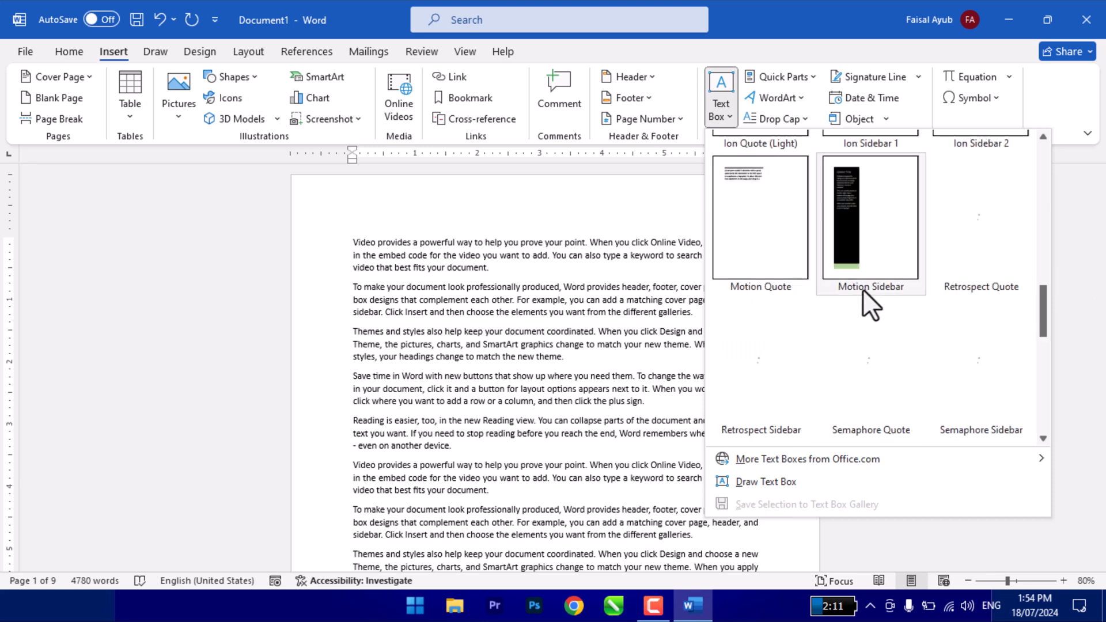
scroll(891, 365, down, 5)
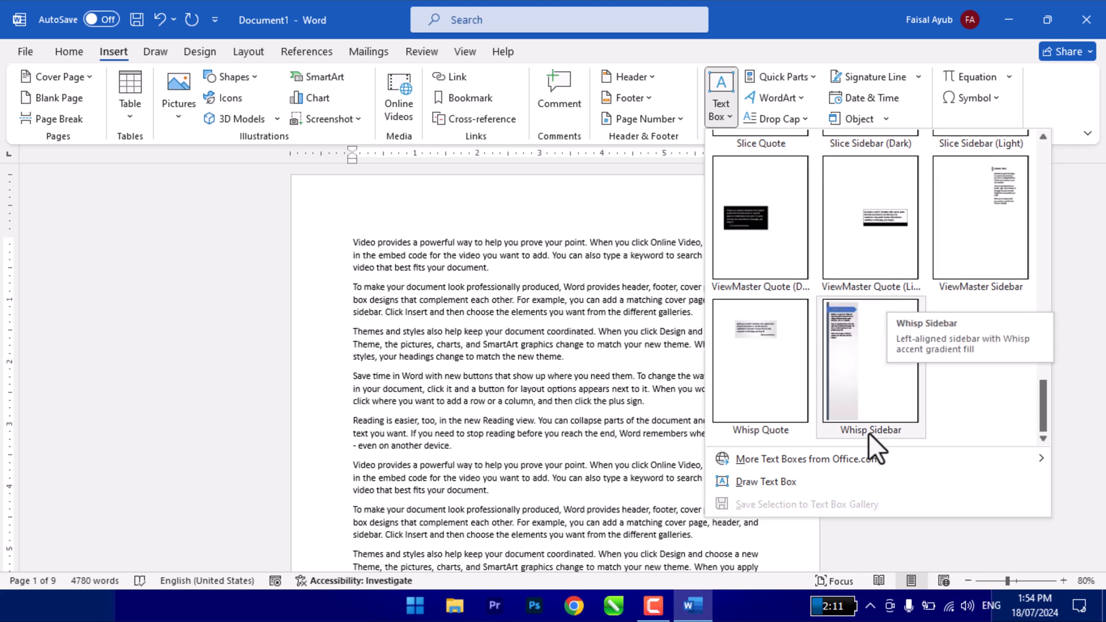
mouse_move(834, 455)
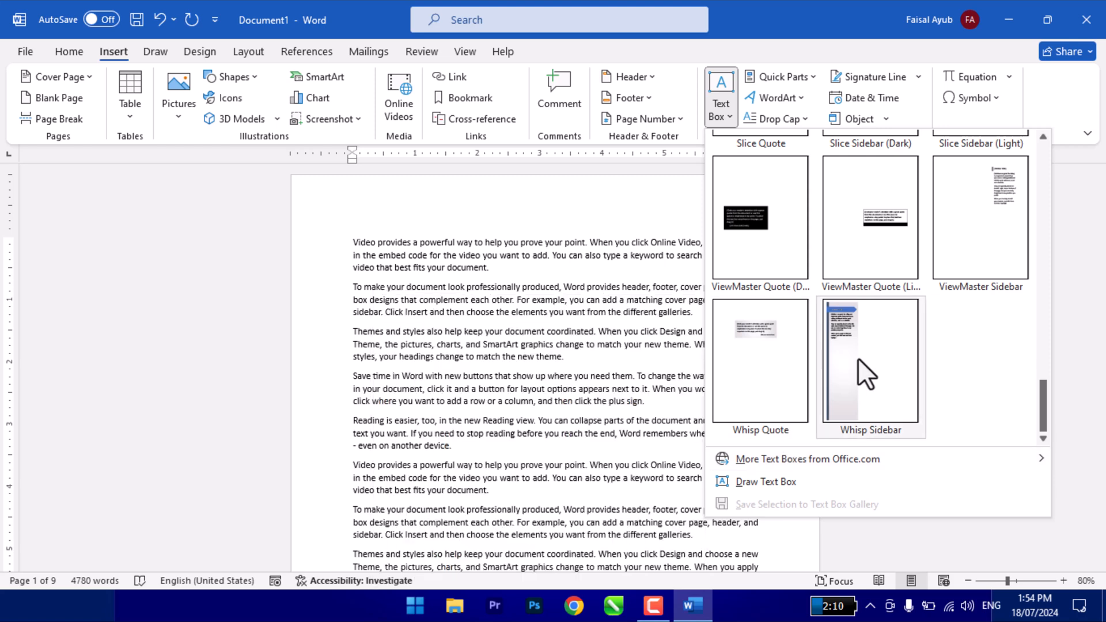
scroll(858, 358, up, 10)
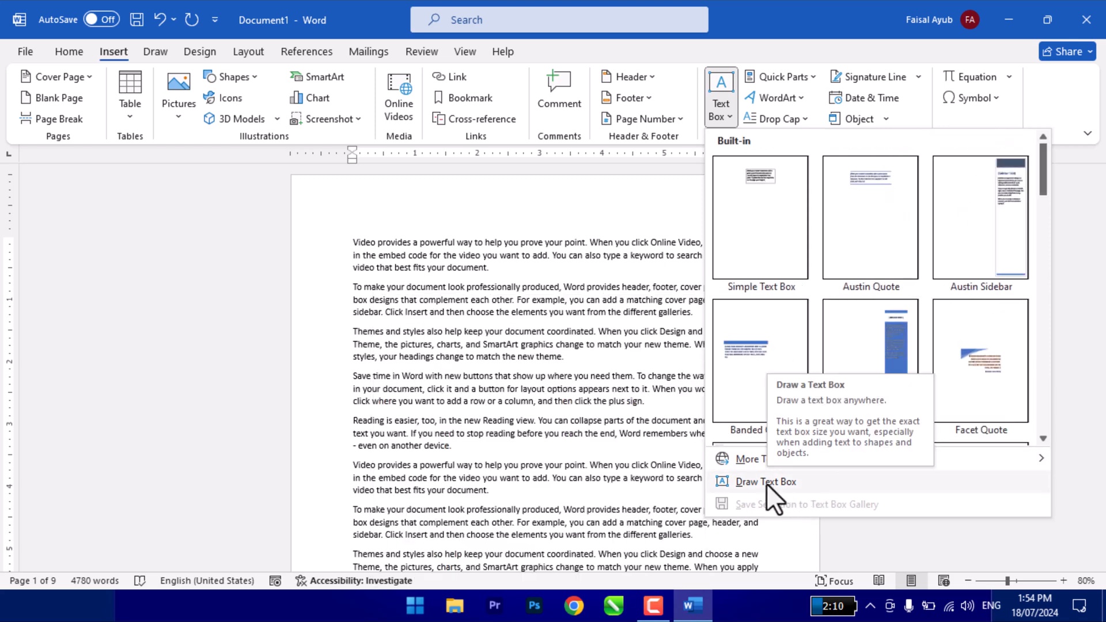
scroll(902, 344, down, 6)
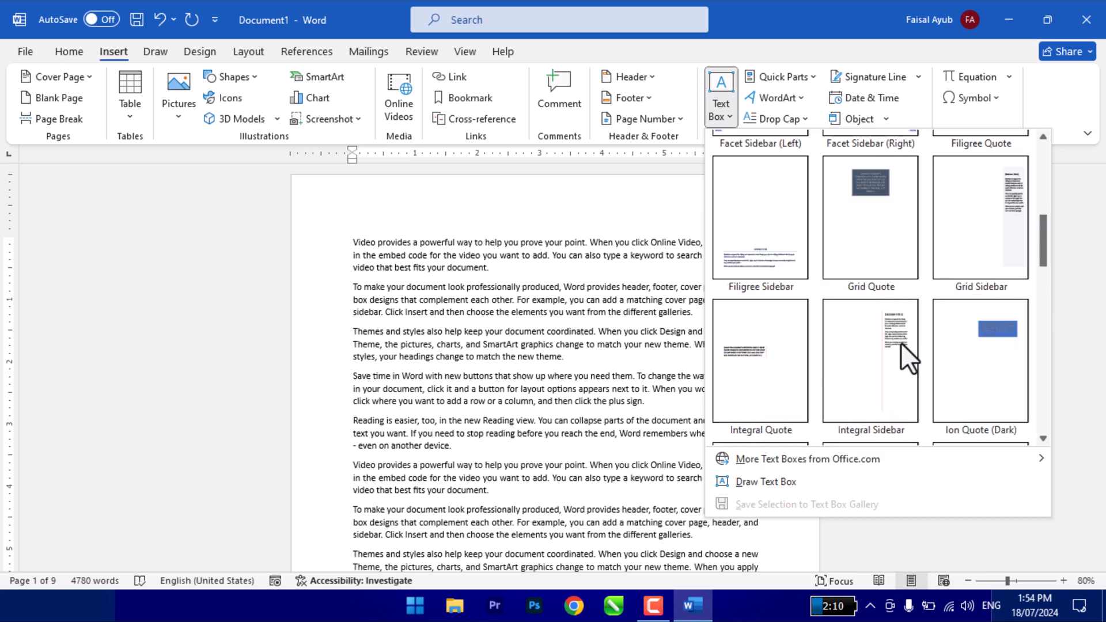
scroll(900, 342, down, 3)
scroll(900, 342, up, 3)
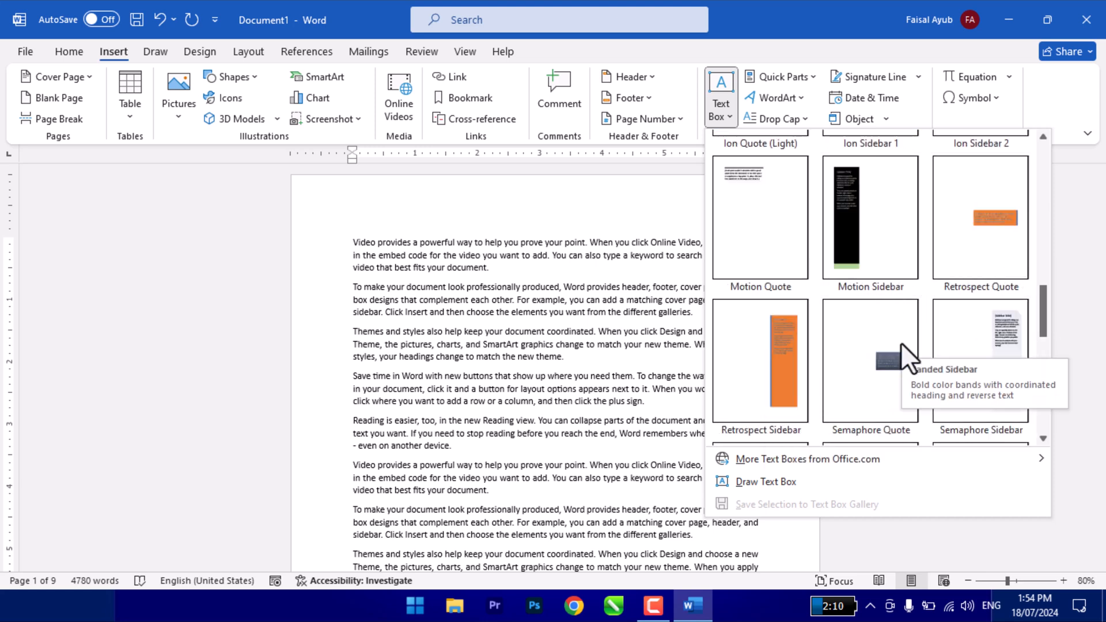
scroll(900, 342, down, 3)
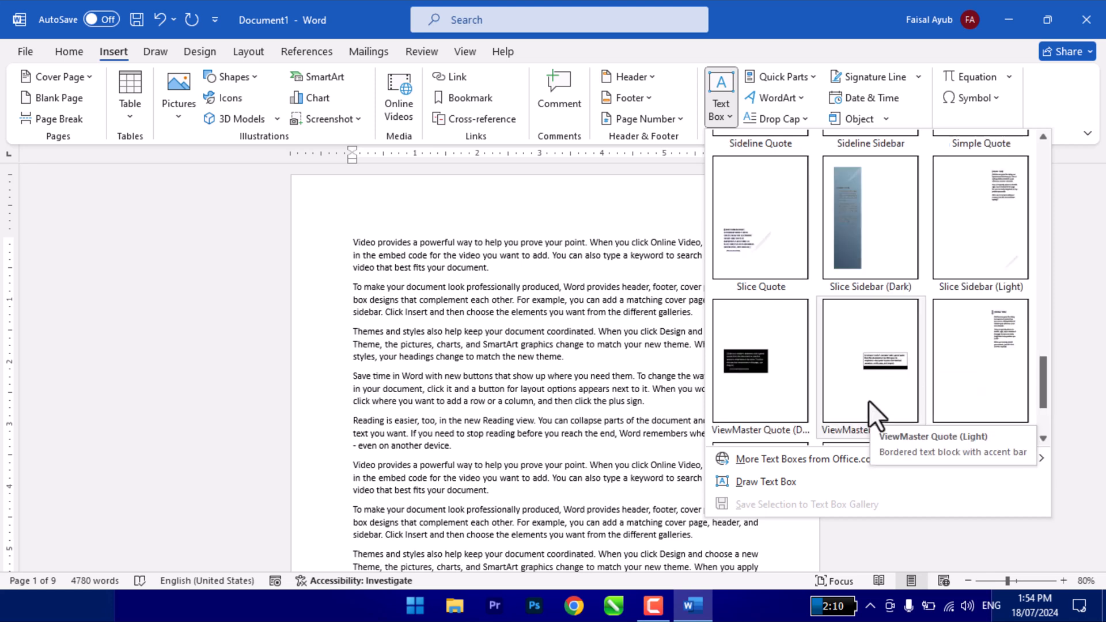
scroll(869, 399, down, 1)
scroll(869, 399, up, 10)
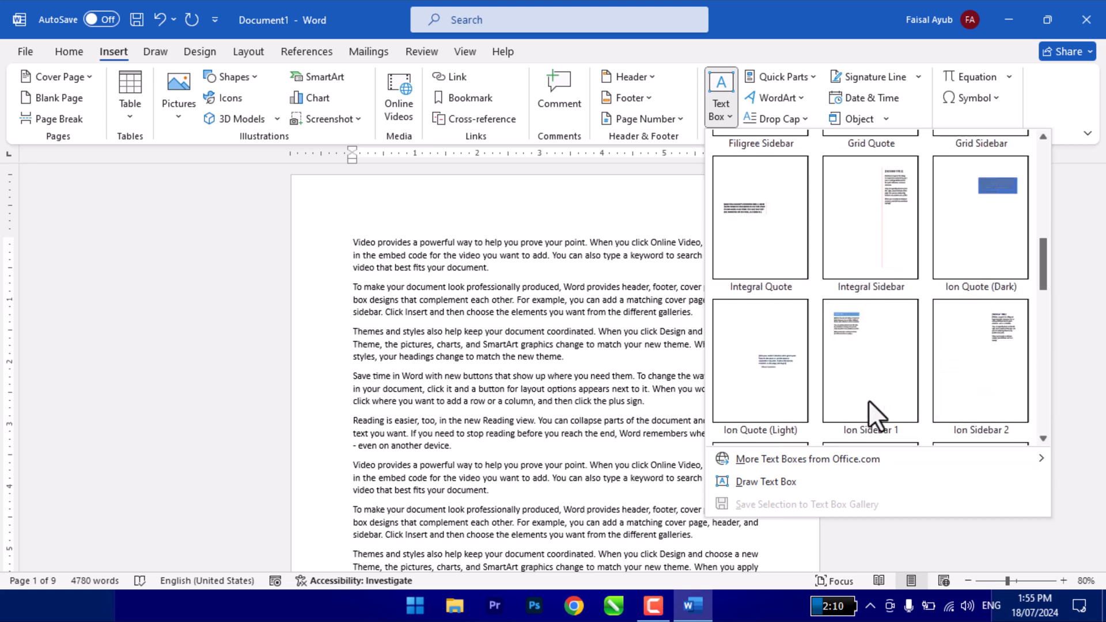
scroll(868, 400, down, 10)
click(868, 400)
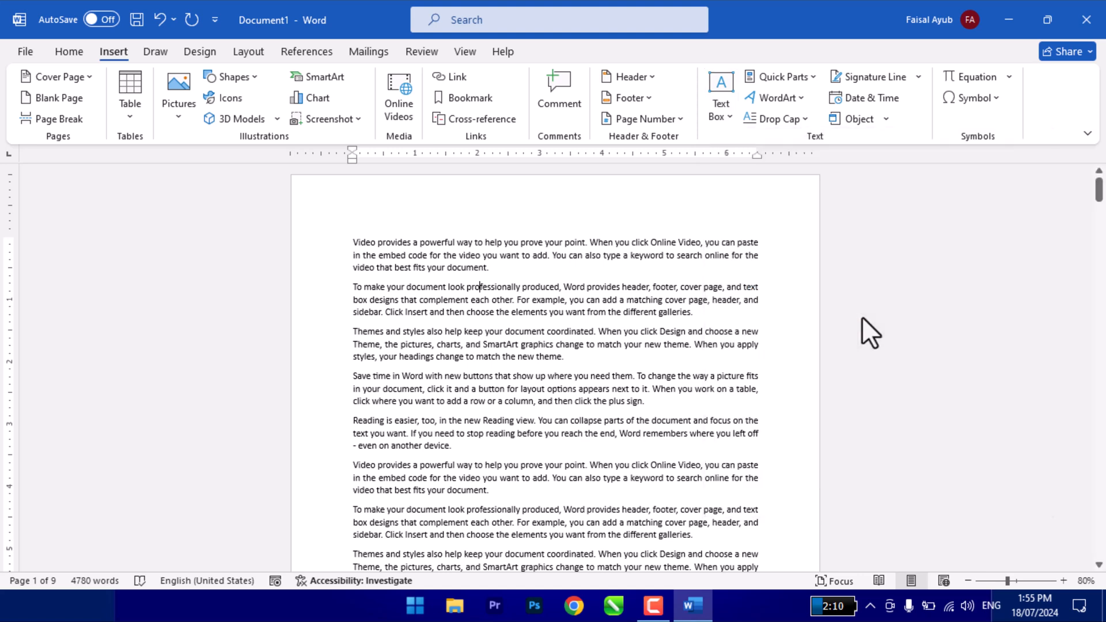
click(542, 281)
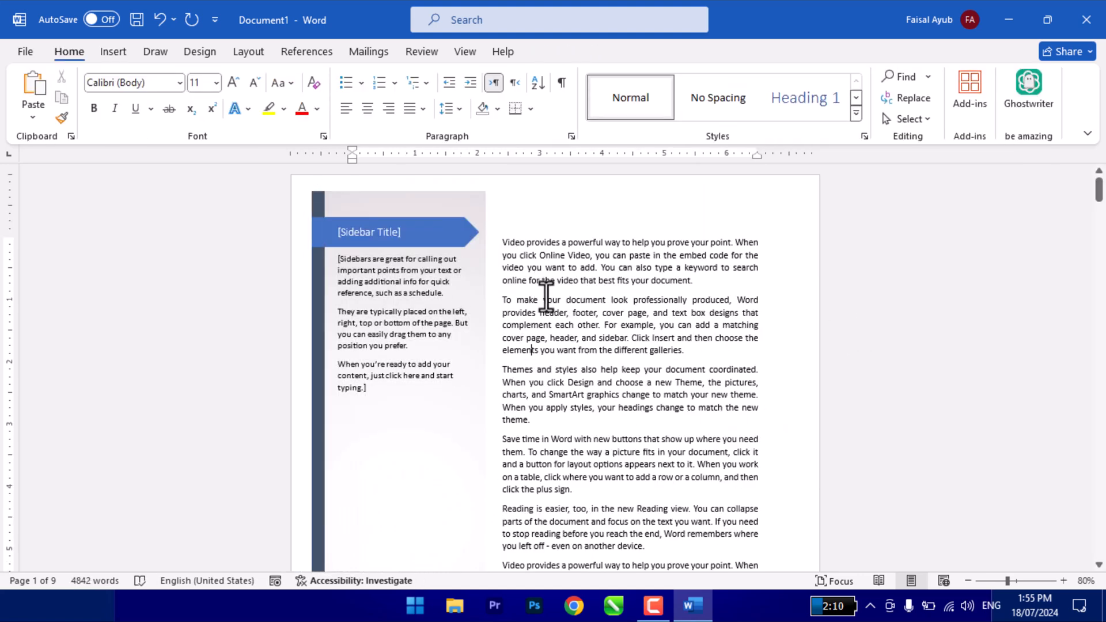
- Replace the sidebar's title placeholder with "Important Points"
scroll(545, 346, down, 5)
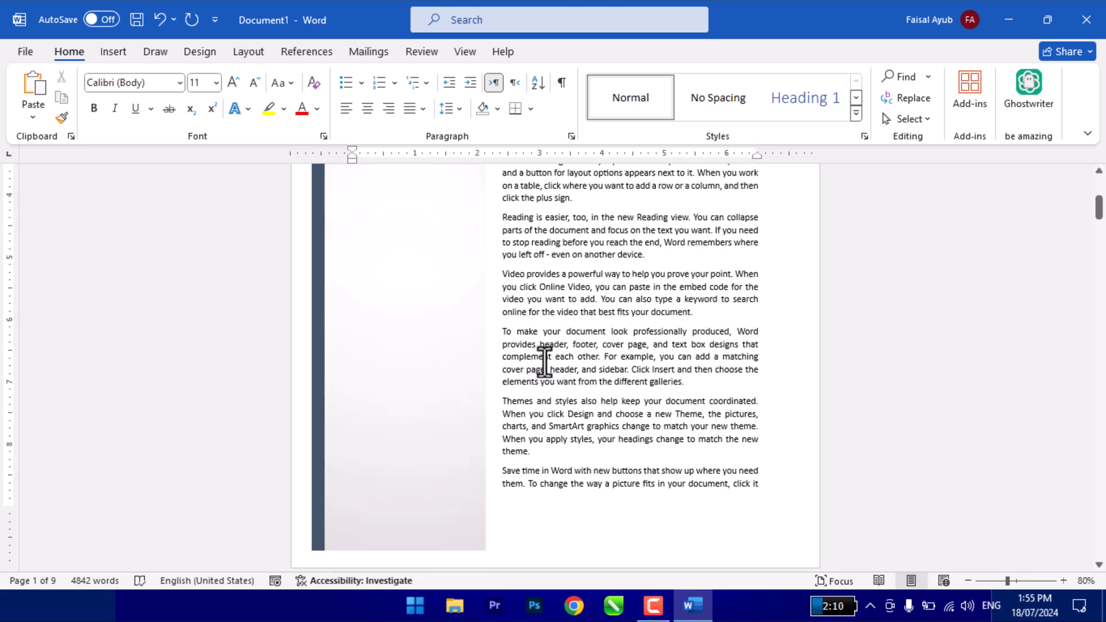
scroll(543, 361, up, 3)
scroll(543, 361, up, 2)
click(377, 239)
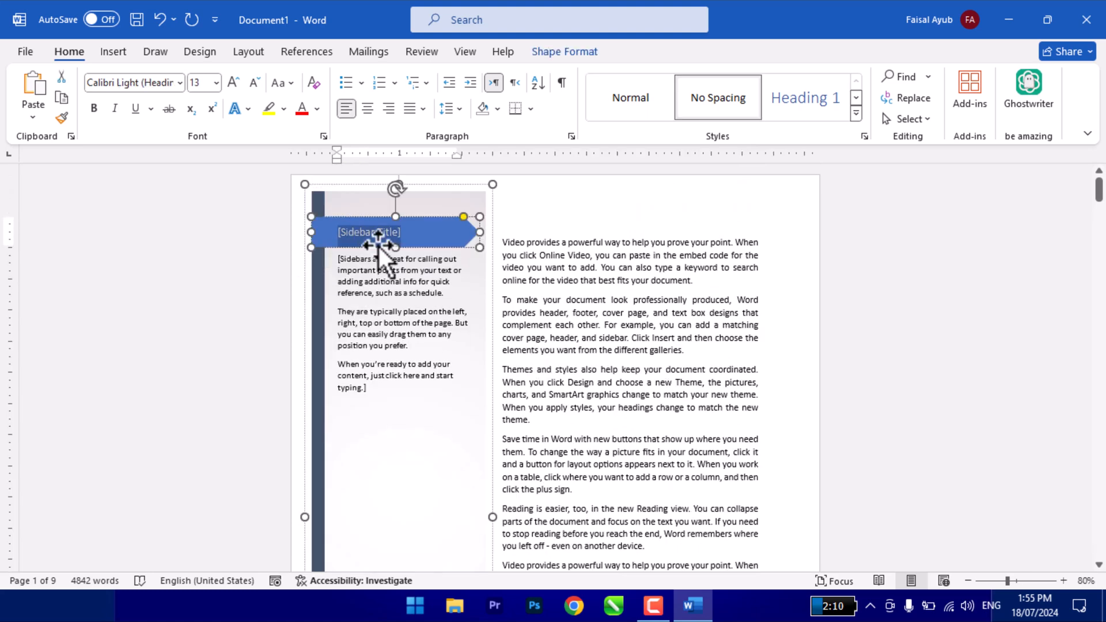
text(Important Points)
- Replace the sidebar's placeholder body text with sample paragraphs generated by =rand()
click(385, 281)
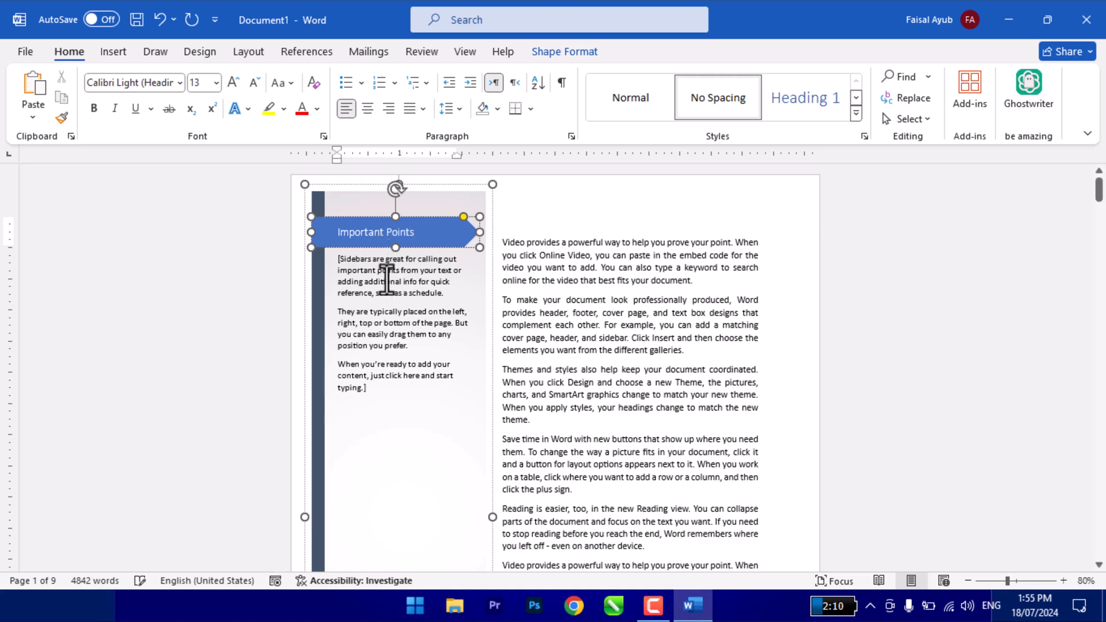
key(ctrl+a)
text(=ran)
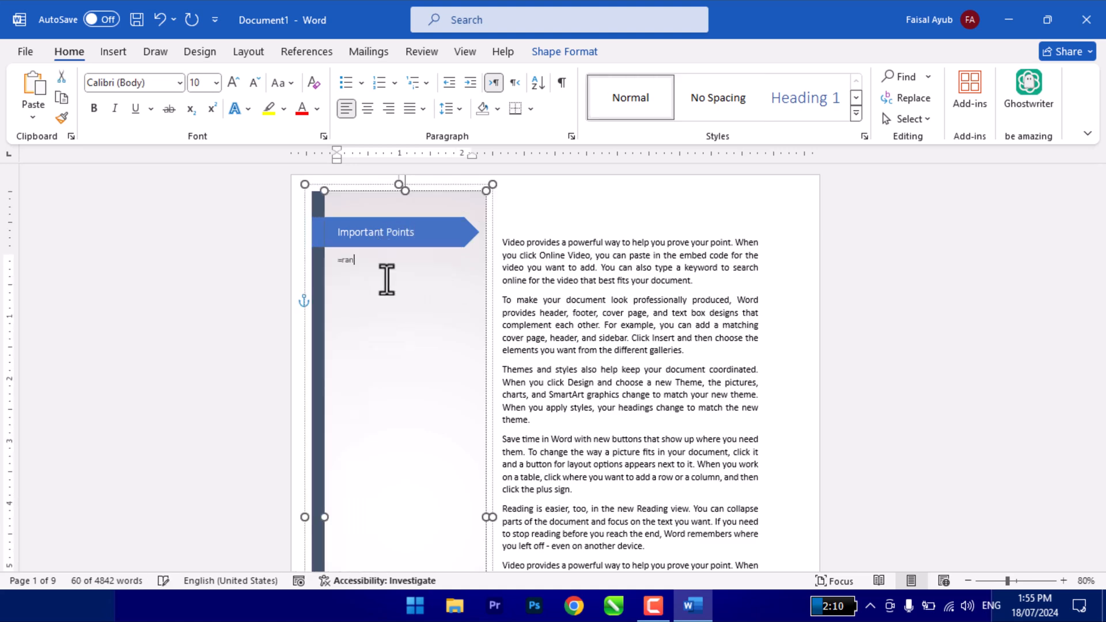
text(d())
key(Return)
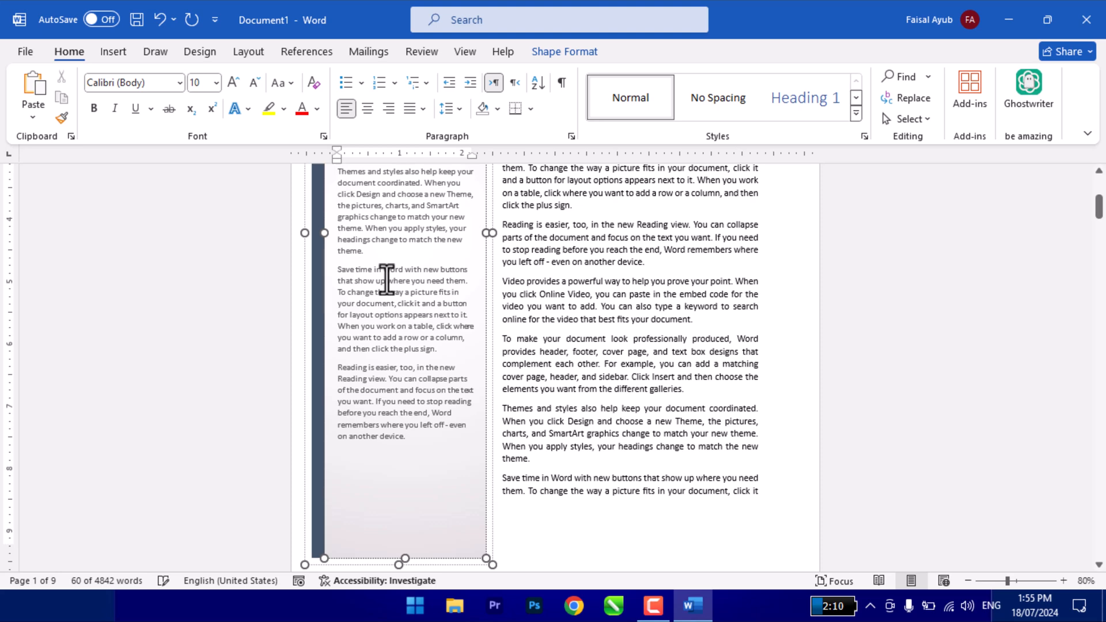
- Justify the sidebar's body paragraphs and format them as a bulleted list
drag(338, 262, 405, 312)
scroll(405, 309, up, 10)
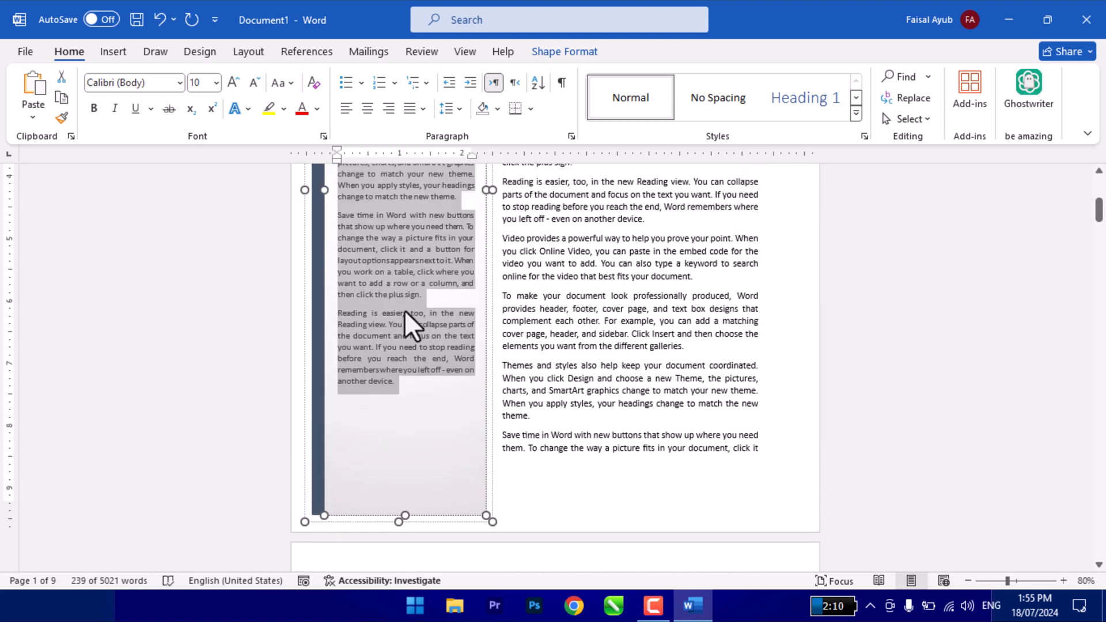
scroll(404, 309, up, 1)
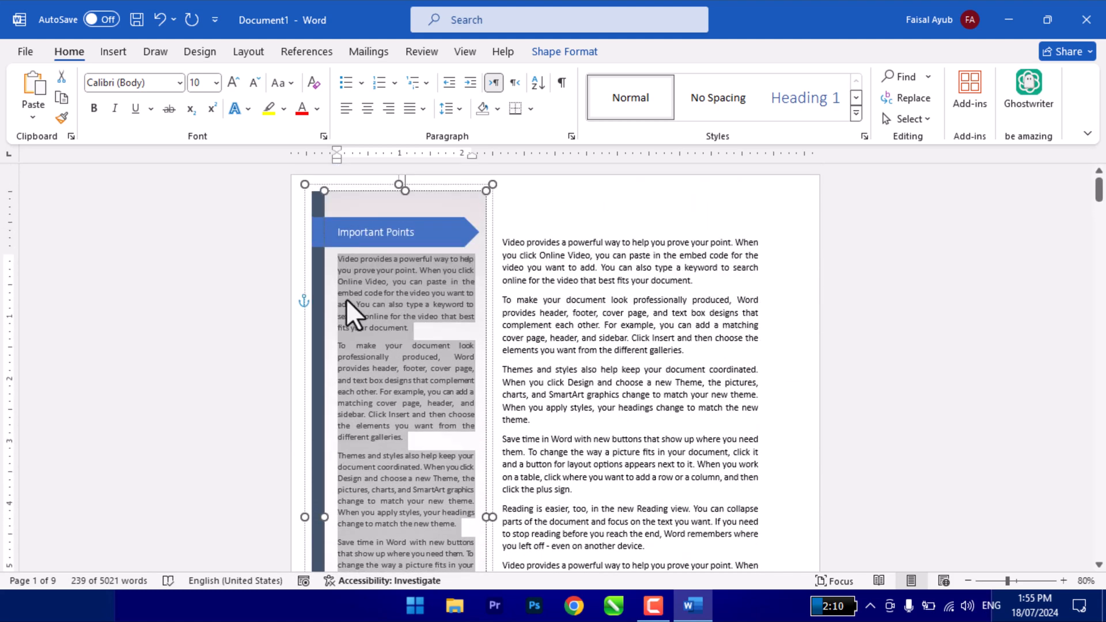
click(353, 87)
click(424, 361)
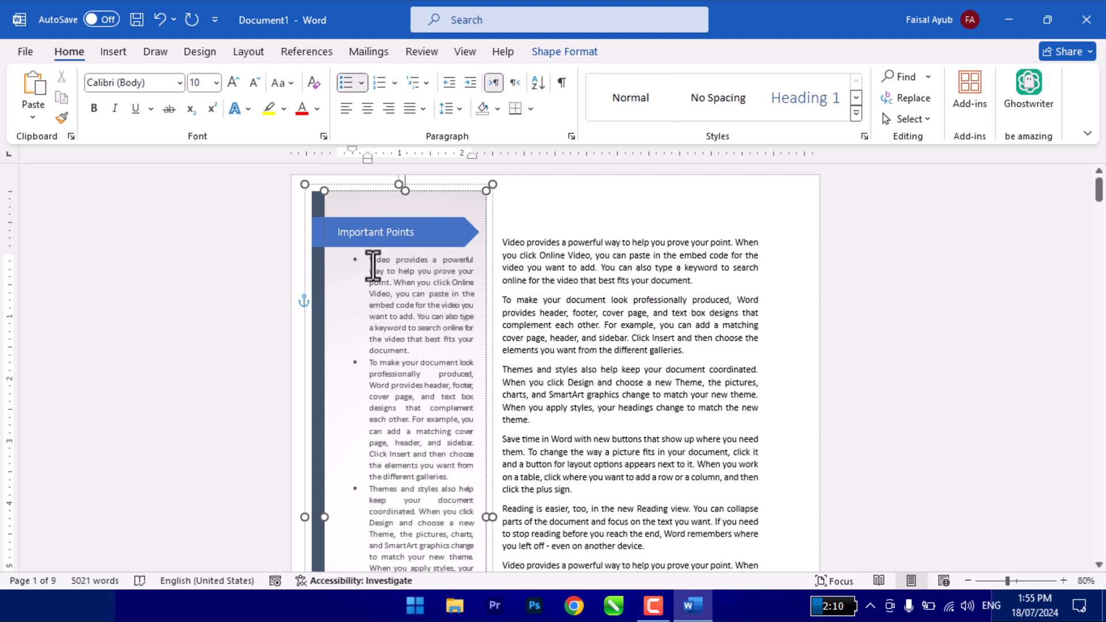
- Check the layout of the page with the sidebar in the print preview and return to the document
scroll(373, 282, down, 6)
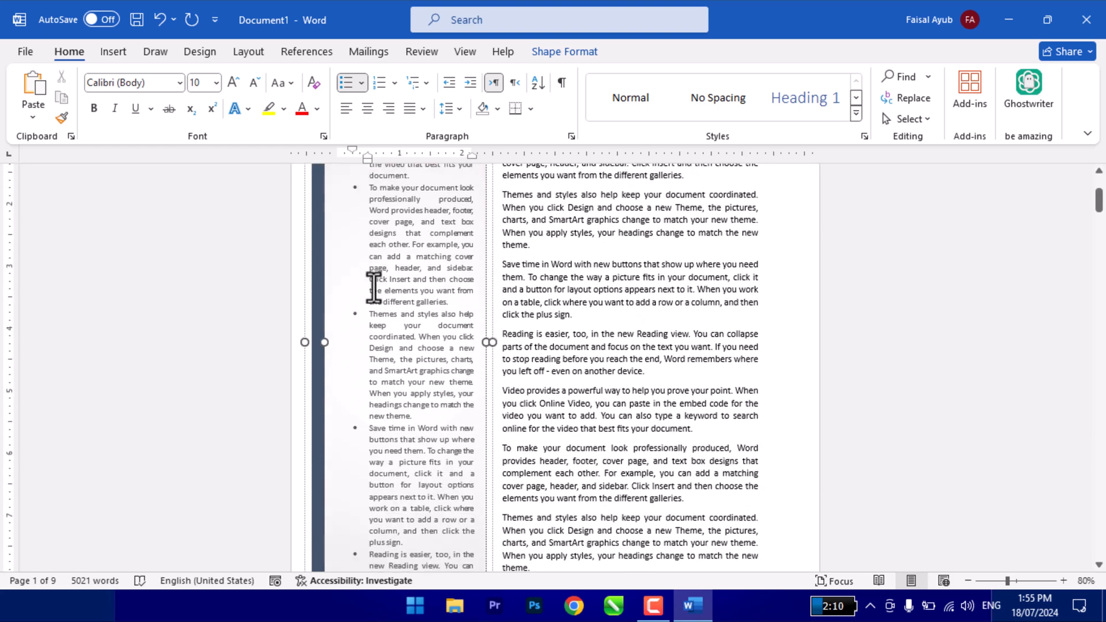
click(563, 317)
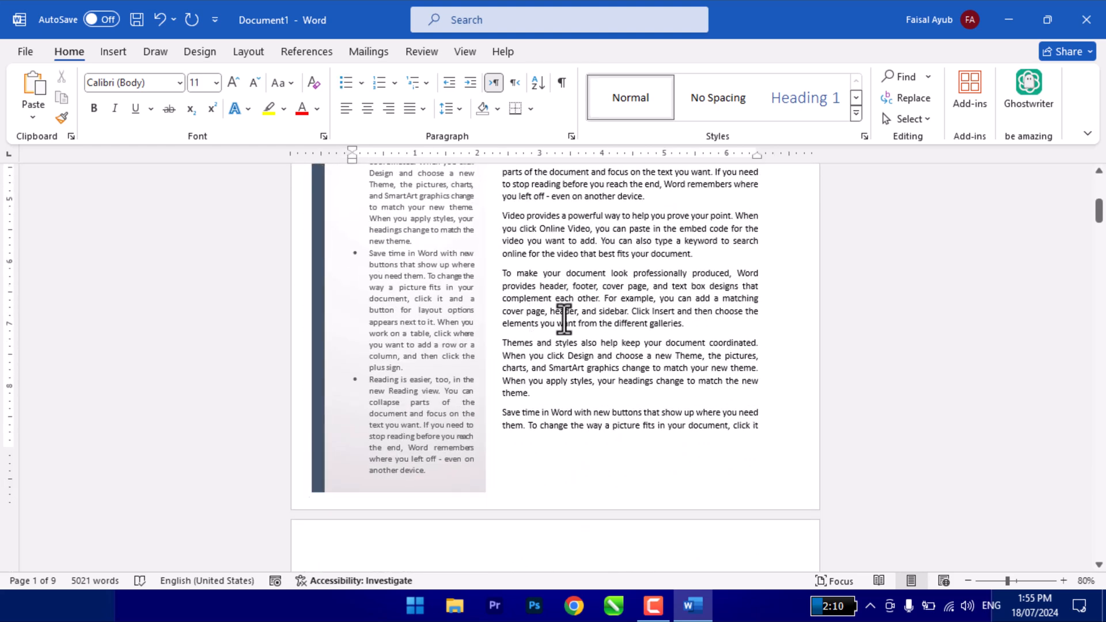
key(ctrl+p)
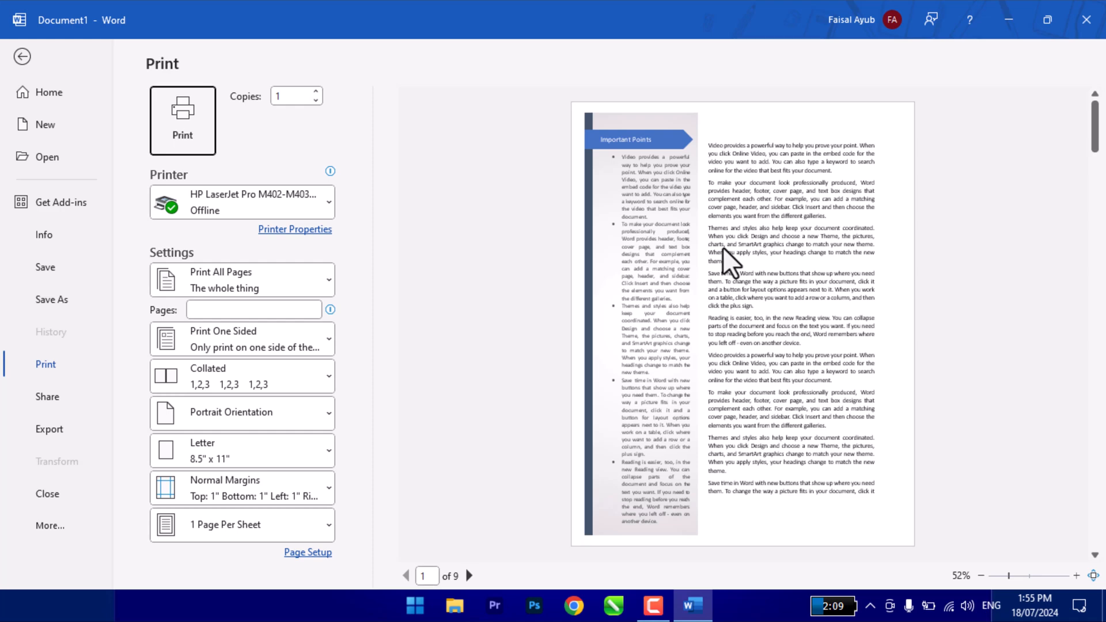
key(Escape)
scroll(722, 249, up, 5)
scroll(722, 249, up, 3)
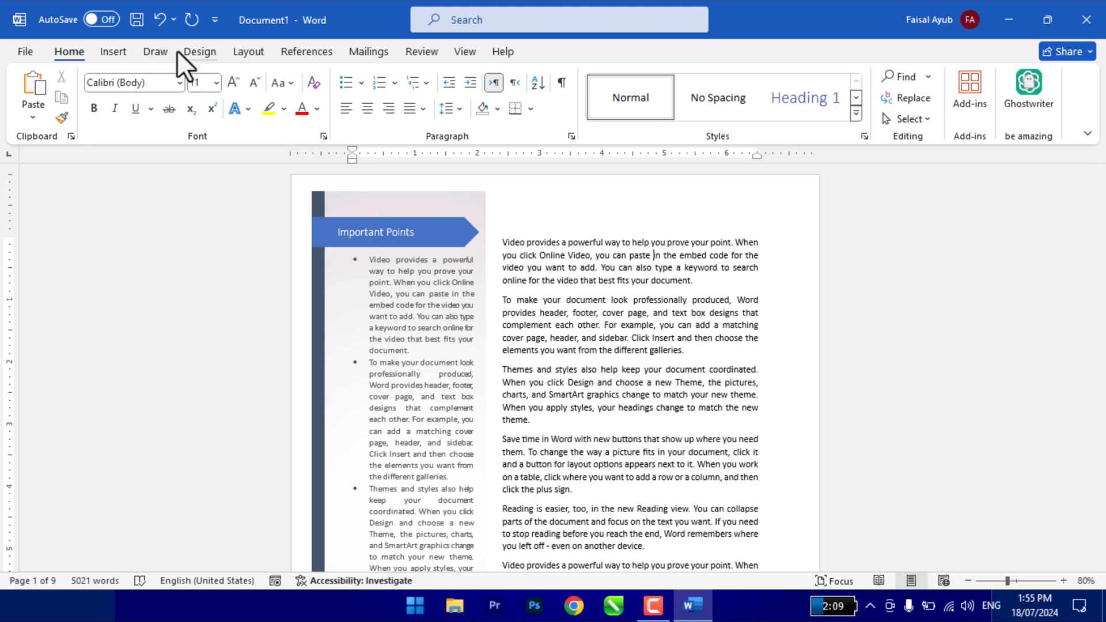
click(113, 51)
click(719, 114)
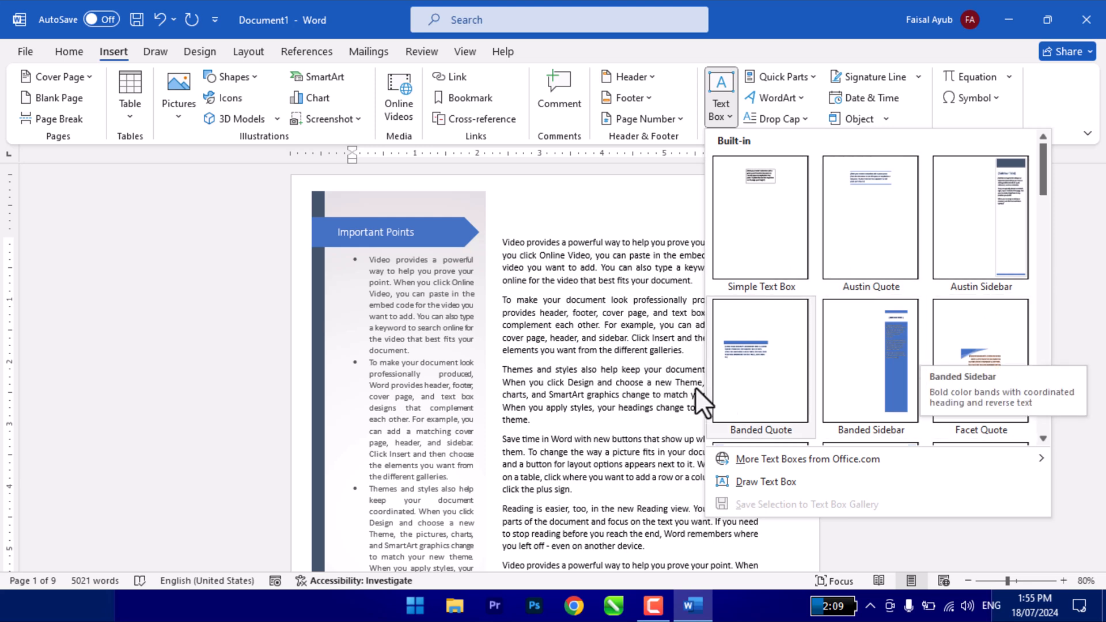
click(561, 285)
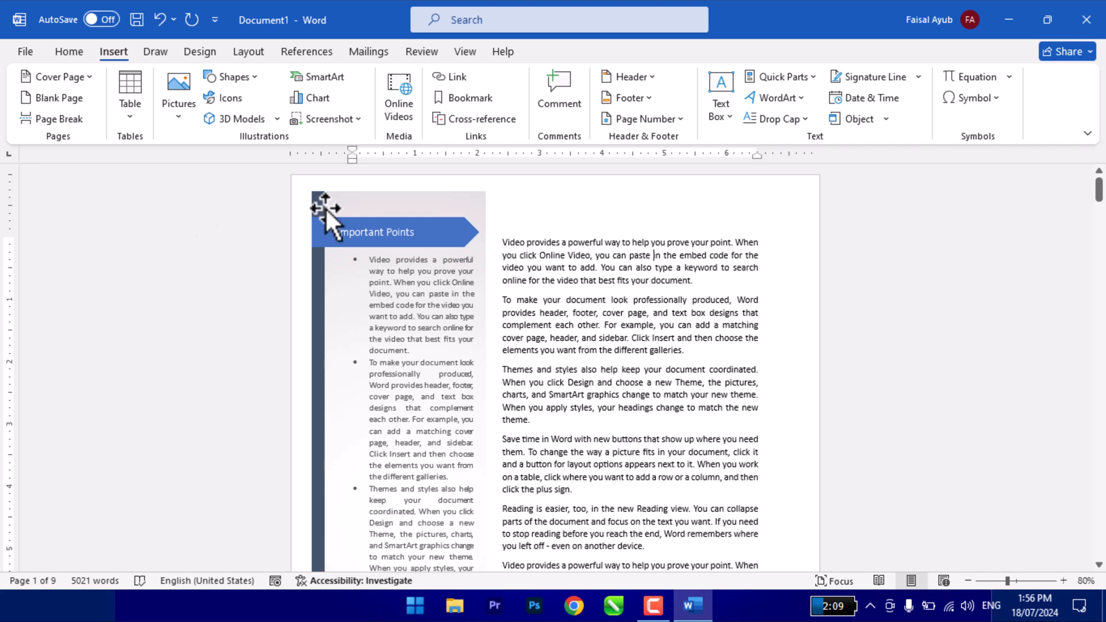
click(496, 242)
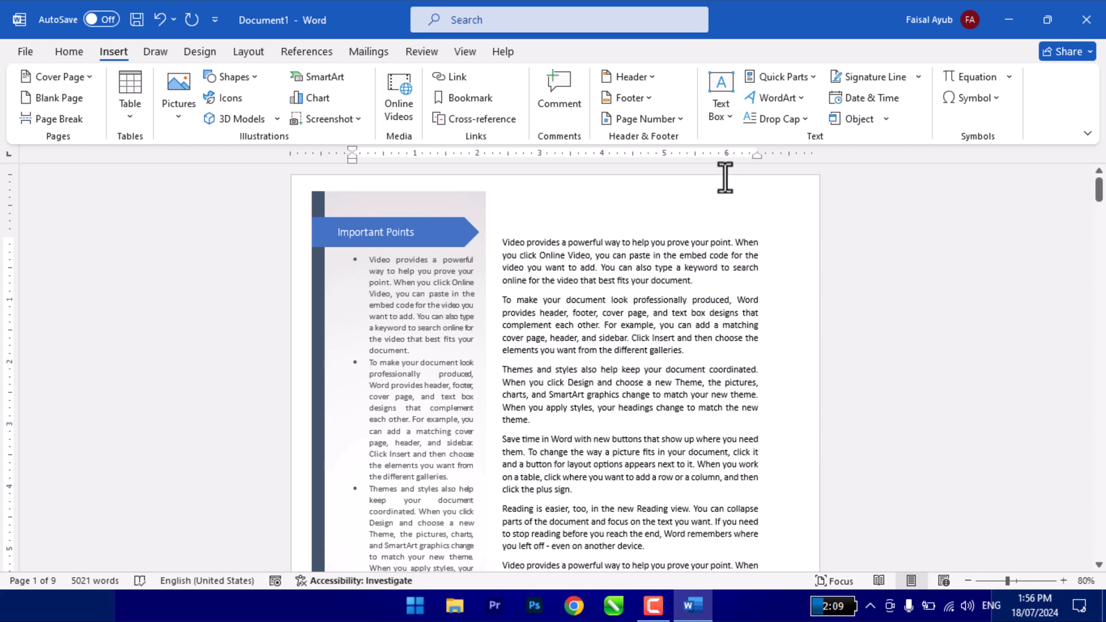
- Draw a custom text box about 0.7" high and 4.08" wide above the first body paragraph, beside the sidebar
click(720, 117)
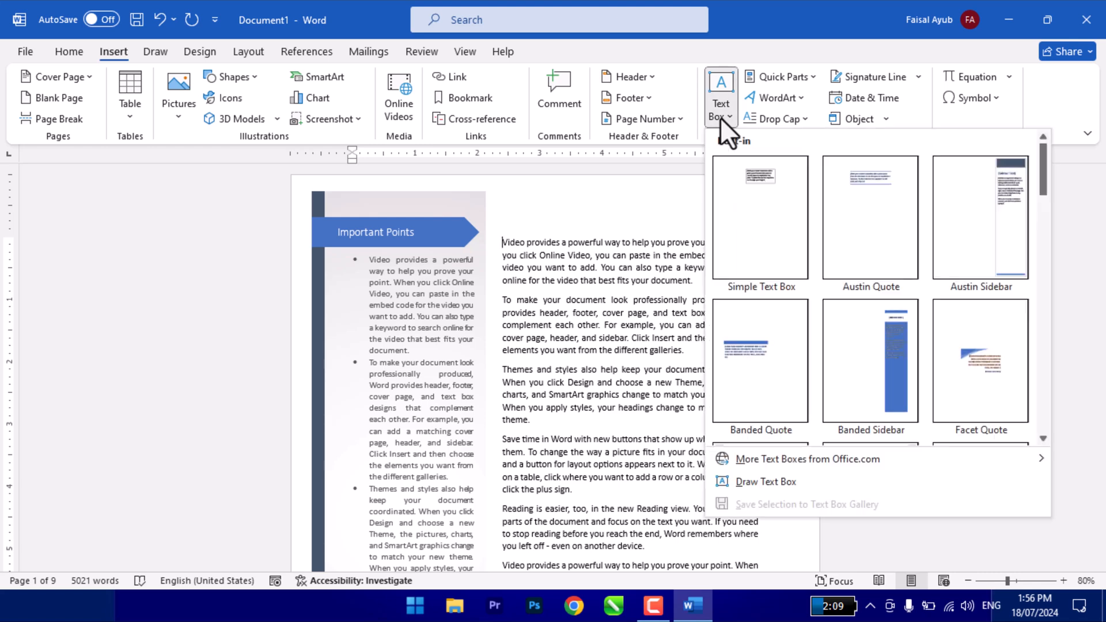
click(766, 483)
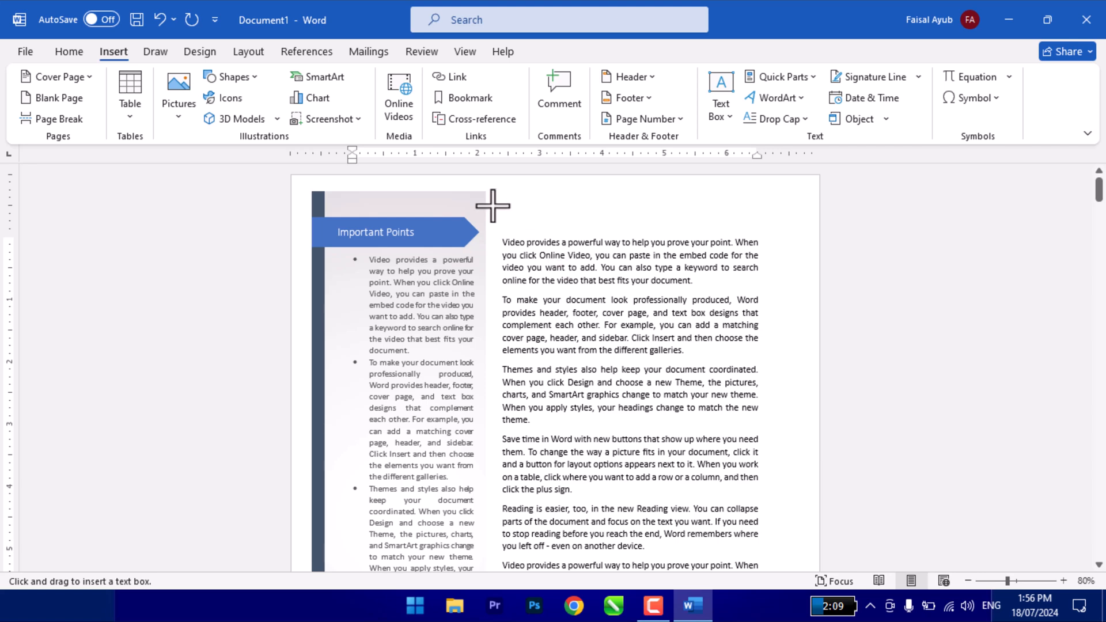
drag(501, 187, 756, 231)
- Enter "FELC Online Learning Academy" in the new text box and centre the text
text(FELC O)
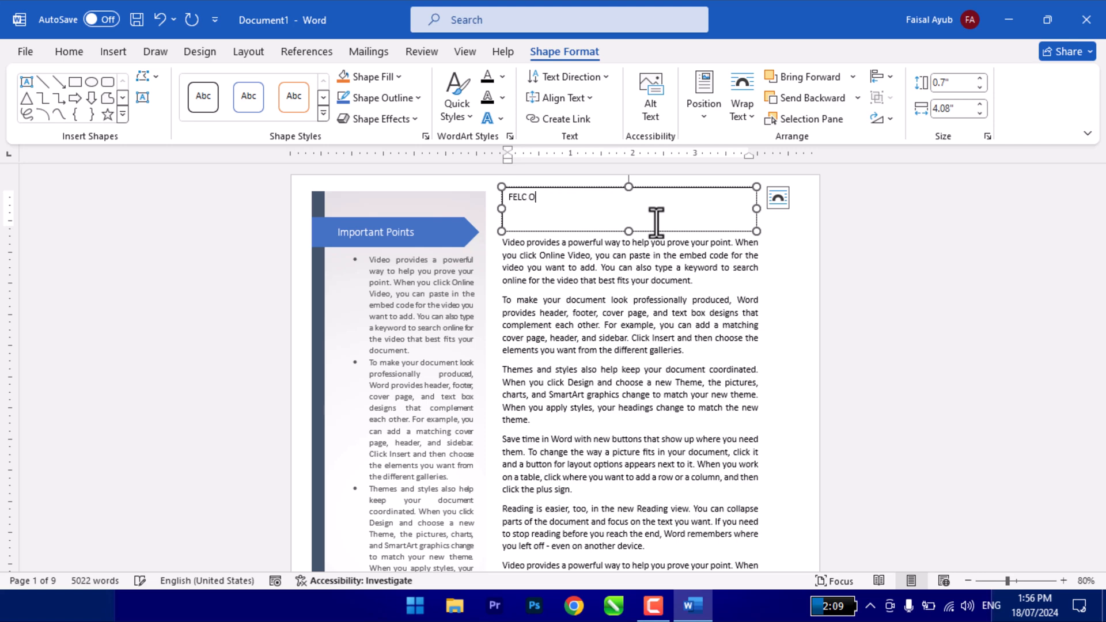
text(nline Learning Academy)
key(ctrl+w)
key(Escape)
key(ctrl+e)
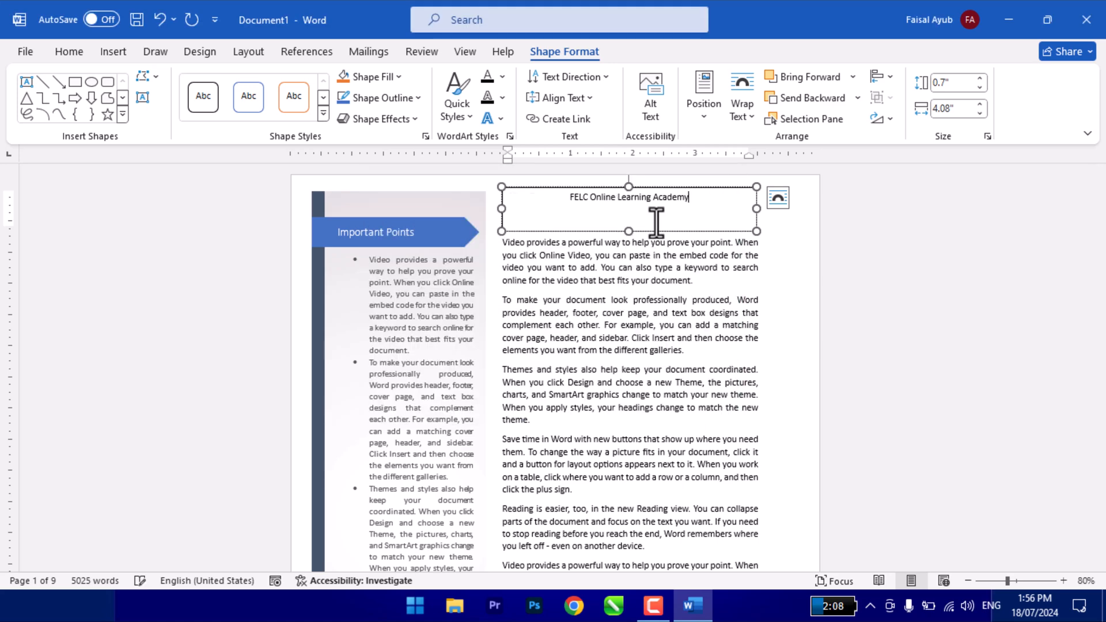
- Select the title text box, enlarge its text to 20 pt and change the font to Arial
click(599, 187)
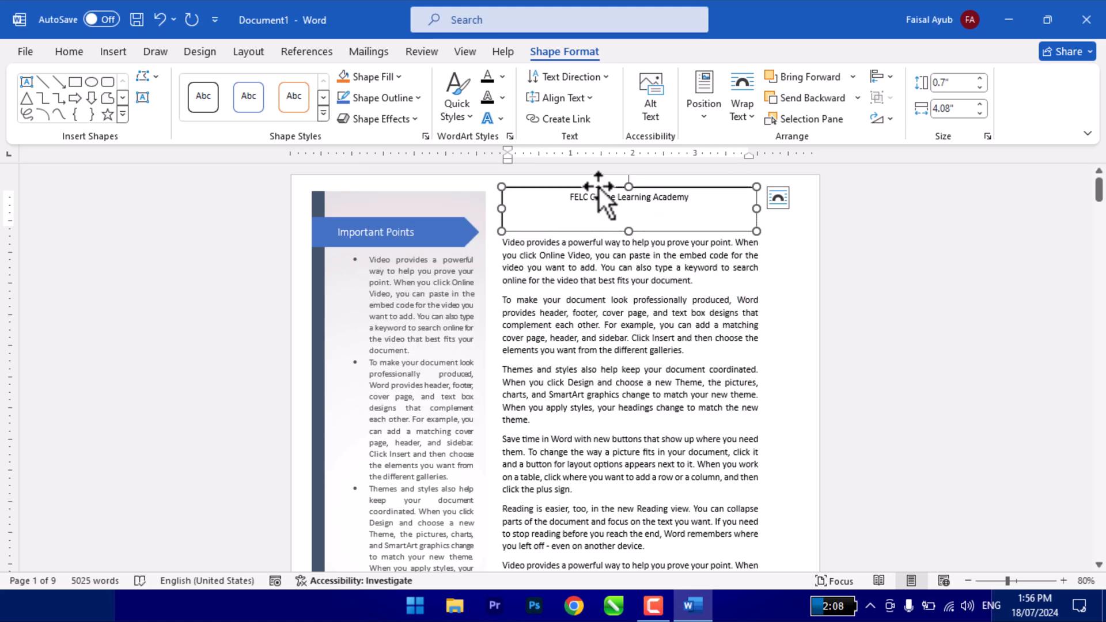
click(67, 51)
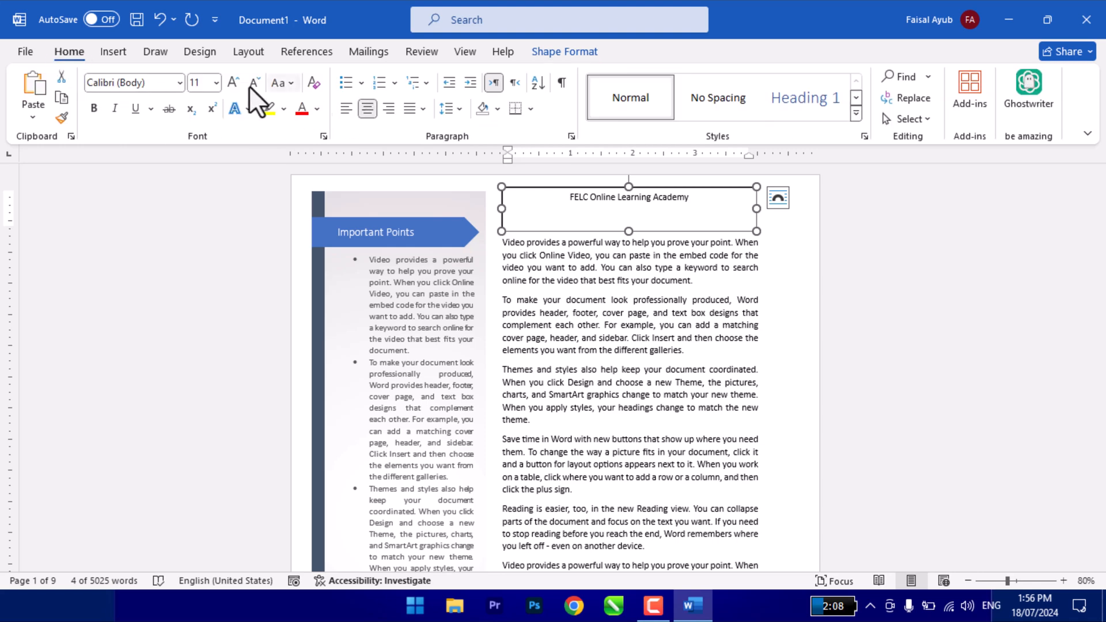
click(233, 83)
click(233, 82)
click(233, 83)
click(233, 83)
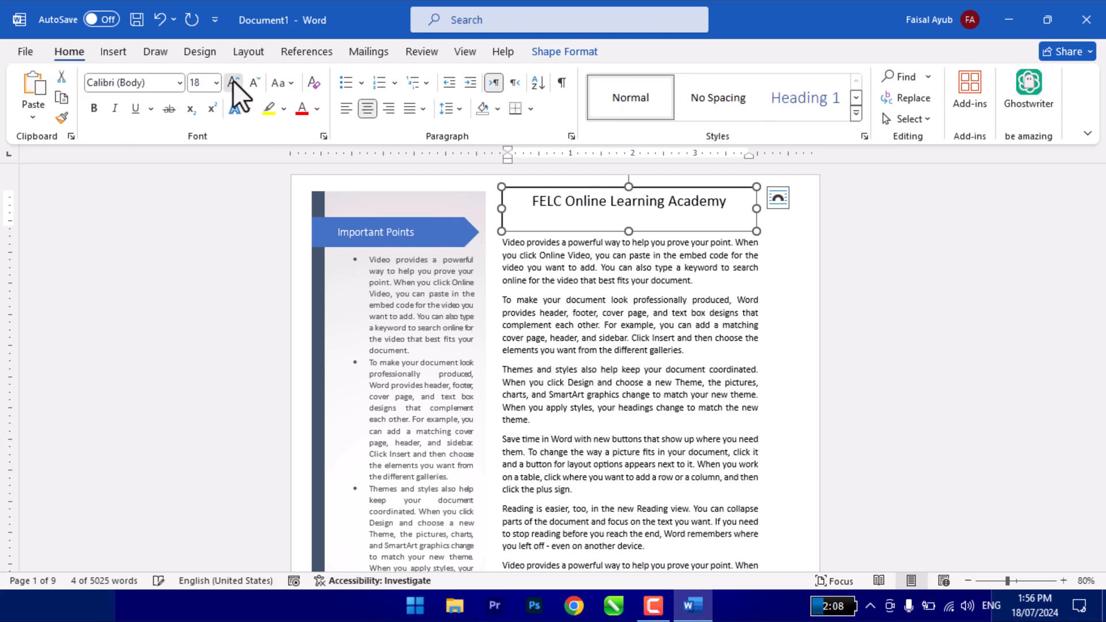
click(234, 82)
click(140, 77)
text(ari))
key(Return)
key(Escape)
click(140, 84)
text(Ari)
key(Return)
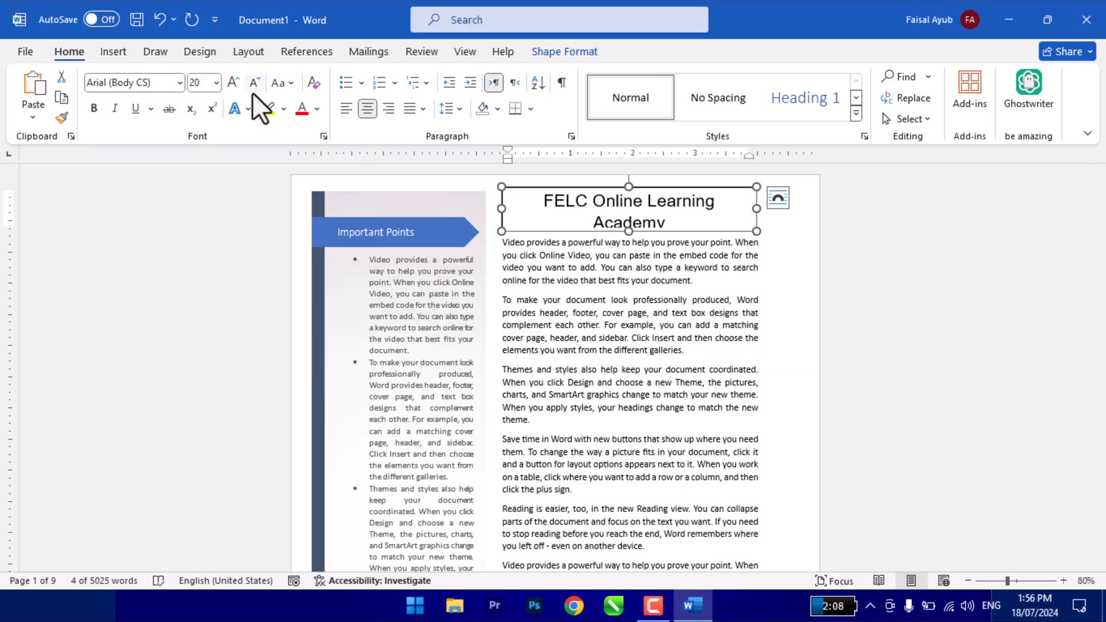
- Reduce the title text to 18 pt and make it bold and italic
click(254, 83)
click(93, 108)
click(115, 108)
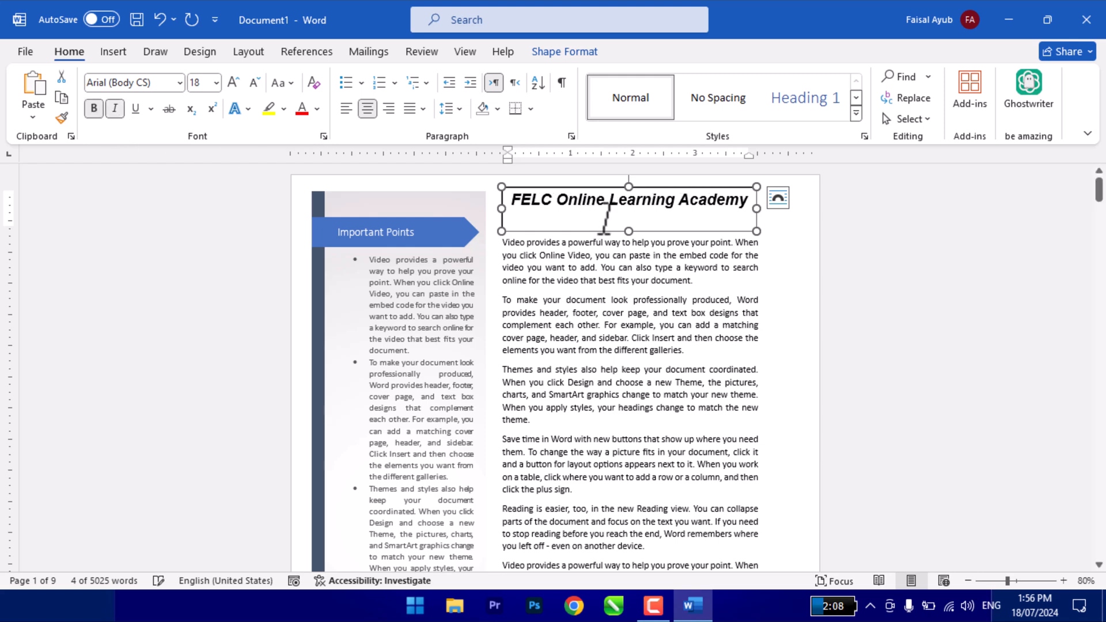
- Shorten the title text box to about 0.48" high and move it slightly down, closer to the body text
drag(625, 230, 626, 218)
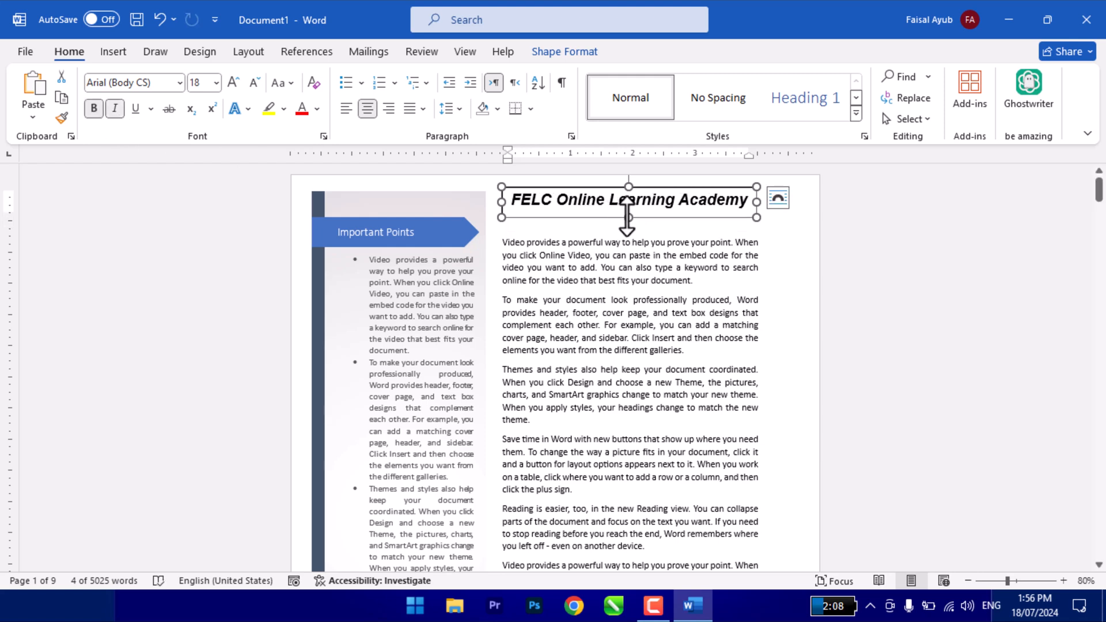
click(637, 280)
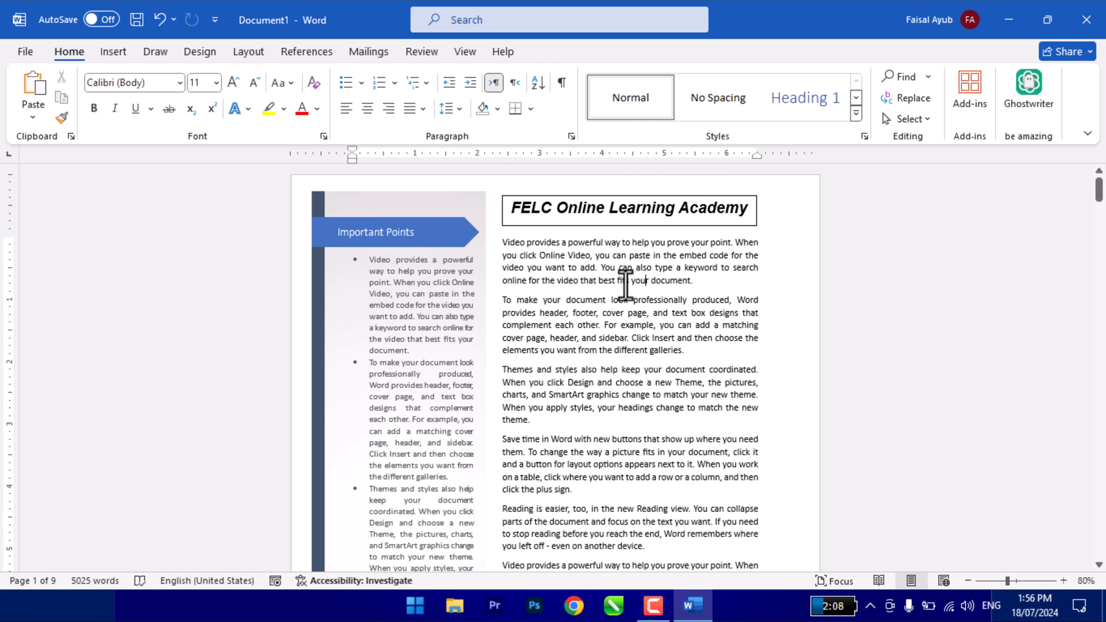
- Try the orange and gold shadowed gradient theme styles on the title text box, and apply the light-blue one
click(556, 224)
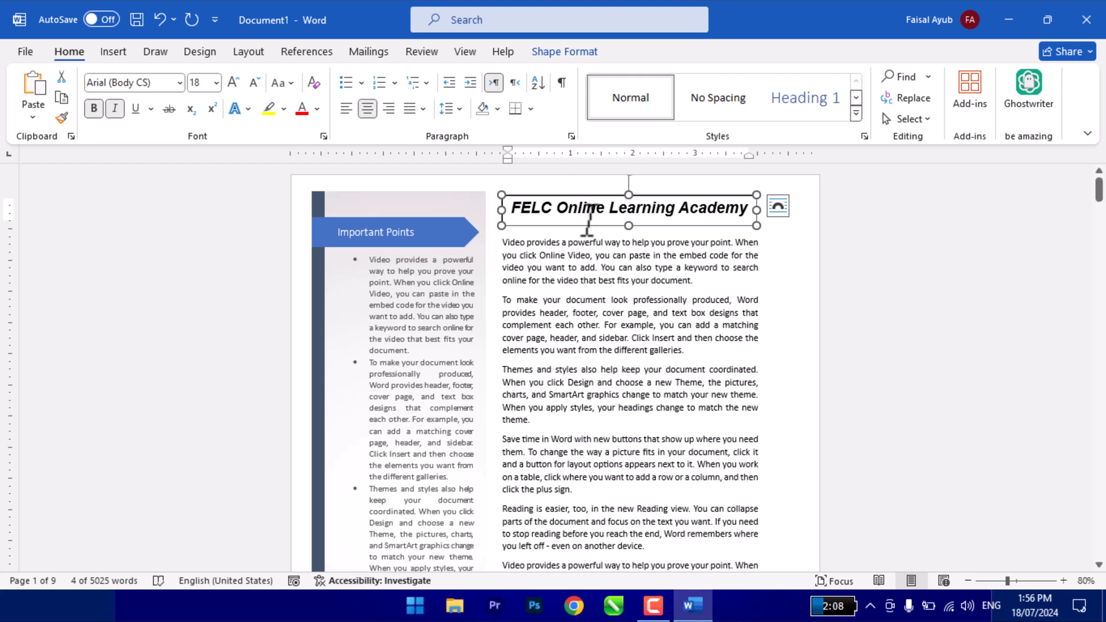
click(561, 51)
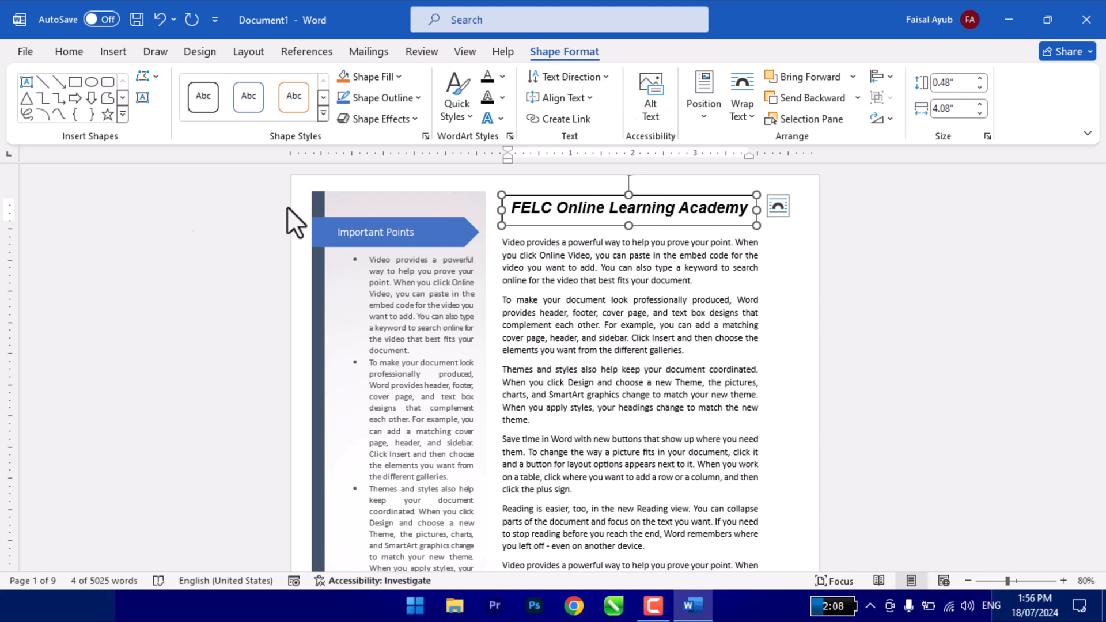
click(323, 113)
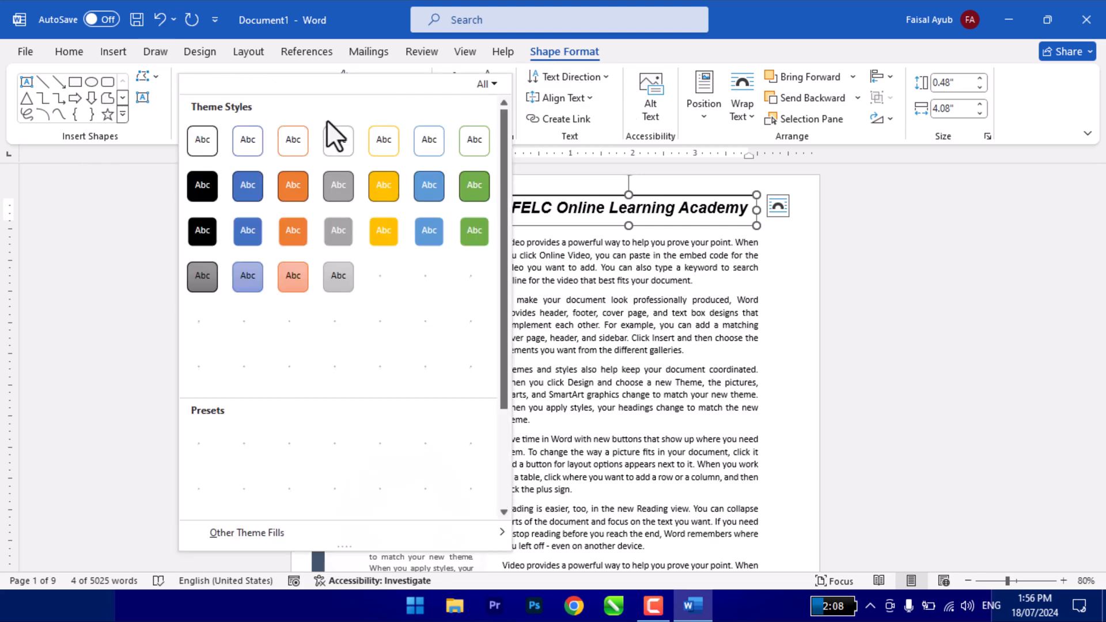
click(292, 365)
click(575, 263)
click(579, 224)
click(325, 114)
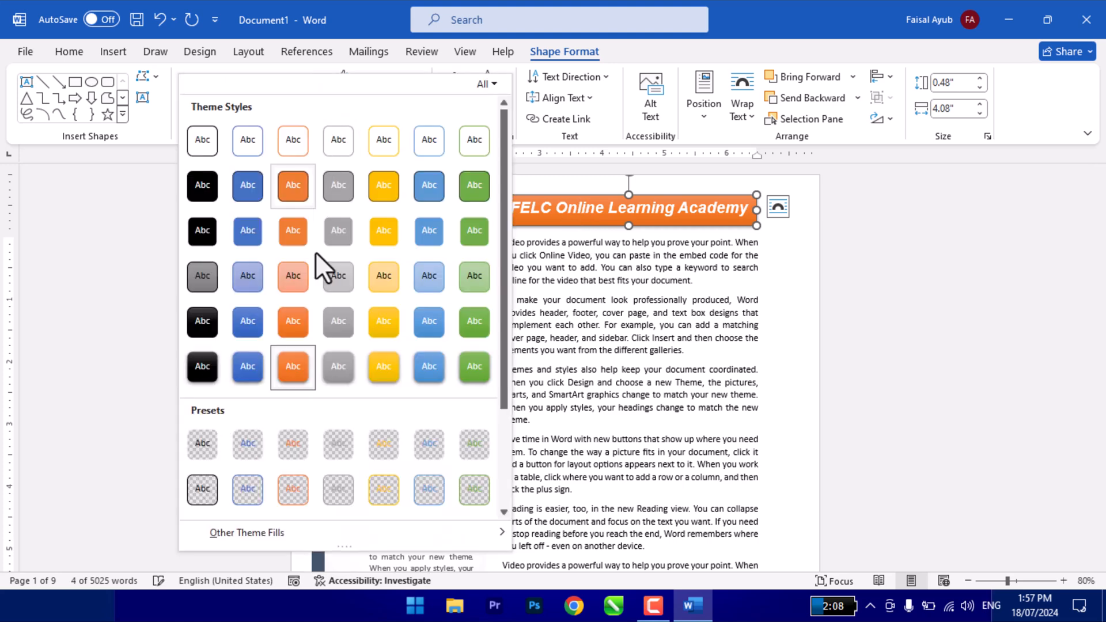
click(385, 368)
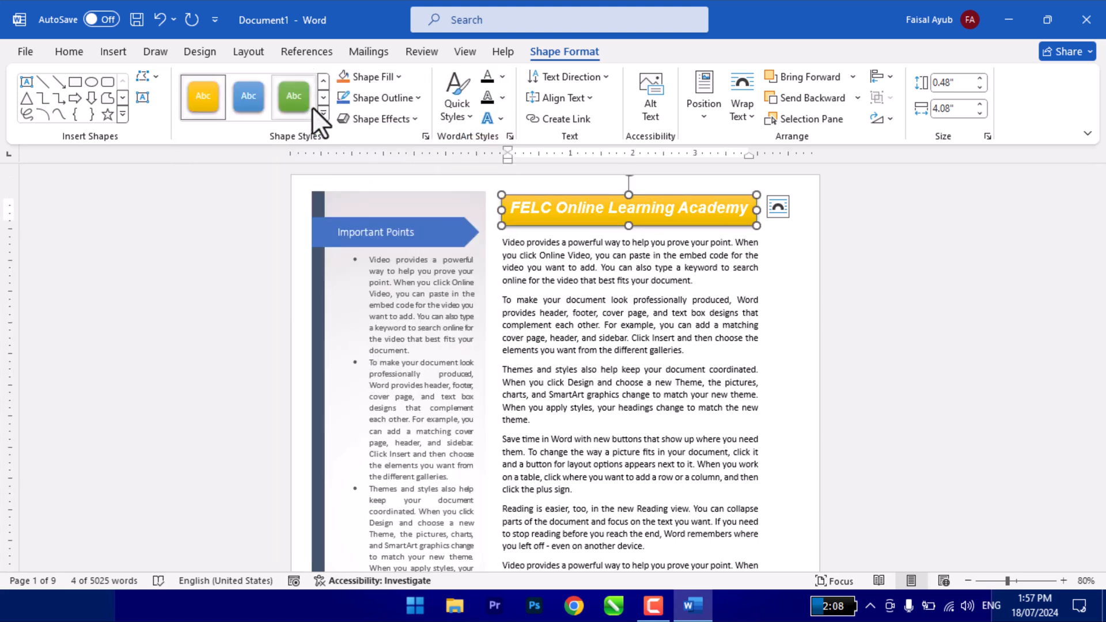
click(323, 114)
click(438, 370)
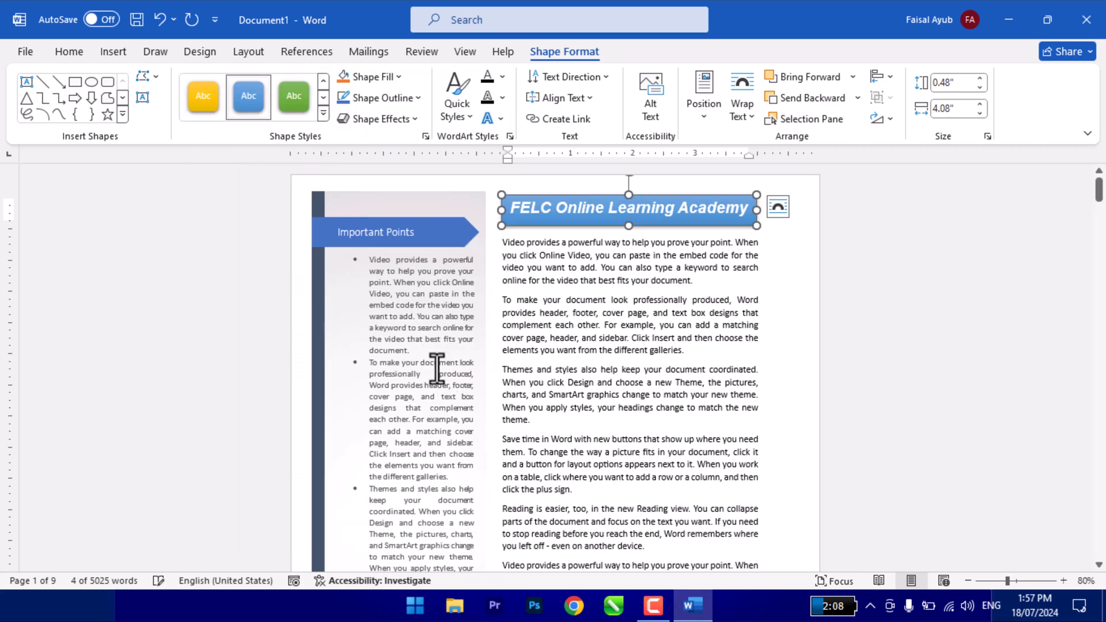
- Examine the shape styles, fill, outline and effect options and the WordArt text styles and effects available for the title text box
click(321, 117)
scroll(351, 454, down, 3)
click(590, 314)
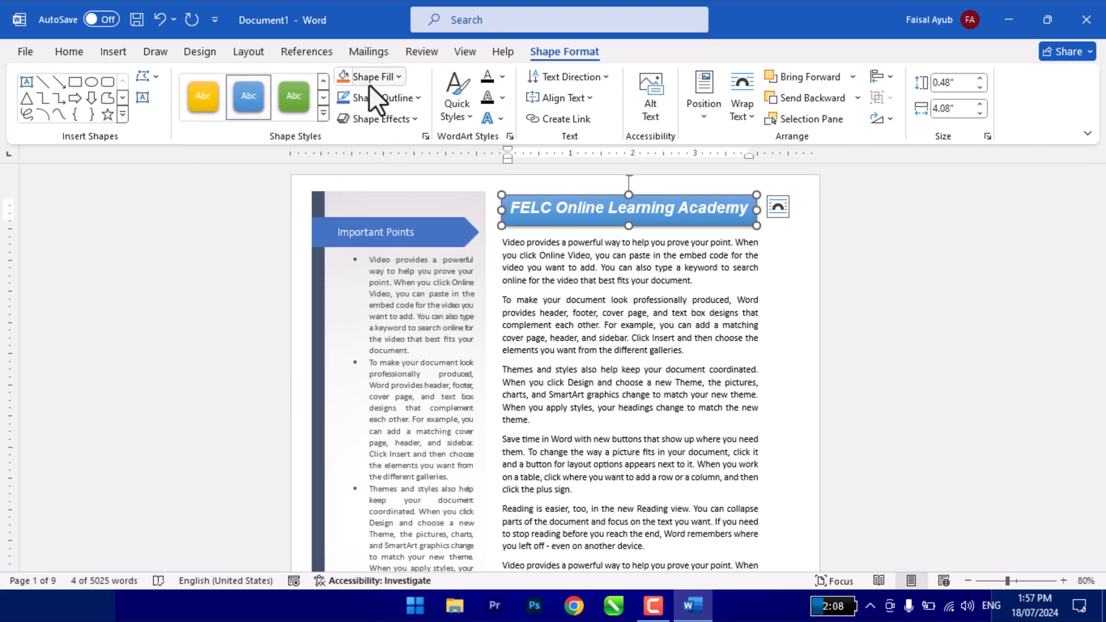
click(381, 113)
click(386, 95)
click(386, 96)
click(390, 113)
click(394, 122)
click(463, 106)
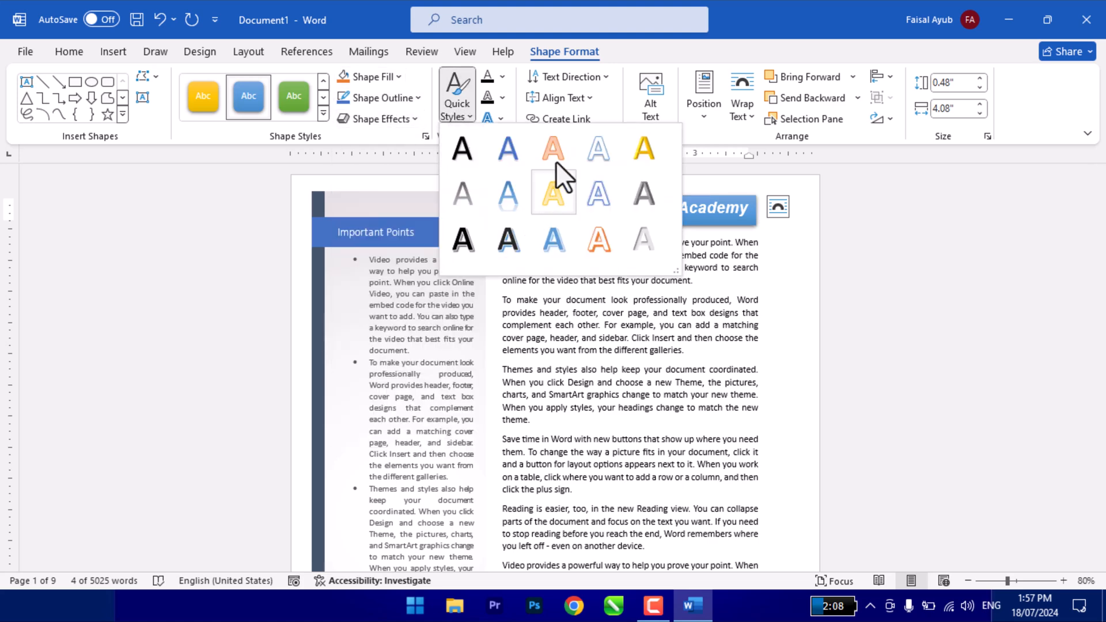
click(636, 299)
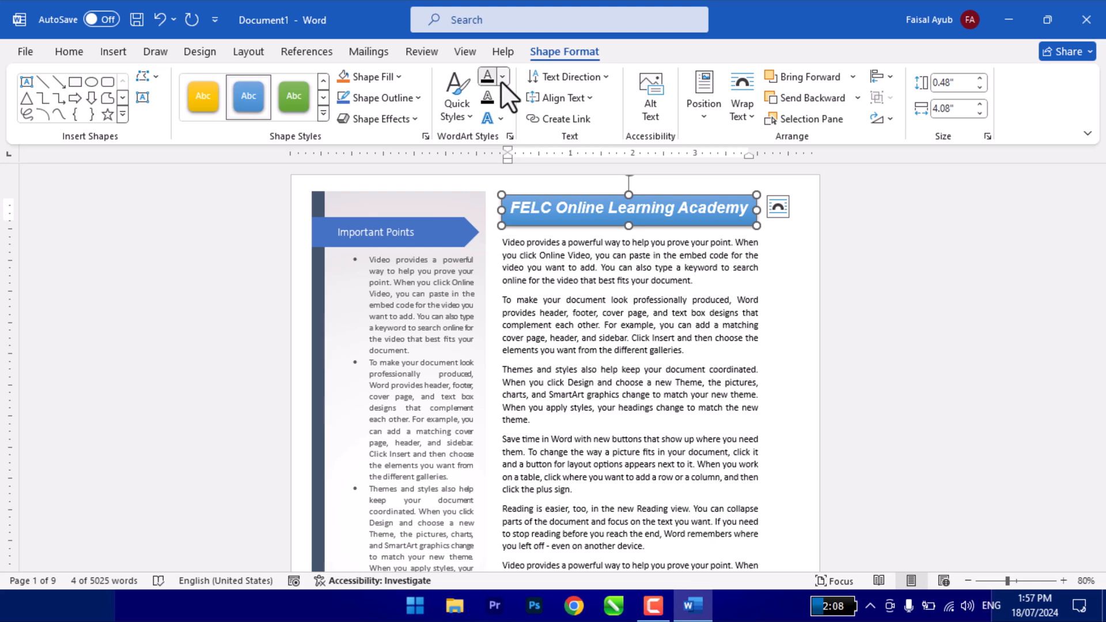
click(491, 119)
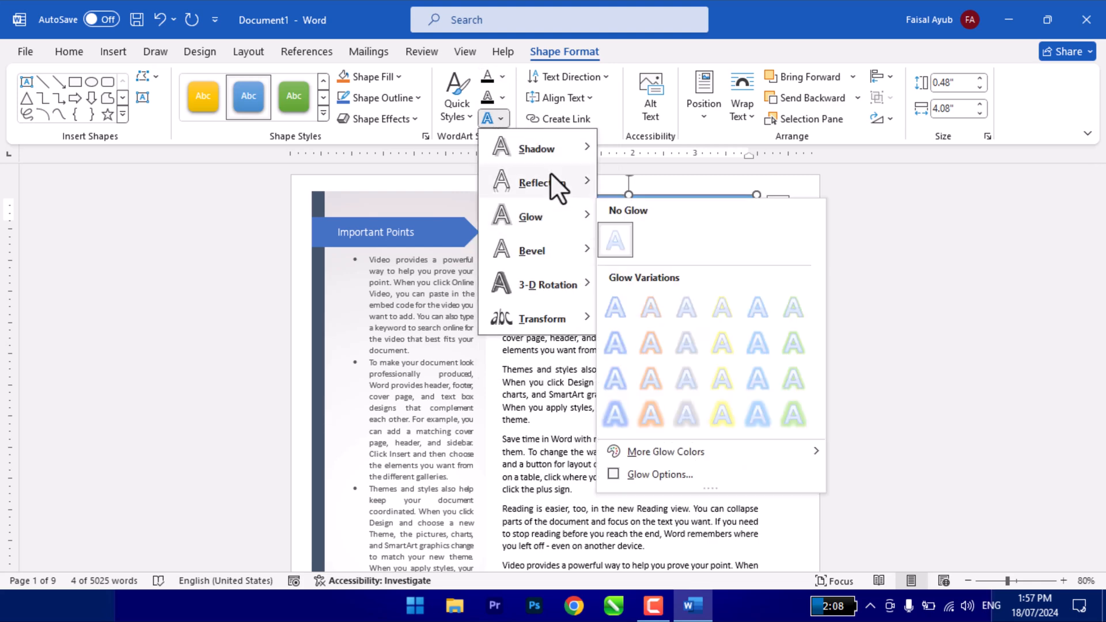
mouse_move(541, 150)
click(659, 412)
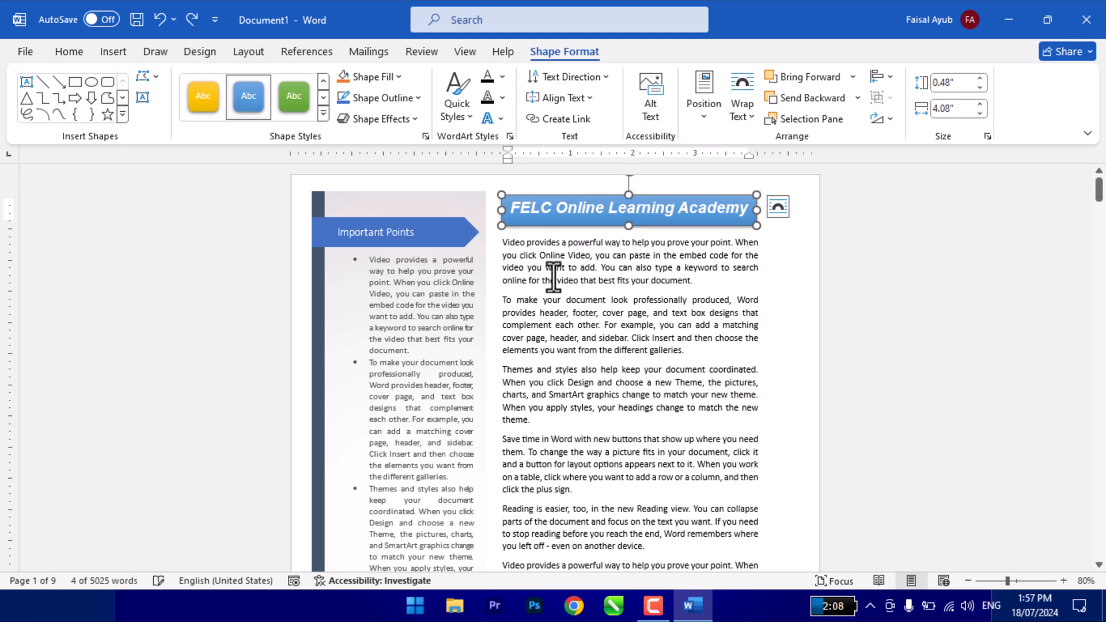
click(584, 269)
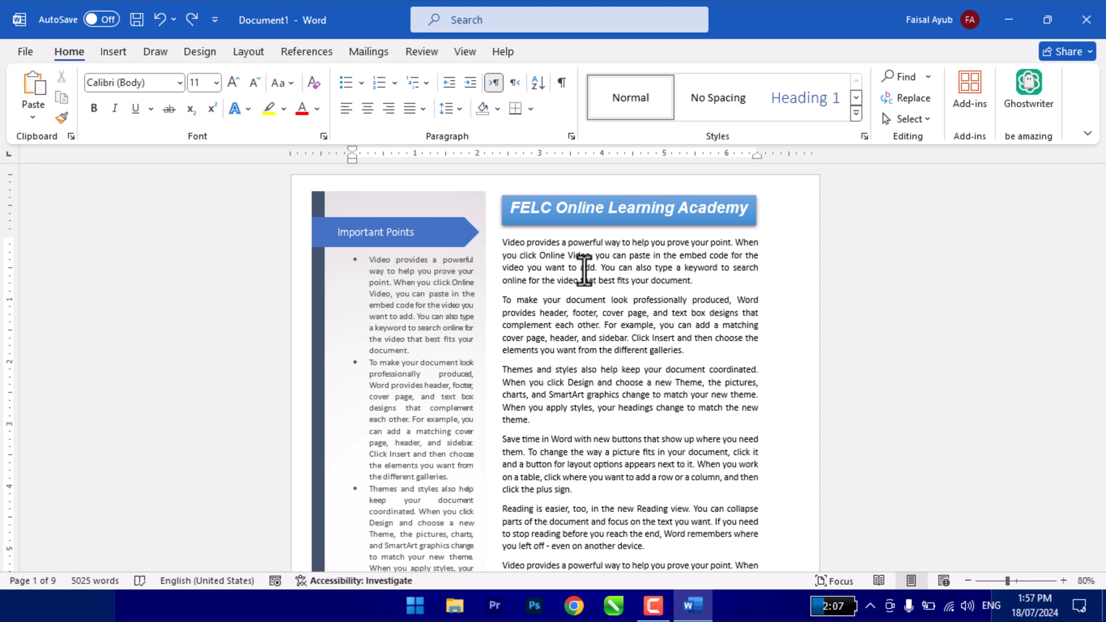
click(114, 53)
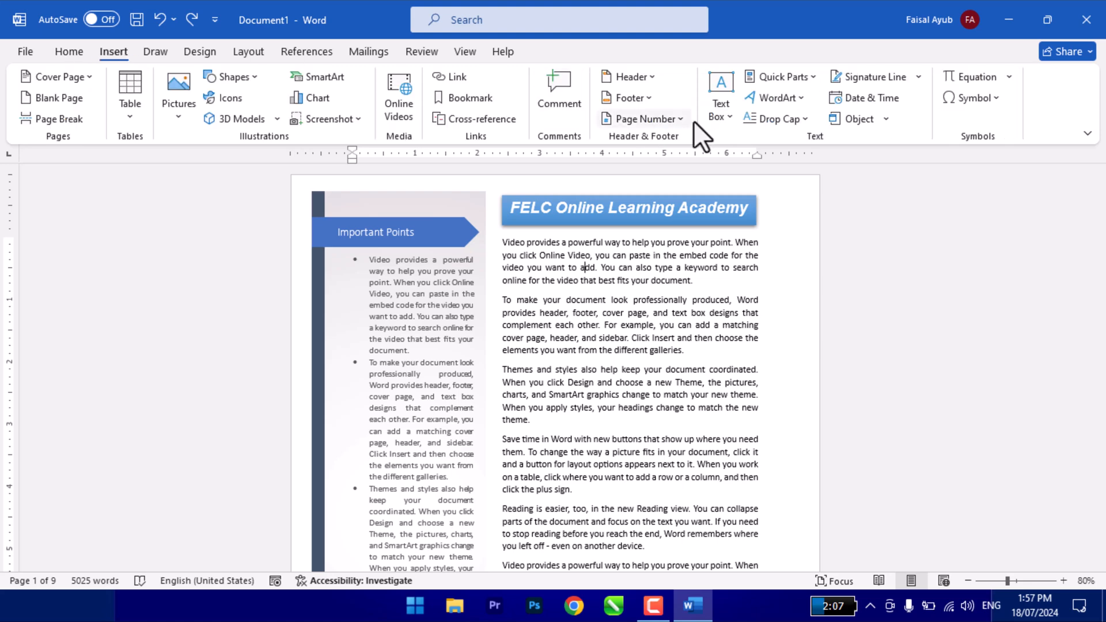
click(719, 224)
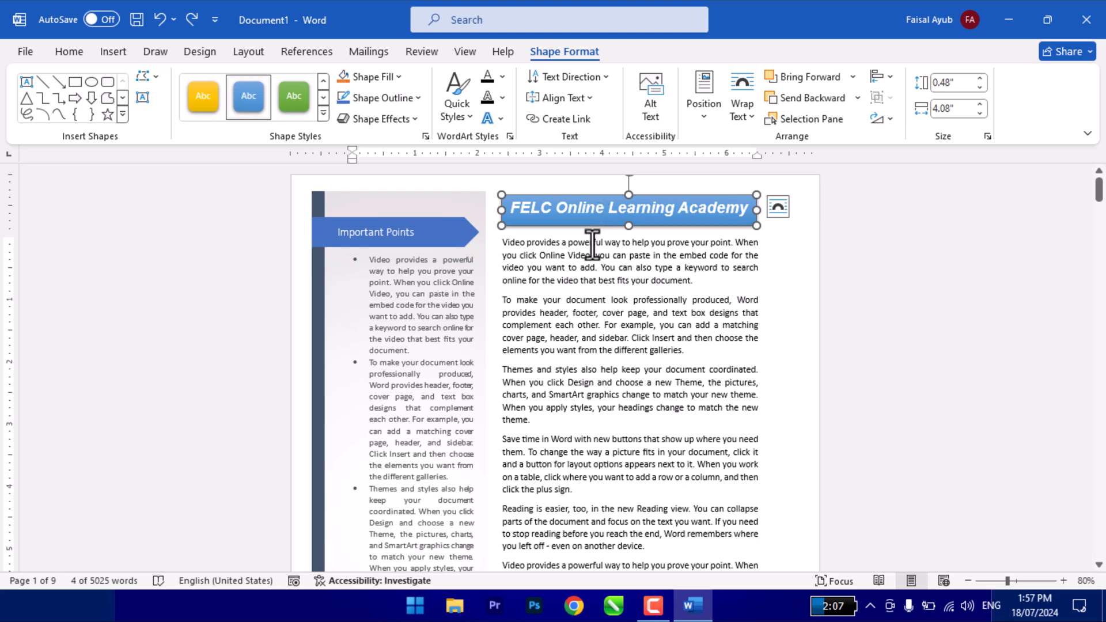
- Create a new blank document and draw a text box about 4.35" high and 3.19" wide near the page's upper left
key(ctrl+n)
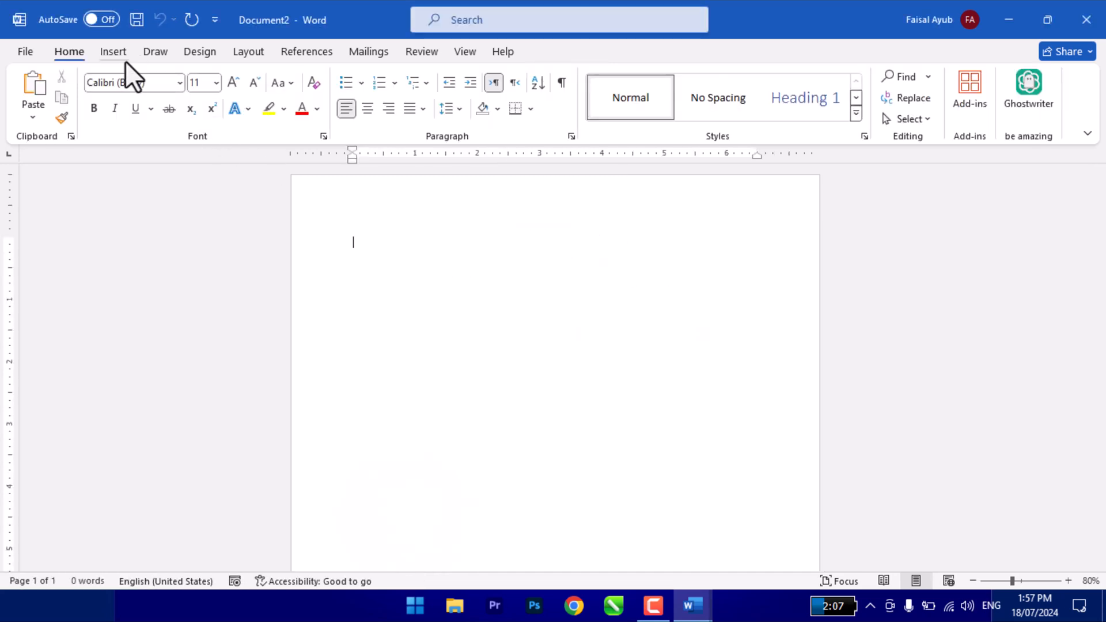
click(113, 53)
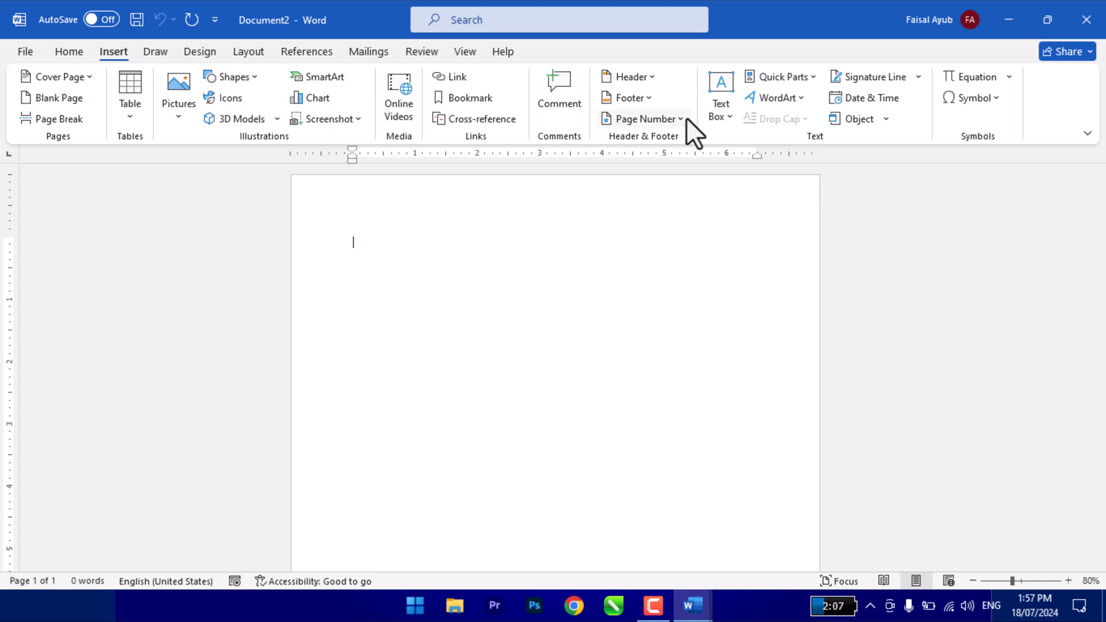
click(721, 112)
click(776, 487)
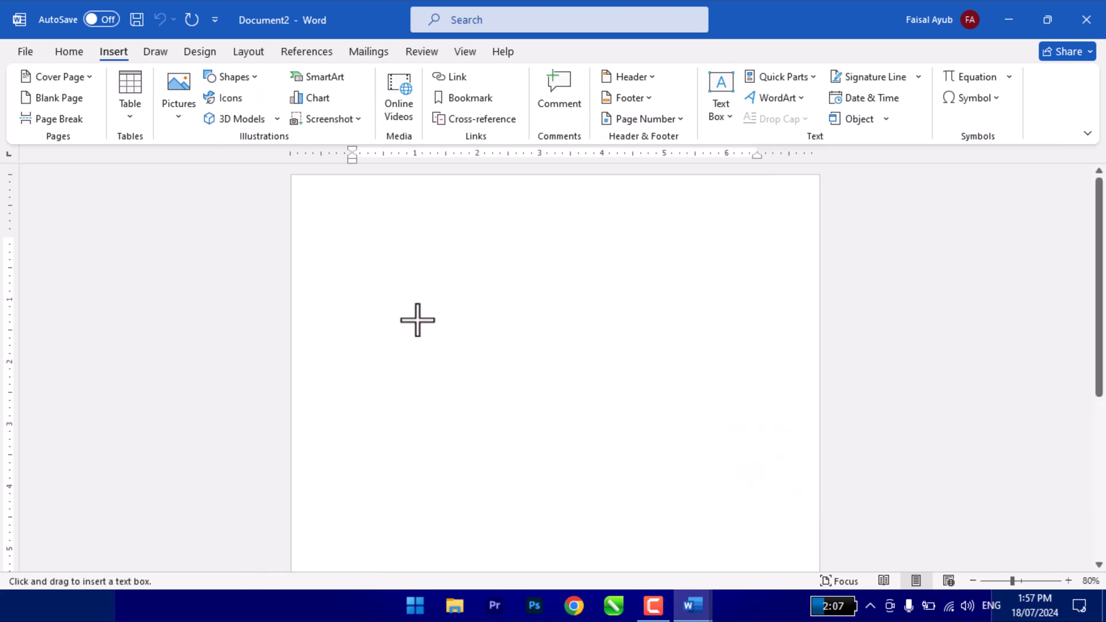
mouse_move(338, 225)
mouse_down()
mouse_move(582, 469)
mouse_move(535, 496)
mouse_up()
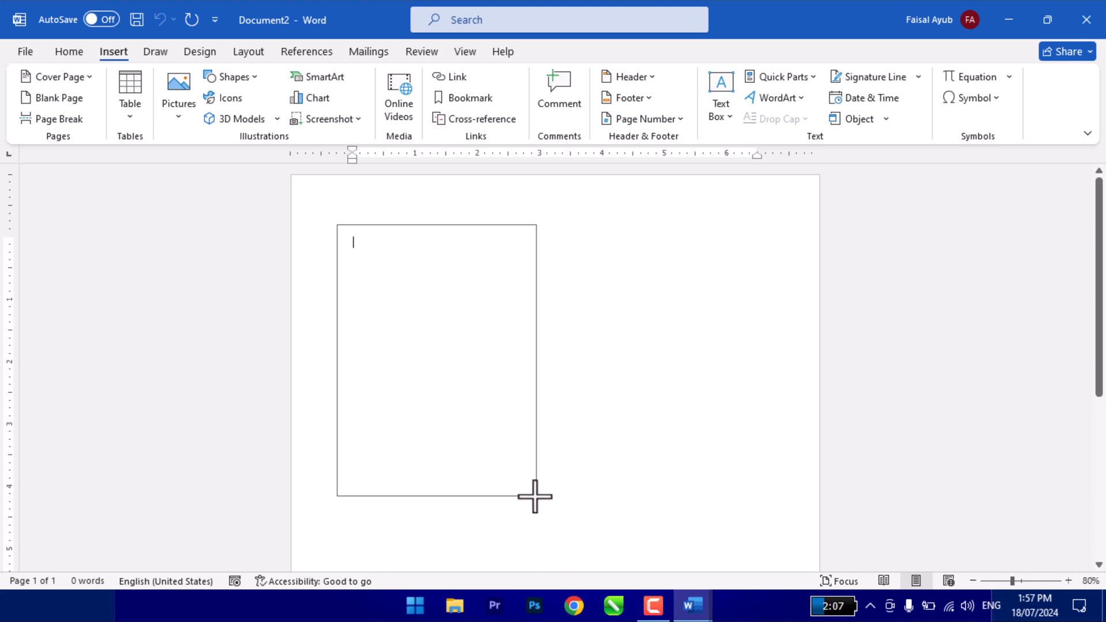
click(540, 391)
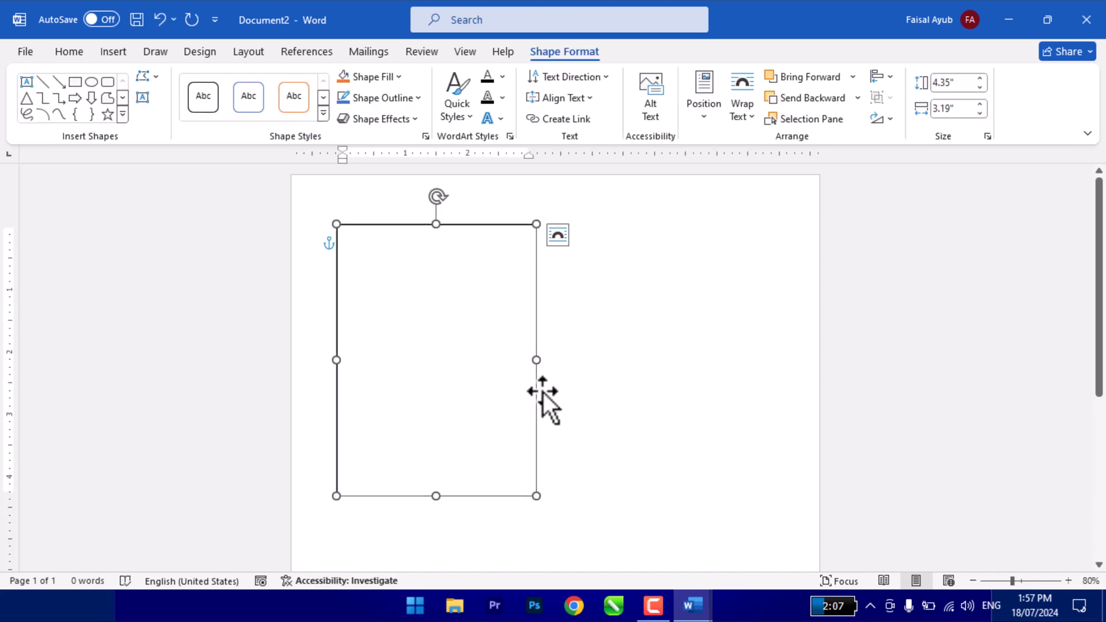
- Duplicate the text box and place the copy beside the original, level with it
drag(537, 325, 752, 326)
click(502, 330)
click(613, 315)
click(485, 299)
click(614, 292)
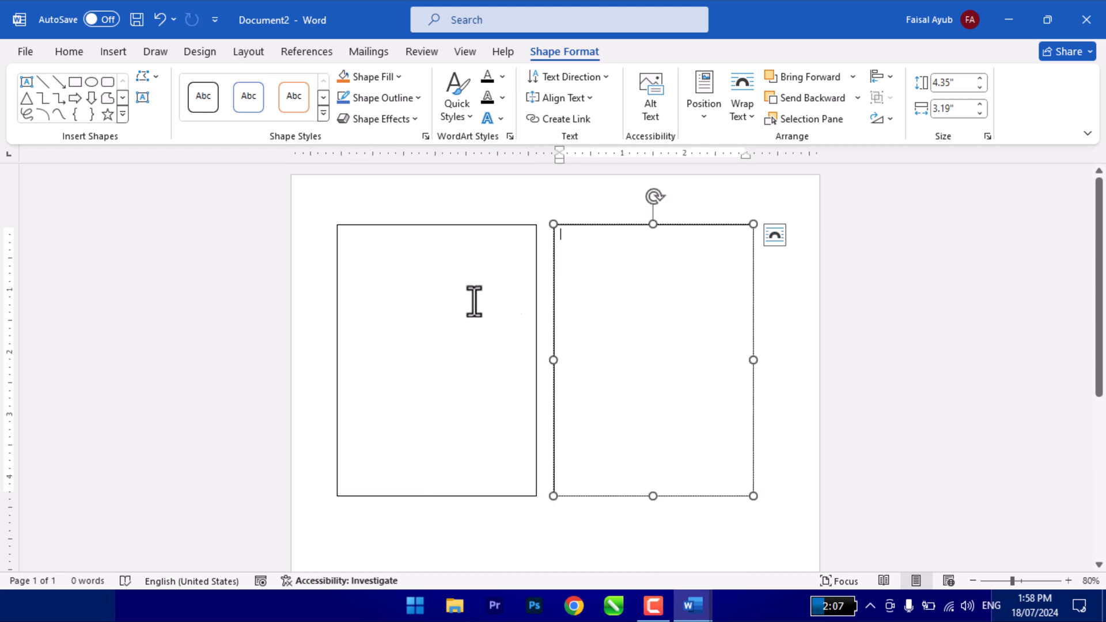
- Enter "FELC Online Learning Academy" in the original text box and select the whole box
click(451, 301)
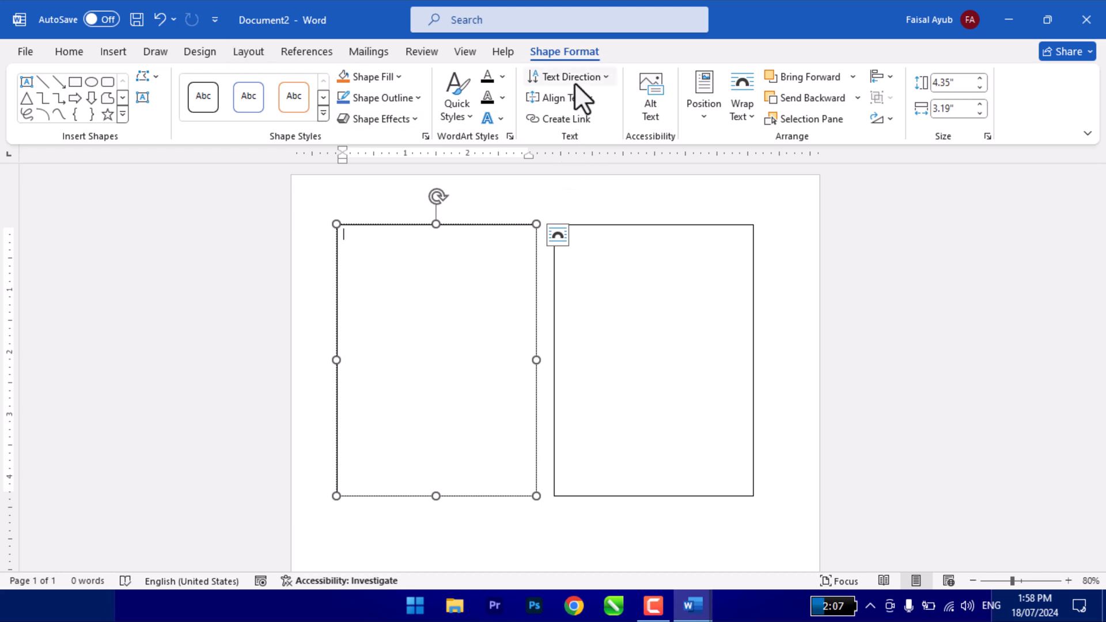
text(FELC Online Learnin)
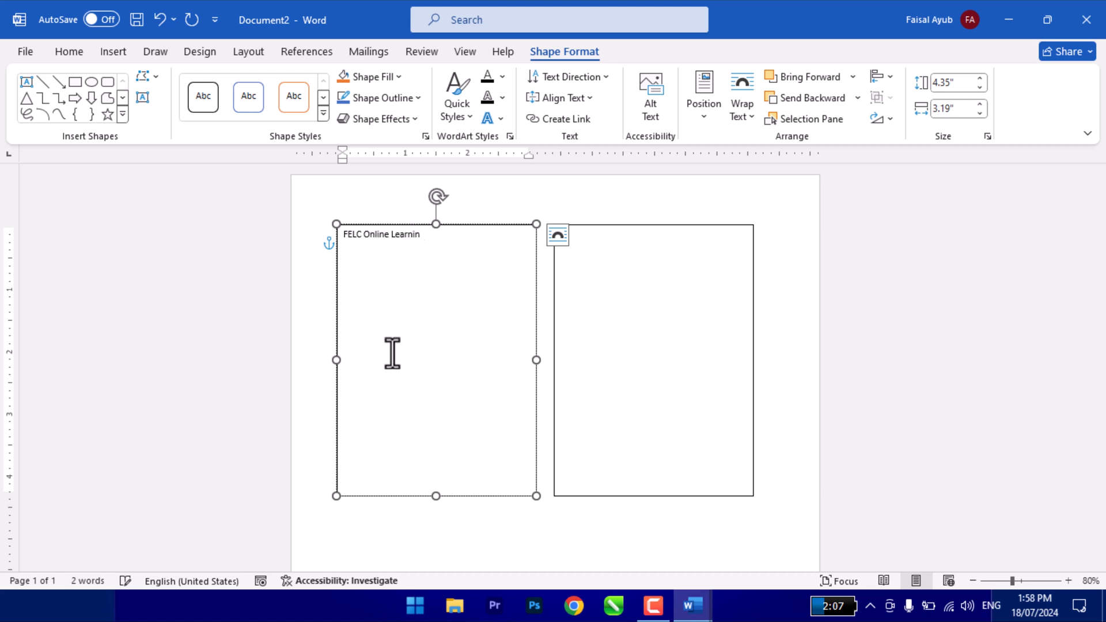
text(my)
click(358, 227)
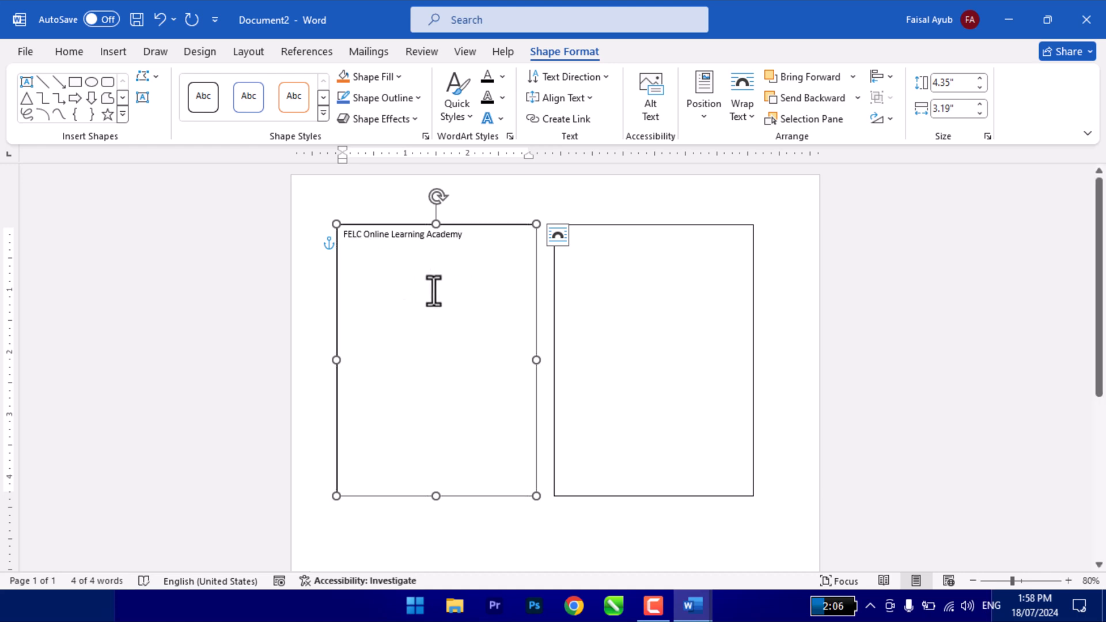
- Enlarge the first text box's text and rotate it 90°, switching the rotation to 270° before enlarging it further
key(ctrl+shift+period)
key(ctrl+shift+period)
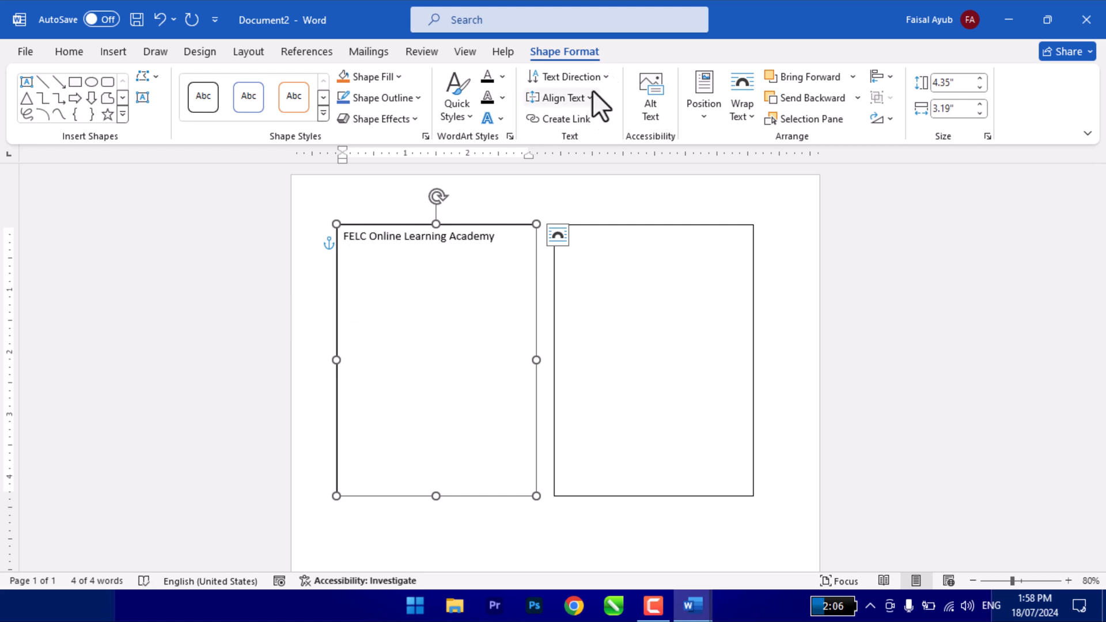
click(562, 79)
click(604, 167)
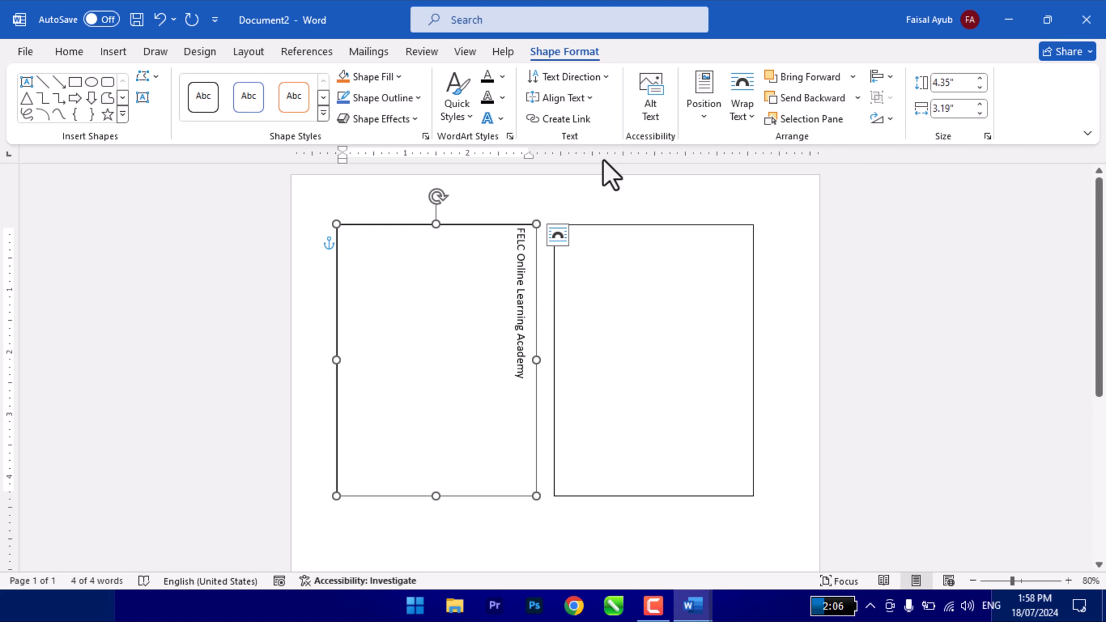
click(584, 82)
click(596, 221)
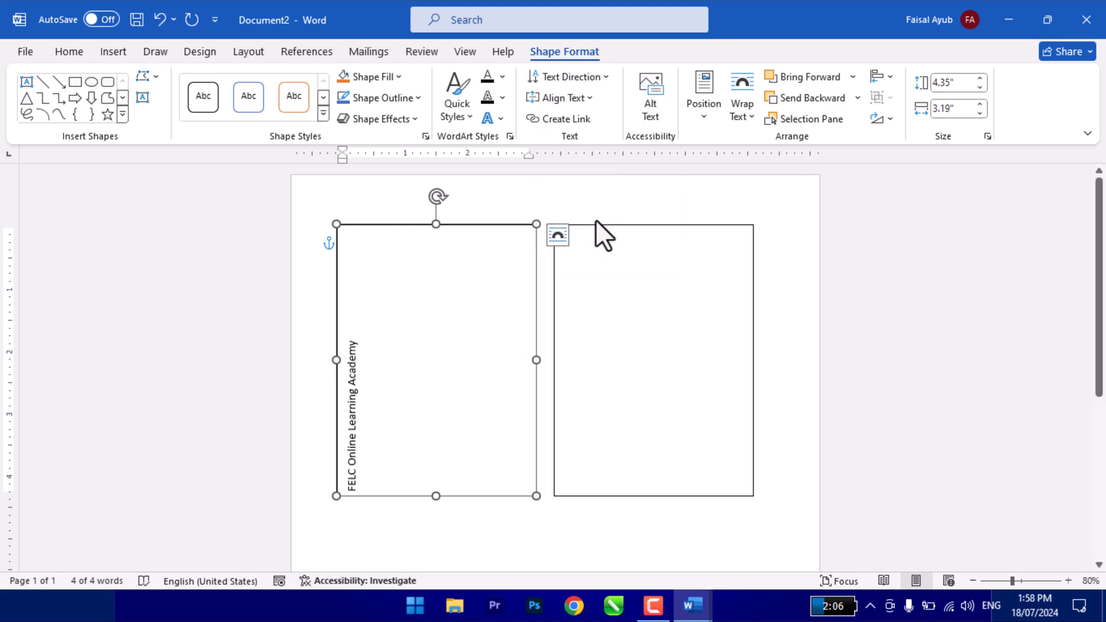
key(ctrl+shift+period)
key(ctrl+shift+period)
key(ctrl+shift+period)
key(ctrl+shift+period)
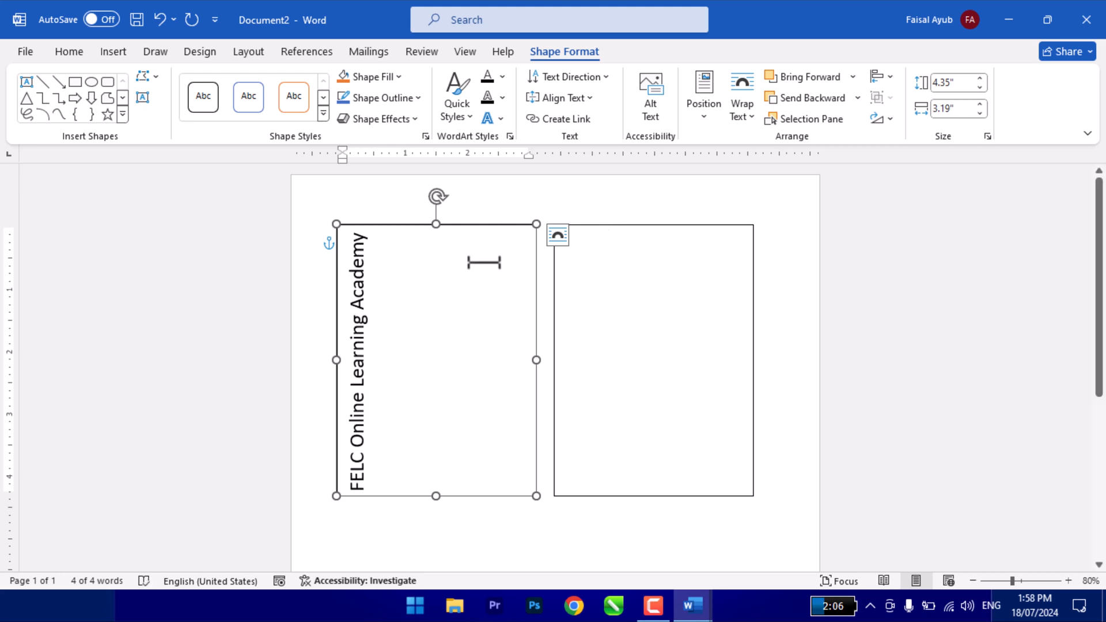
- Try the Center, Right and Left text alignments on the rotated text, finishing with Center
click(575, 98)
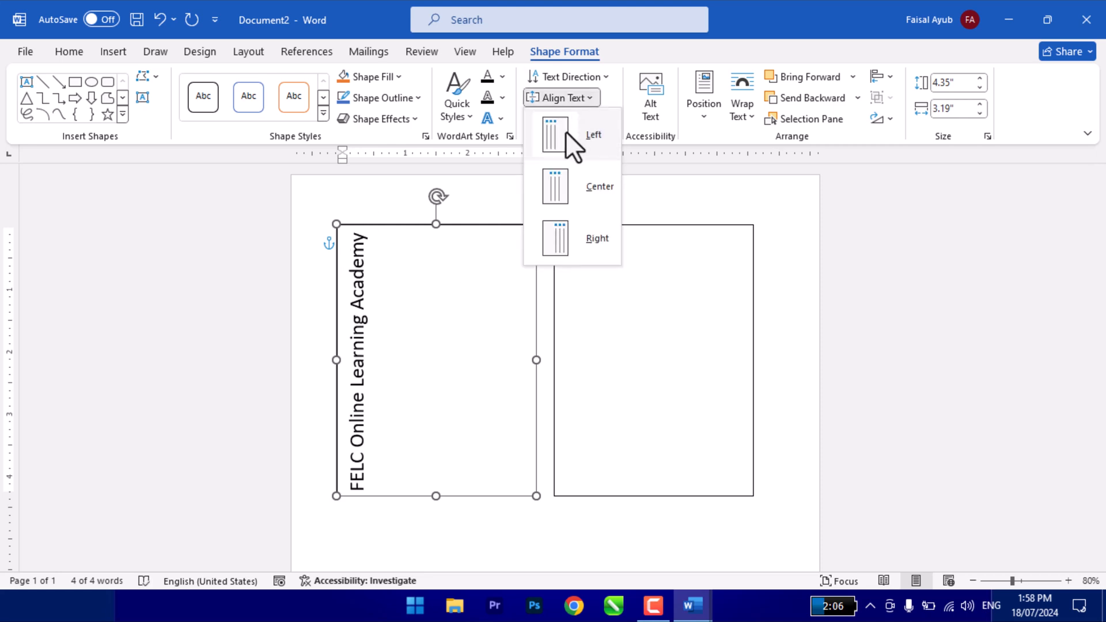
click(575, 181)
click(565, 101)
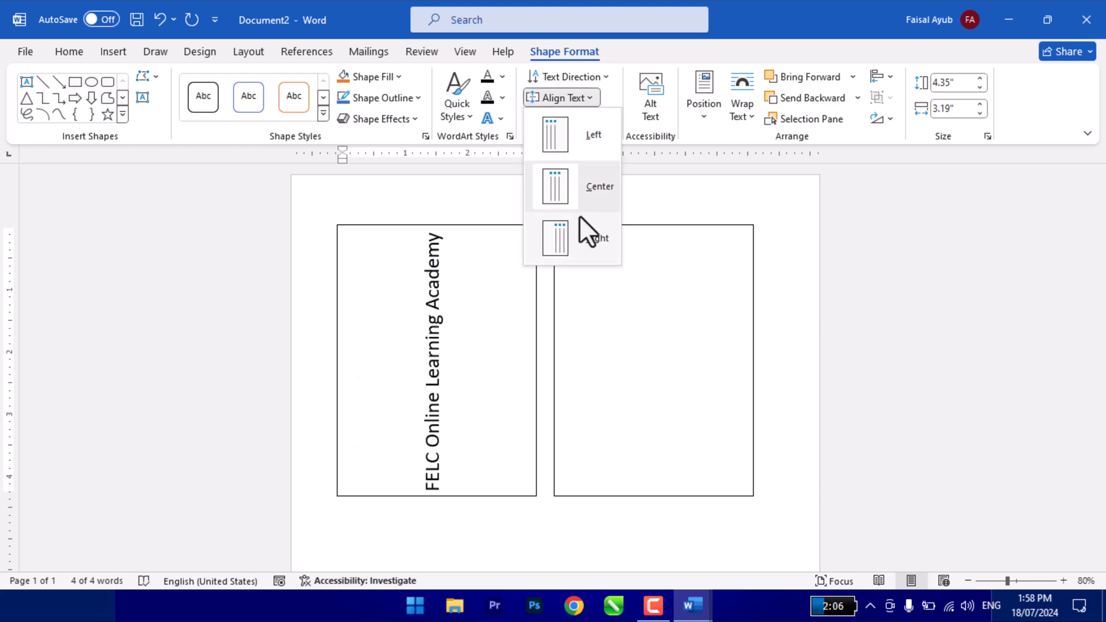
click(579, 238)
click(564, 99)
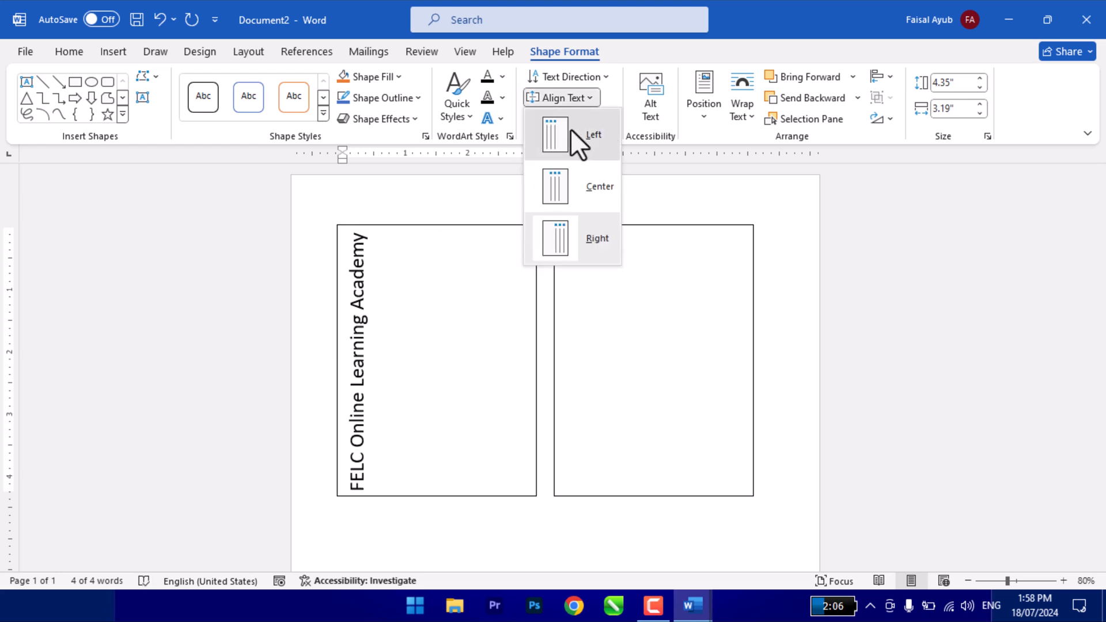
click(570, 132)
click(565, 99)
click(576, 186)
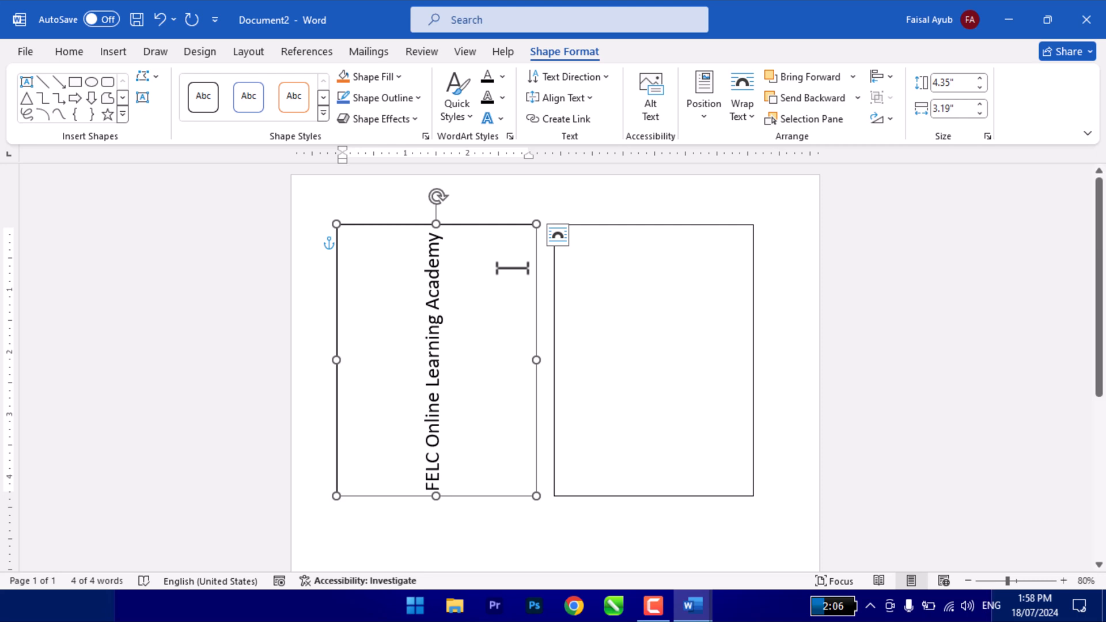
- Set the first box's text direction to Horizontal and center the title paragraph
click(559, 83)
click(593, 113)
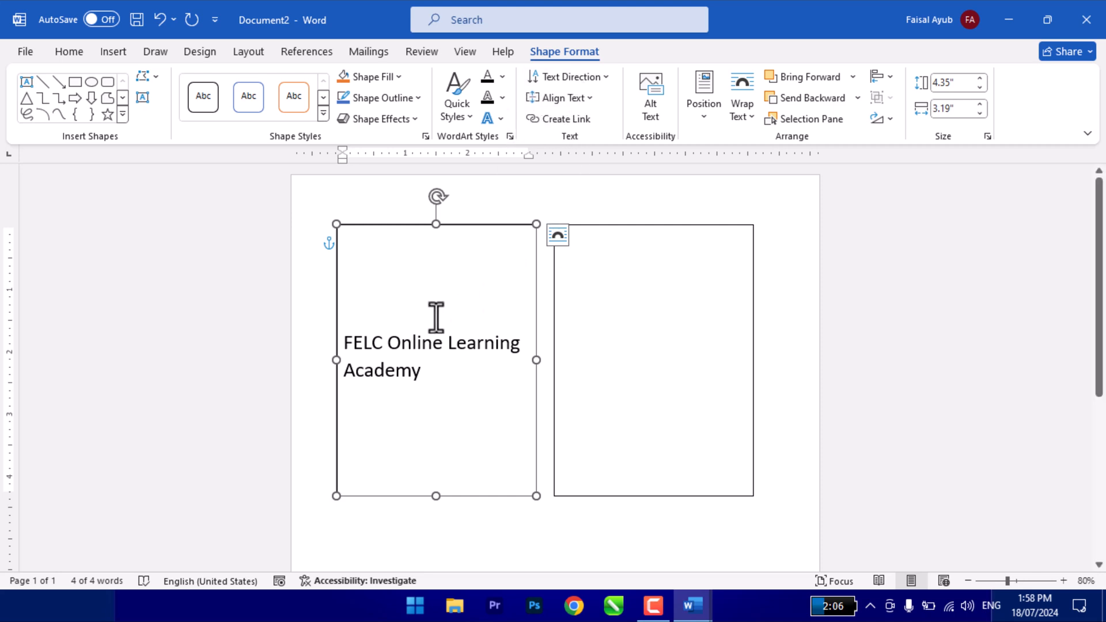
click(425, 375)
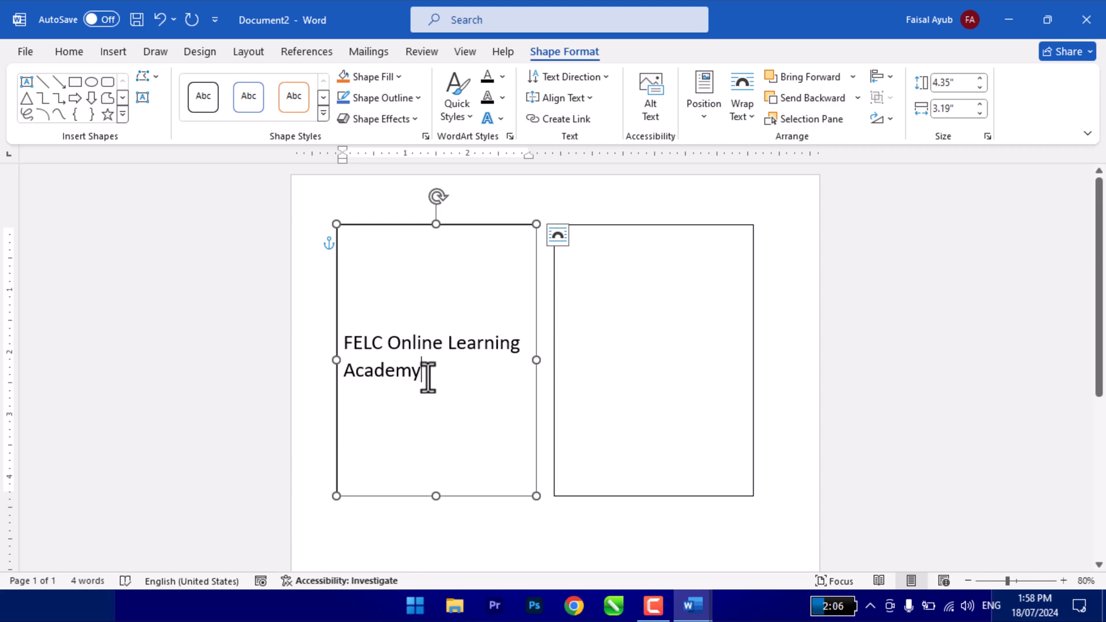
click(391, 369)
key(ctrl+e)
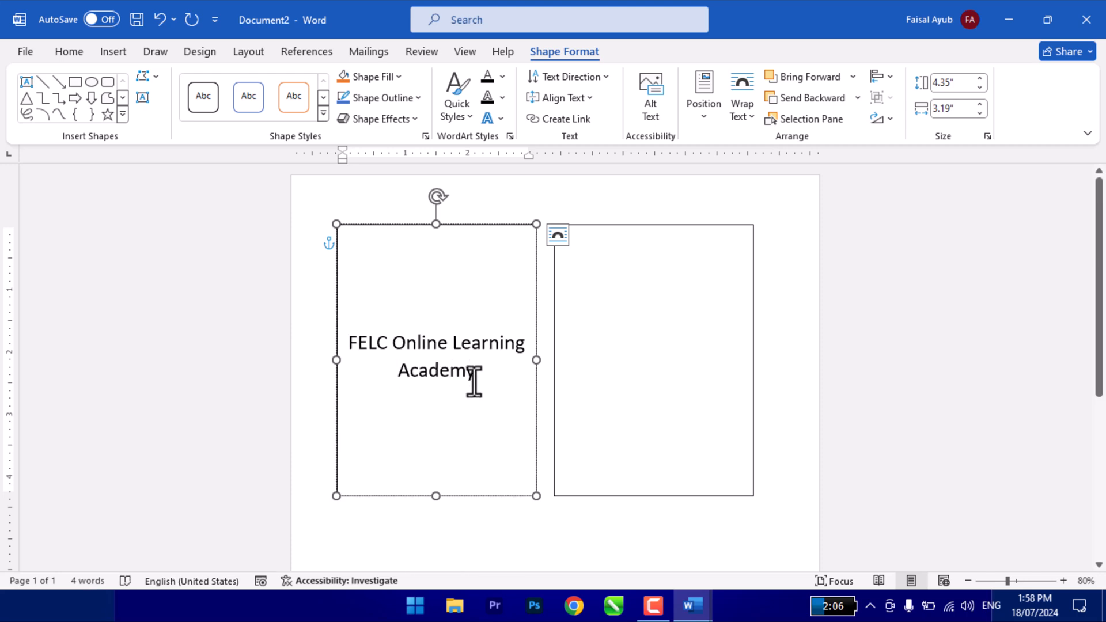
- Keep the text direction Horizontal and align the text to the top of the first box
click(578, 81)
click(593, 114)
click(567, 98)
click(582, 131)
- Add a left-aligned paragraph below the title and fill it with sample text using =rand()
click(494, 271)
key(Return)
key(ctrl+l)
text(=rand())
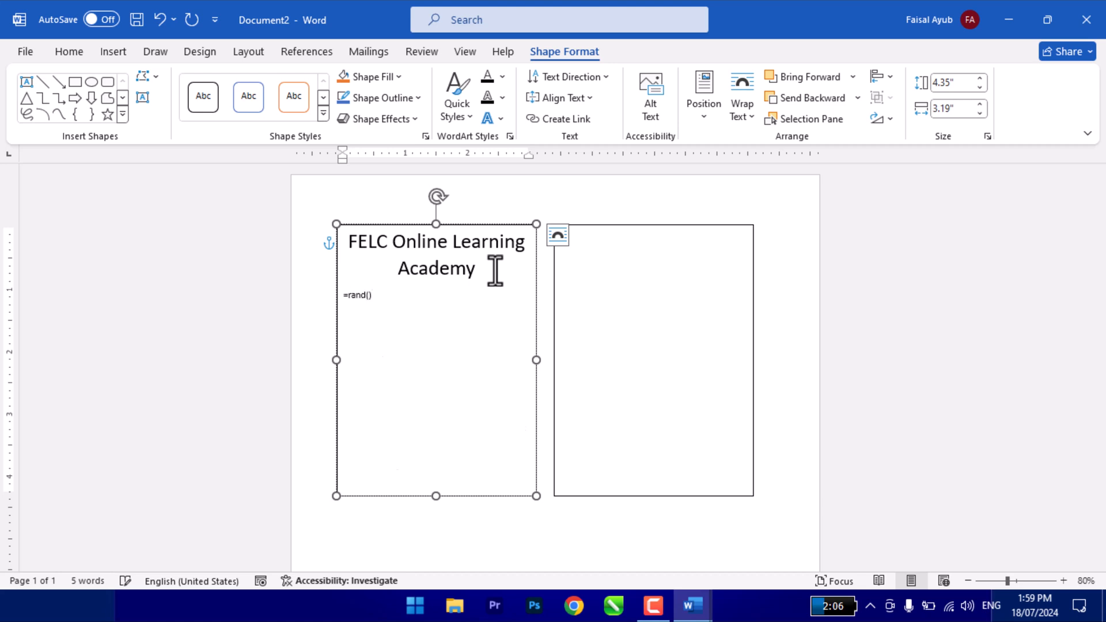
key(Return)
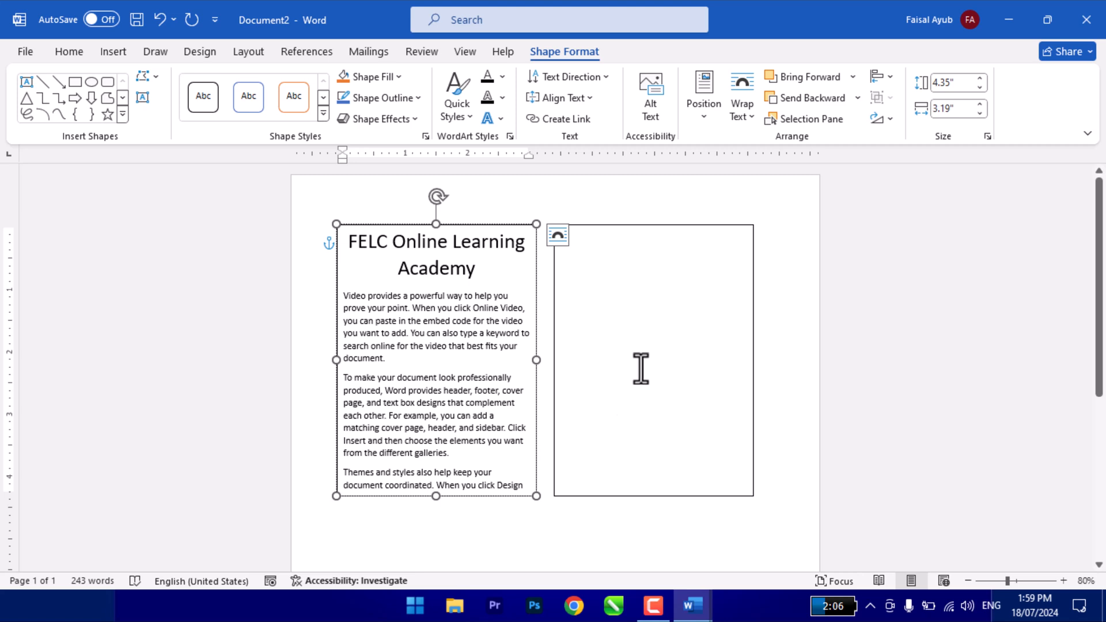
- Link the first text box to the empty second box so the overflowing text continues there
click(495, 371)
click(550, 121)
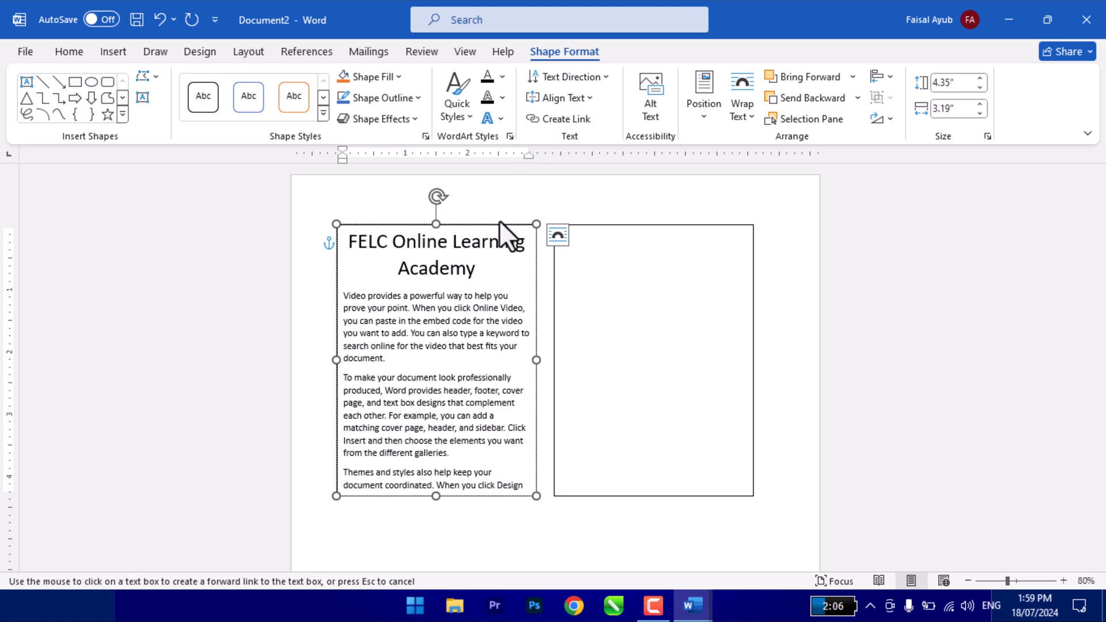
click(630, 314)
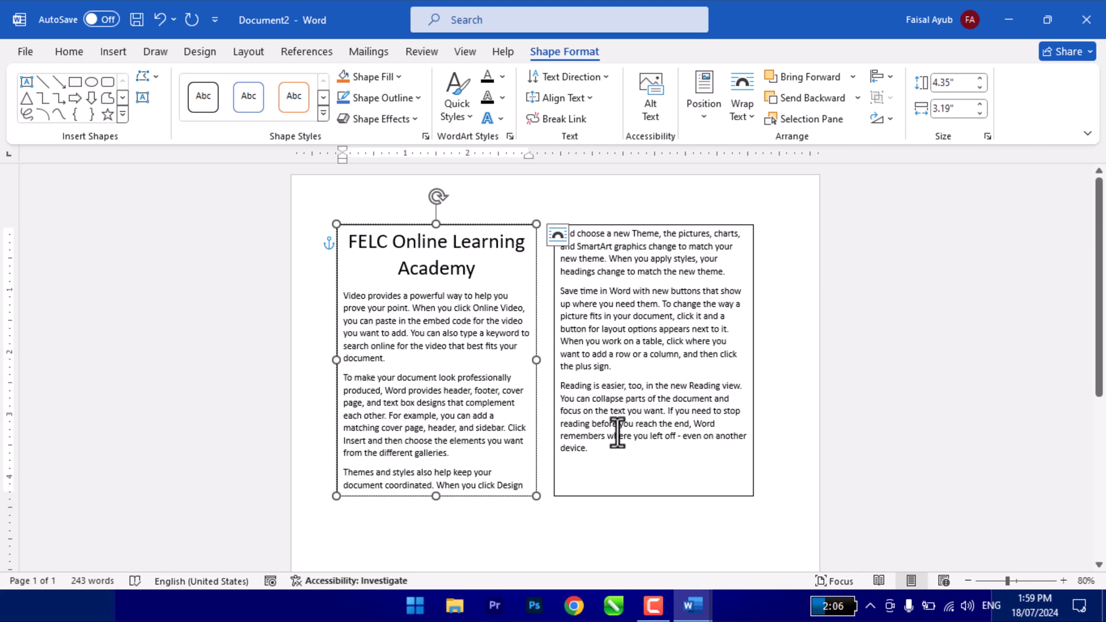
- Break the link from the first text box and link it to the second box again
click(525, 515)
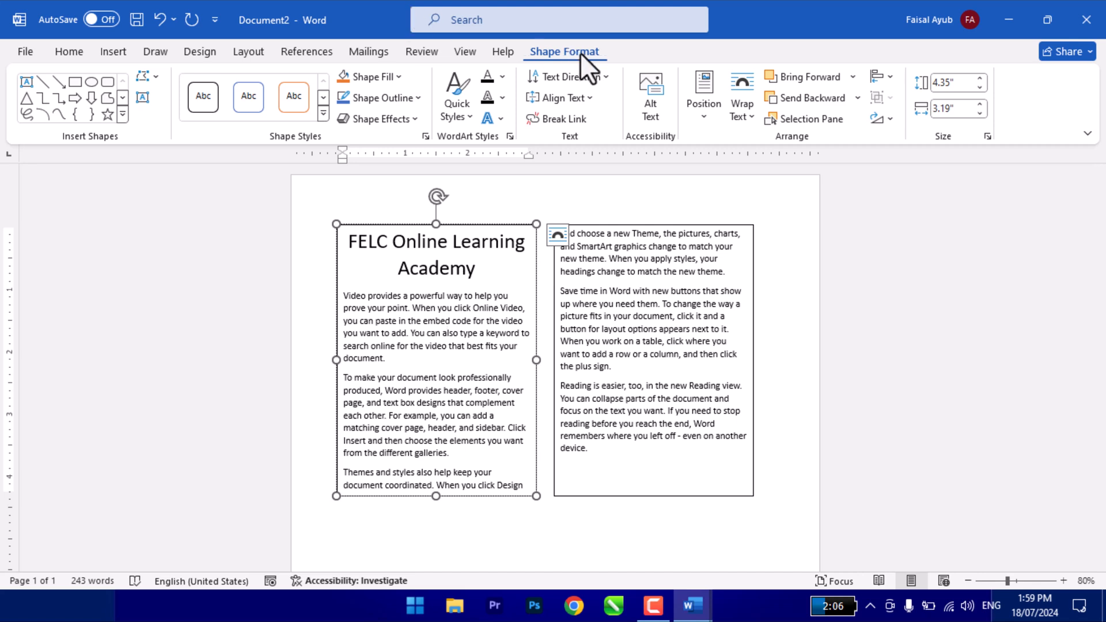
click(630, 304)
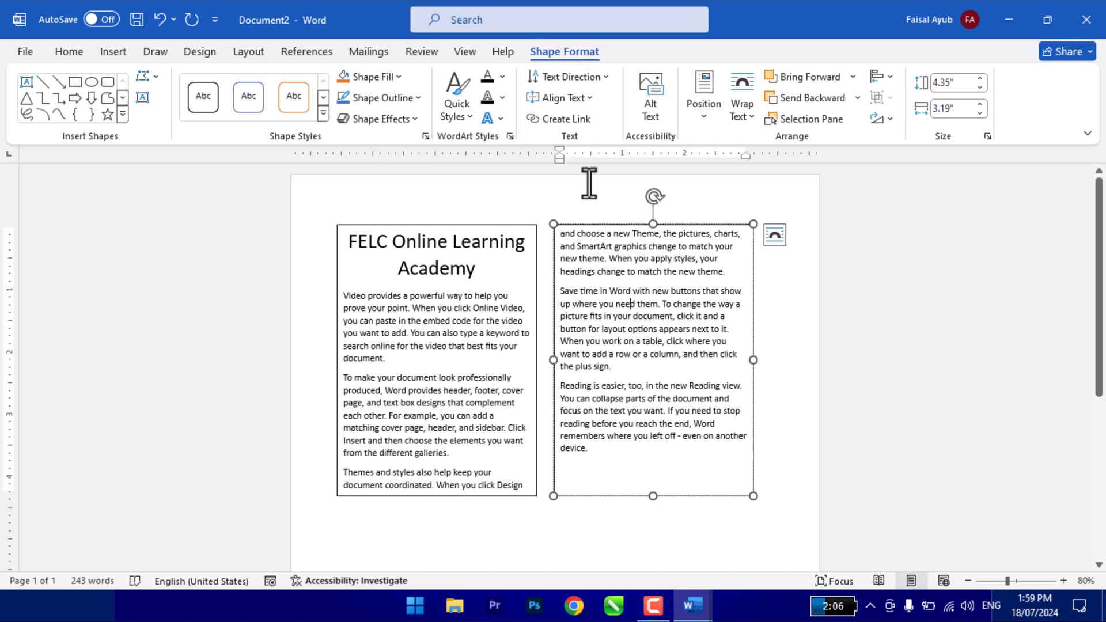
click(503, 308)
click(556, 118)
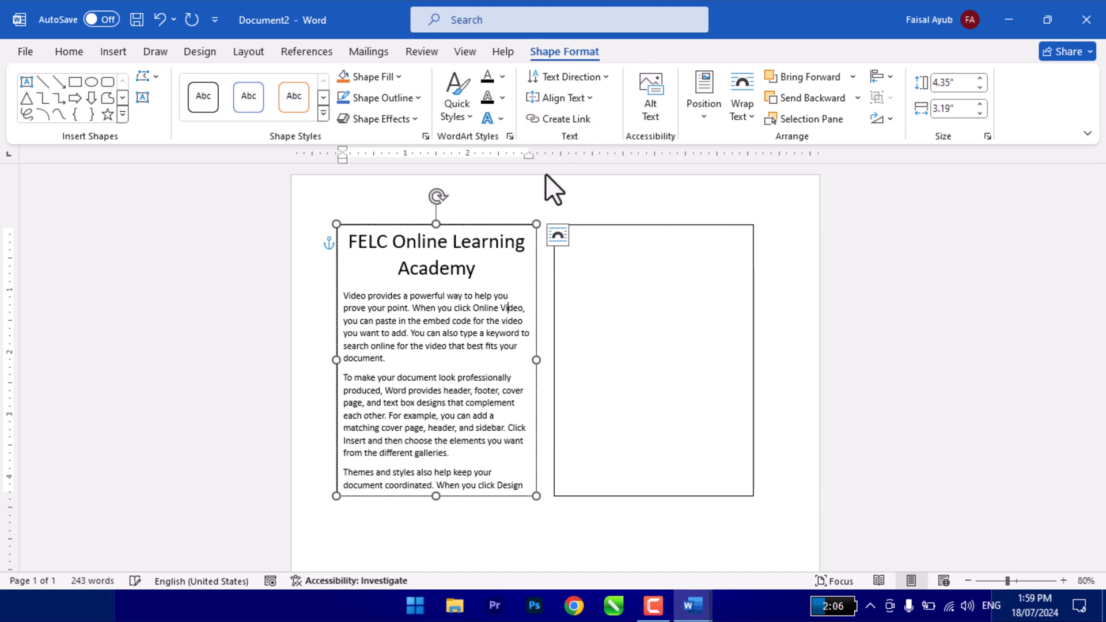
click(558, 118)
click(612, 316)
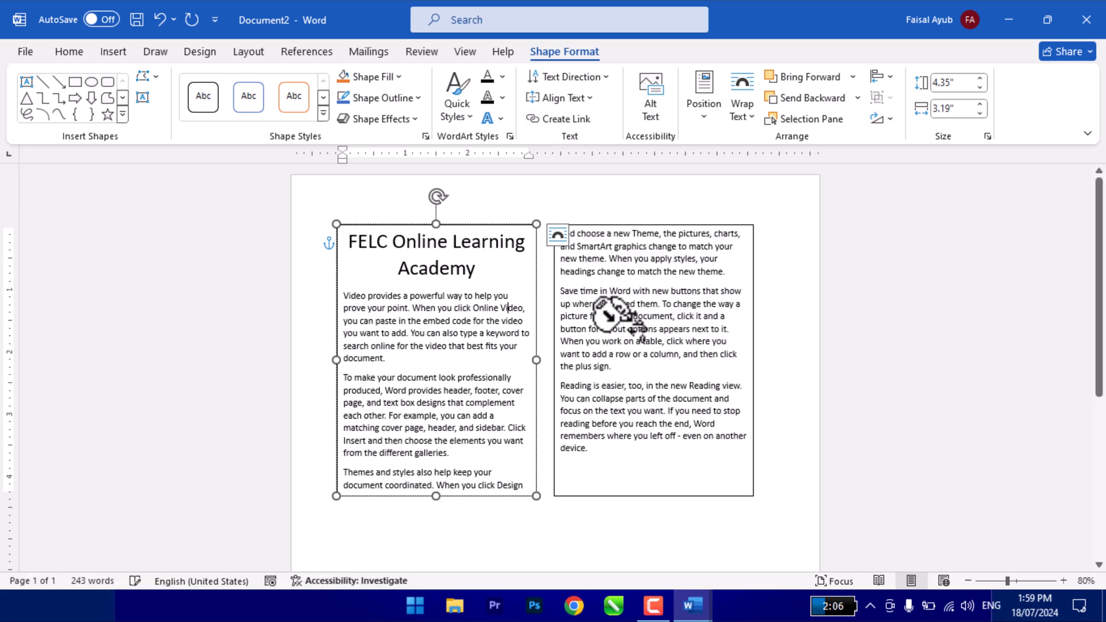
click(630, 322)
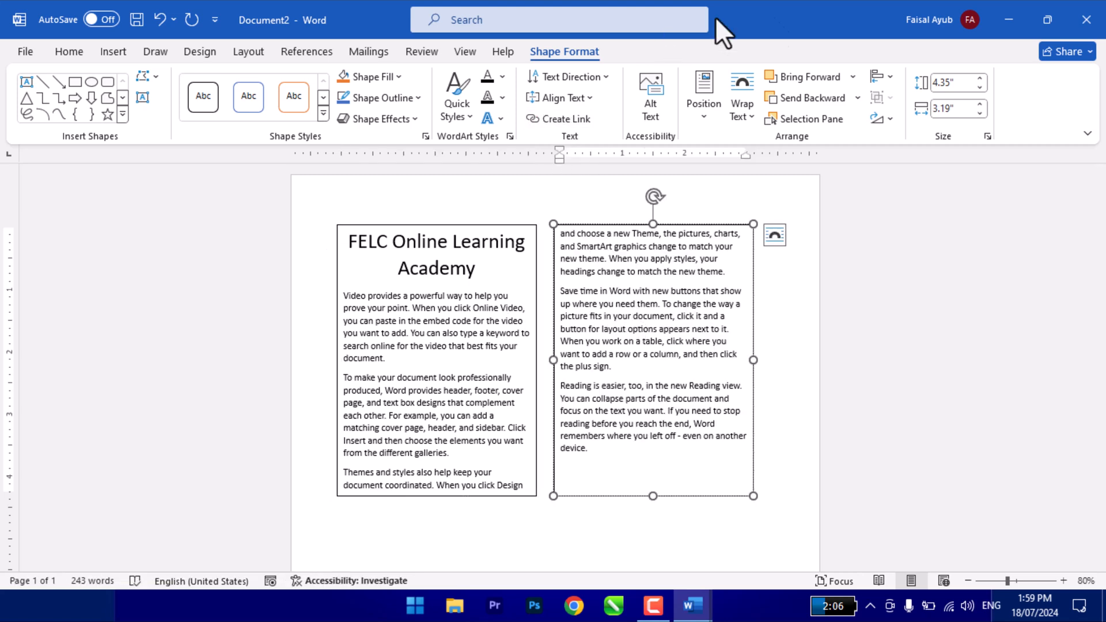
click(108, 52)
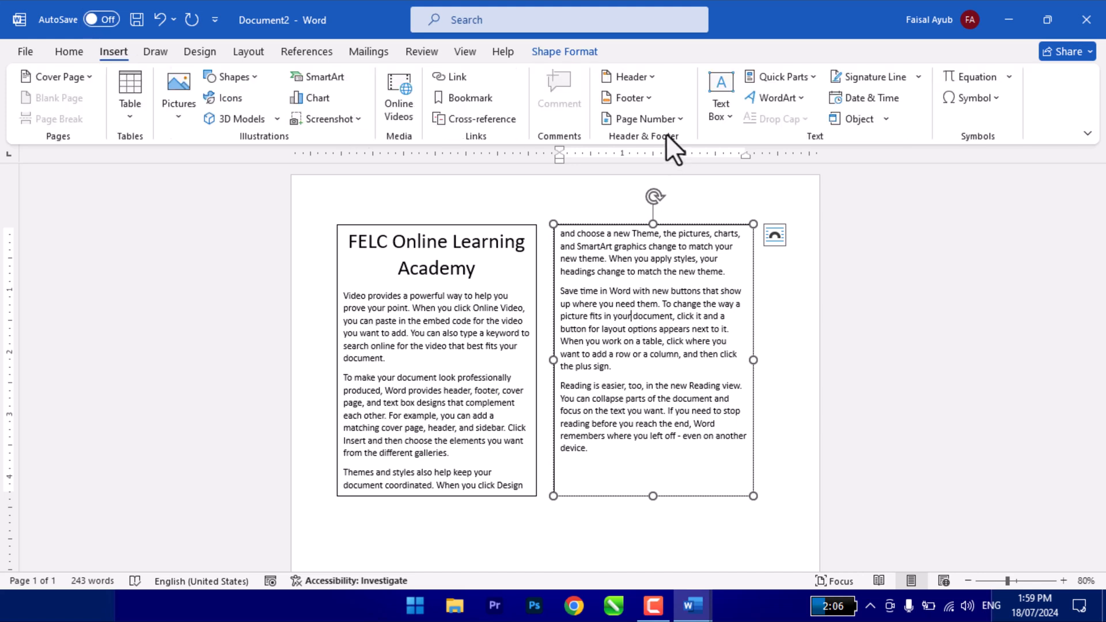
click(729, 113)
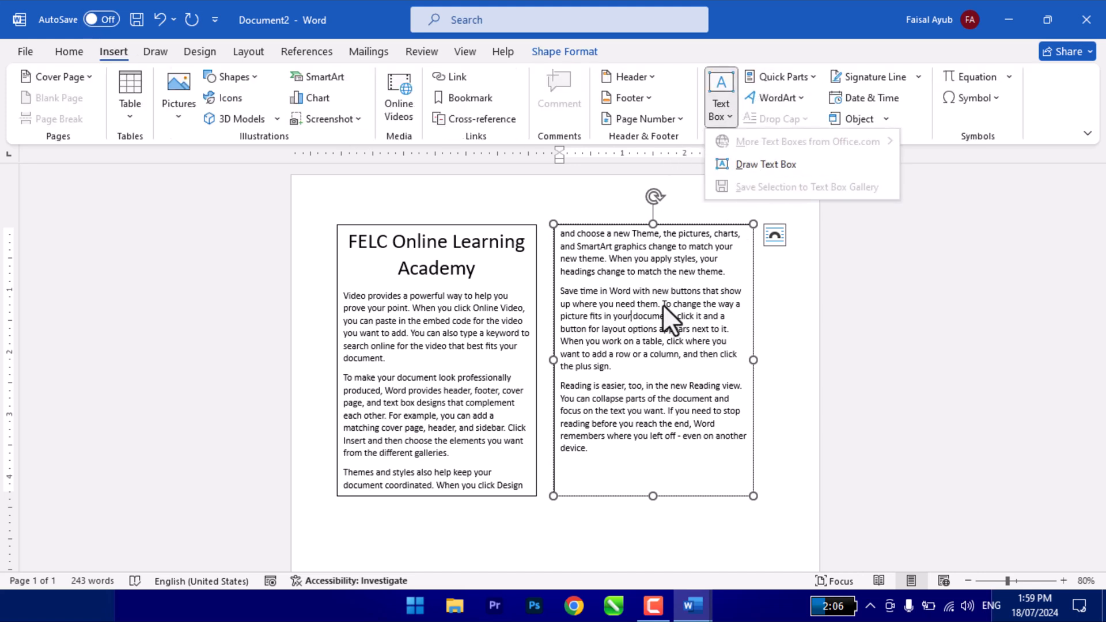
click(735, 166)
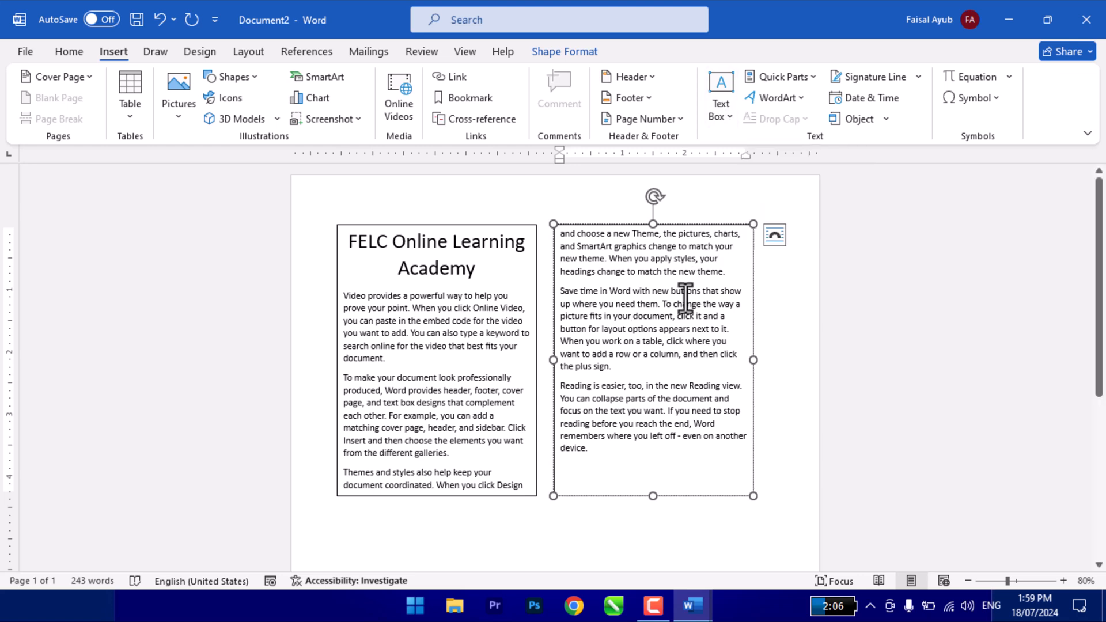
- Create a new blank document and view the saved AutoText entries in Quick Parts
key(ctrl+n)
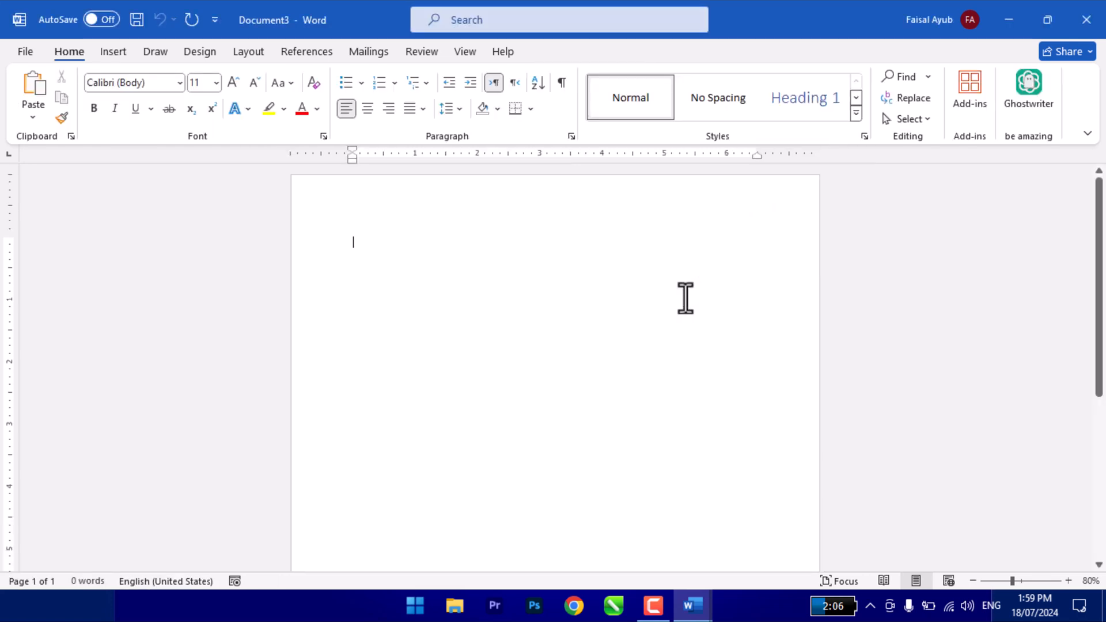
click(113, 51)
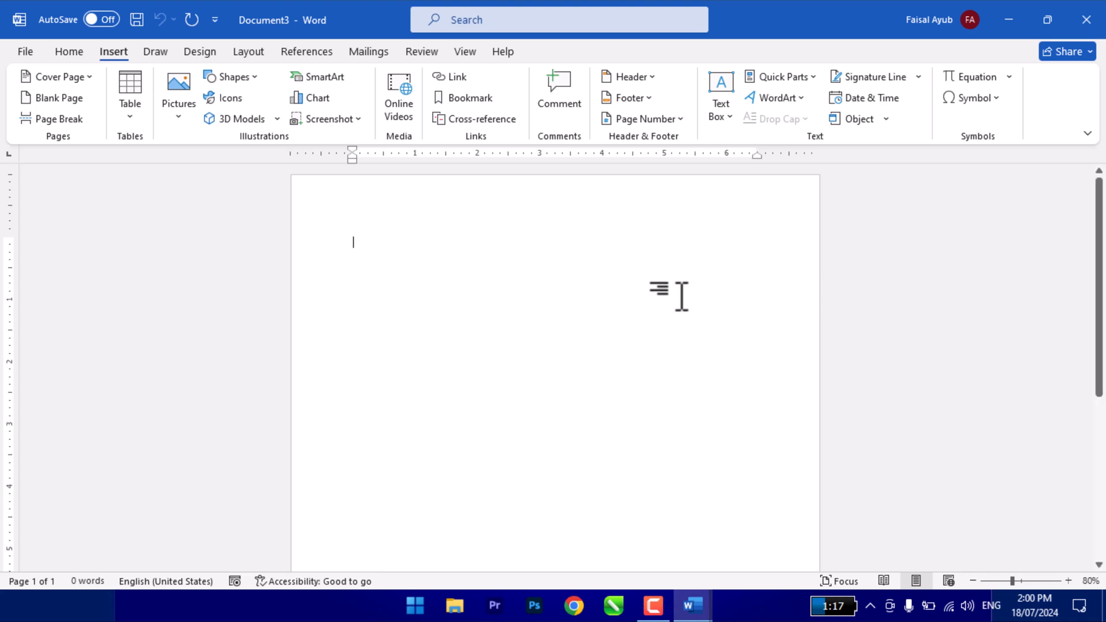
click(793, 81)
mouse_move(793, 106)
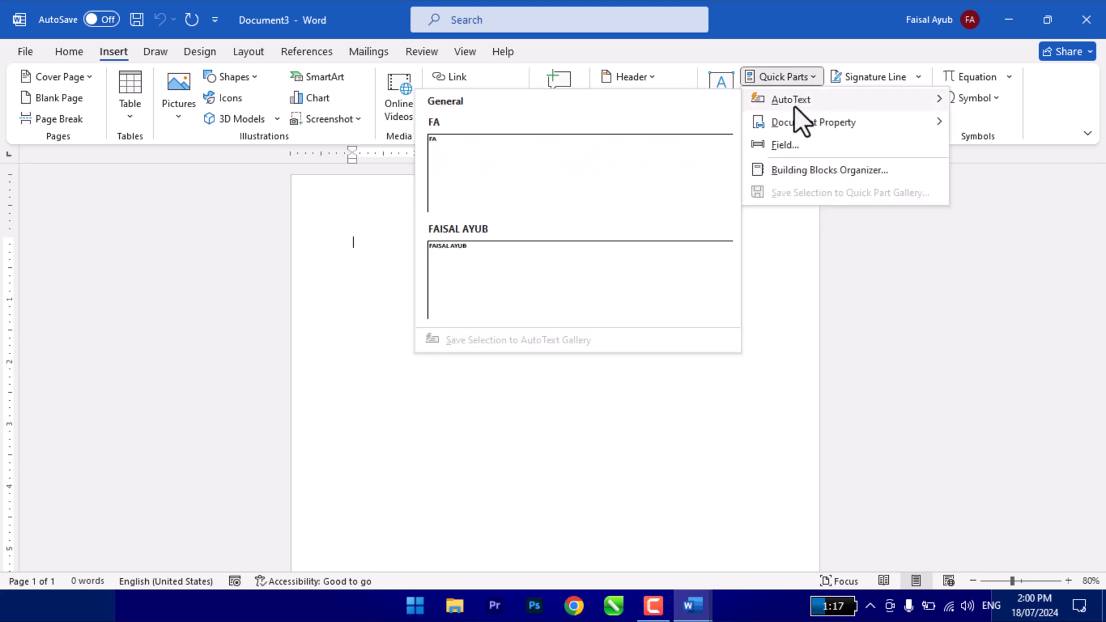
click(634, 444)
- Enter "FELC Online Learning Academy" in the document and enlarge the line to 36 pt
text(FEL)
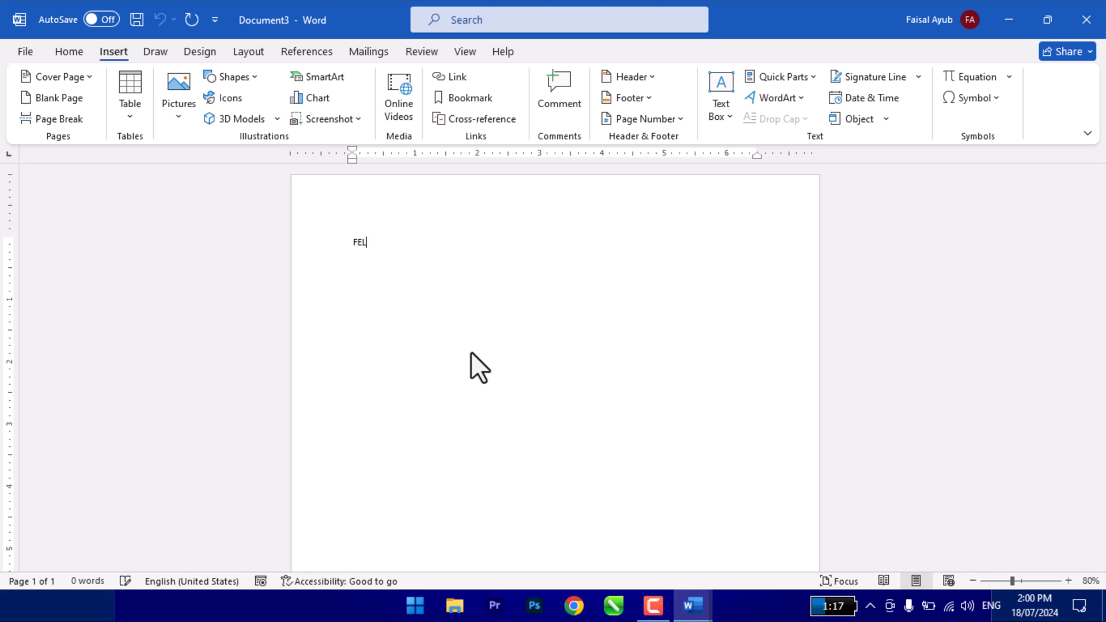
text(C Online Learning Academy)
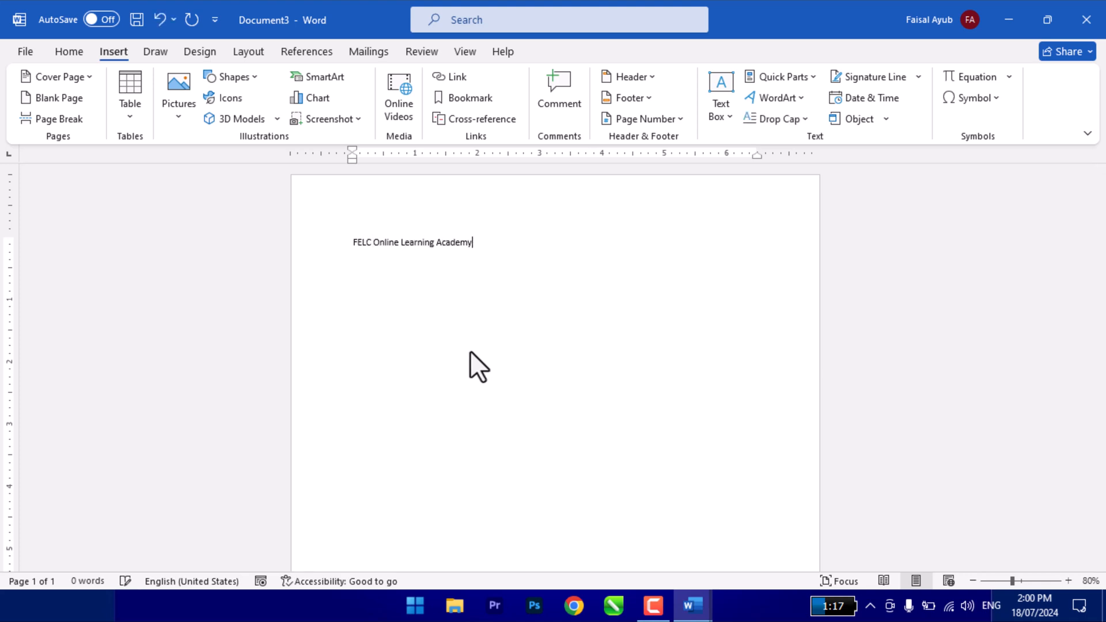
key(ctrl+a)
key(ctrl+shift+period)
key(ctrl+shift+period)
key(ctrl+shift+period)
key(ctrl+shift+period)
key(ctrl+shift+period)
key(ctrl+shift+period)
key(ctrl+shift+period)
key(ctrl+shift+period)
key(ctrl+shift+period)
key(ctrl+shift+period)
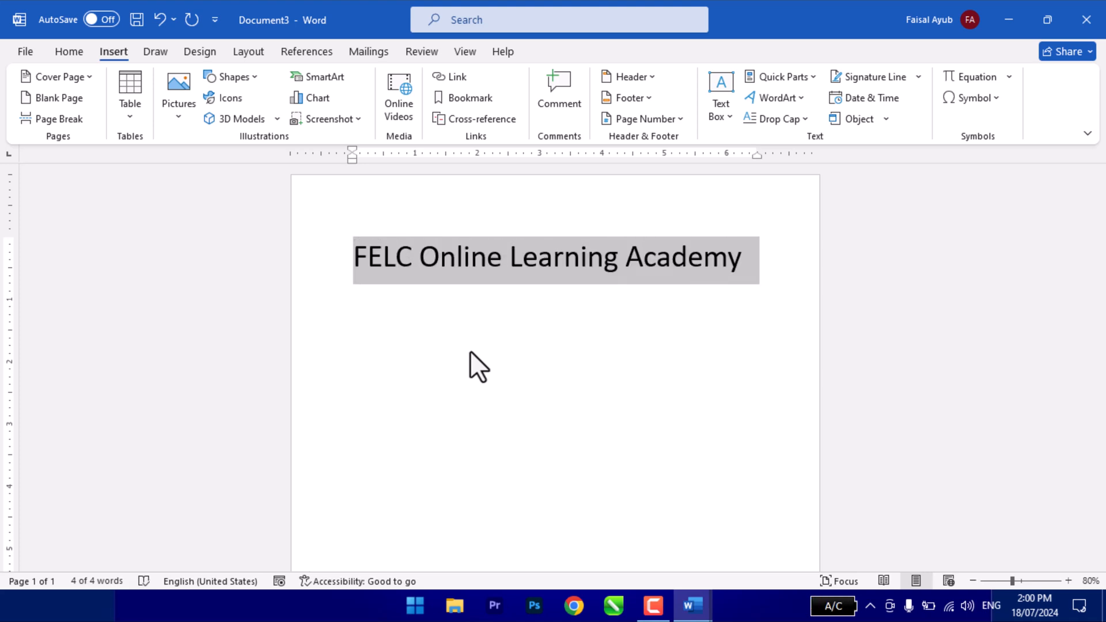
key(ctrl+shift+comma)
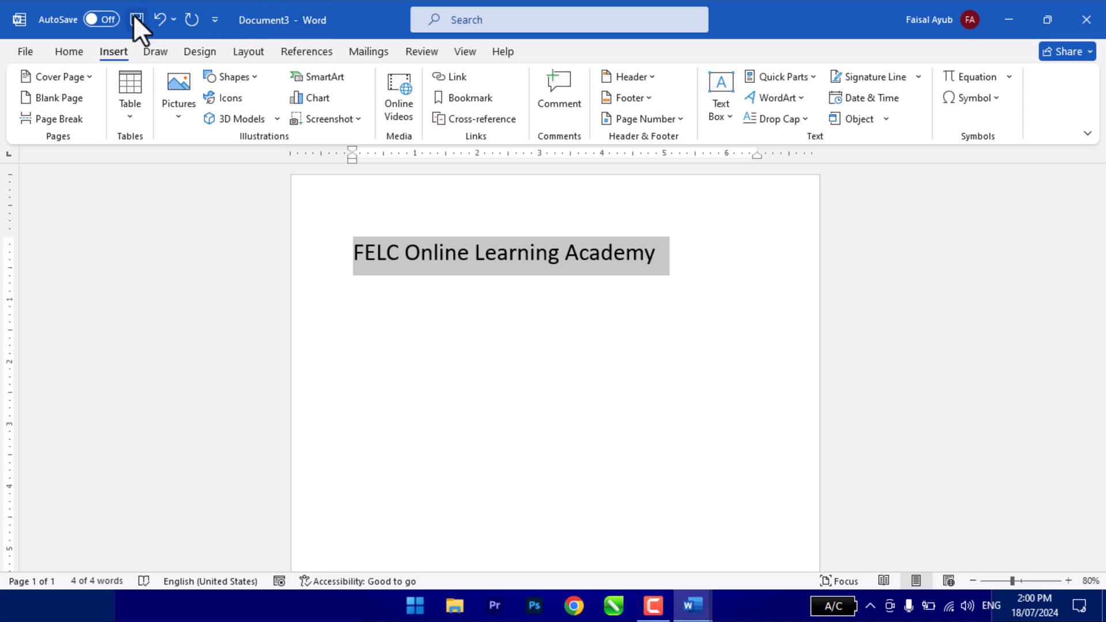
click(74, 51)
click(229, 83)
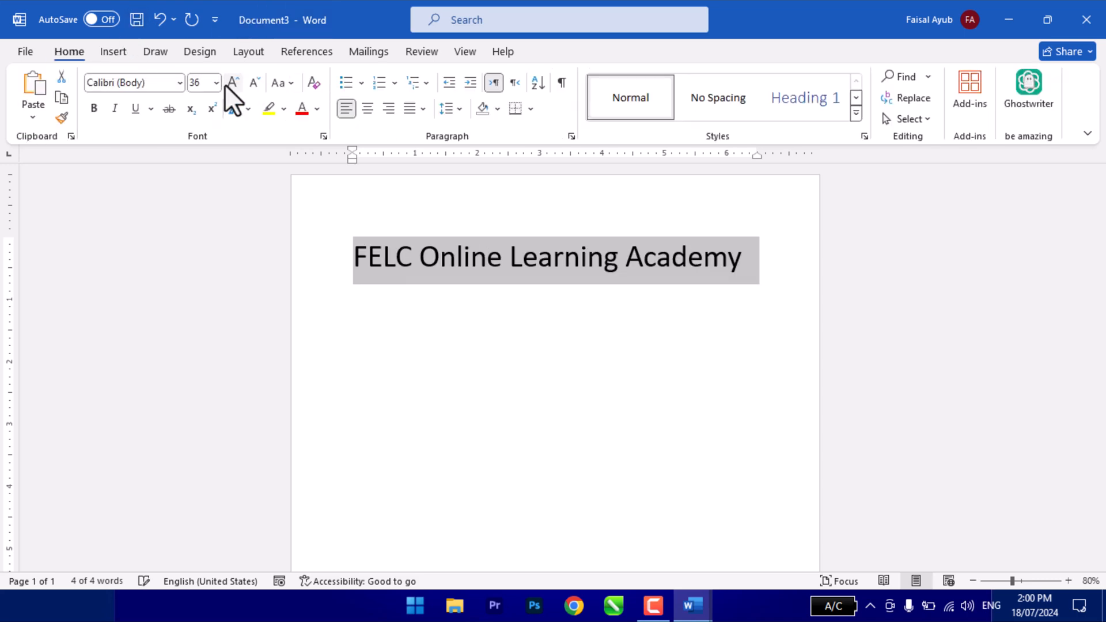
- Format the line in Arial at 28 pt with red, bold and italic text
click(151, 88)
text(Arial)
key(Return)
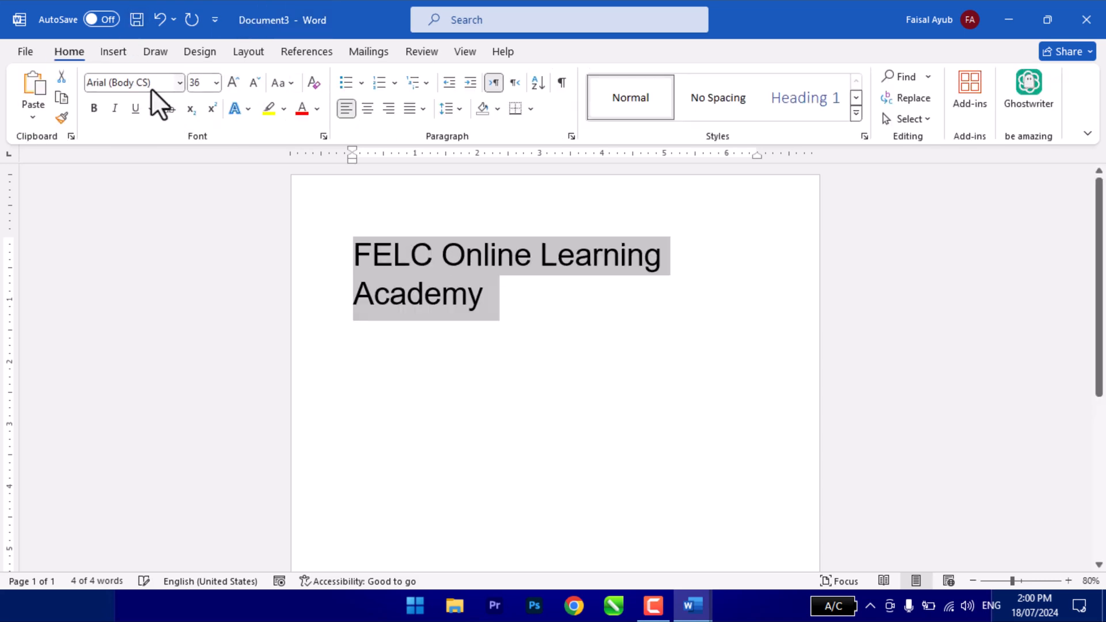
click(253, 83)
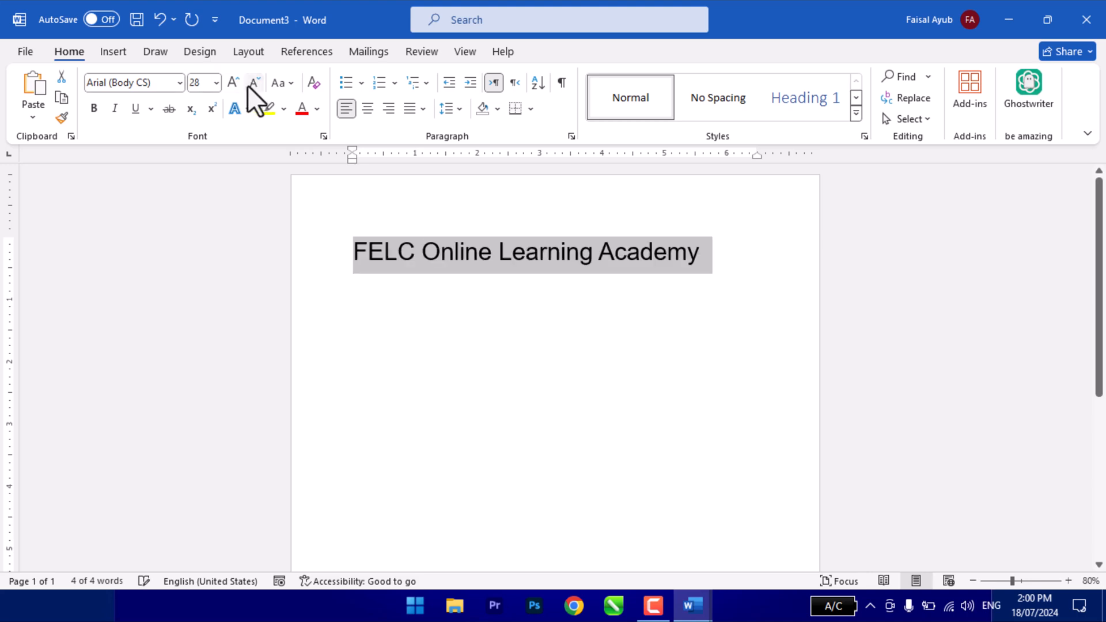
click(301, 109)
click(94, 108)
click(114, 108)
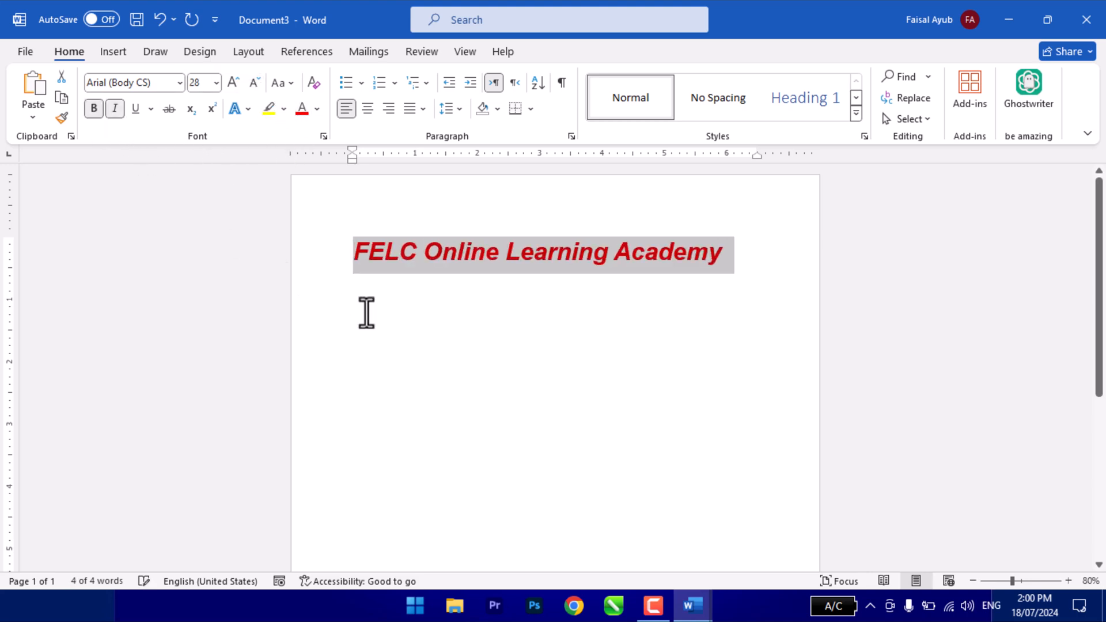
- Save the red "FELC Online Learning Academy" line to the AutoText gallery under the name "FELC Online"
click(618, 324)
drag(699, 248, 380, 257)
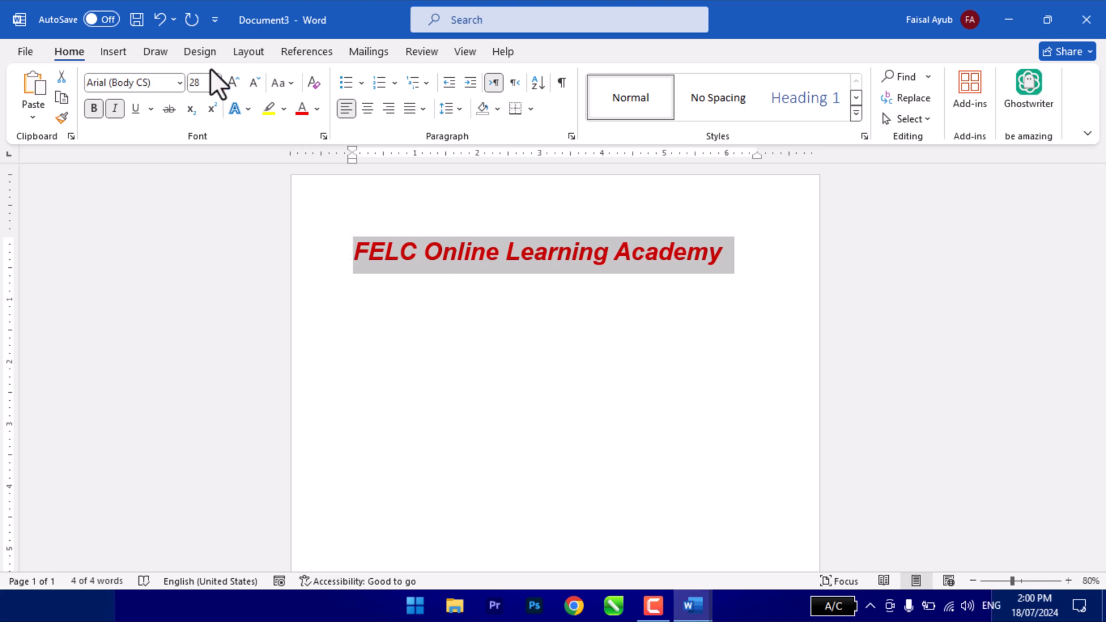
click(112, 53)
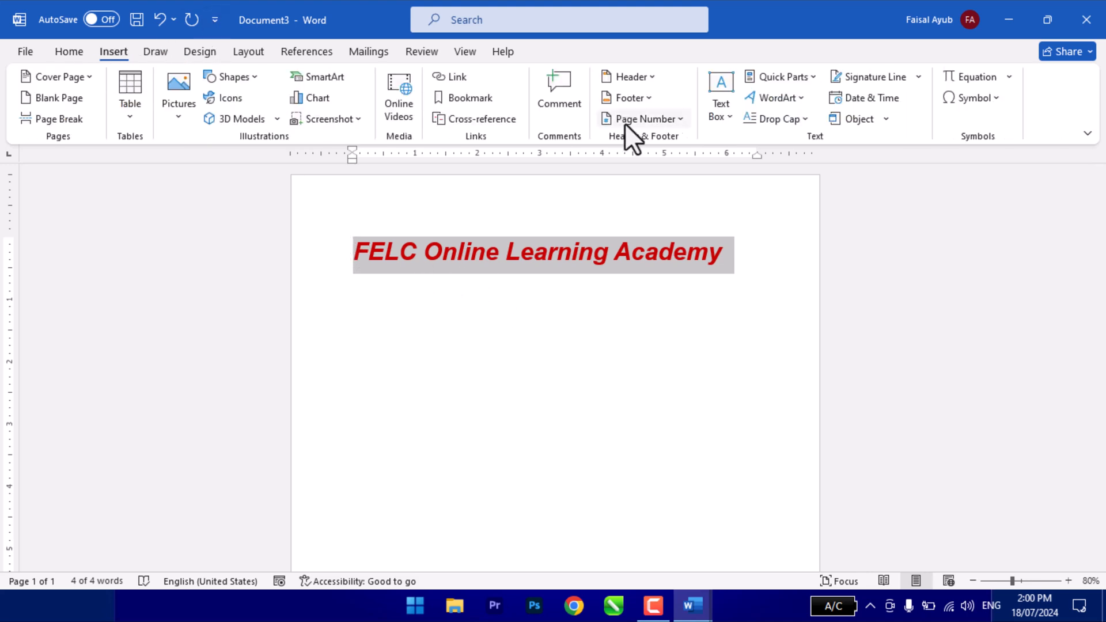
click(783, 74)
mouse_move(790, 102)
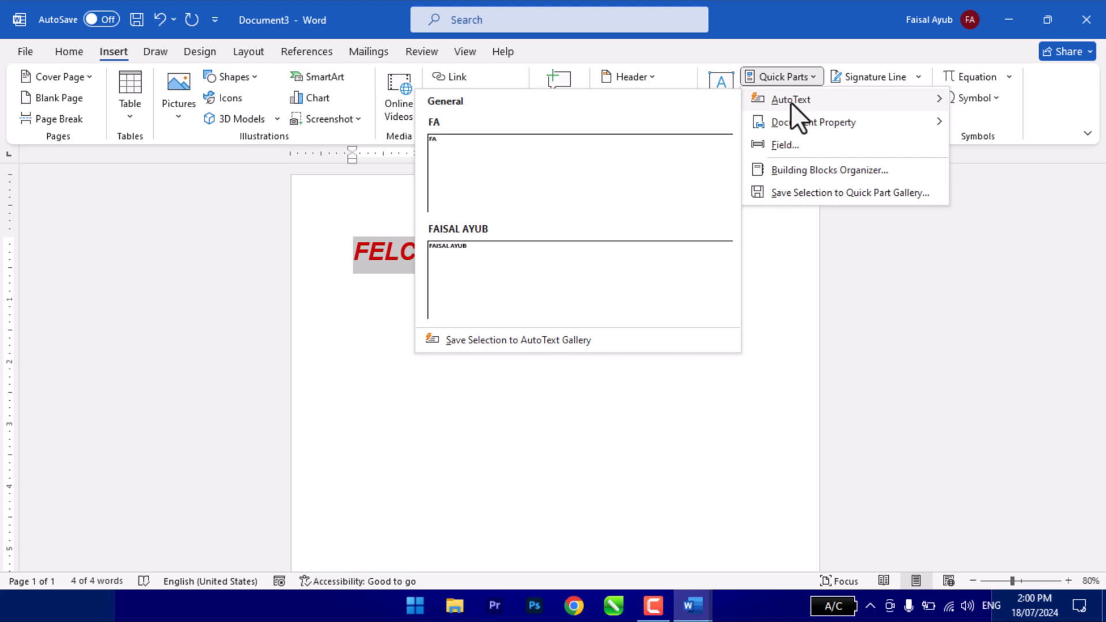
click(553, 341)
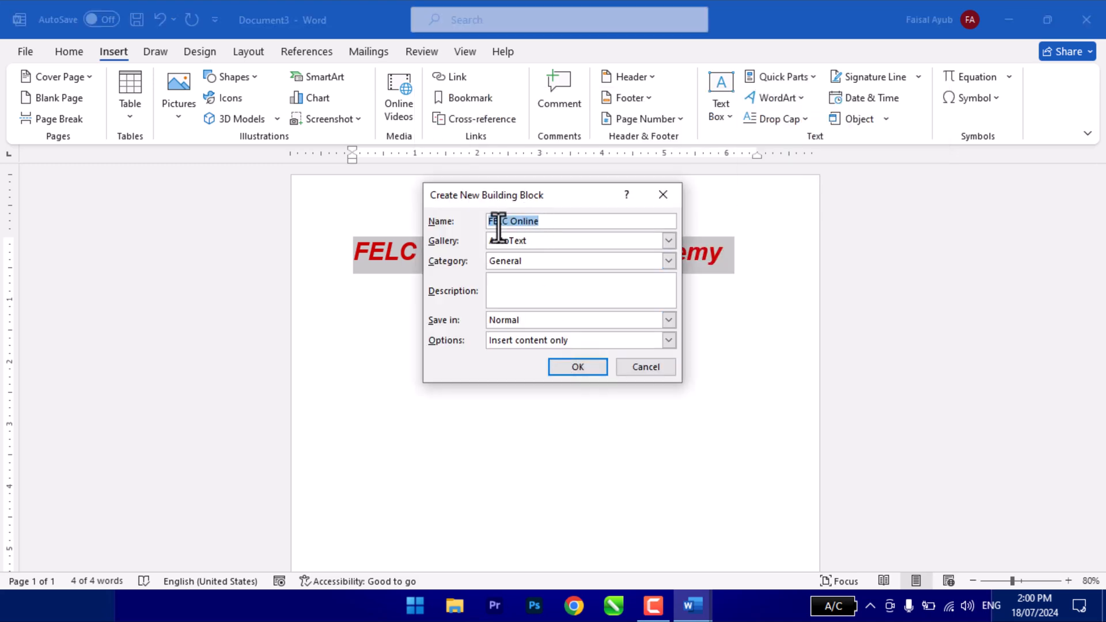
click(577, 369)
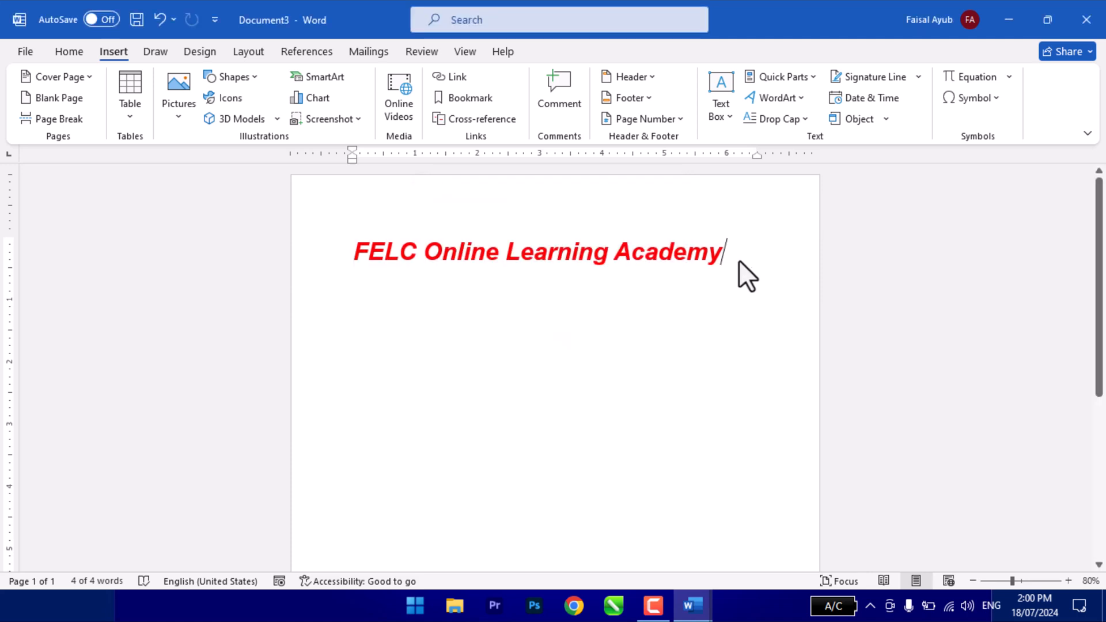
- Insert the FELC Online AutoText entry on three new lines below the original, using its opening letters "felc"
key(Return)
text(fel)
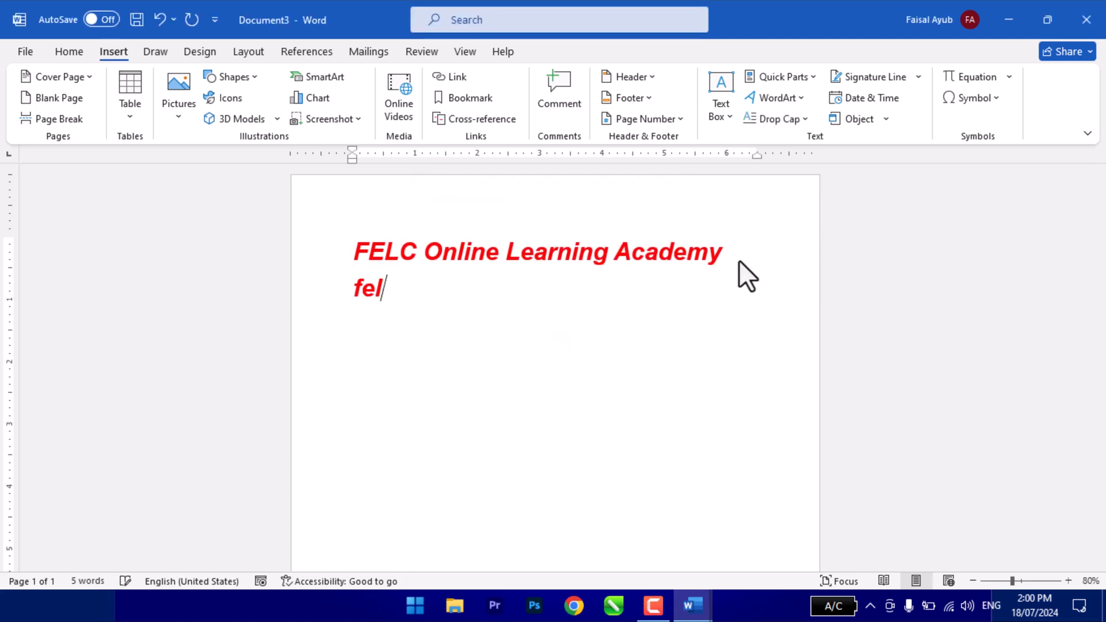
text(c)
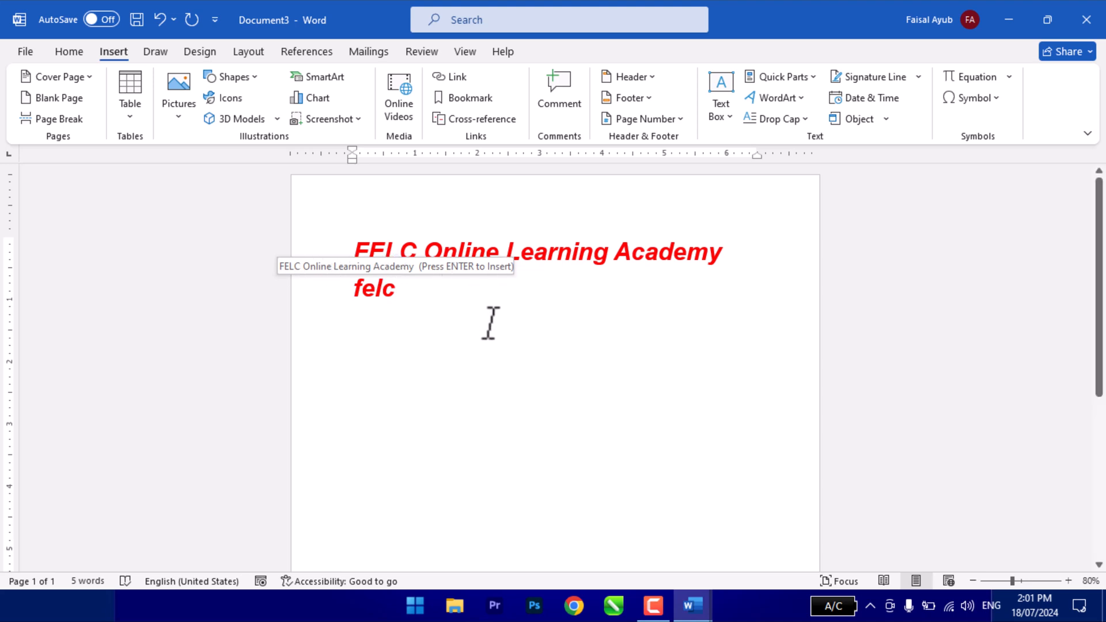
key(Return)
text(felc)
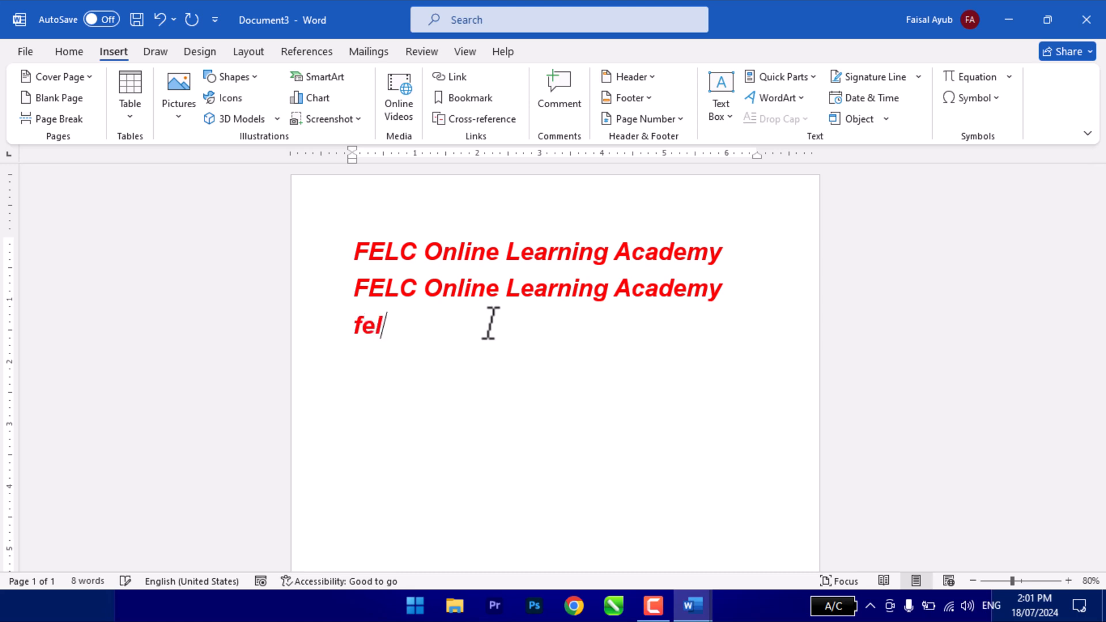
key(Return)
text(fle)
key(BackSpace)
key(BackSpace)
text(elc)
key(Return)
- Add two more lines with the FELC Online AutoText entry, completing the cut-short "Fel" to "Felc"
text(fel)
key(Return)
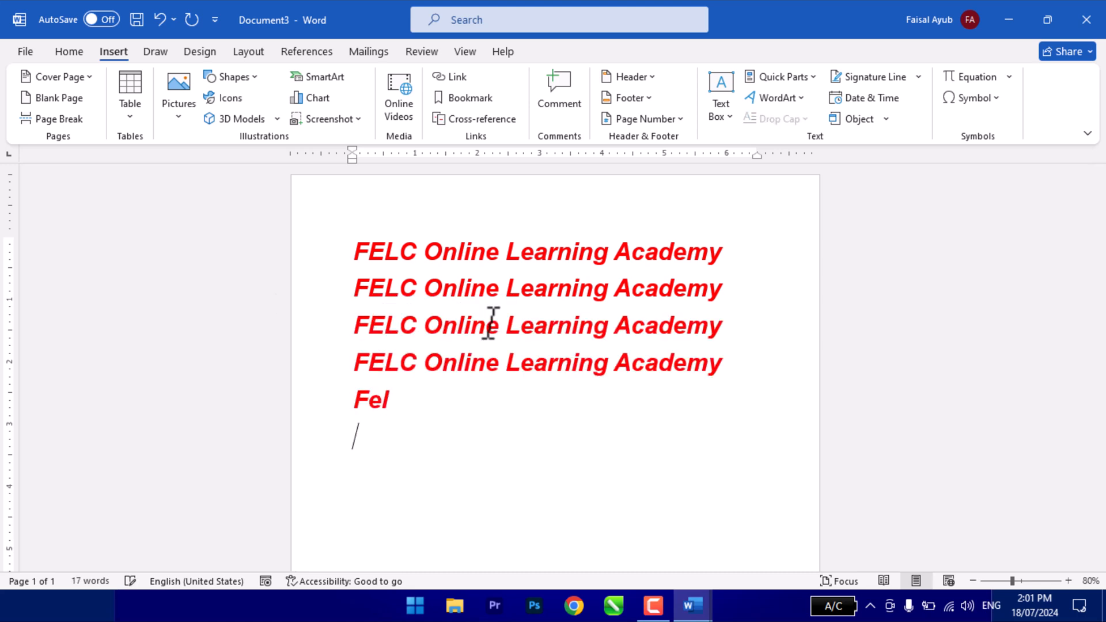
key(BackSpace)
key(BackSpace)
text(lc)
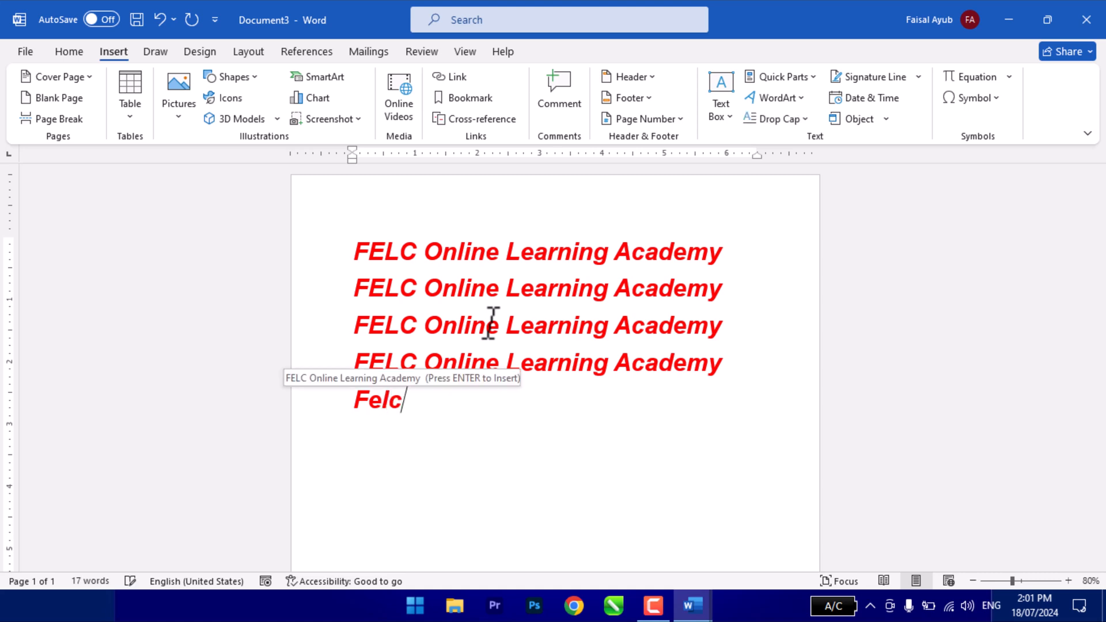
key(Return)
text(felc)
key(Return)
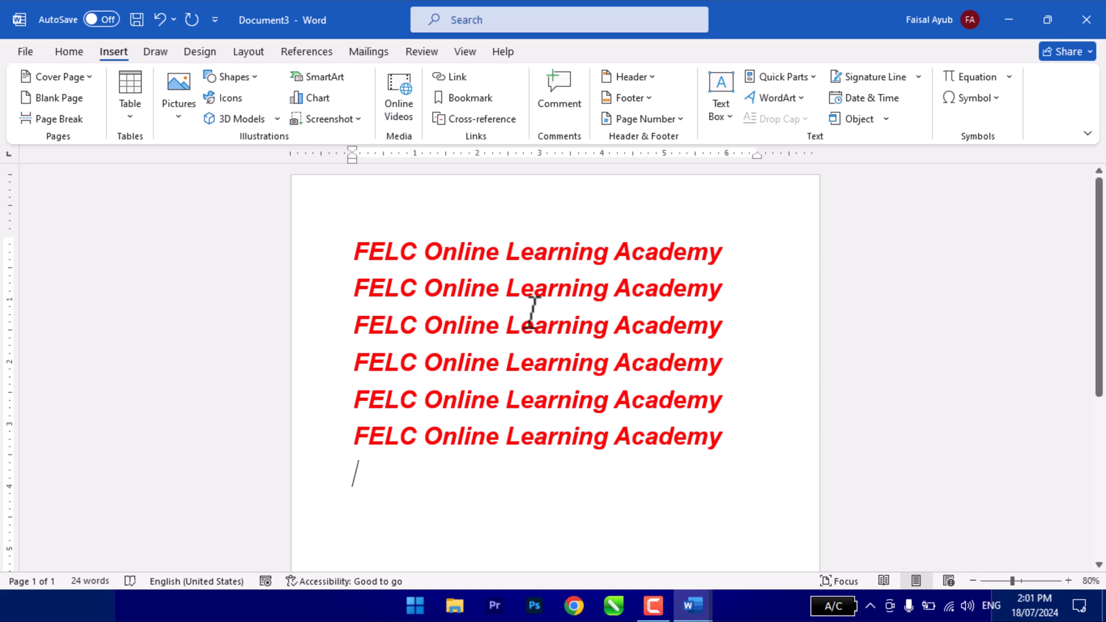
- Check the saved entries in the AutoText gallery of Quick Parts
click(784, 77)
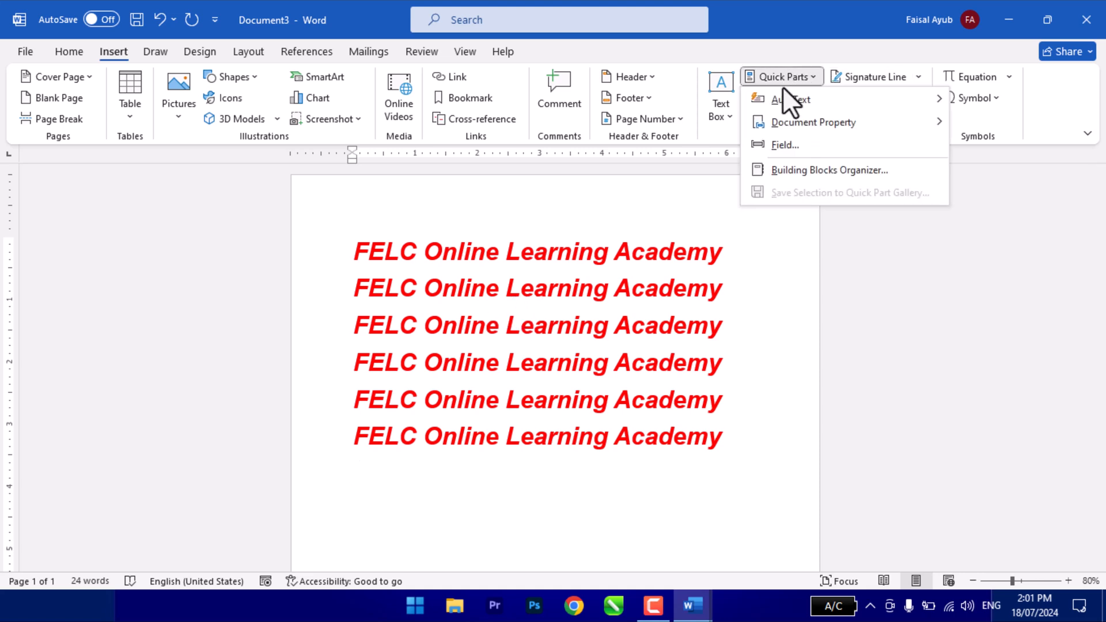
mouse_move(772, 101)
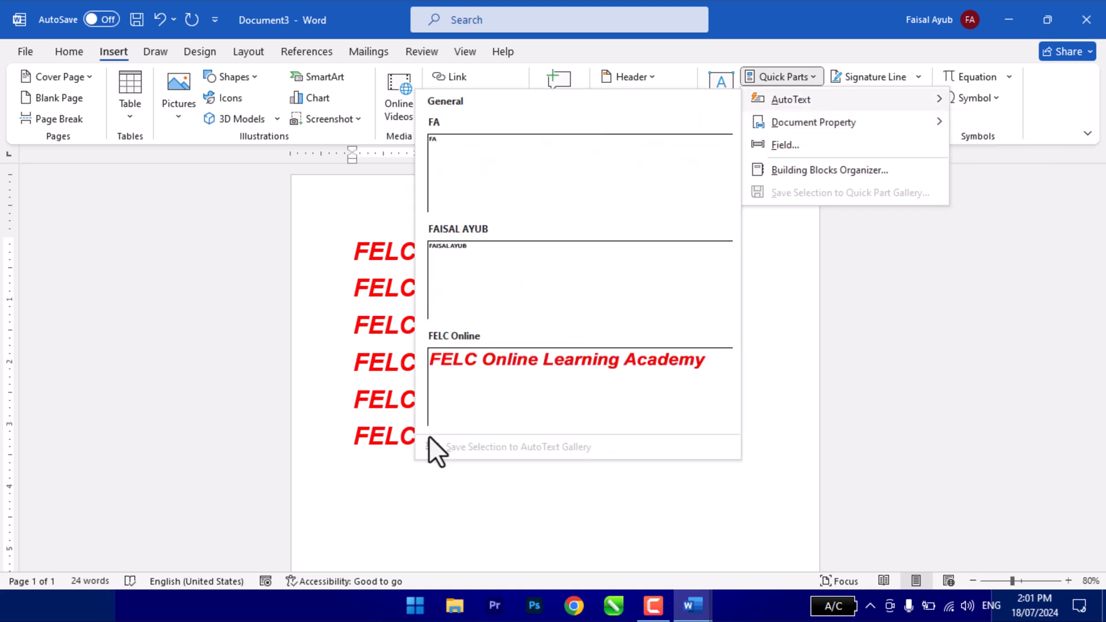
click(482, 461)
- Insert the saved full-name AutoText entry on the empty line, followed by another "FELC Online Learning Academy" entry beneath it
text(faisal ay)
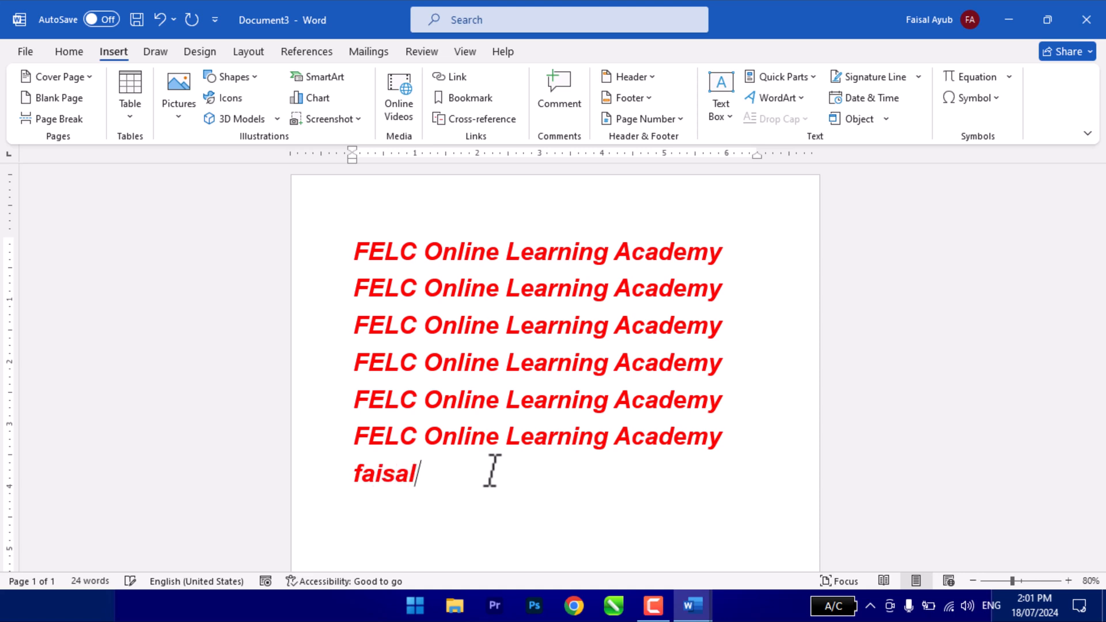
key(Return)
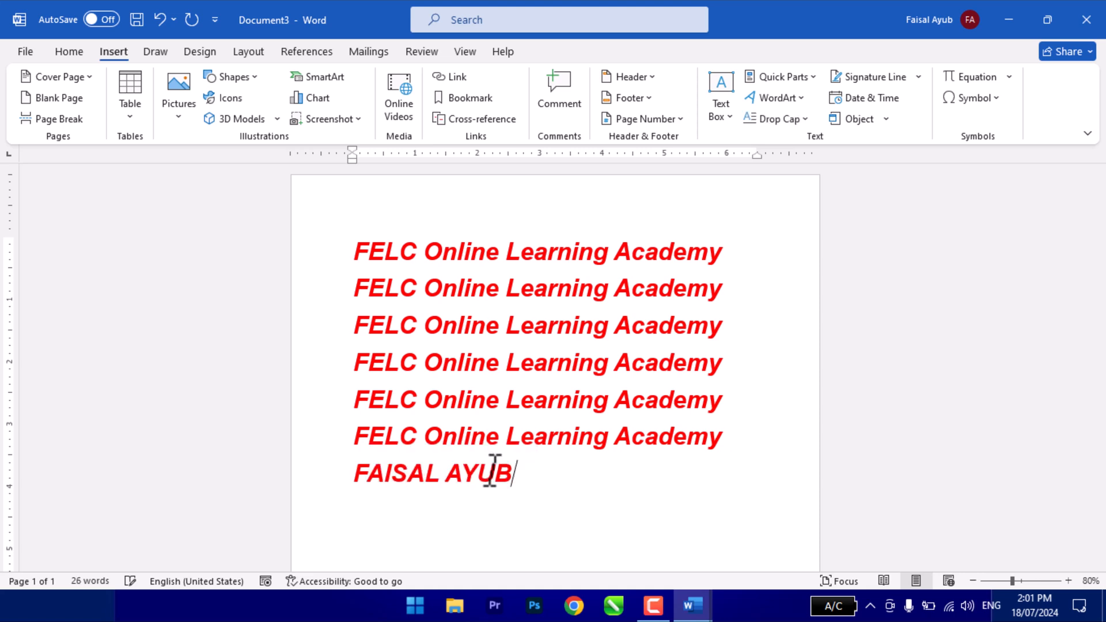
key(Return)
text(felc)
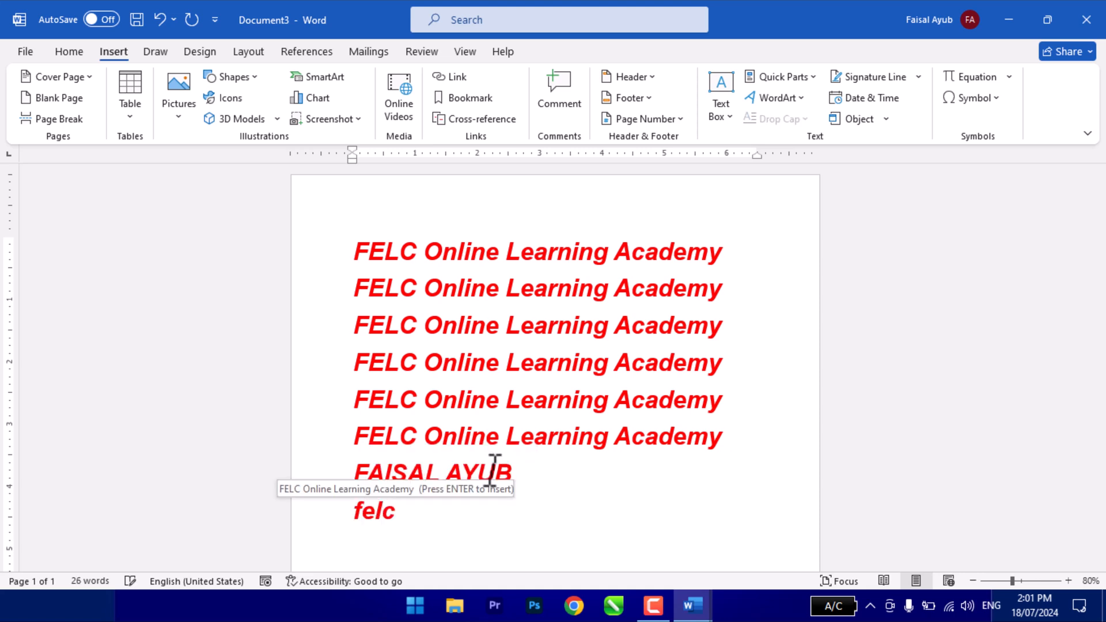
key(Return)
key(Return)
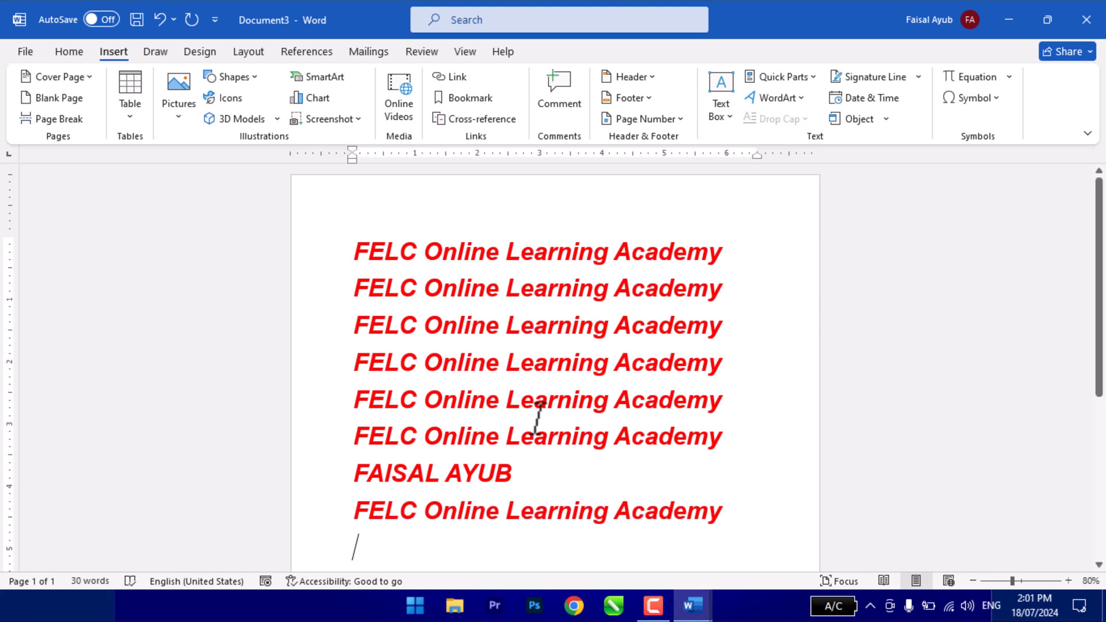
- View the Document Property options offered by Quick Parts
click(777, 76)
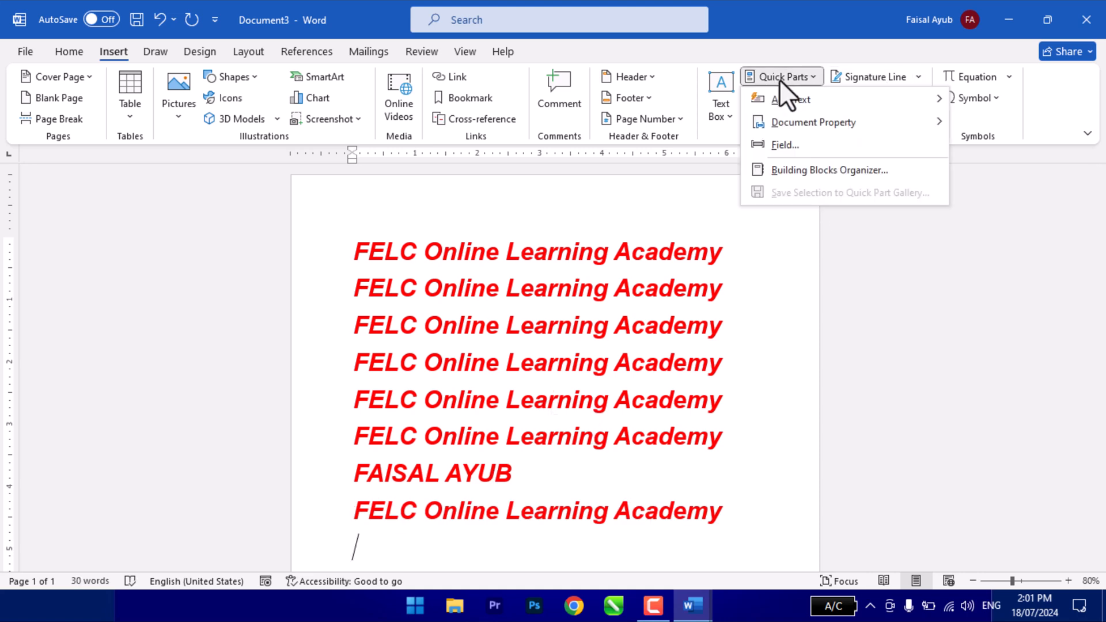
mouse_move(788, 97)
mouse_move(813, 128)
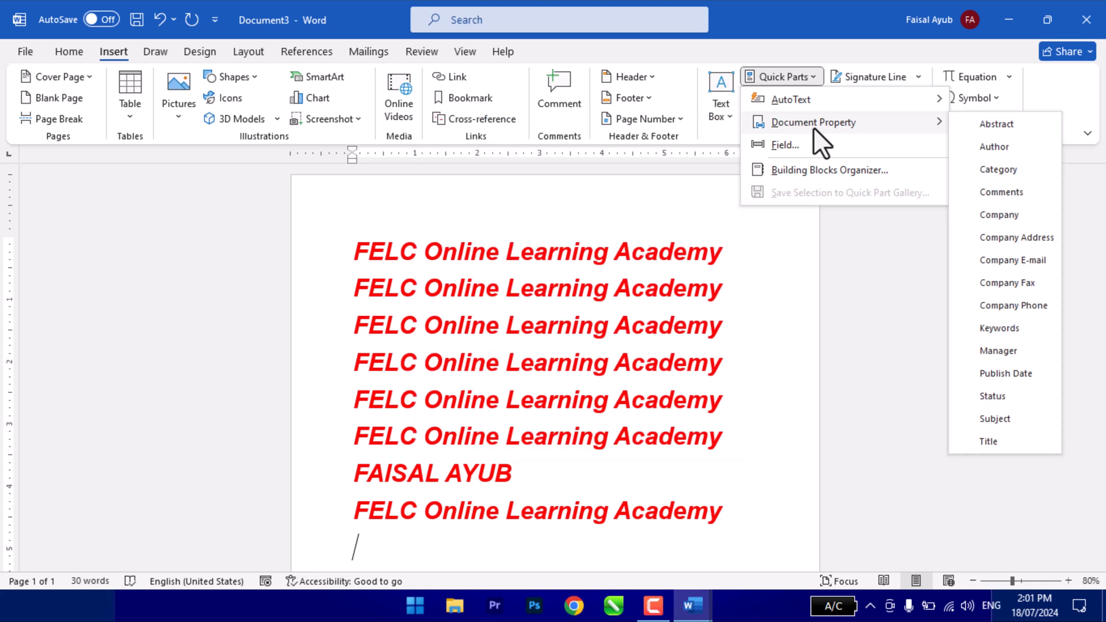
- Write the person's full name in plain black text on a new line below the red lines
scroll(326, 531, down, 2)
click(389, 433)
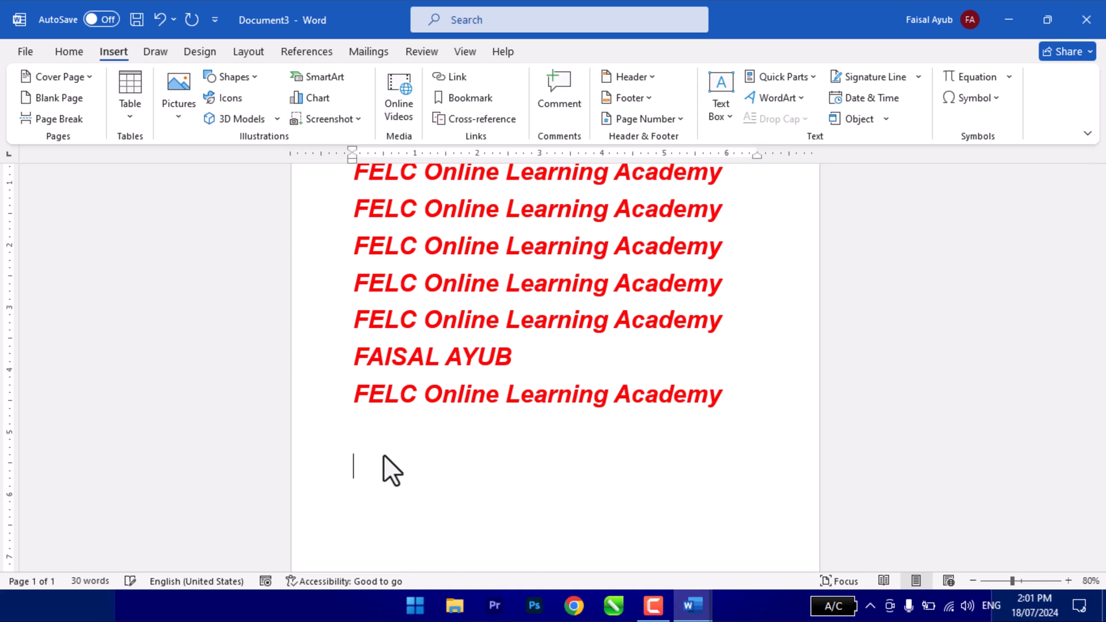
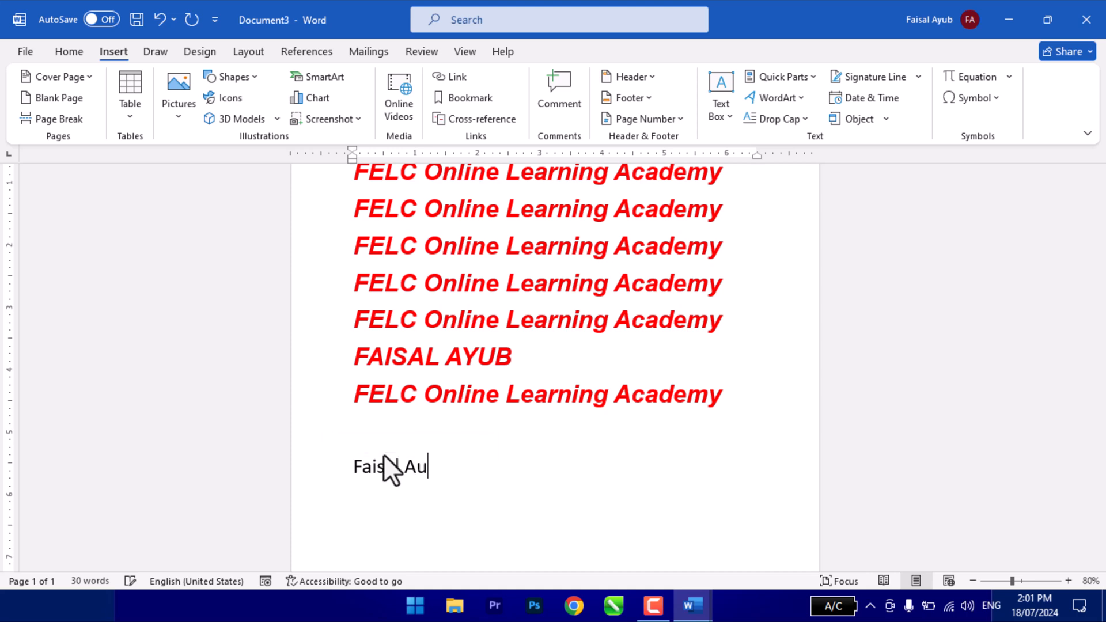
key(Return)
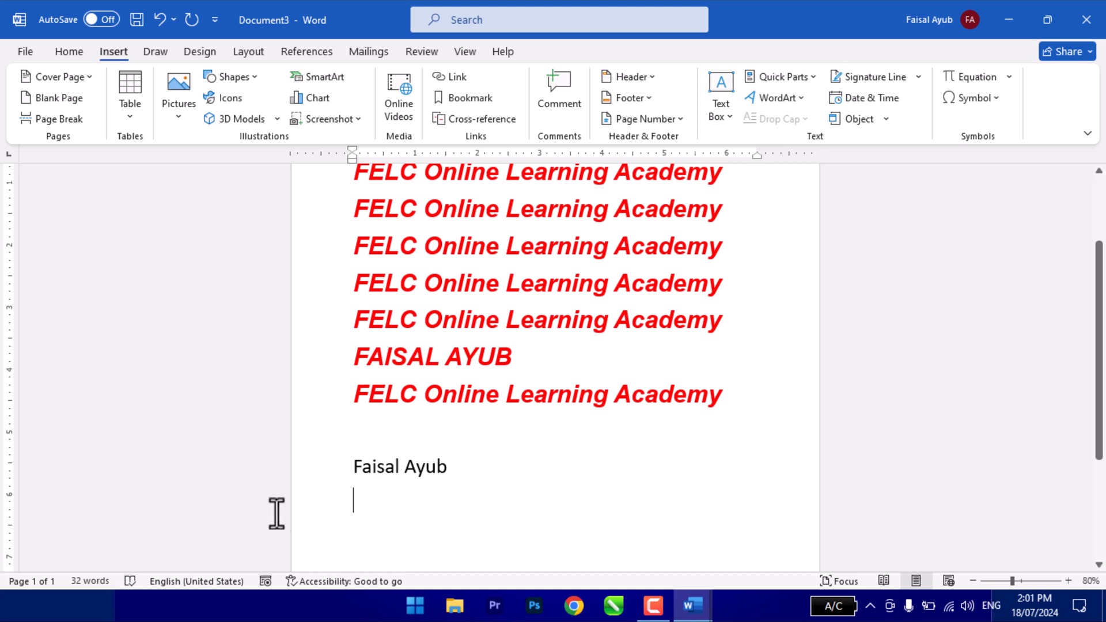
- Replace the plain full name with the Author document property and check the inserted field
drag(362, 466, 456, 464)
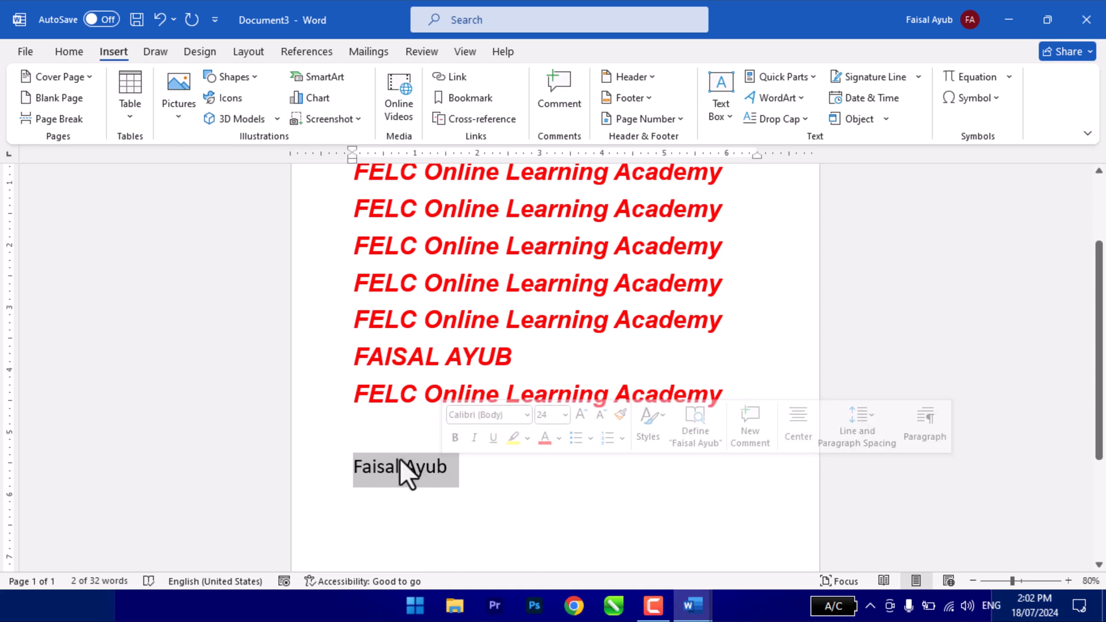
click(793, 78)
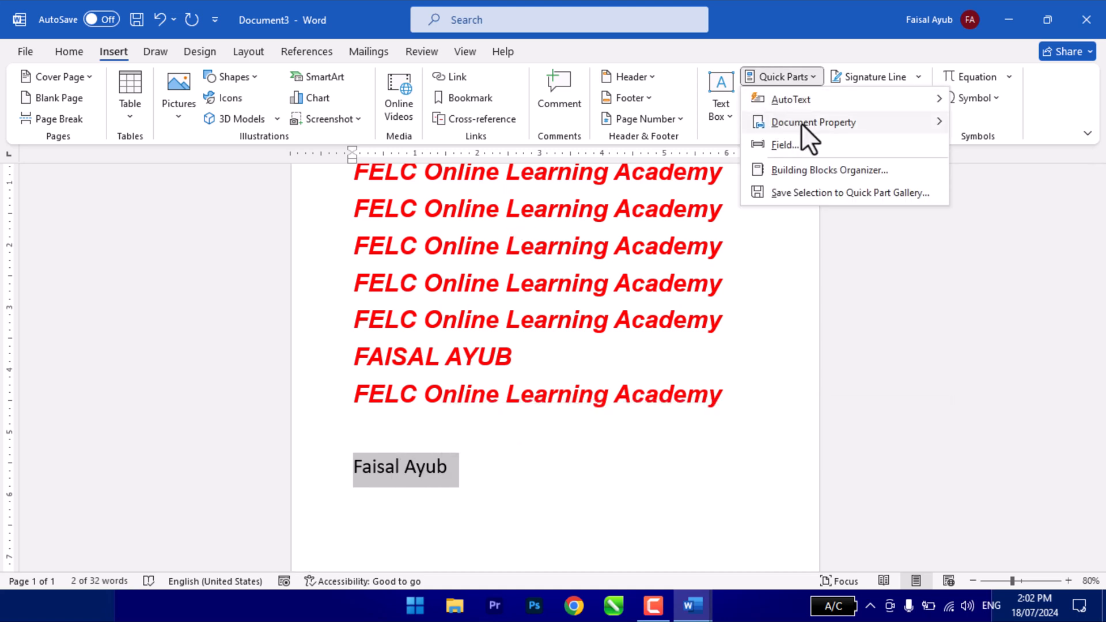
mouse_move(801, 124)
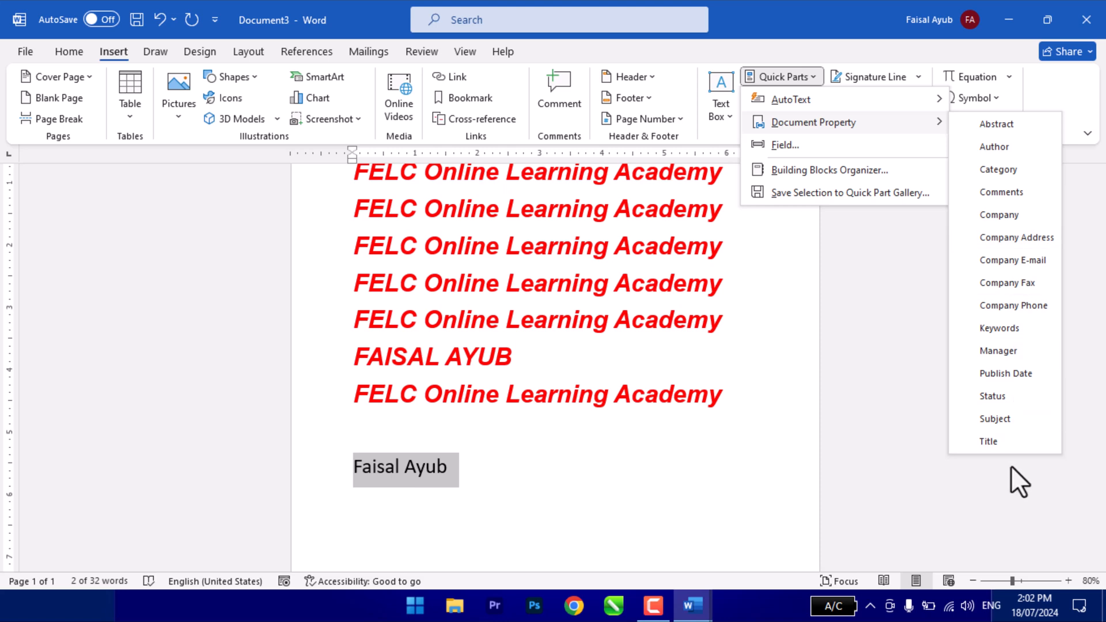
click(997, 149)
click(513, 493)
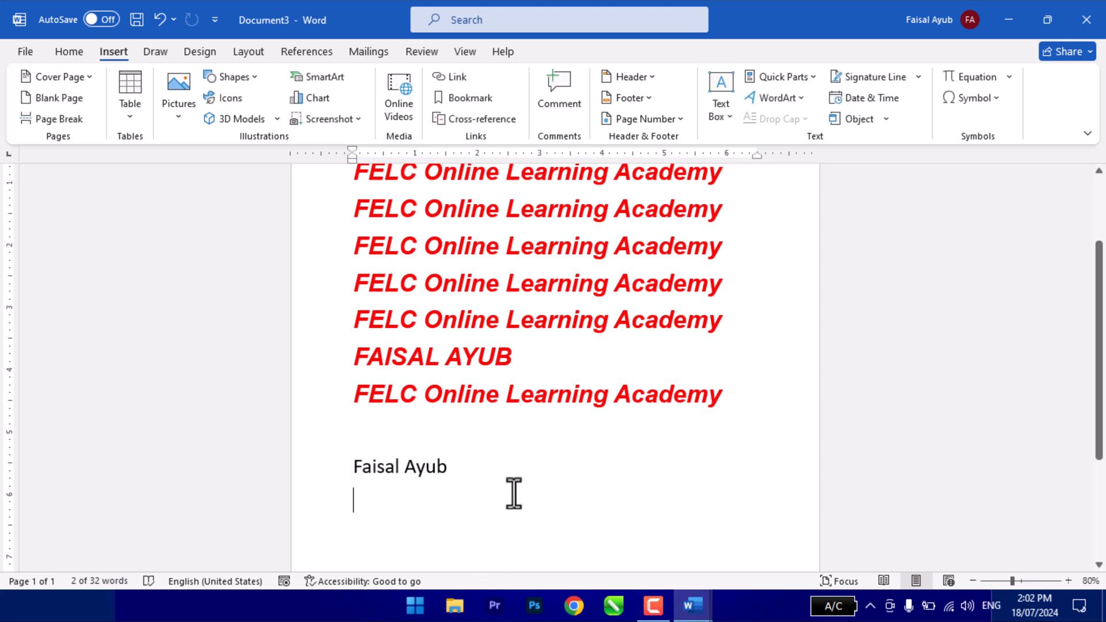
click(450, 470)
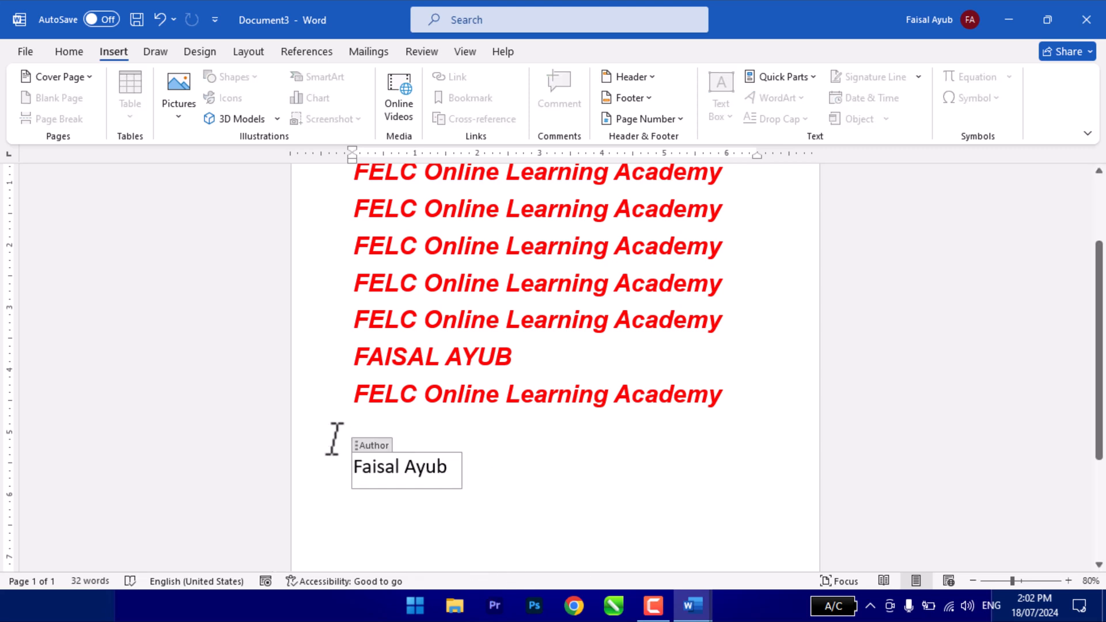
click(391, 495)
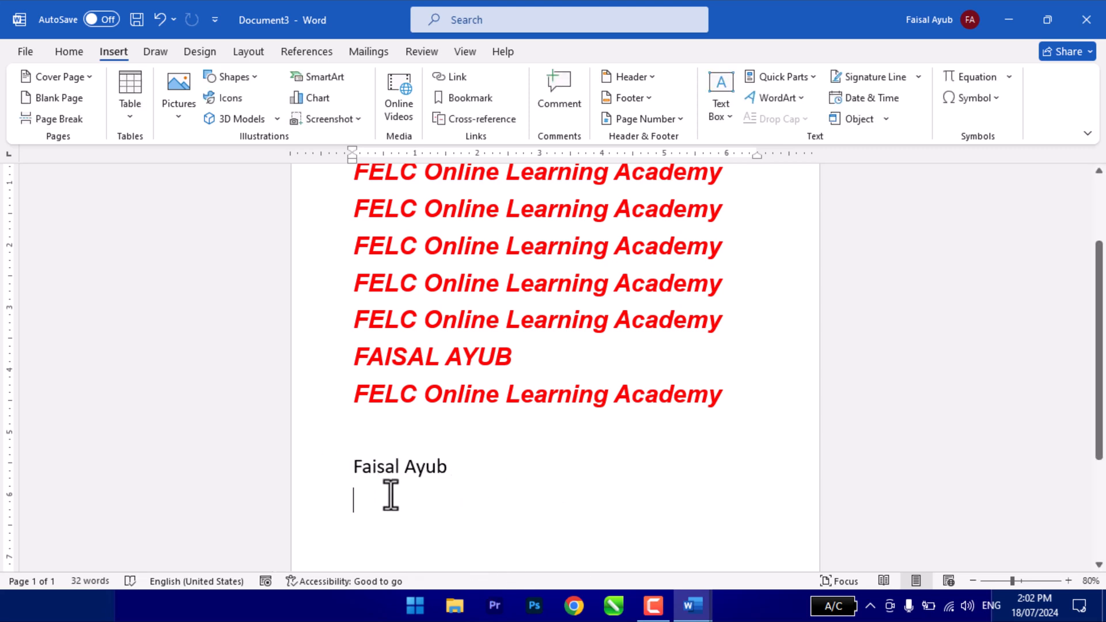
click(439, 476)
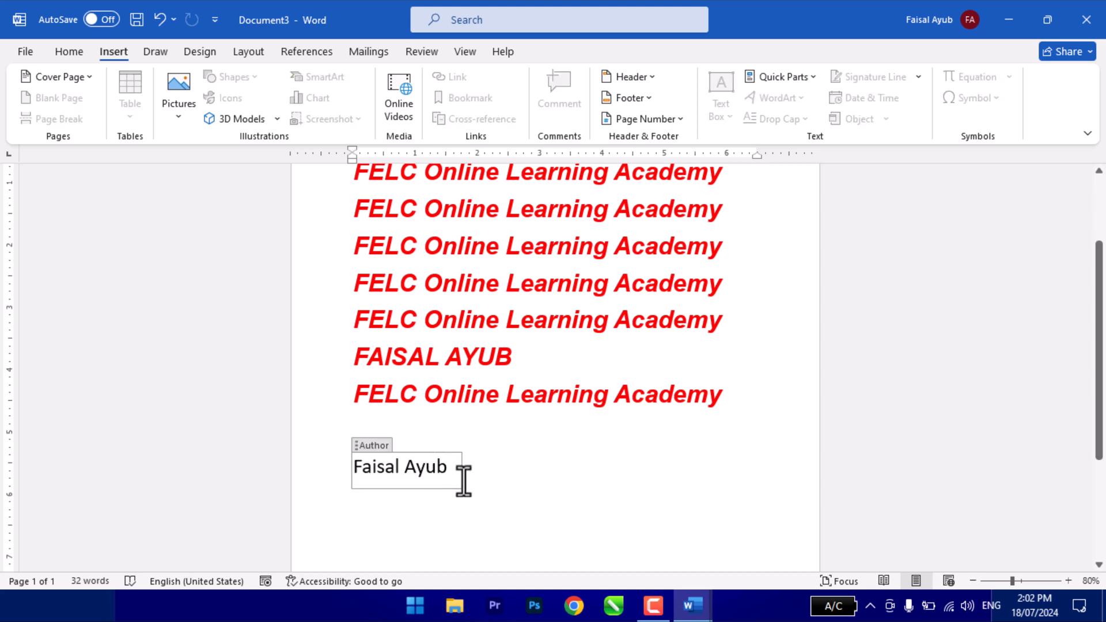
- Write the person's e-mail address on a new line below the Author field
click(407, 517)
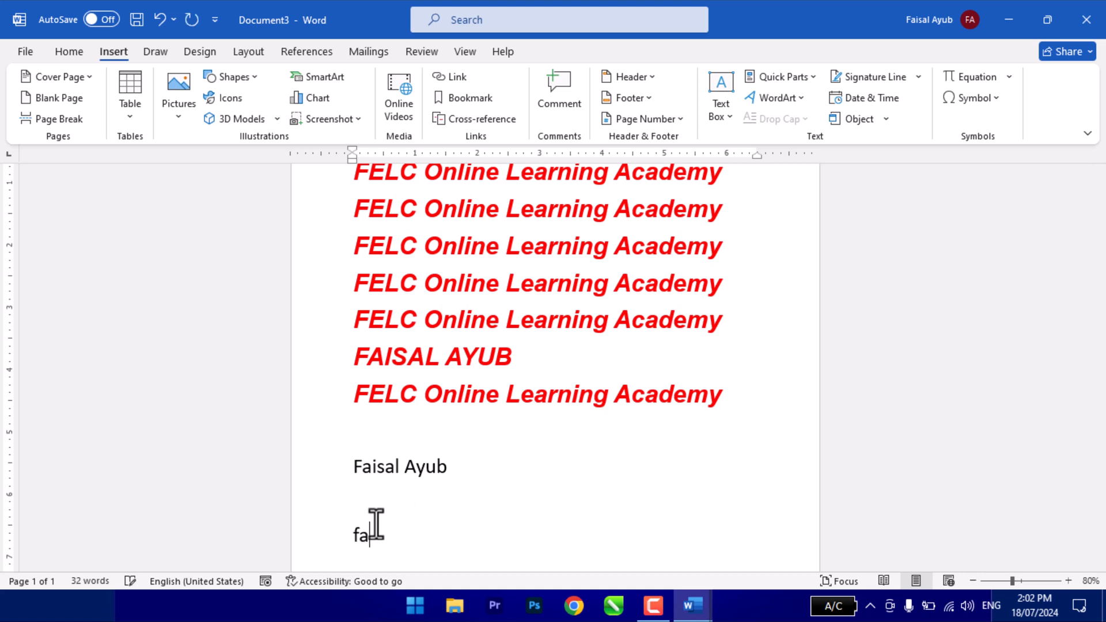
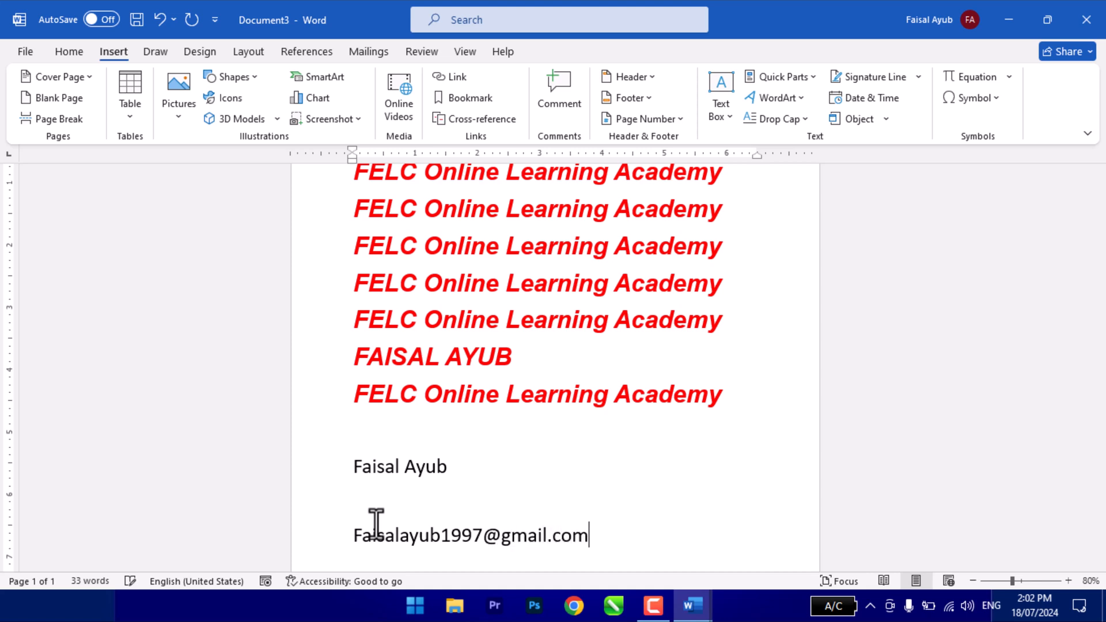
- Replace the plain e-mail address with the Company E-mail document property from Quick Parts
scroll(376, 524, down, 3)
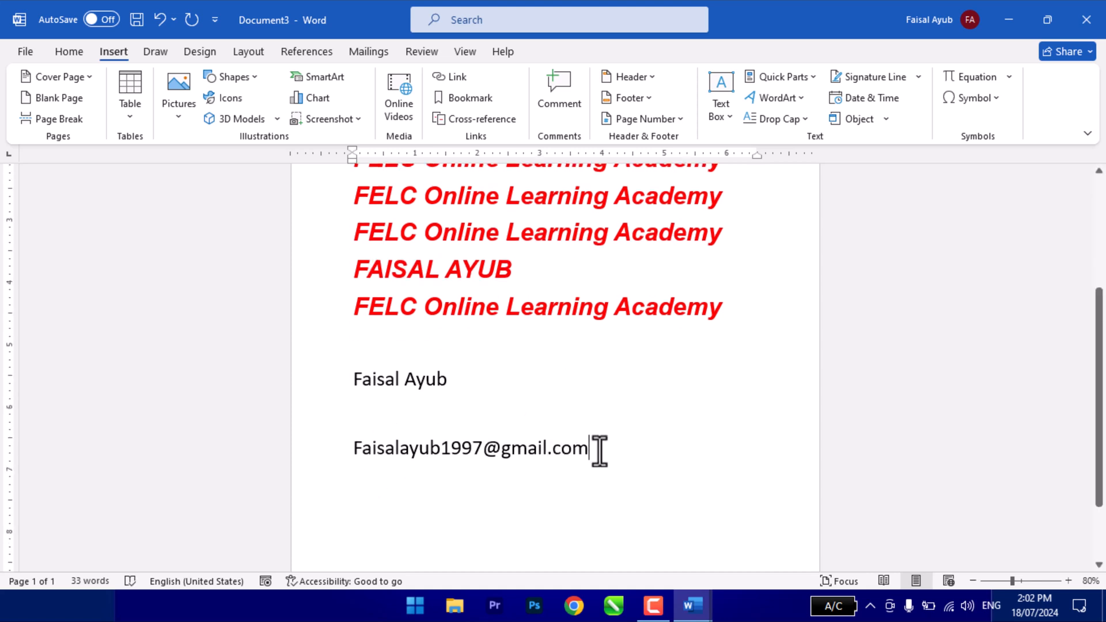
drag(592, 449, 340, 444)
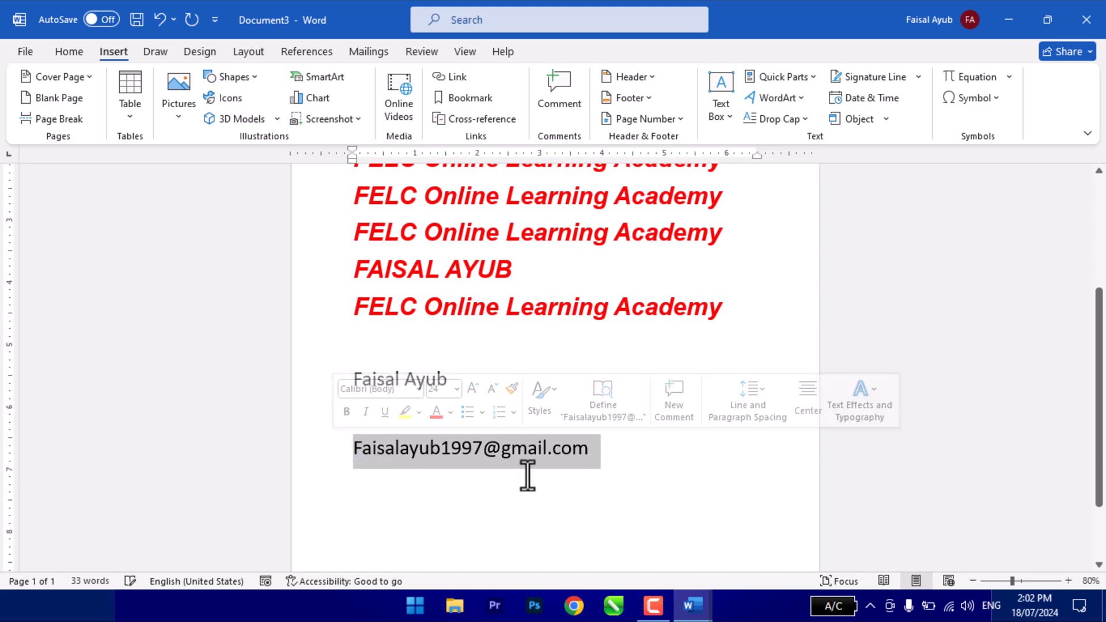
click(797, 70)
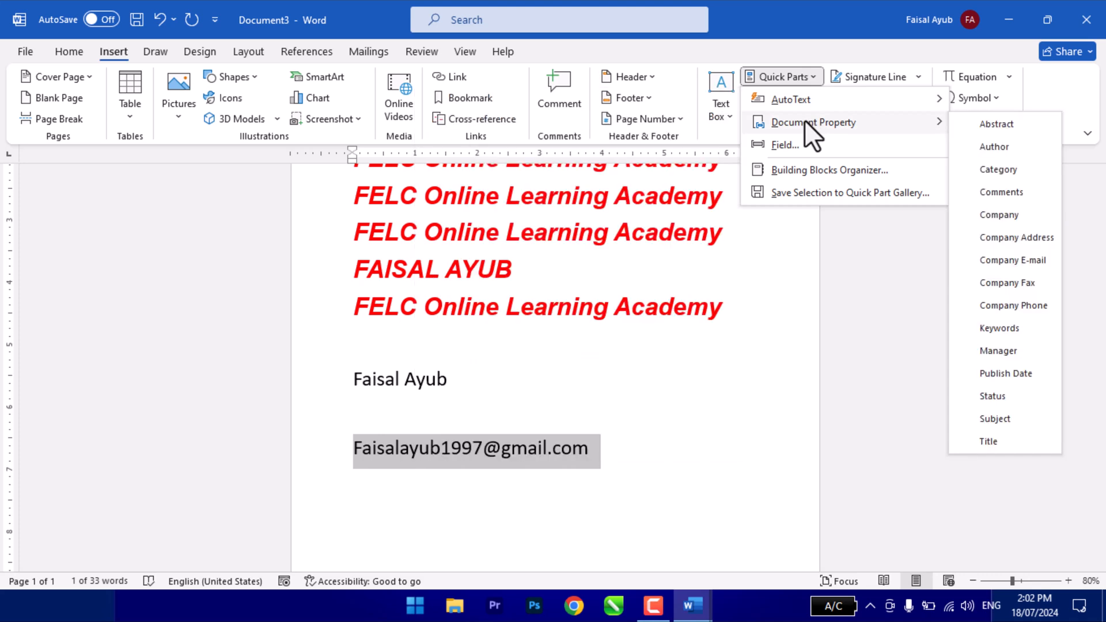
click(1003, 263)
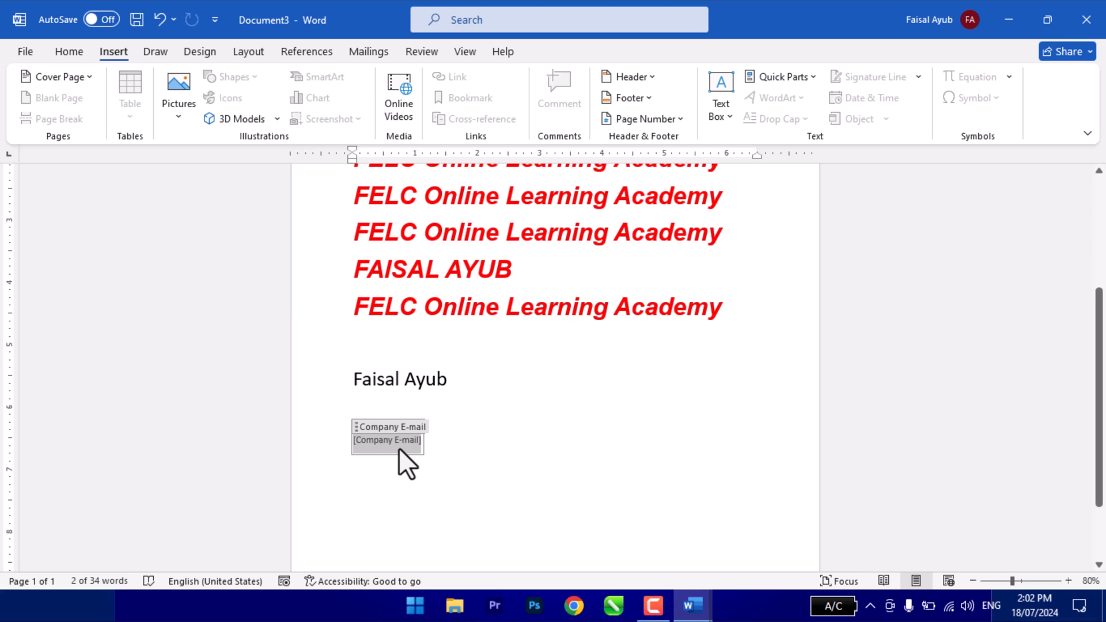
- Fill the Company E-mail field with the person's e-mail address
text(ffai)
key(BackSpace)
key(BackSpace)
key(BackSpace)
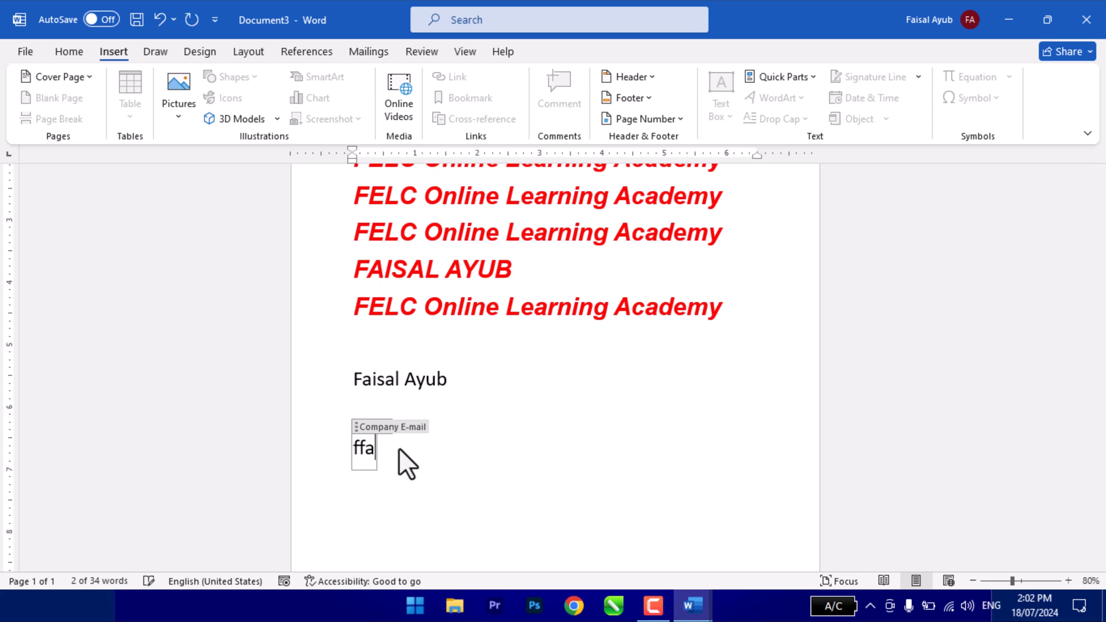
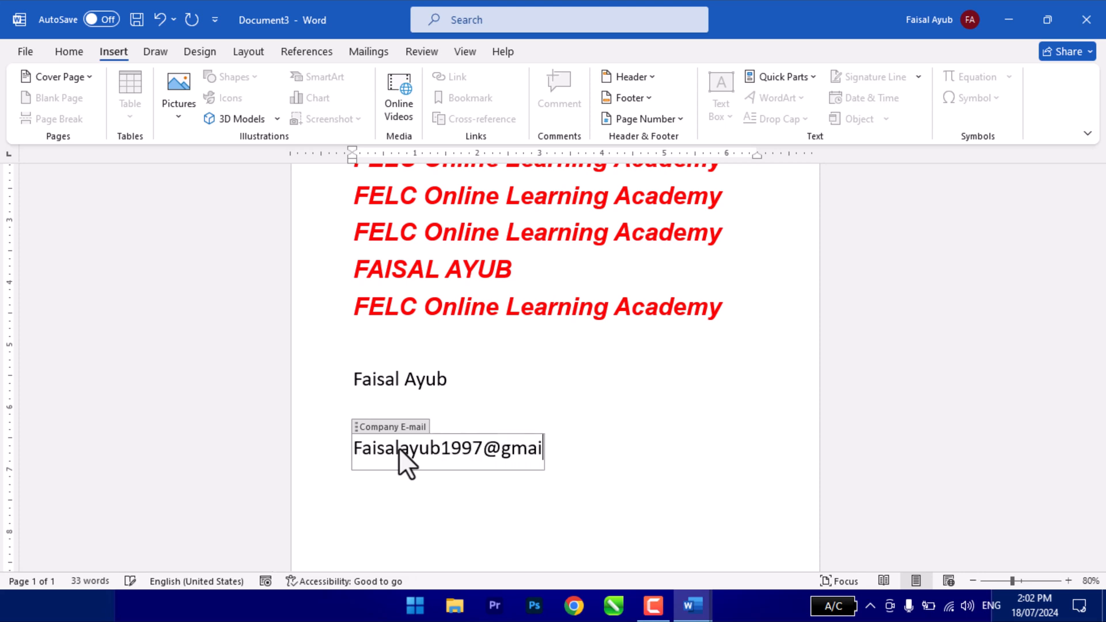
click(448, 514)
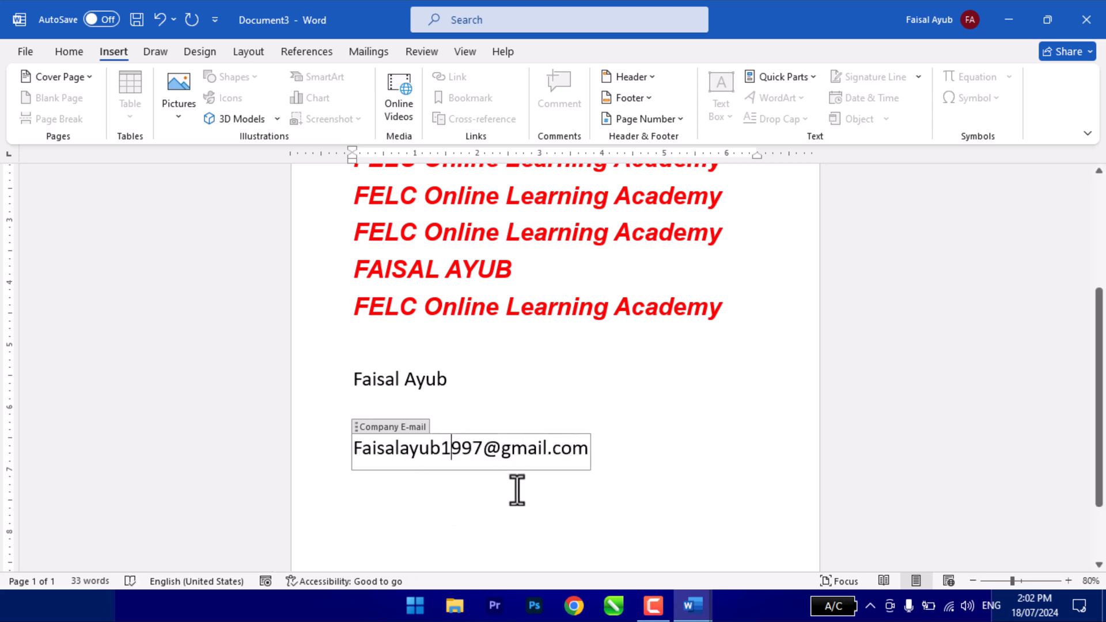
click(638, 459)
- Insert the Company Address document property on the line below the Company E-mail field
click(385, 516)
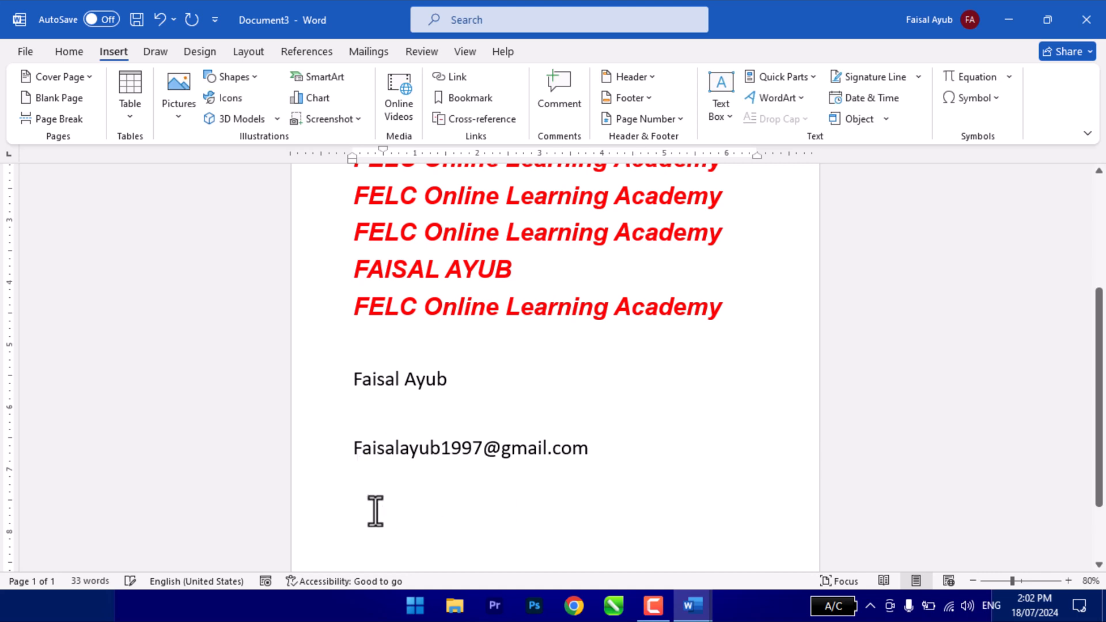
click(373, 510)
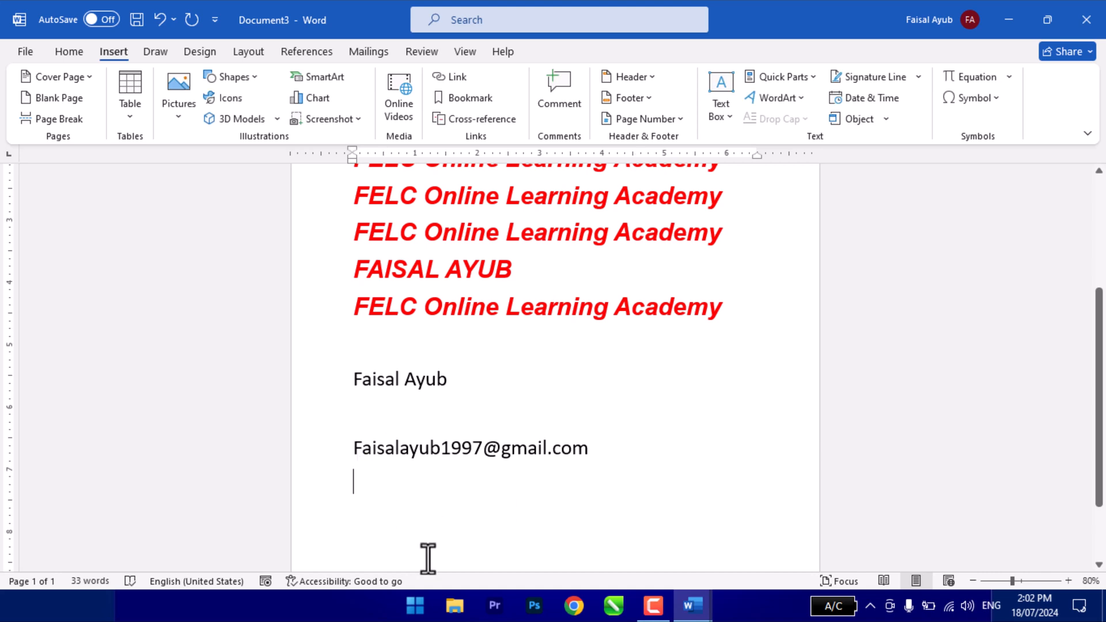
click(766, 78)
mouse_move(827, 120)
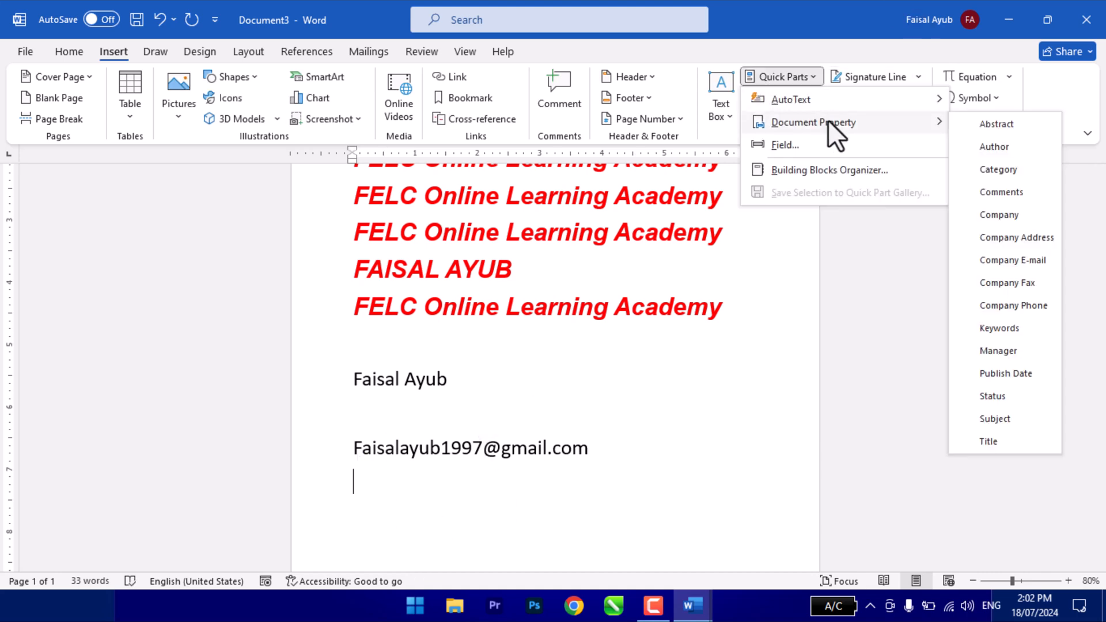
click(1015, 239)
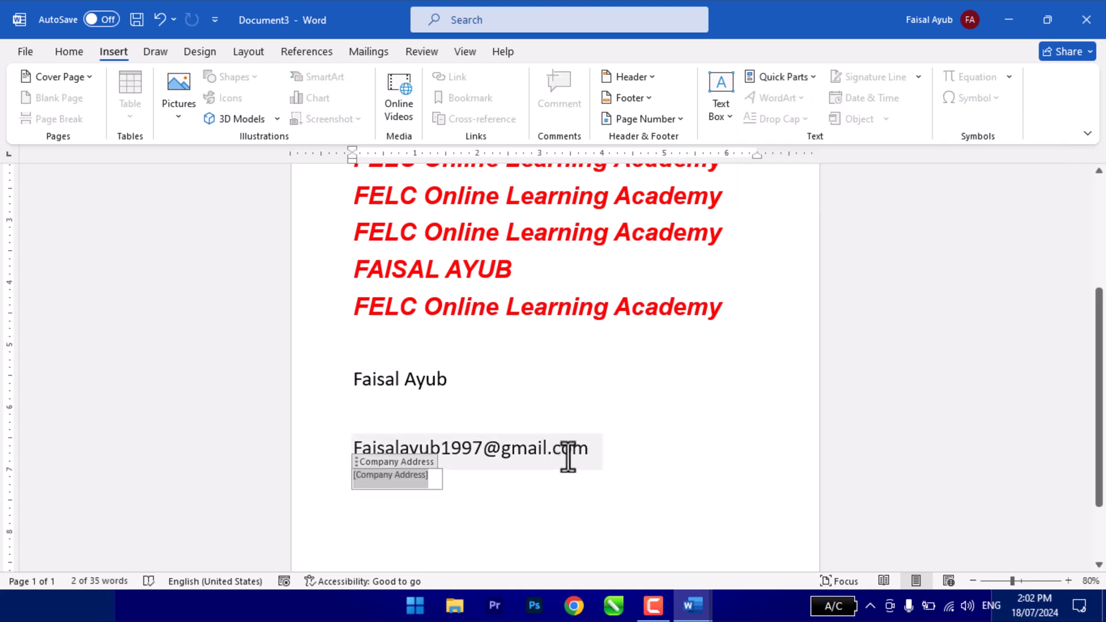
- Fill the Company Address field with the full postal address, including the school and college name
text(Paja)
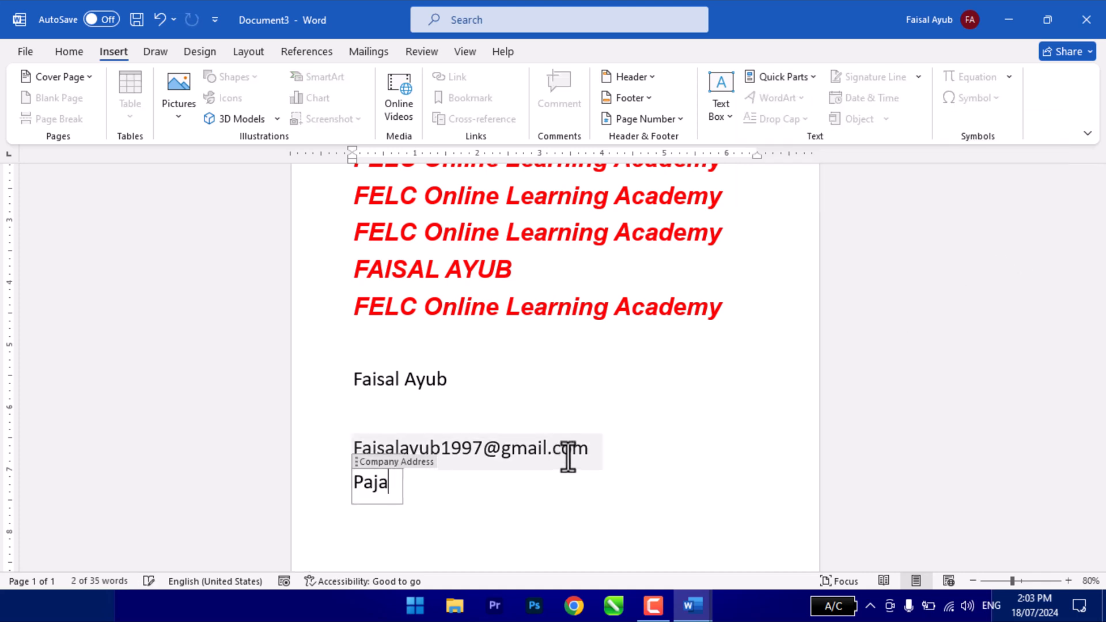
text(ggi Road, Bas)
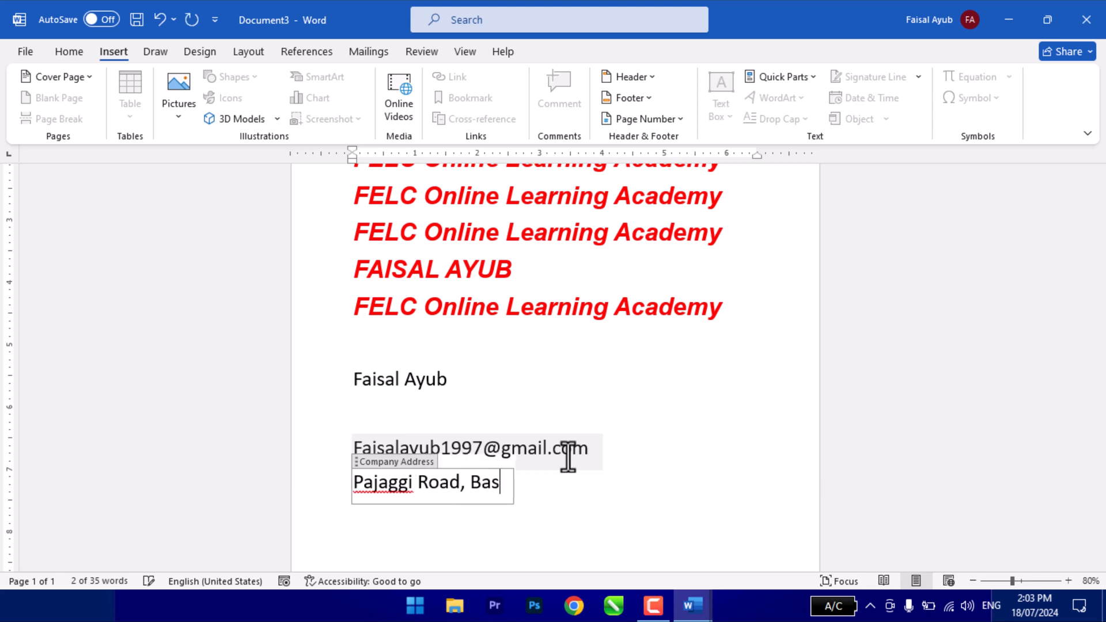
text(hir Abad Chowk )
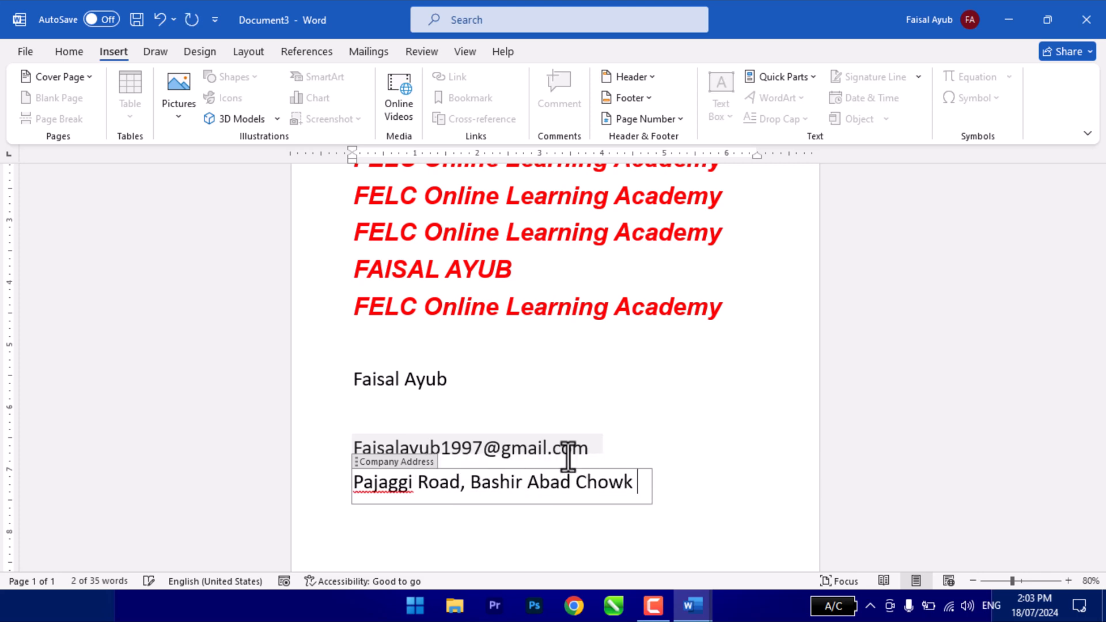
text(Peshawar )
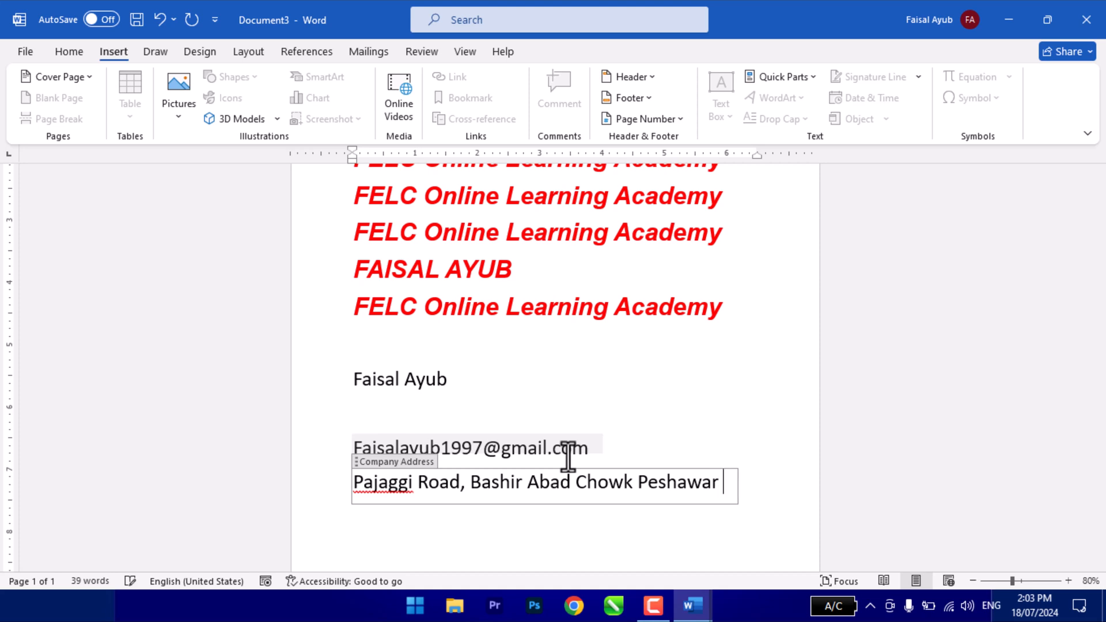
text(| Peshawa)
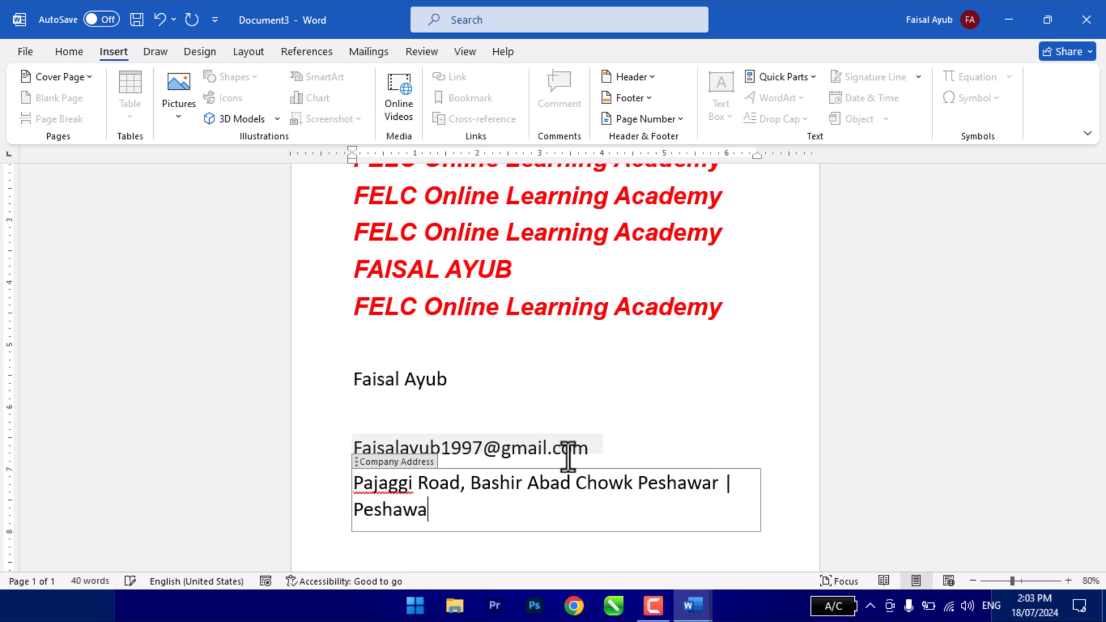
text(r Foundation Sc)
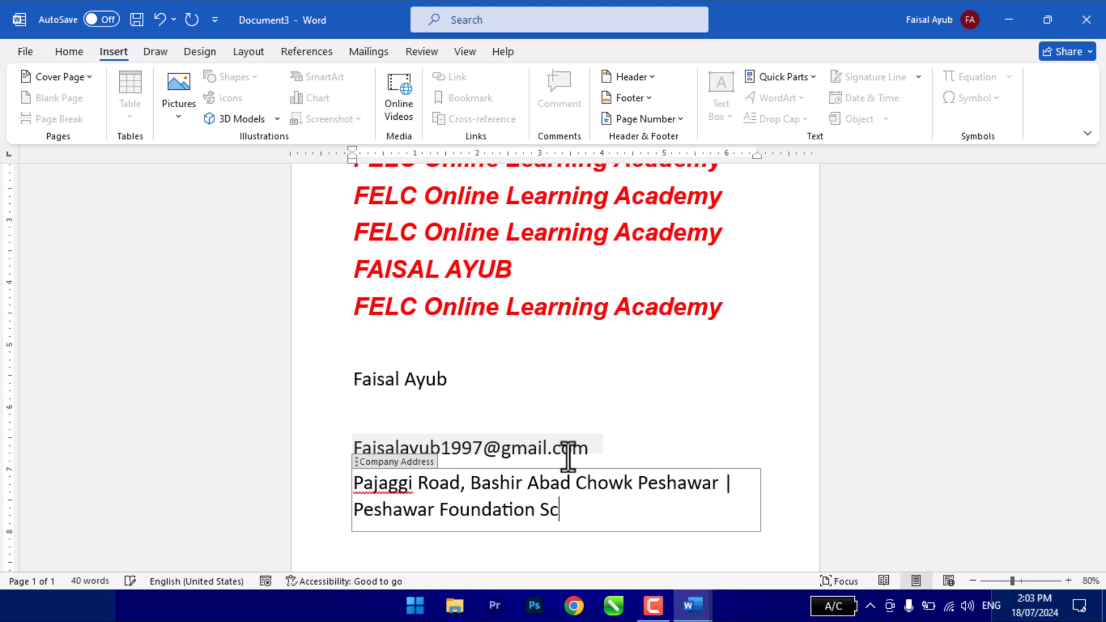
text(hool & Coo)
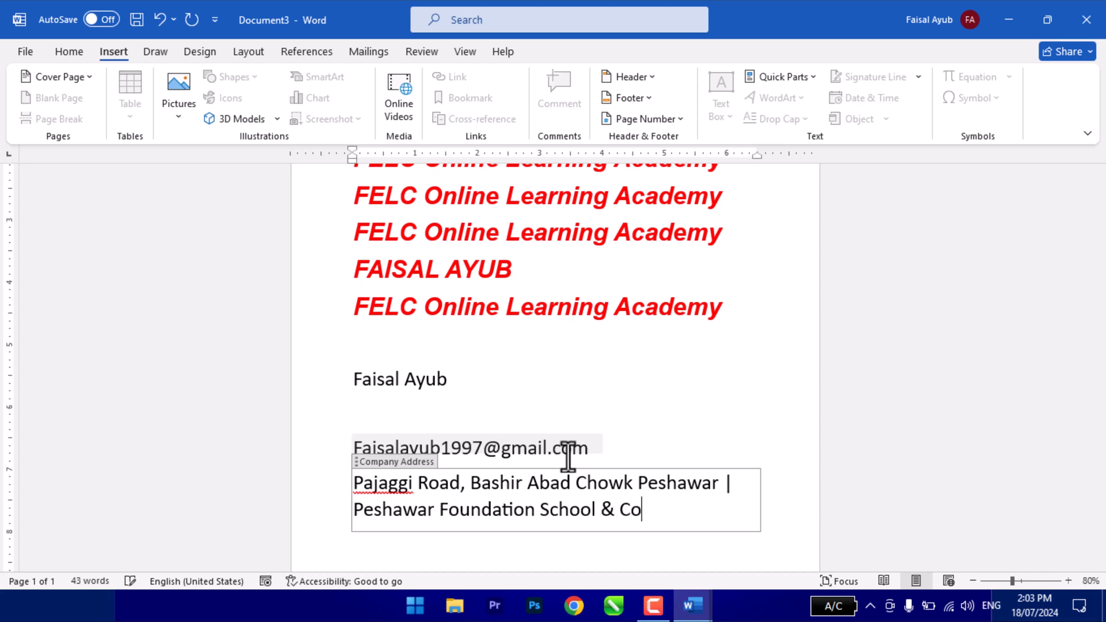
key(BackSpace)
text(llege Peshawar)
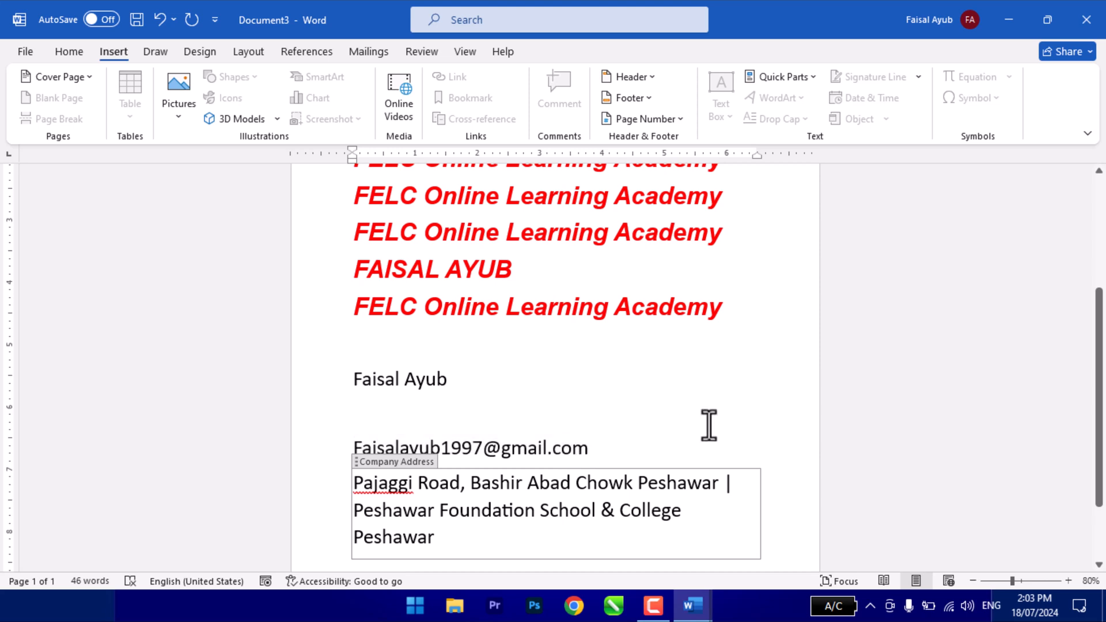
- Check the Company Address, Company E-mail and Author property fields in the document
click(649, 398)
click(446, 513)
click(479, 443)
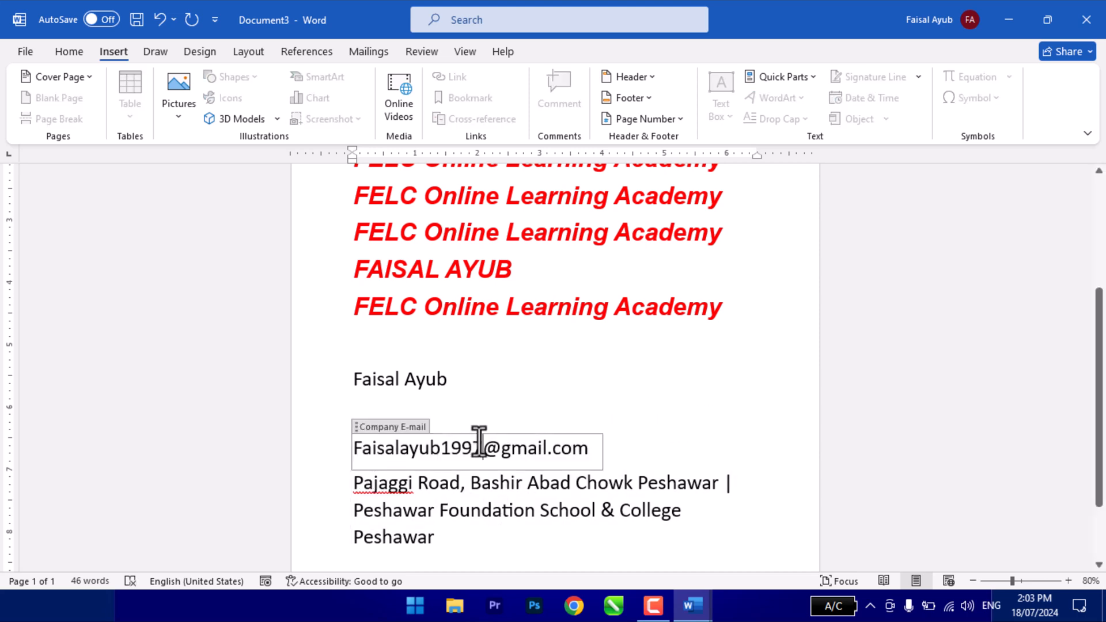
click(397, 383)
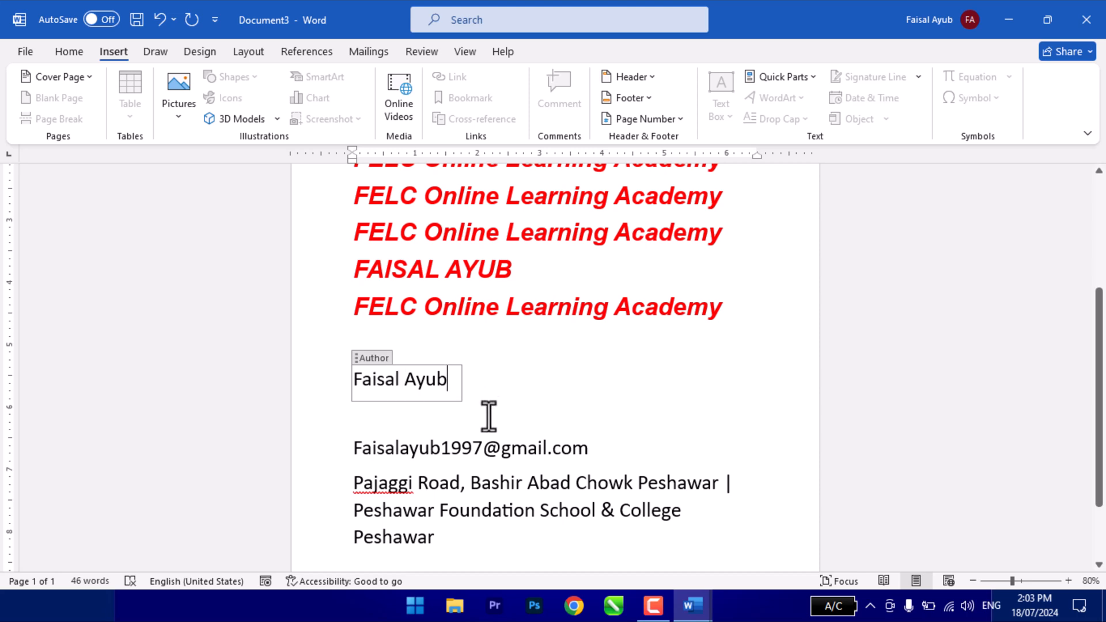
click(490, 351)
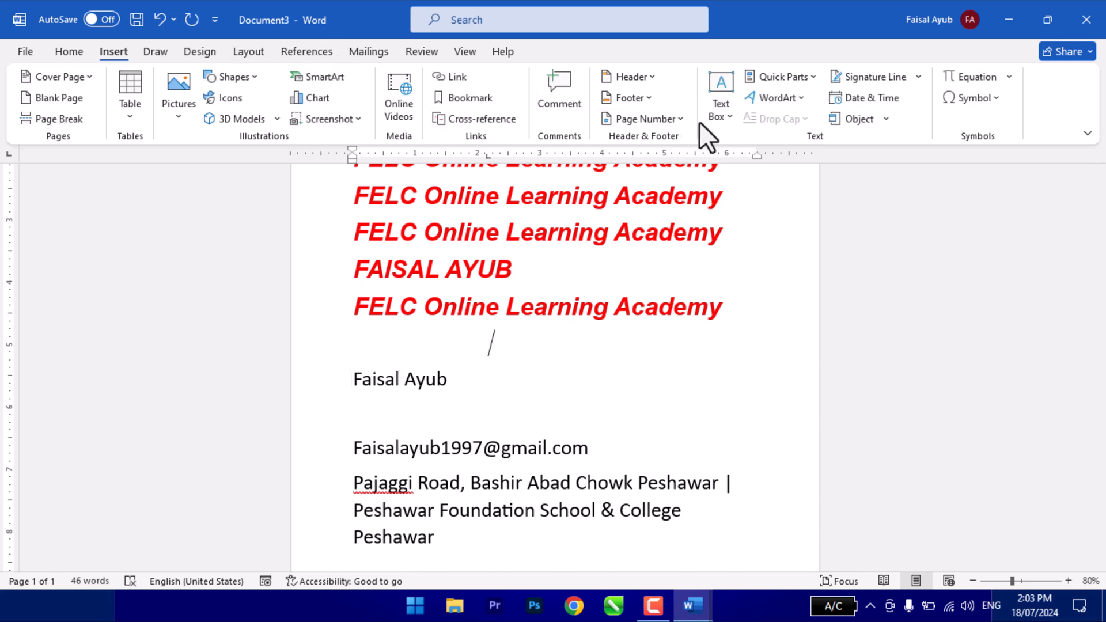
- Browse the field types offered by the Quick Parts Field dialog, including Formula, without inserting any
click(782, 80)
mouse_move(820, 118)
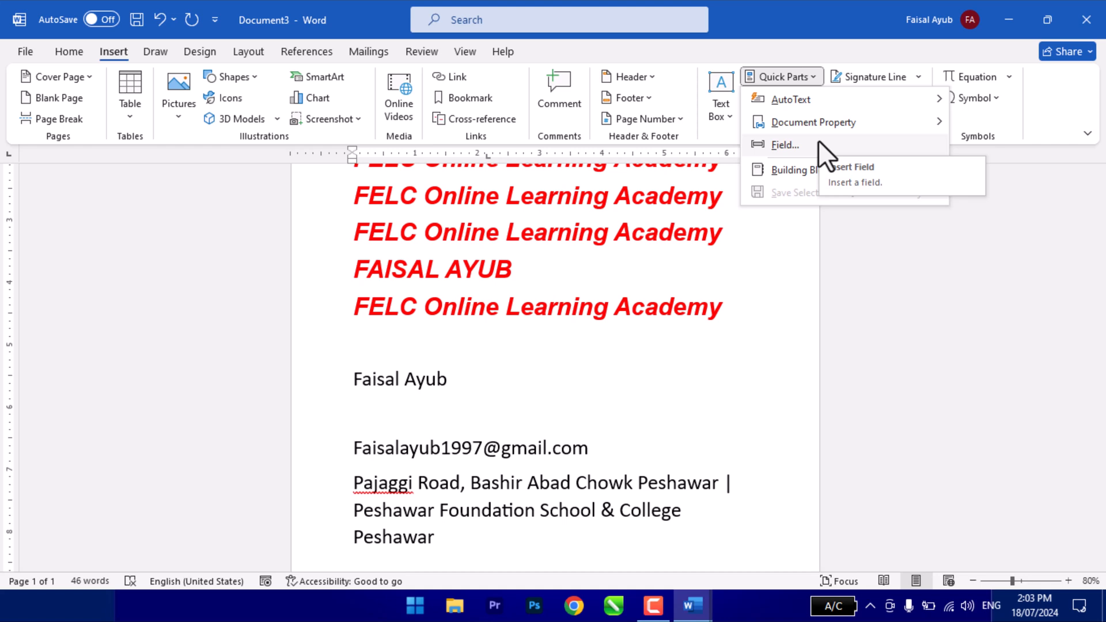
click(818, 144)
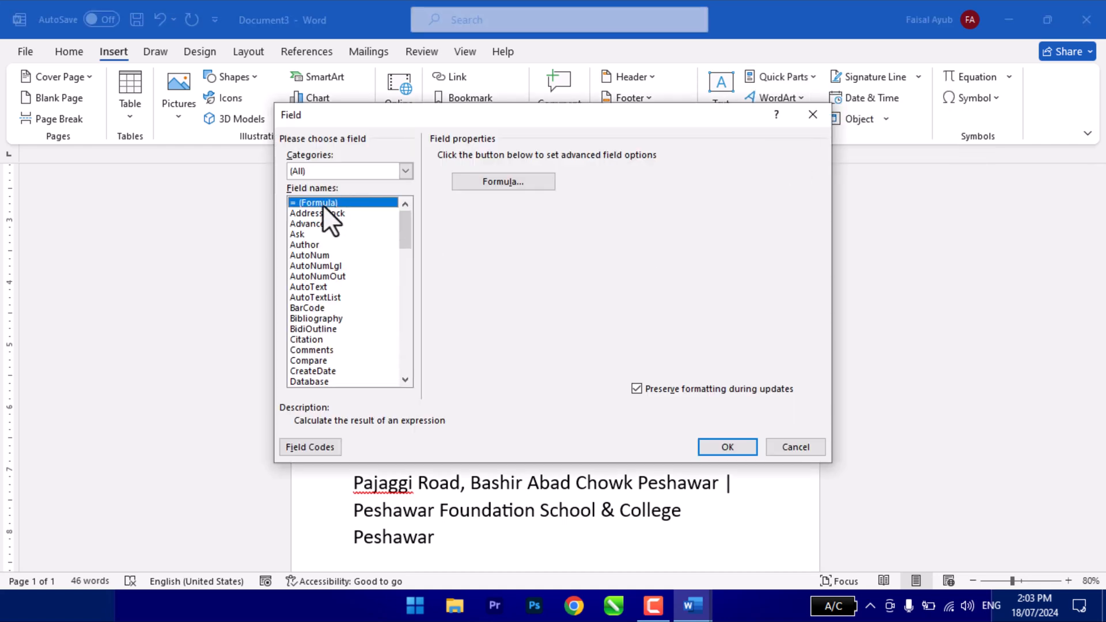
click(317, 214)
click(319, 223)
click(319, 234)
click(323, 245)
click(324, 256)
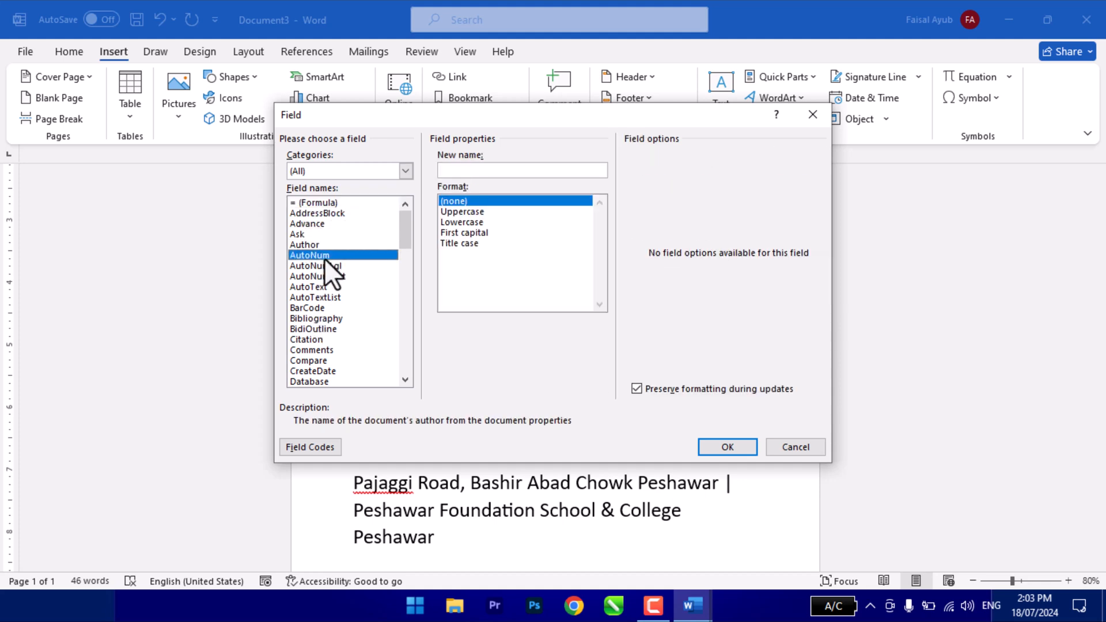
click(326, 276)
scroll(331, 305, down, 5)
scroll(334, 317, down, 15)
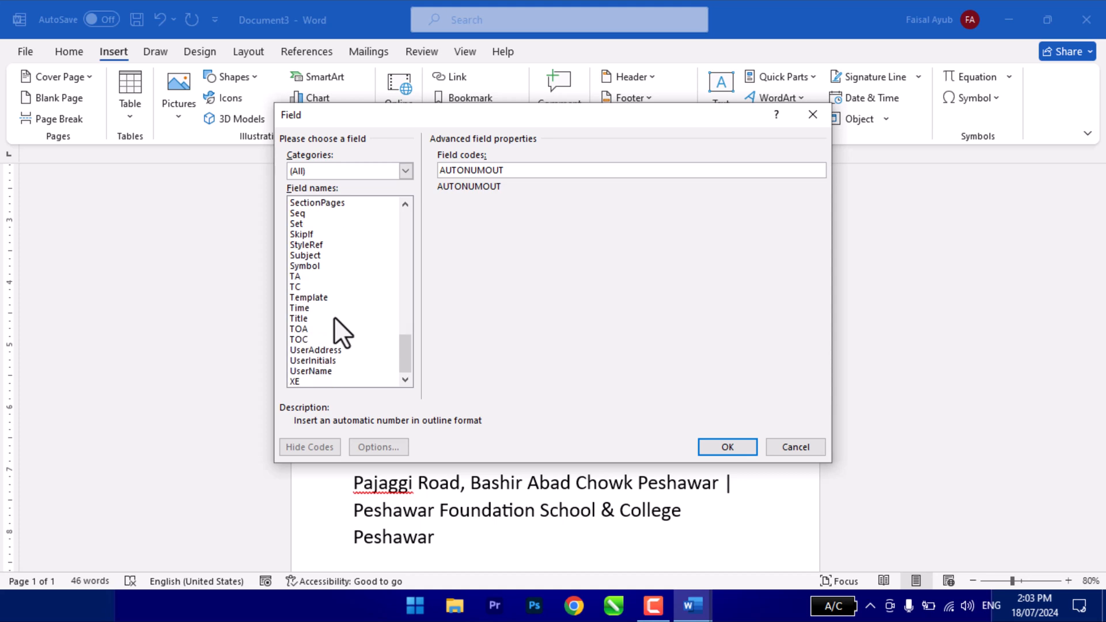
scroll(333, 329, up, 20)
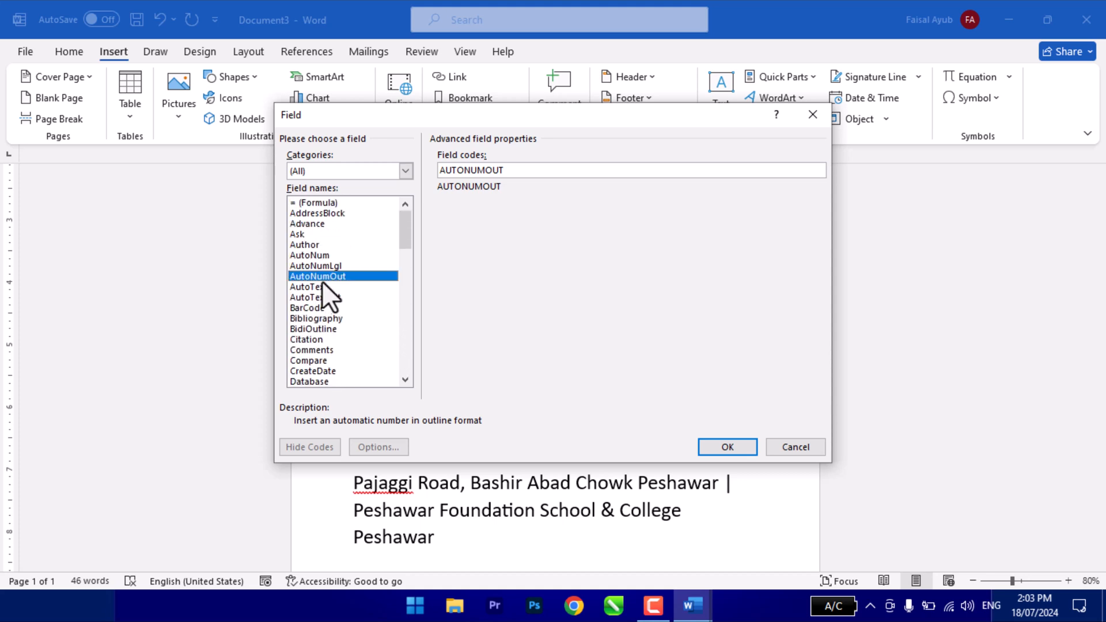
click(306, 206)
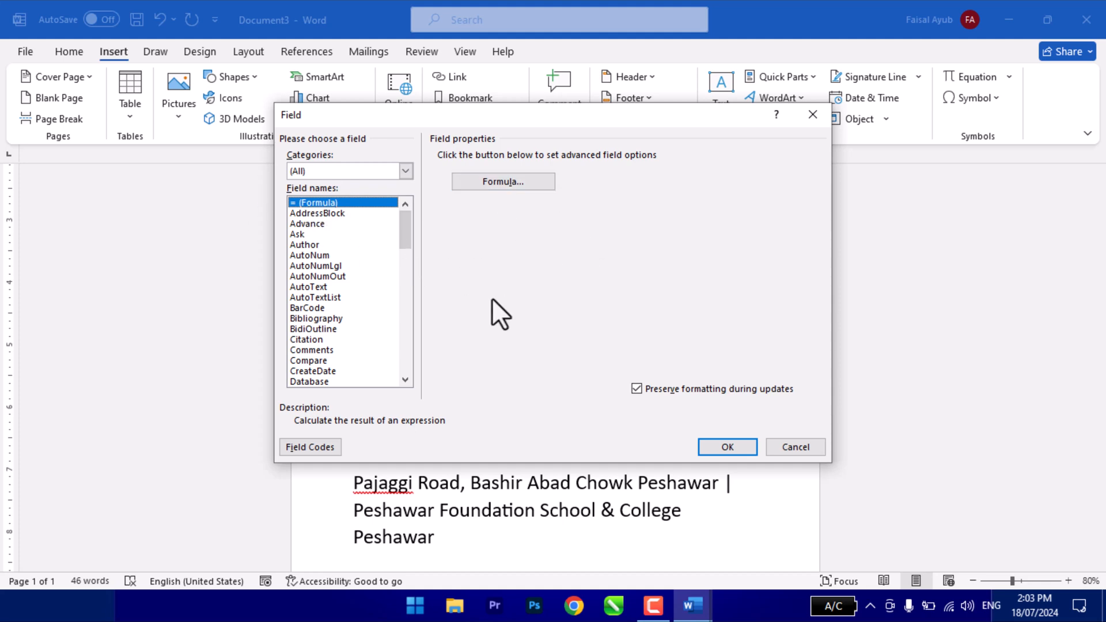
click(785, 451)
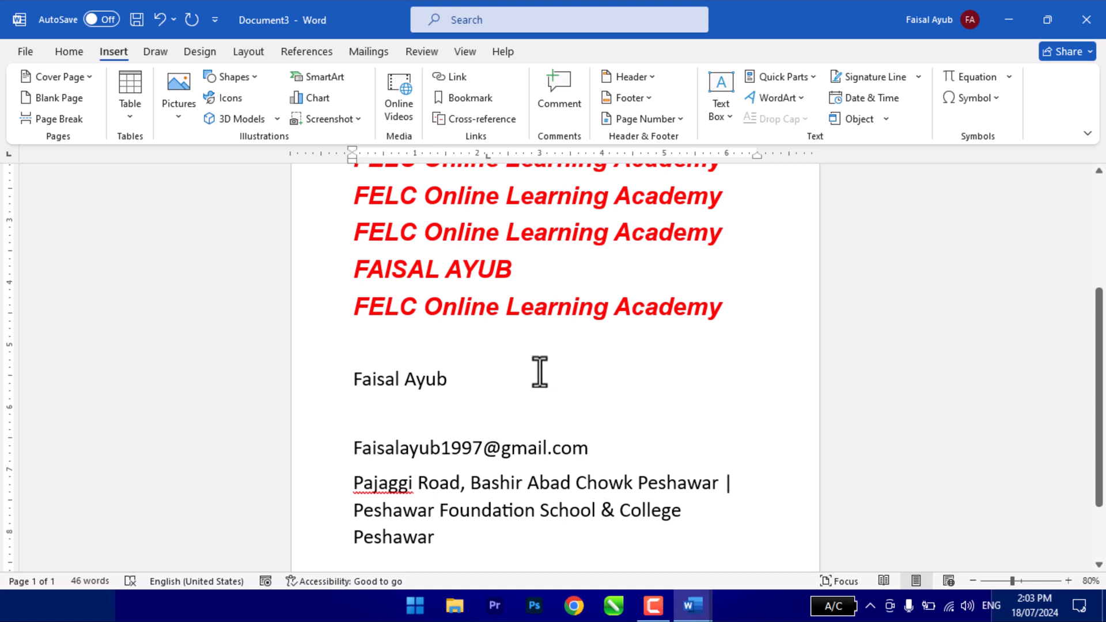
- Start a new page below the company address with a page break
scroll(469, 462, down, 3)
double_click(401, 485)
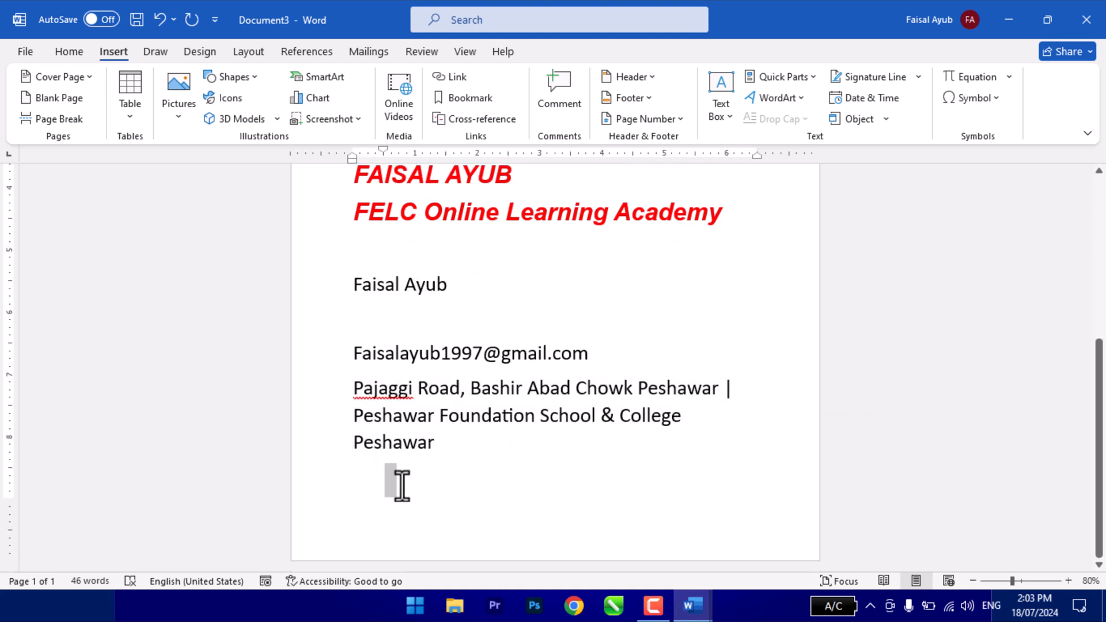
key(ctrl+Return)
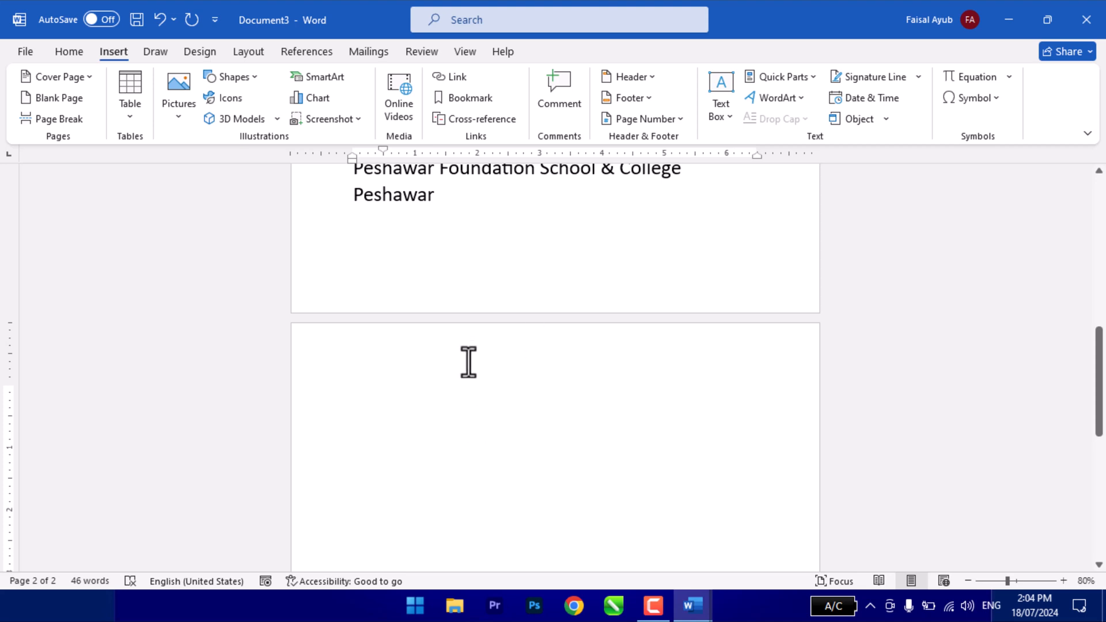
- Insert a Formula field on the new page that calculates =500+400+100+800
click(779, 69)
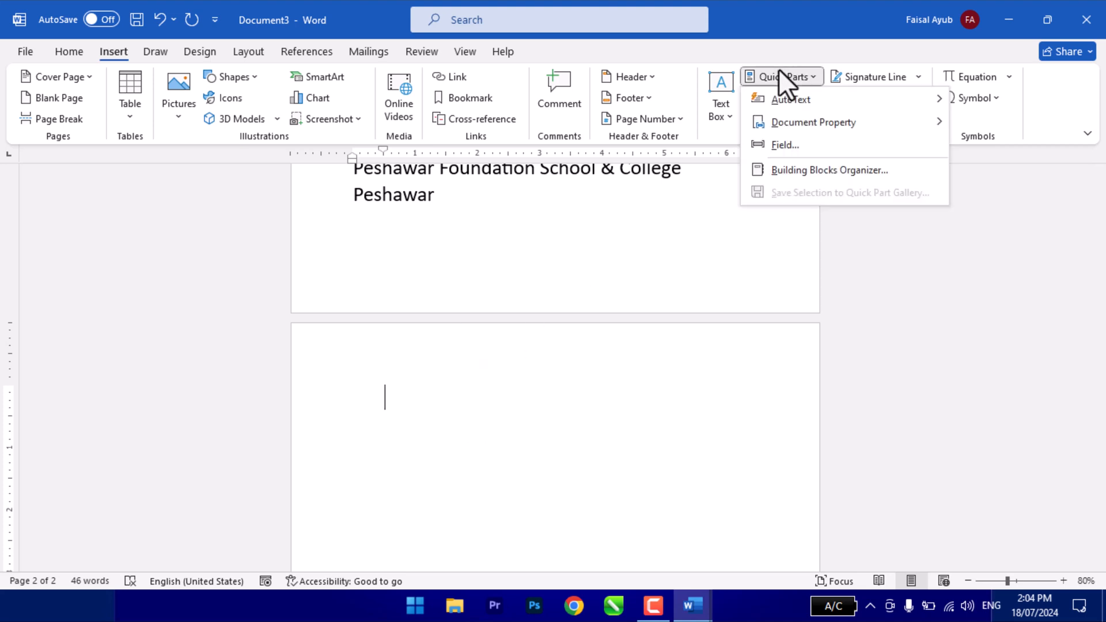
click(802, 145)
click(502, 181)
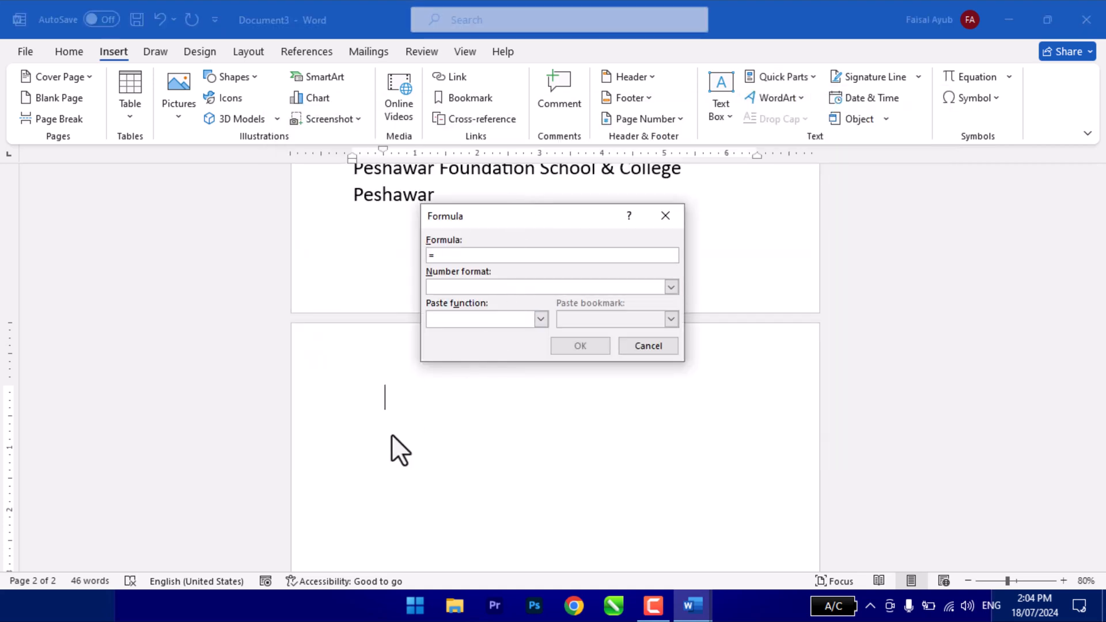
text(500+400+100+800)
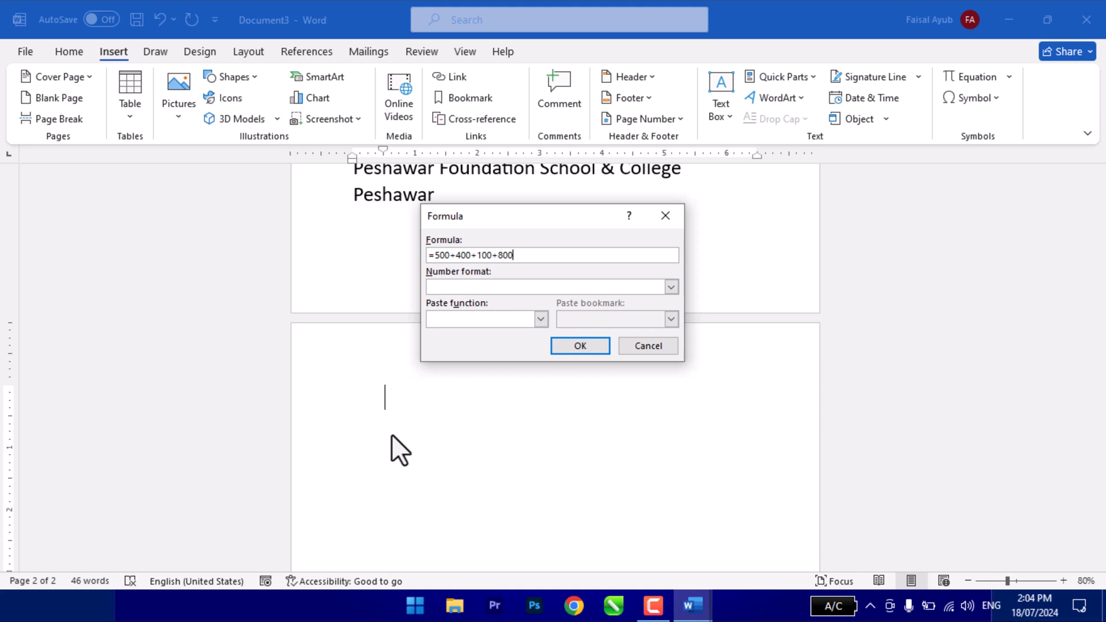
click(580, 349)
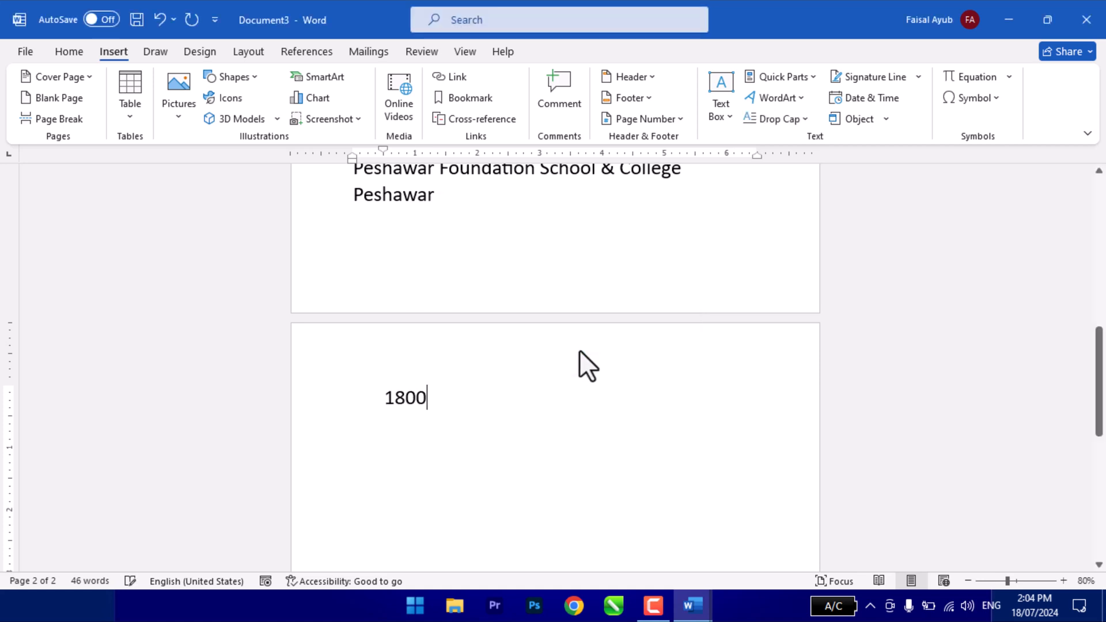
drag(383, 398, 429, 400)
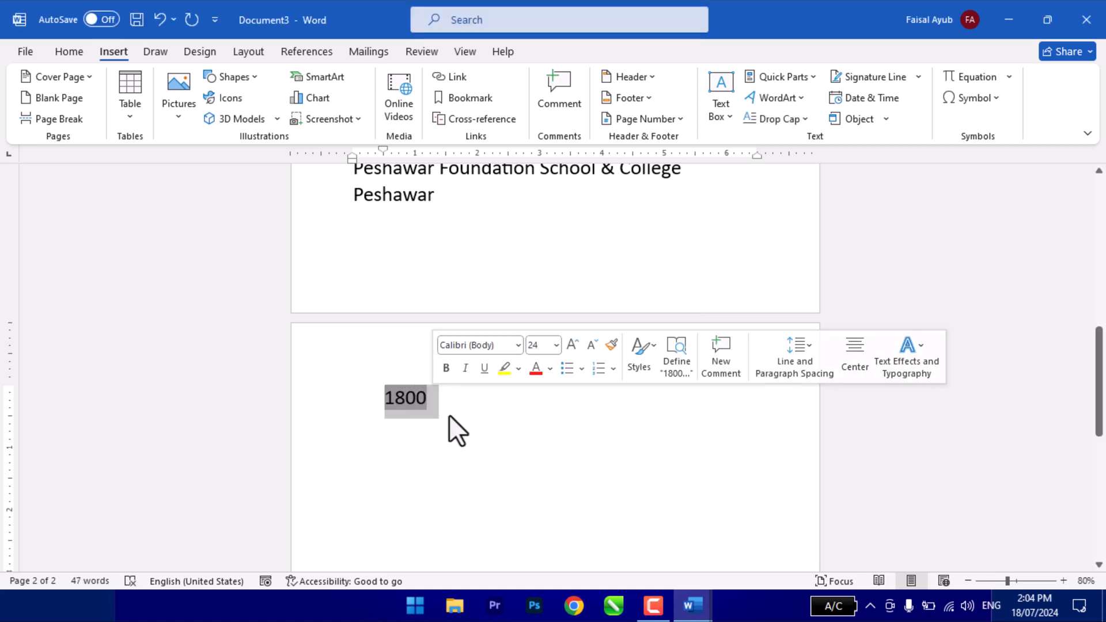
click(467, 411)
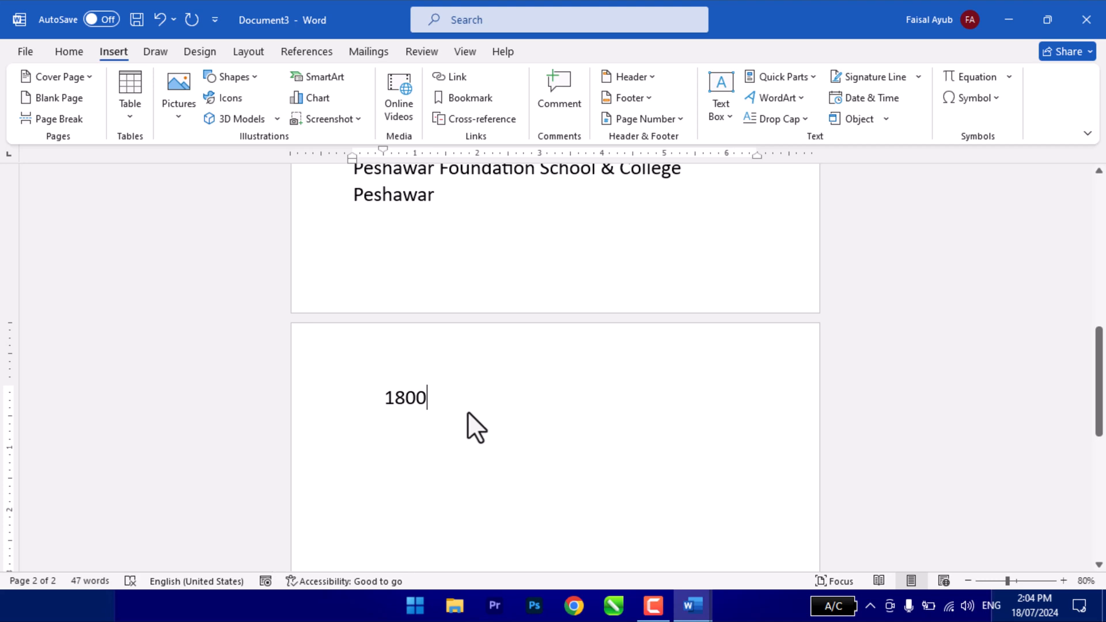
- Examine the number formats and paste functions offered for a Formula field, without inserting another field
click(784, 76)
click(783, 145)
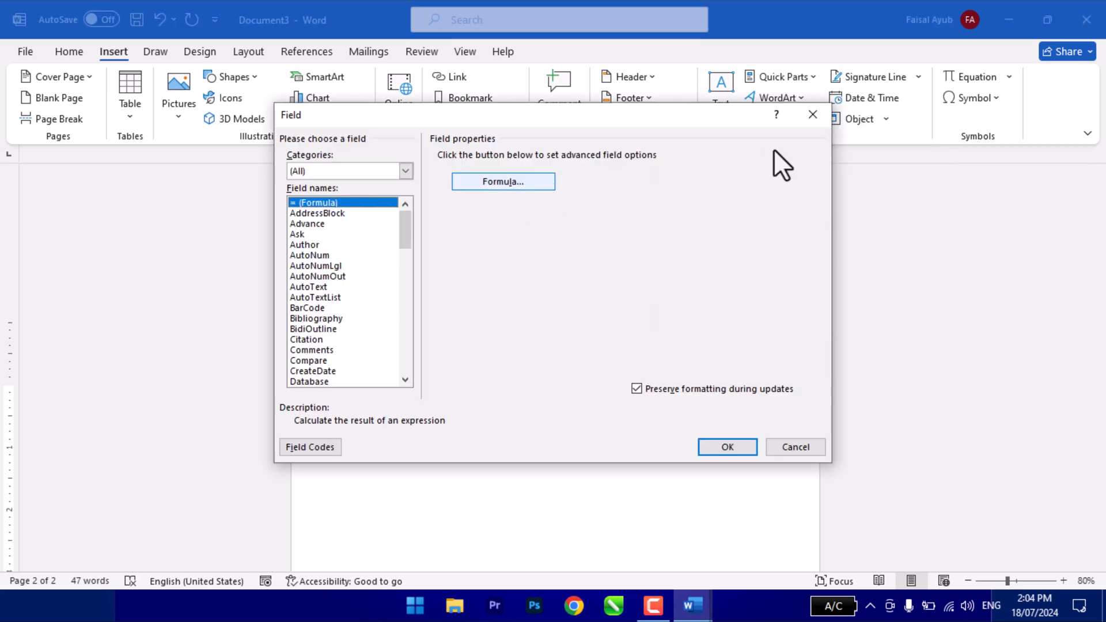
click(801, 123)
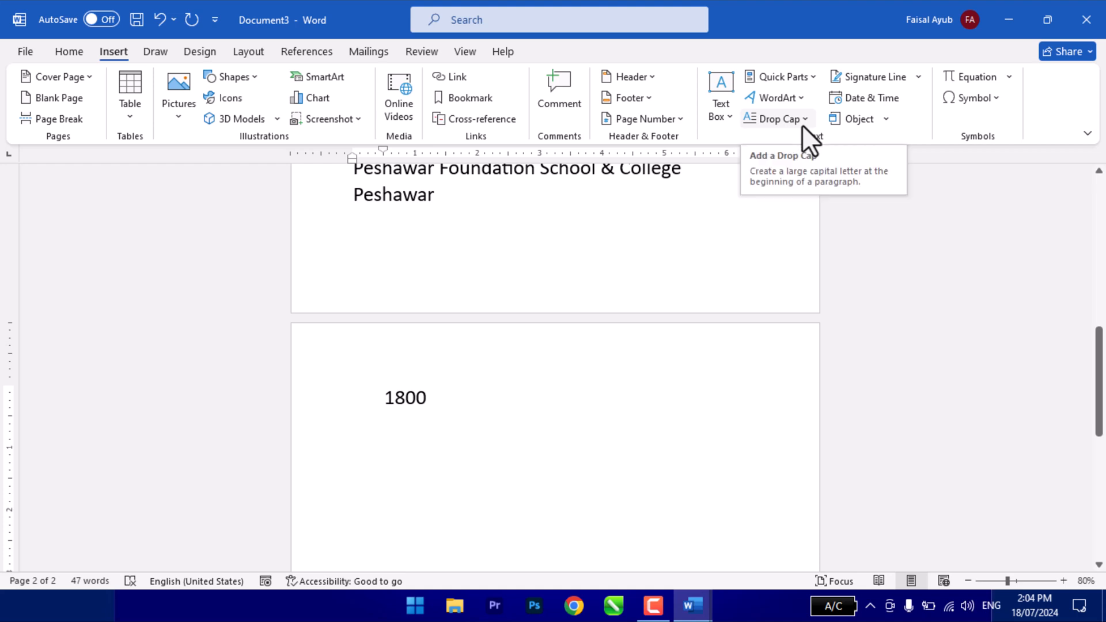
click(781, 77)
click(784, 145)
click(501, 182)
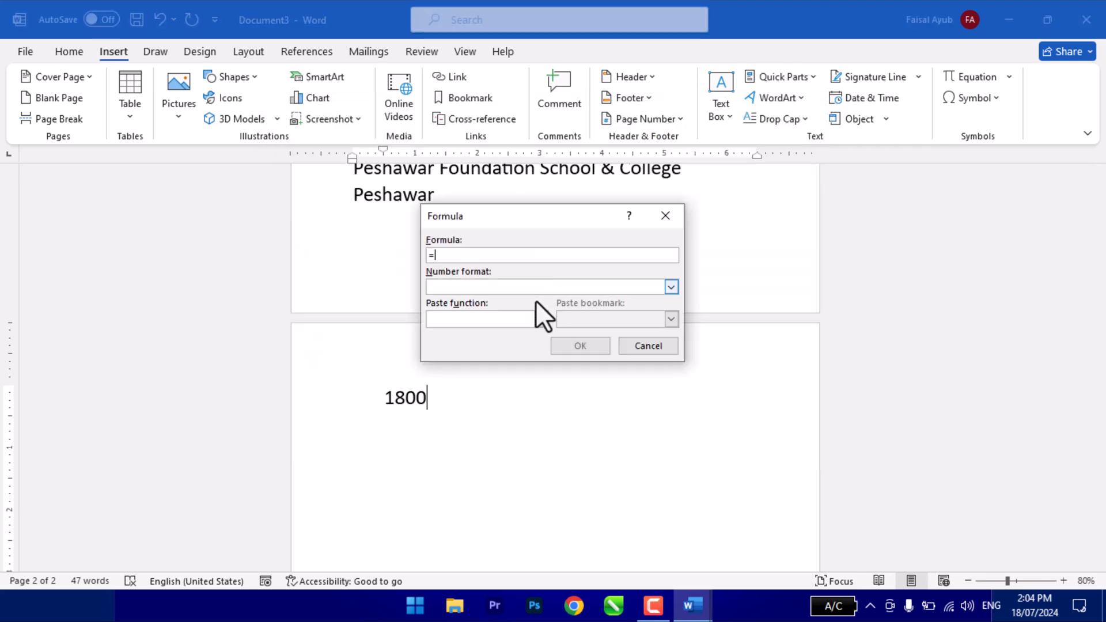
click(671, 287)
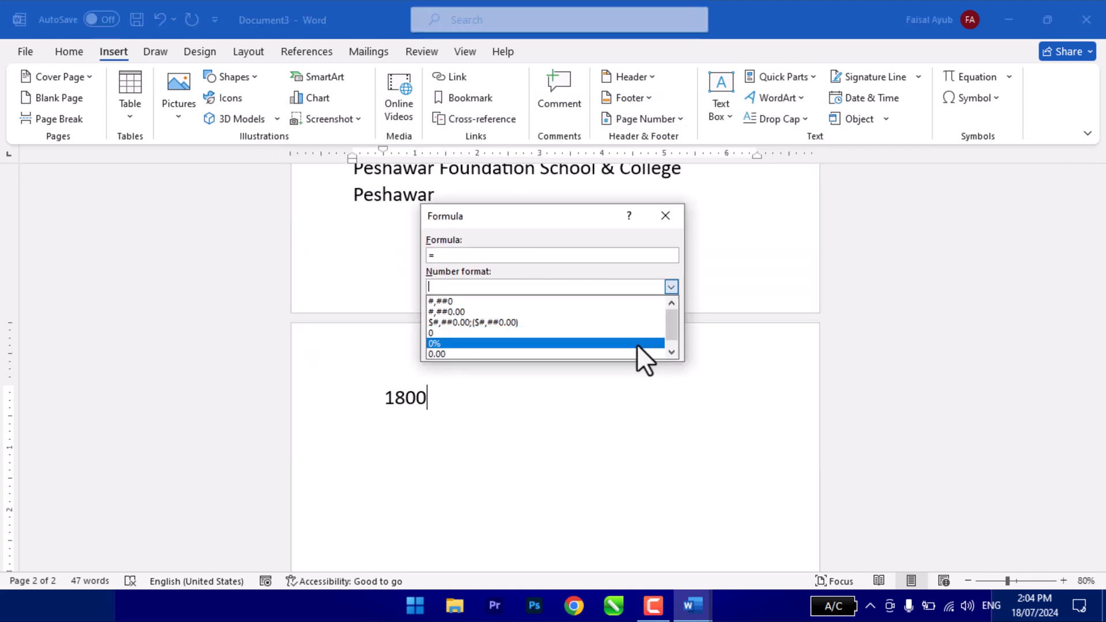
click(670, 288)
click(540, 319)
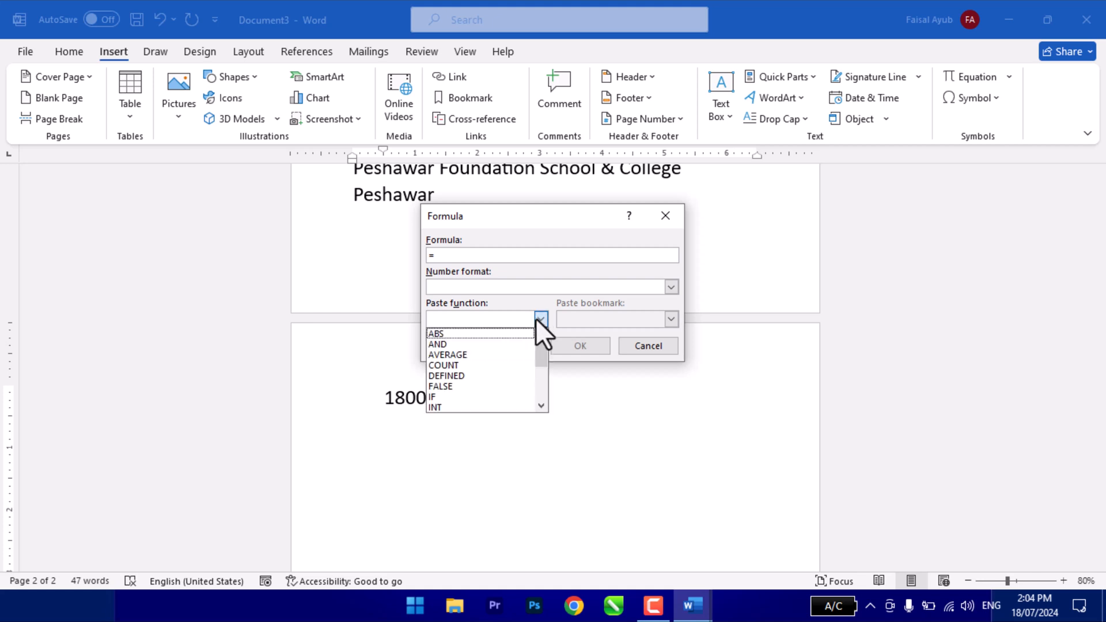
click(566, 389)
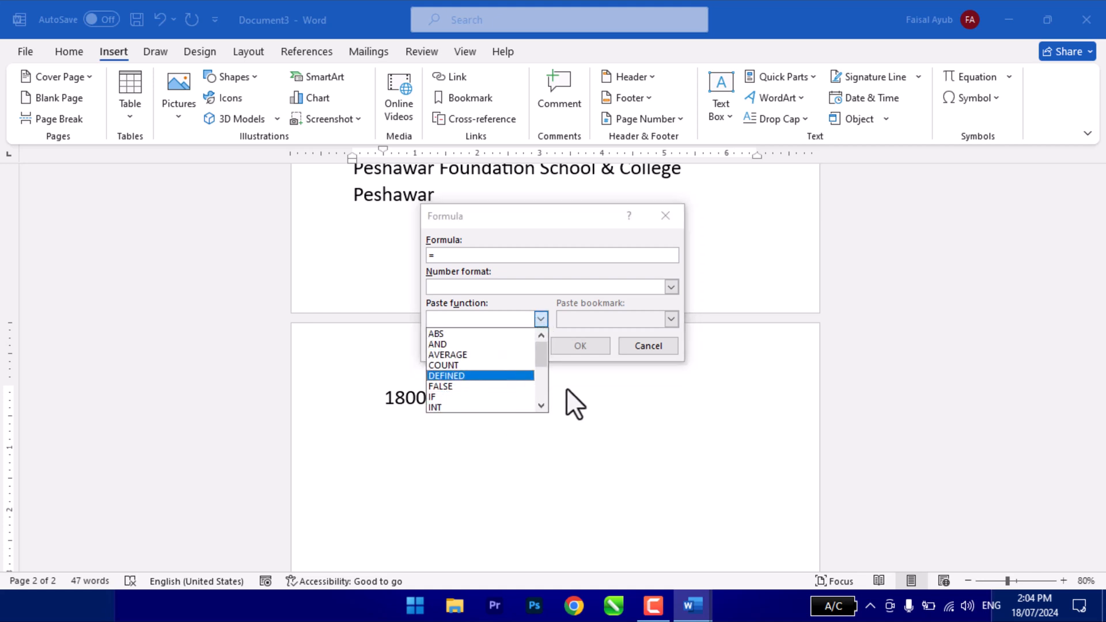
click(563, 353)
click(638, 346)
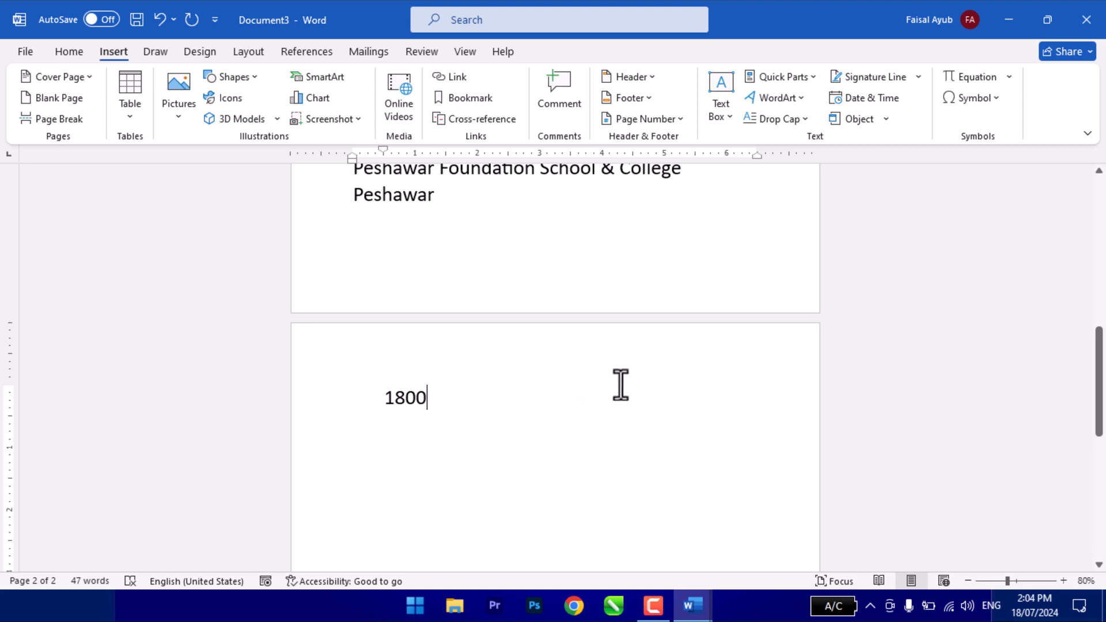
- Browse the AutoText, bibliography, cover page and equation entries in the Building Blocks Organizer
click(784, 77)
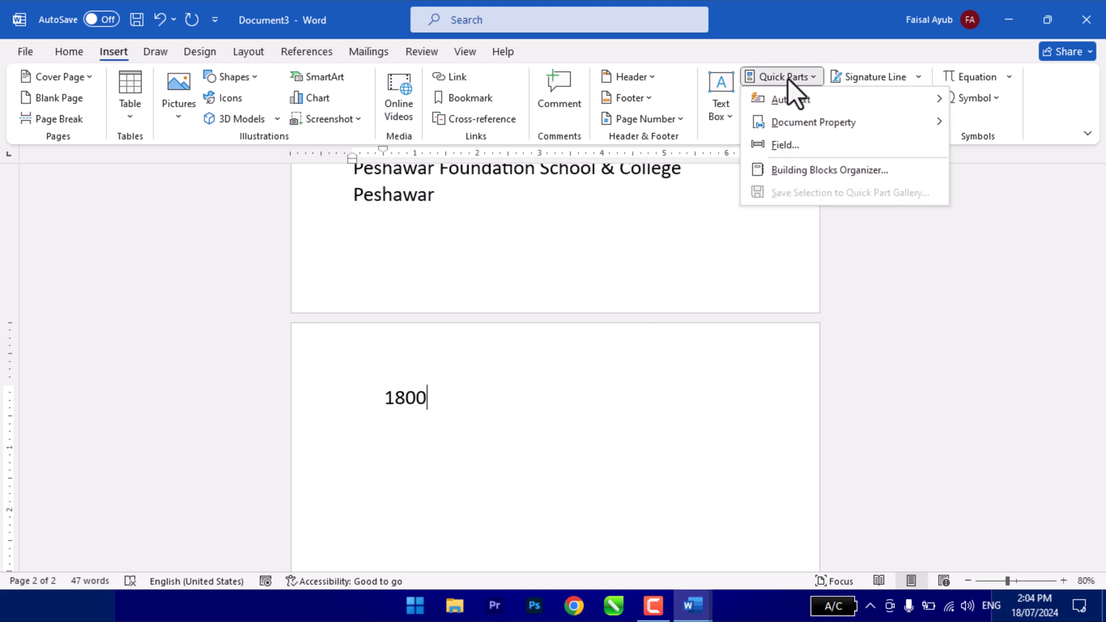
mouse_move(788, 130)
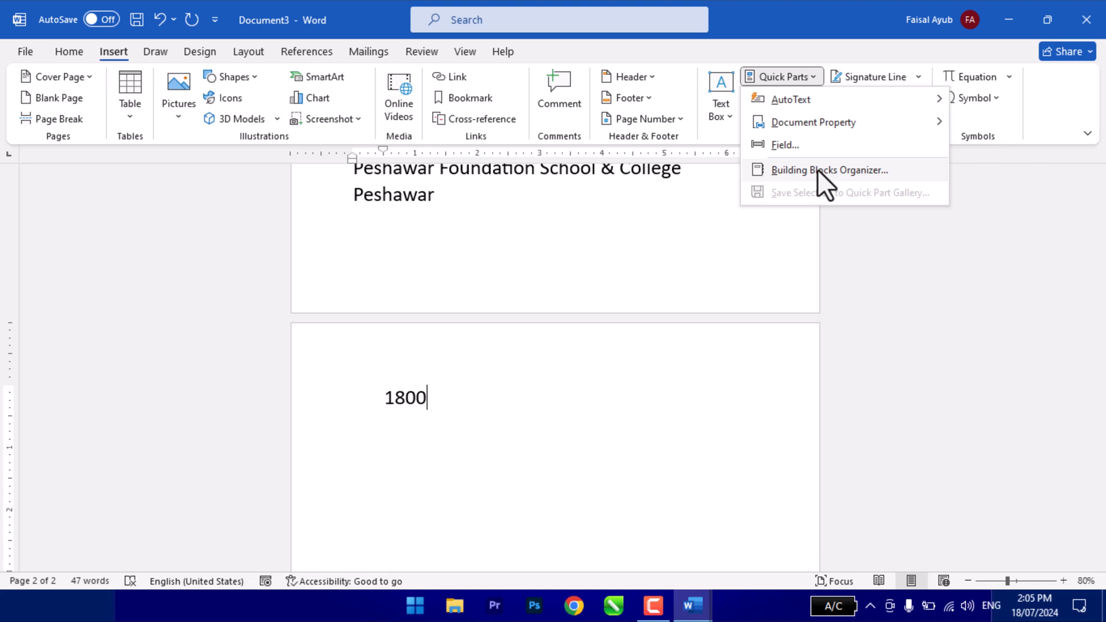
click(774, 171)
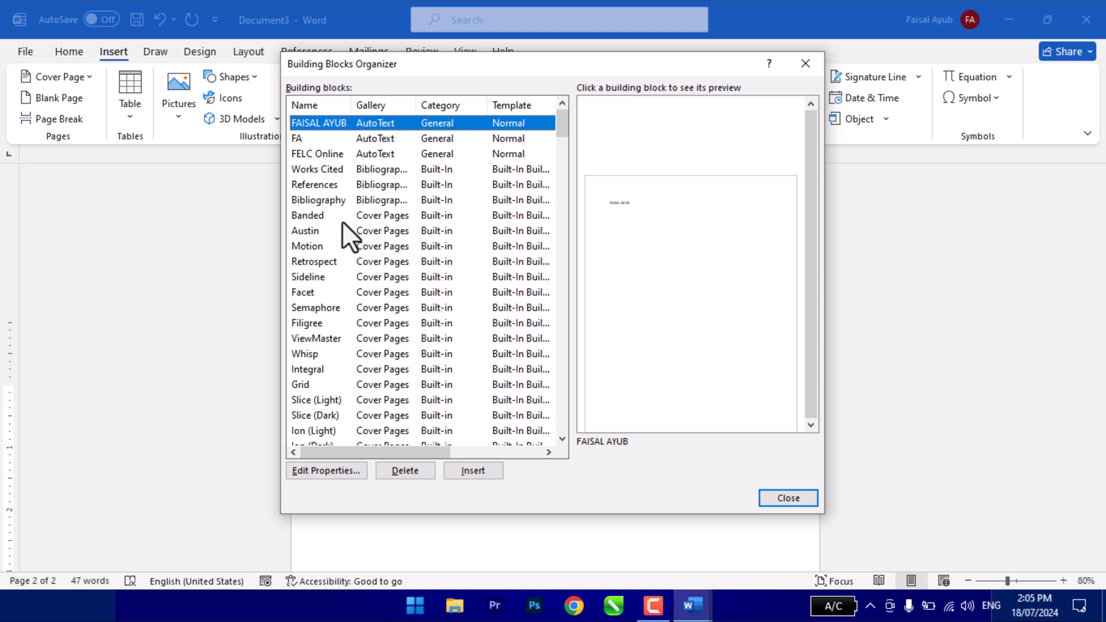
click(365, 140)
click(368, 152)
click(361, 127)
click(368, 186)
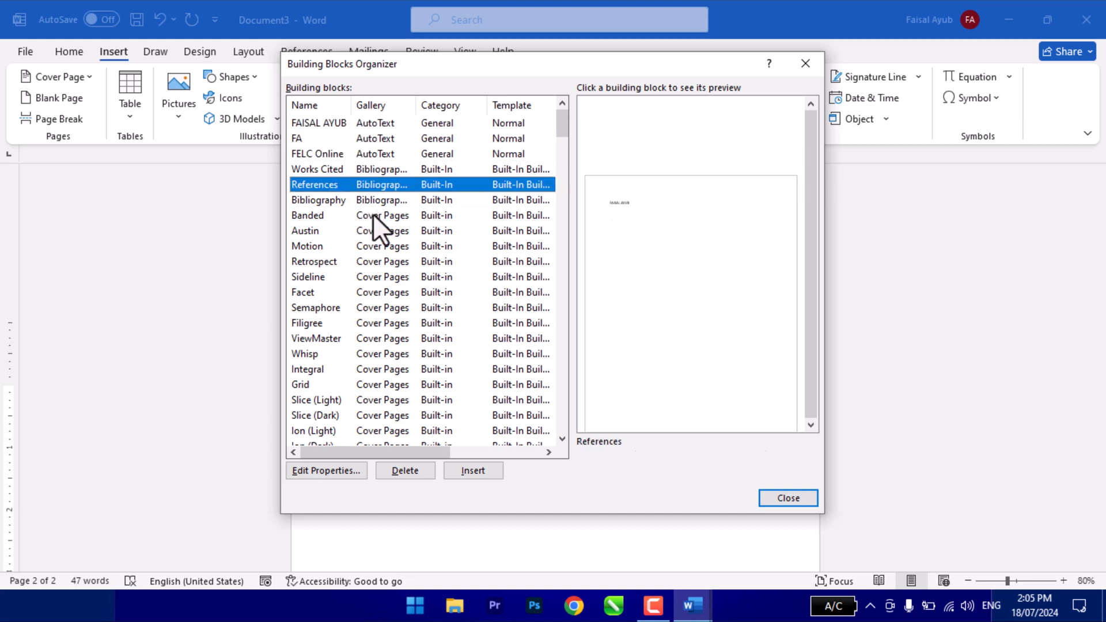
click(372, 214)
scroll(381, 283, down, 4)
click(372, 292)
click(377, 322)
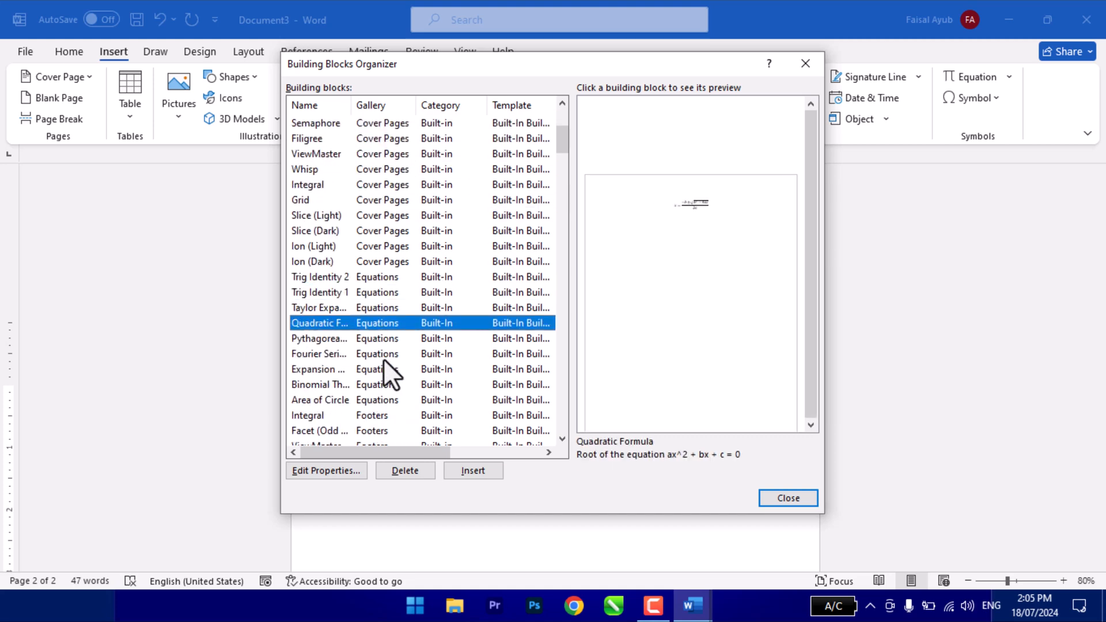
- Preview the footer building blocks and the entries further down the organizer's list
scroll(383, 354, down, 6)
click(381, 292)
click(382, 338)
click(387, 384)
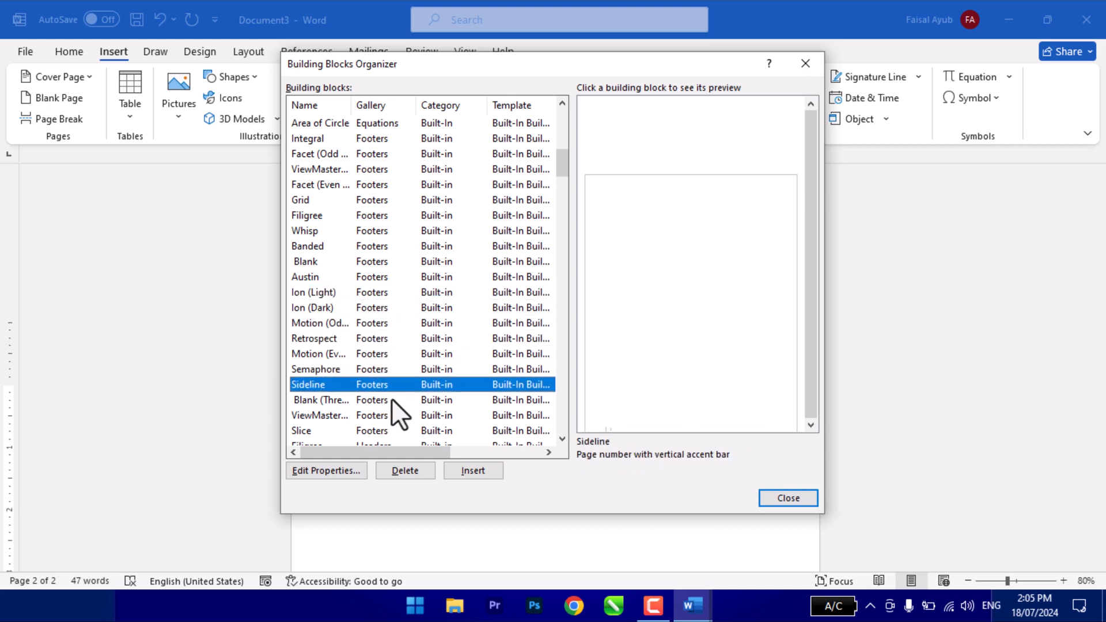
scroll(392, 397, down, 4)
click(374, 292)
click(379, 338)
click(383, 400)
scroll(385, 403, down, 2)
scroll(383, 374, down, 2)
click(383, 339)
click(388, 368)
click(393, 400)
click(395, 415)
click(397, 384)
- Return to the cover page building blocks and preview designs such as Grid and Semaphore
scroll(396, 380, up, 7)
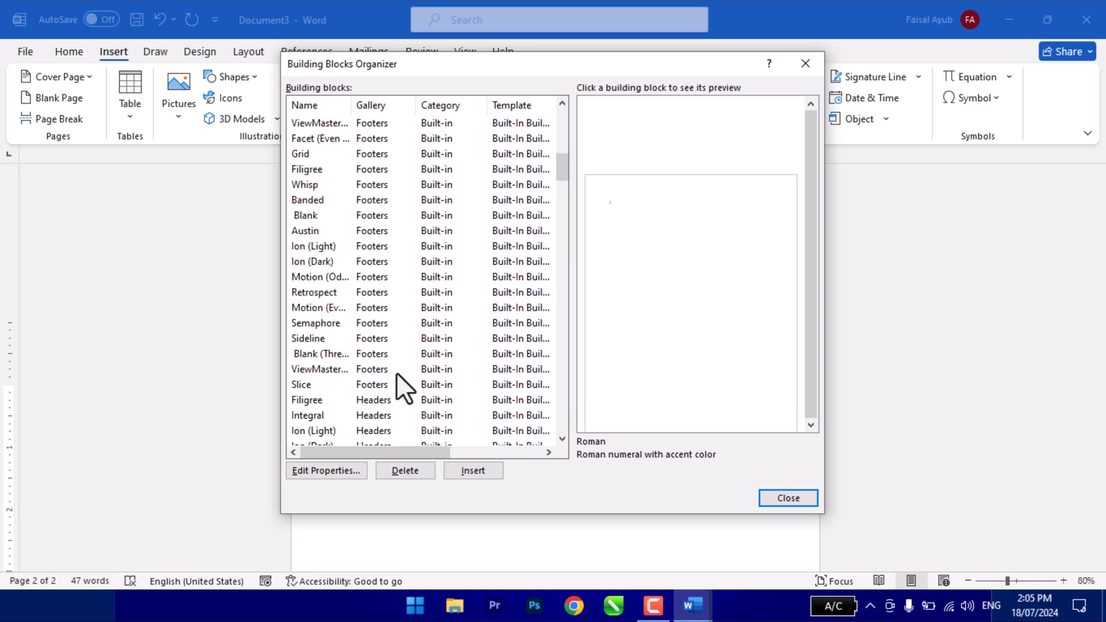
scroll(396, 372, up, 12)
click(397, 308)
click(397, 246)
click(390, 216)
click(386, 261)
click(384, 292)
click(384, 322)
click(386, 339)
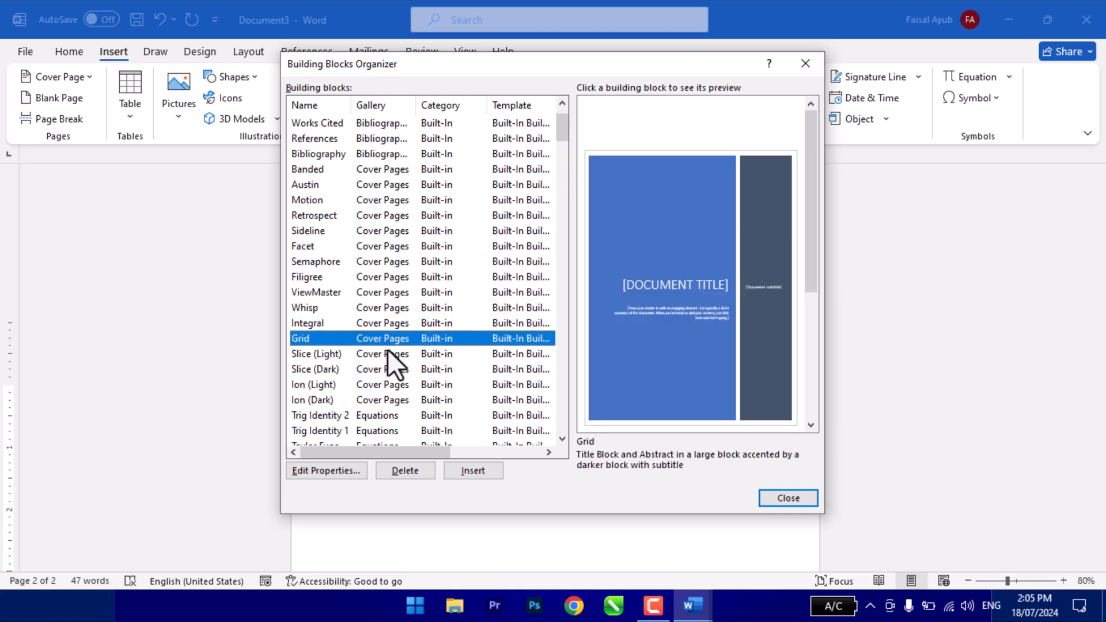
click(387, 354)
click(388, 384)
click(391, 400)
click(394, 415)
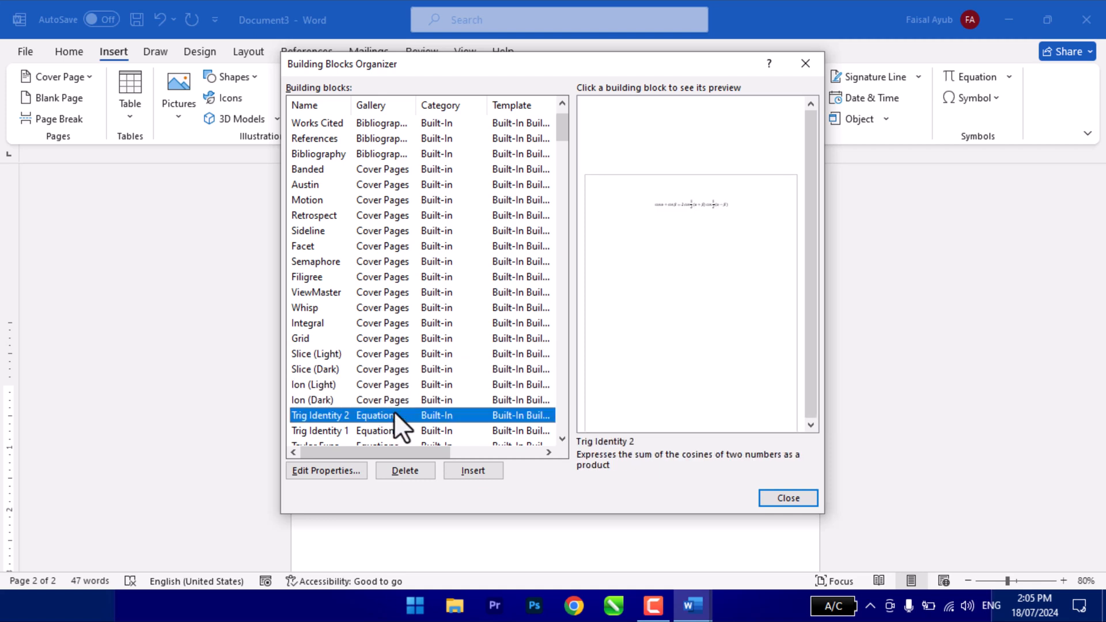
click(395, 400)
click(397, 337)
click(396, 293)
click(395, 277)
click(394, 262)
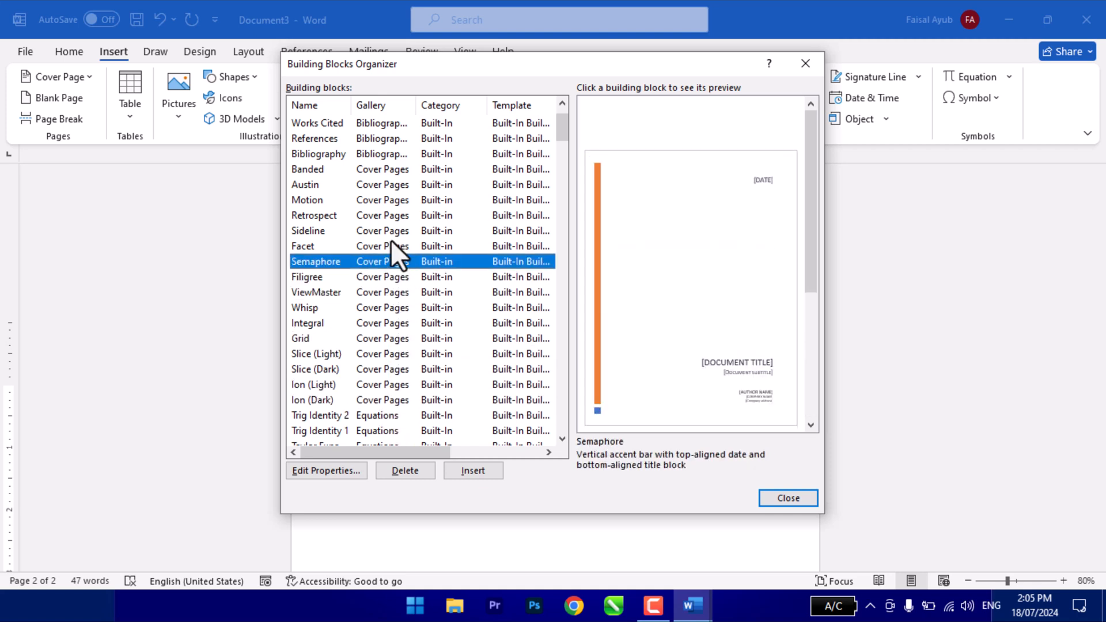
- Insert the built-in Facet cover page from the Building Blocks Organizer after comparing it with Sideline
click(391, 246)
click(388, 215)
click(389, 229)
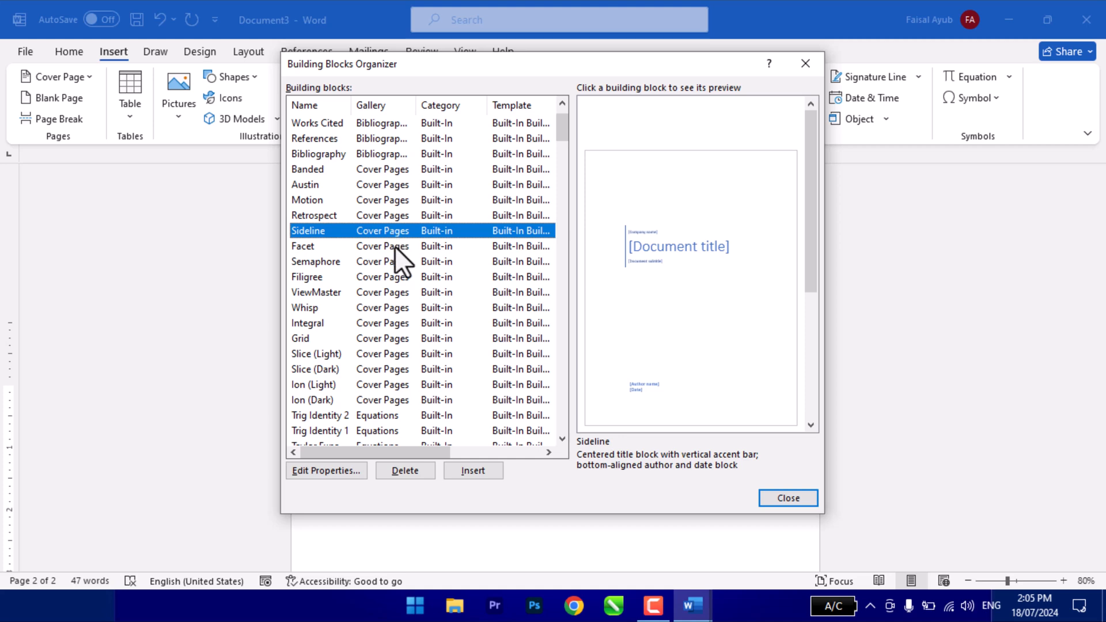
click(395, 246)
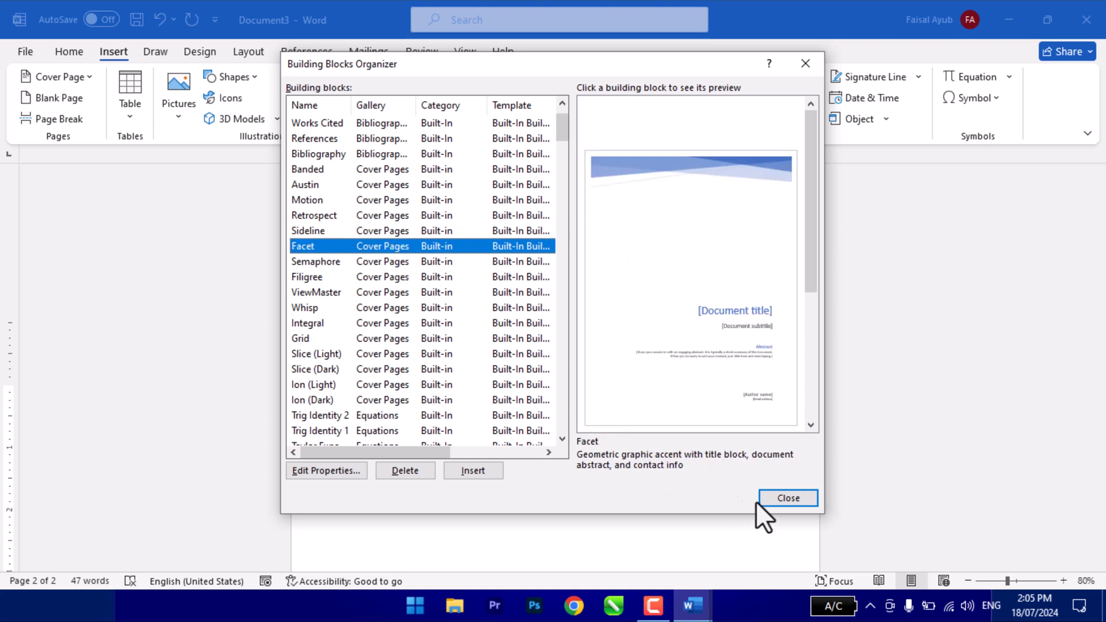
click(470, 471)
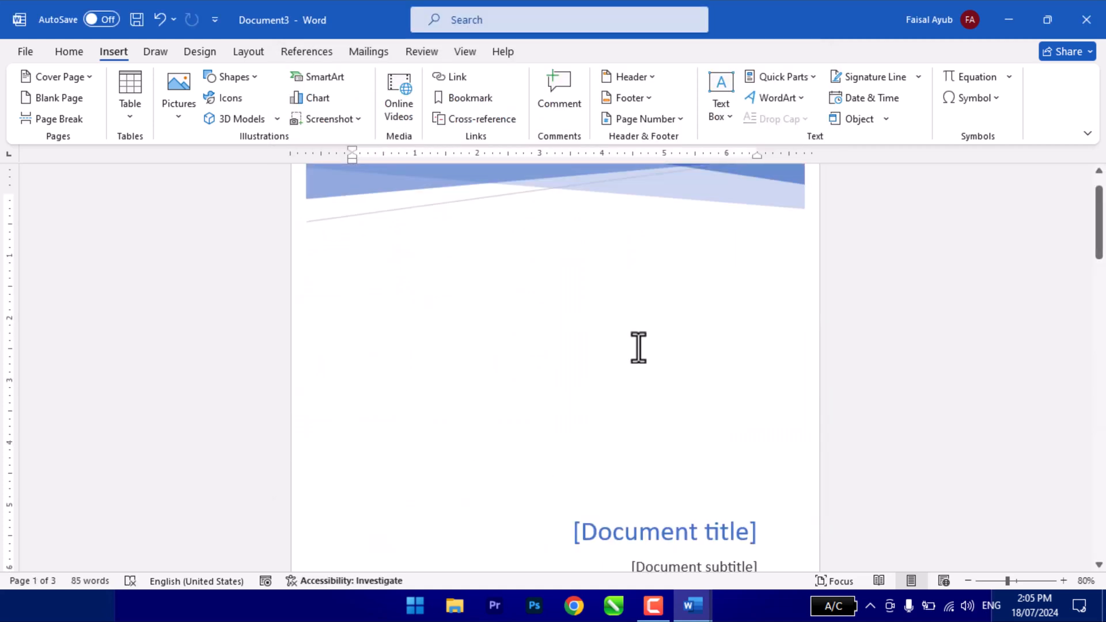
click(776, 79)
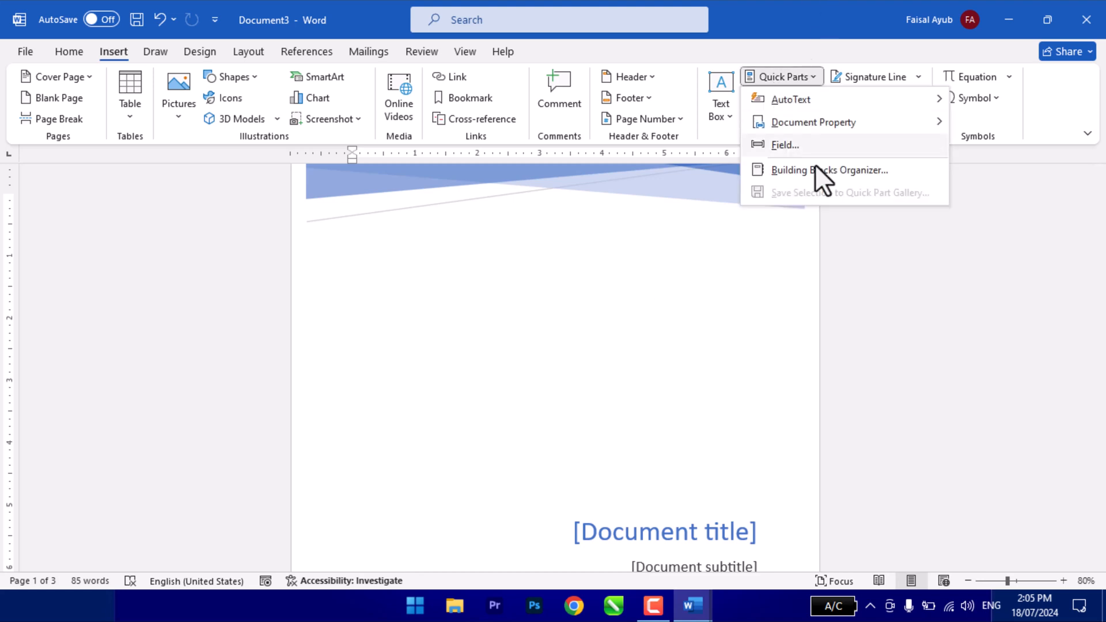
click(544, 212)
scroll(535, 270, up, 1)
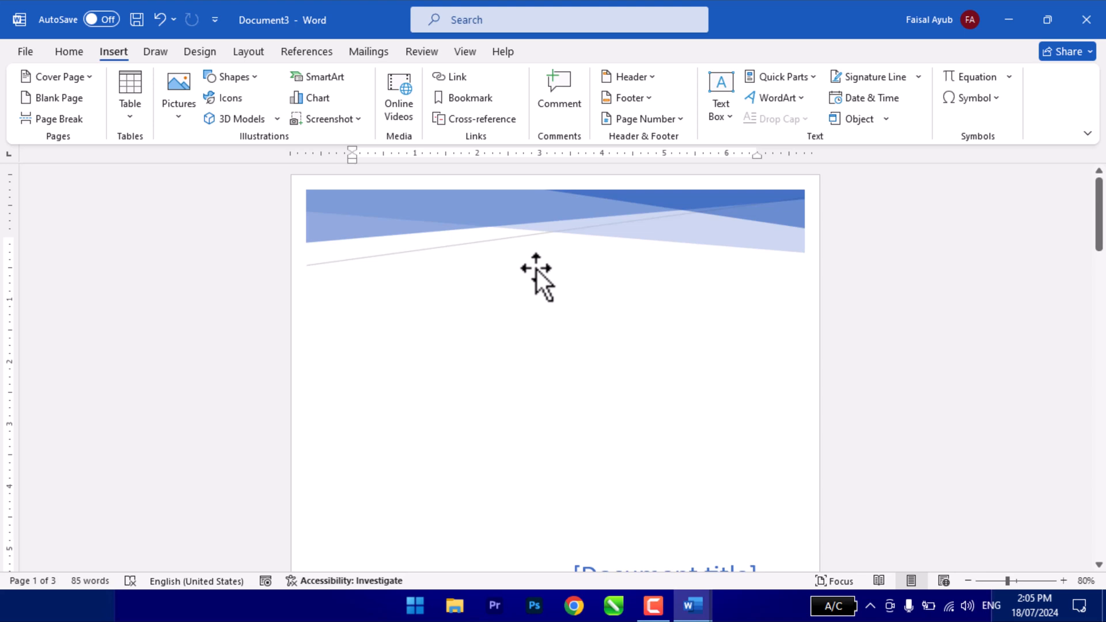
click(770, 81)
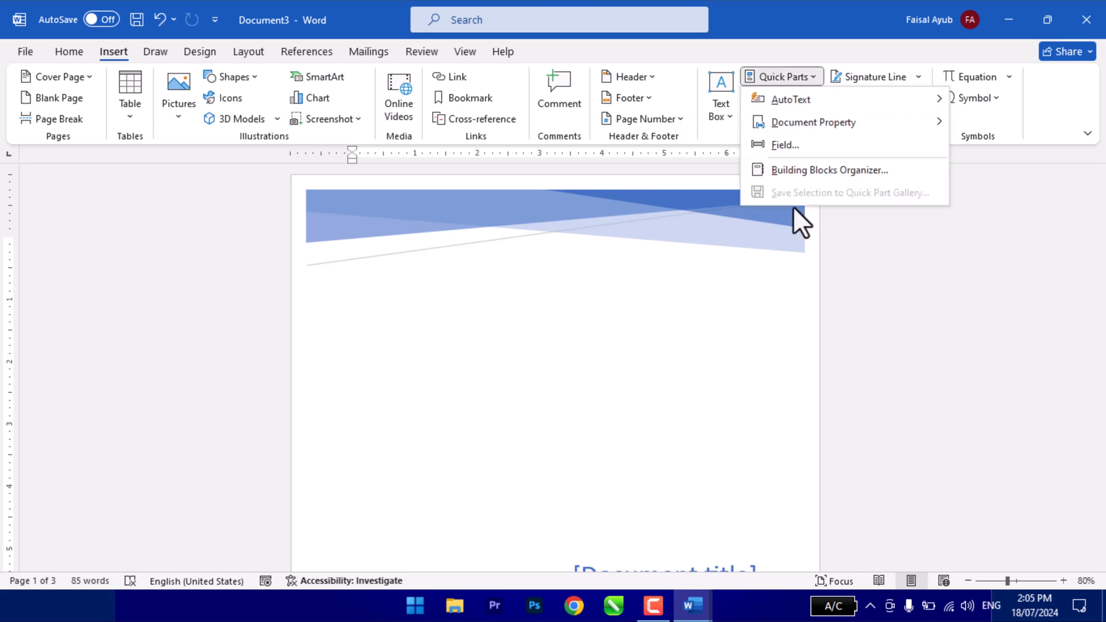
click(651, 261)
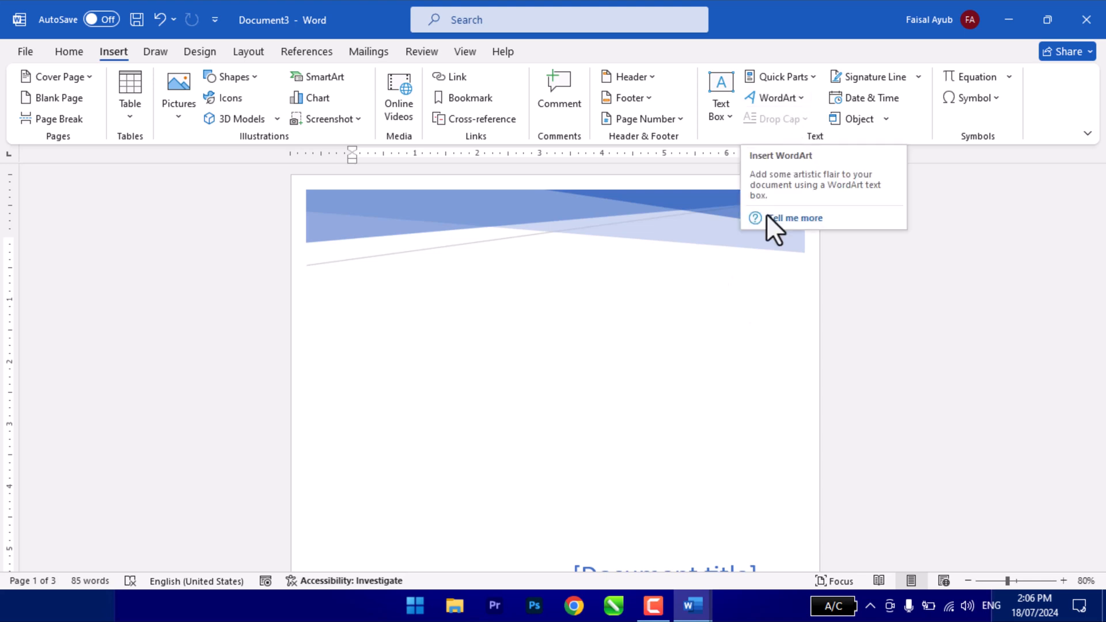
- Create a new blank document and insert the AutoText entry FELC Online Learning Academy on its first line
key(ctrl+n)
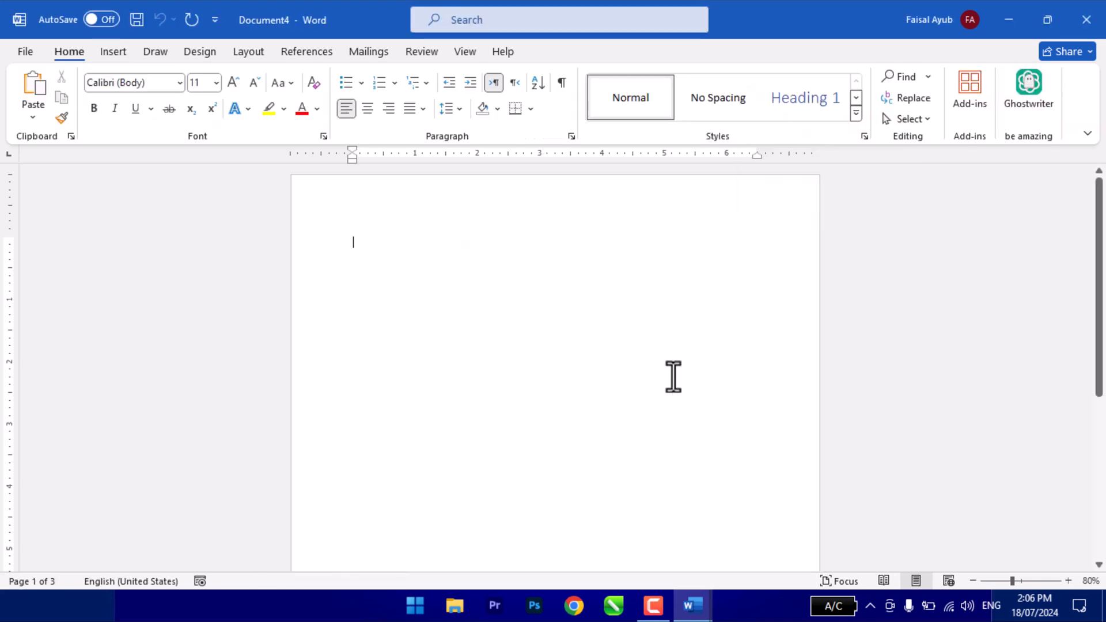
click(112, 57)
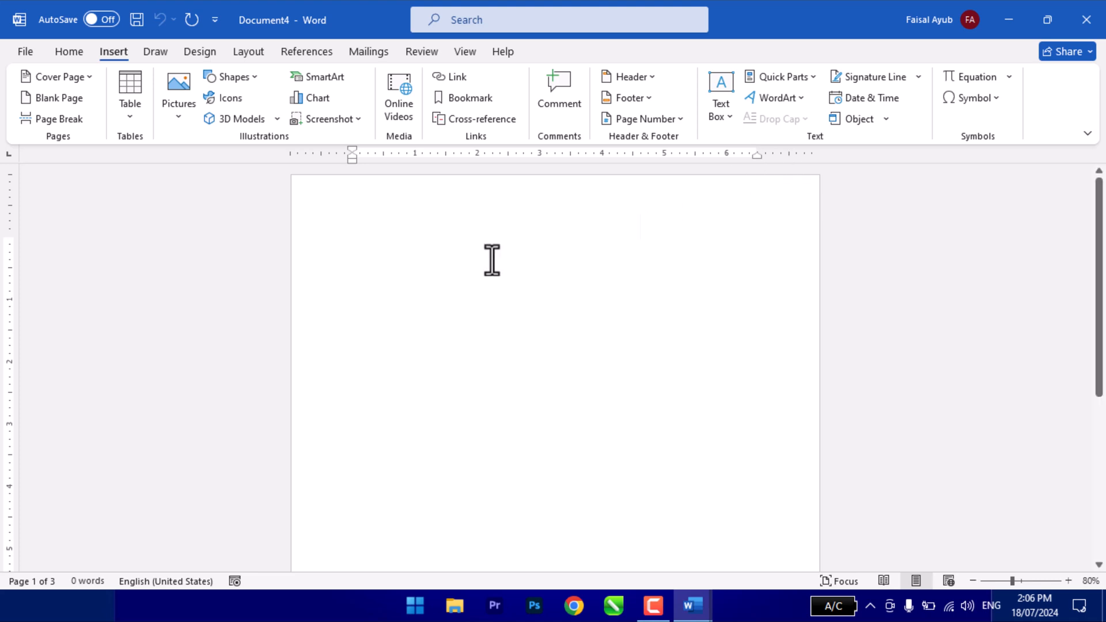
click(778, 98)
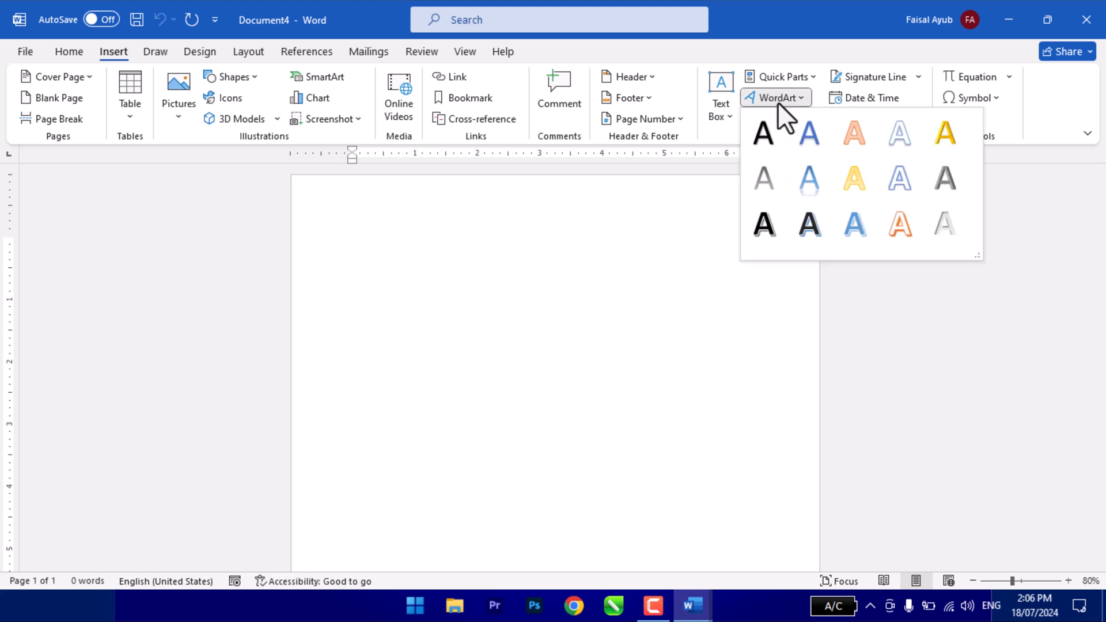
click(545, 340)
text(FELC)
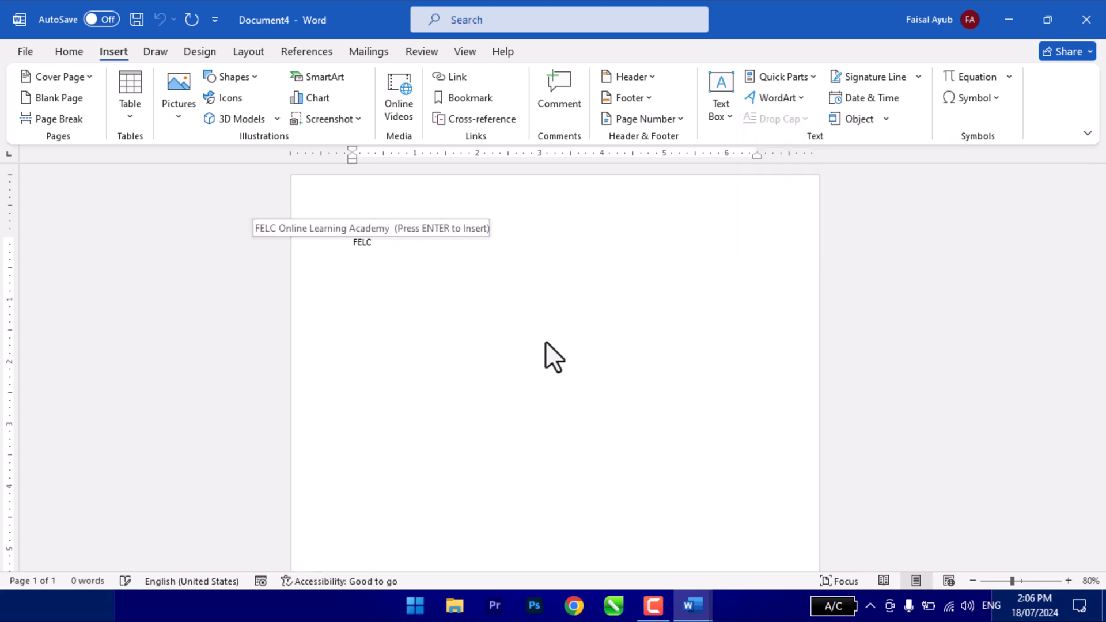
key(Return)
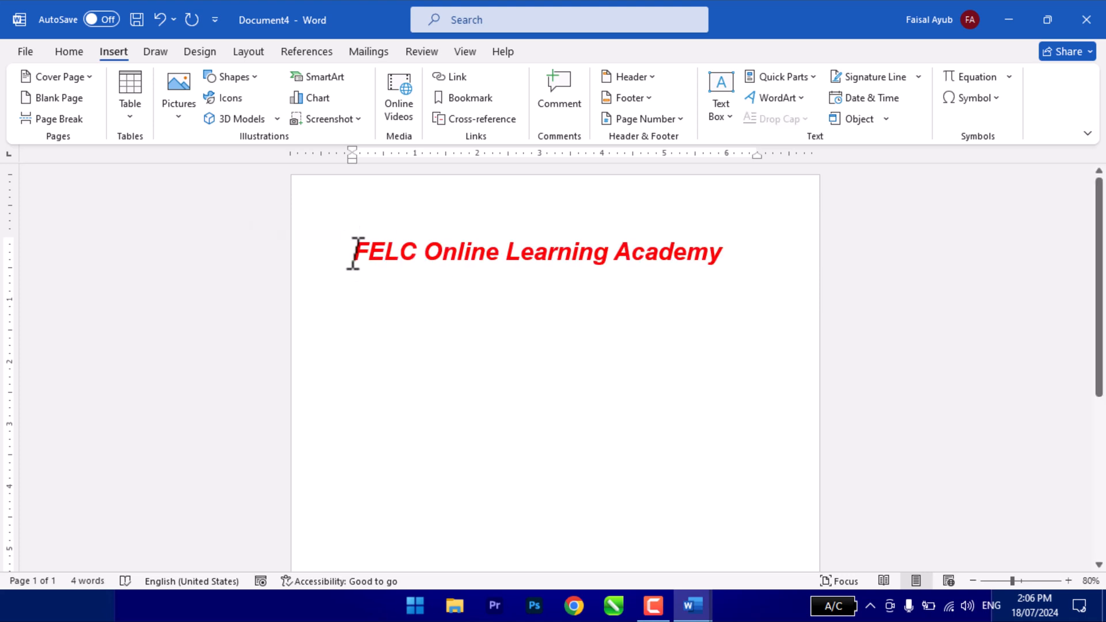
- Convert the FELC Online Learning Academy line to WordArt in the dark style with a blue shadow and move it slightly down
drag(353, 257, 725, 246)
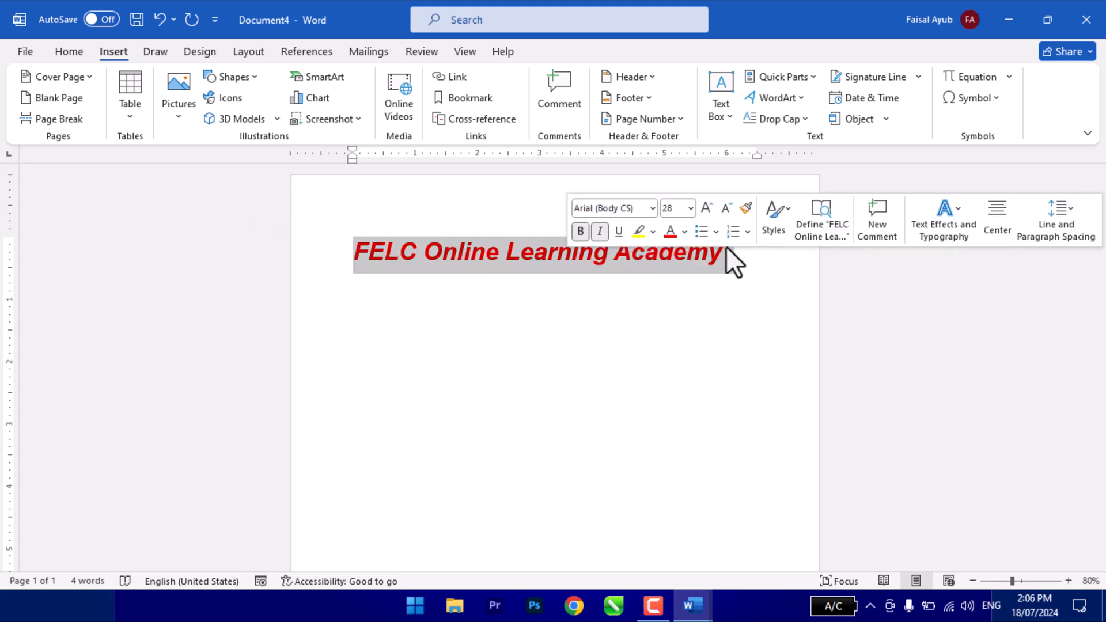
click(786, 98)
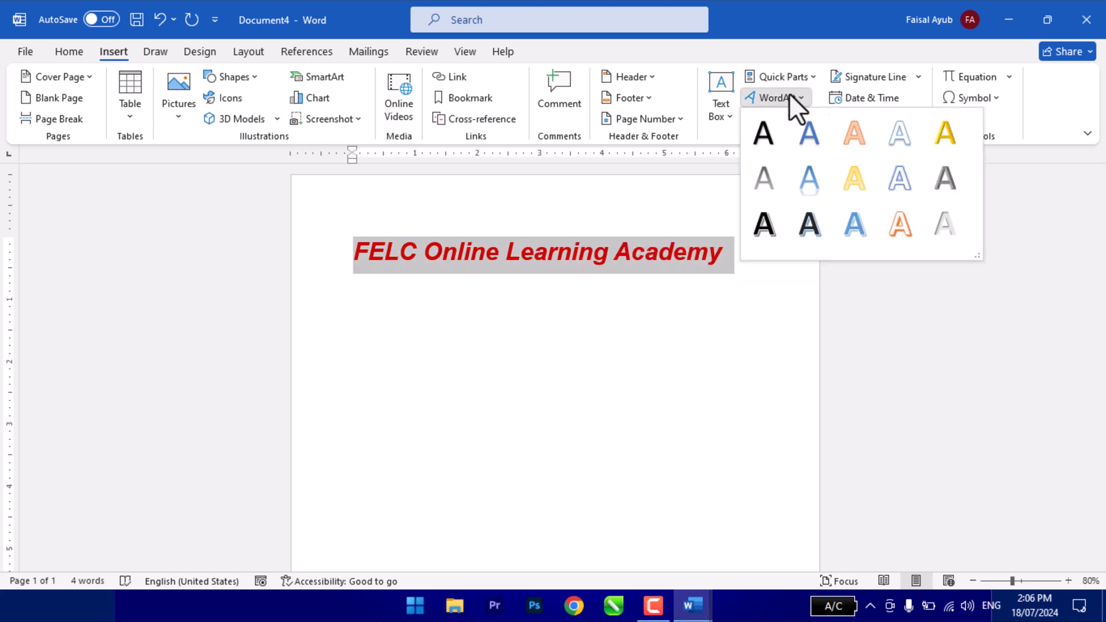
click(809, 227)
drag(621, 237, 604, 297)
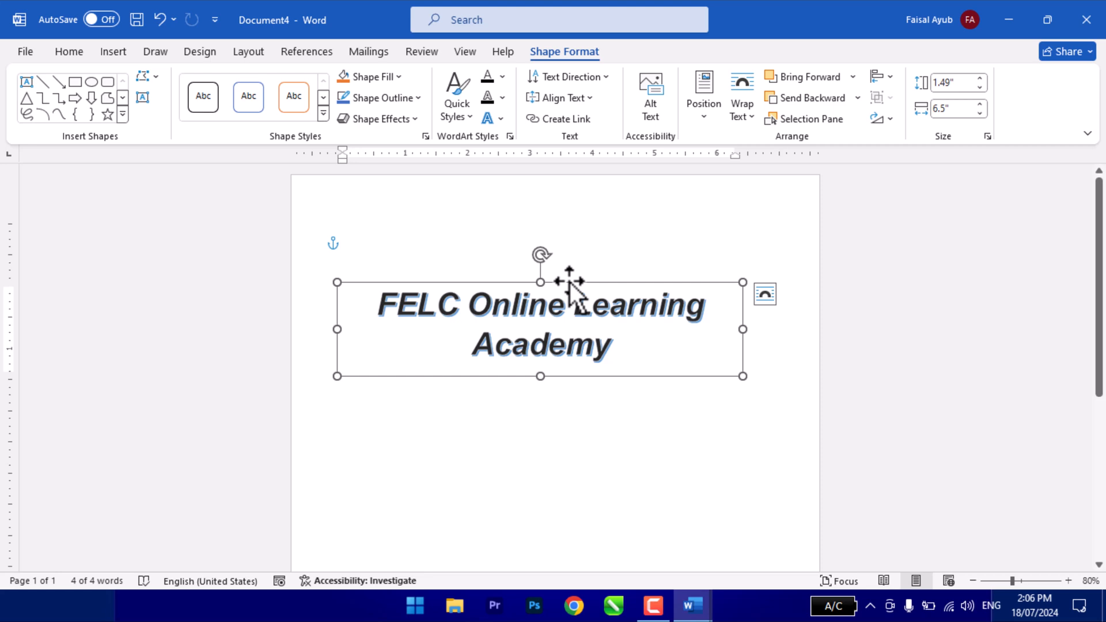
- Review the text effects available for the WordArt, including the shadow variations, and the gallery of WordArt styles
click(68, 51)
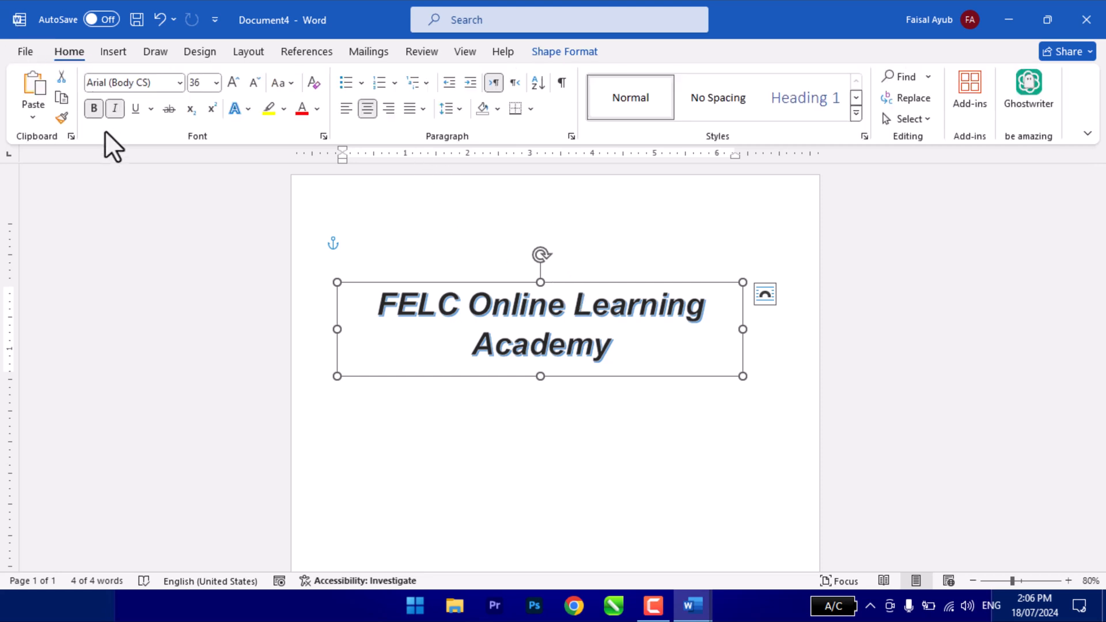
click(248, 108)
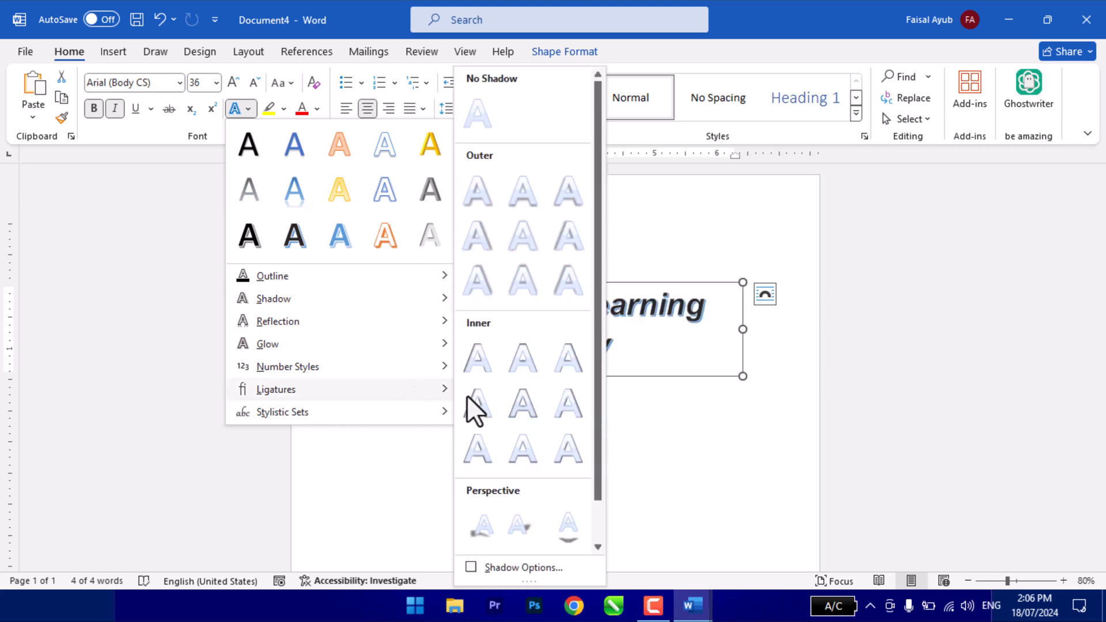
click(675, 335)
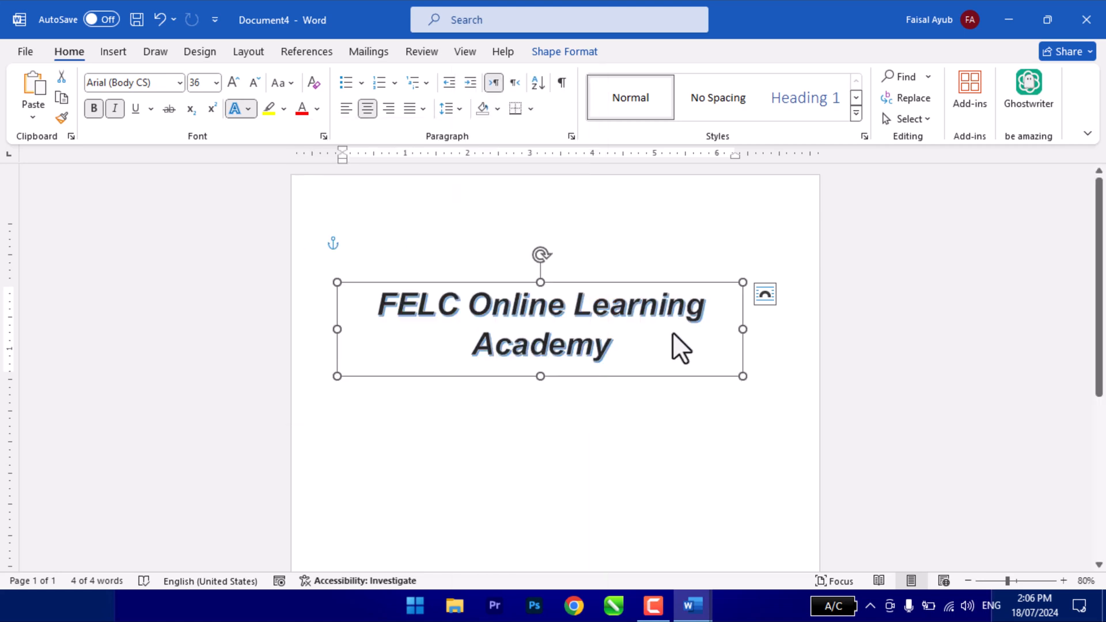
click(565, 51)
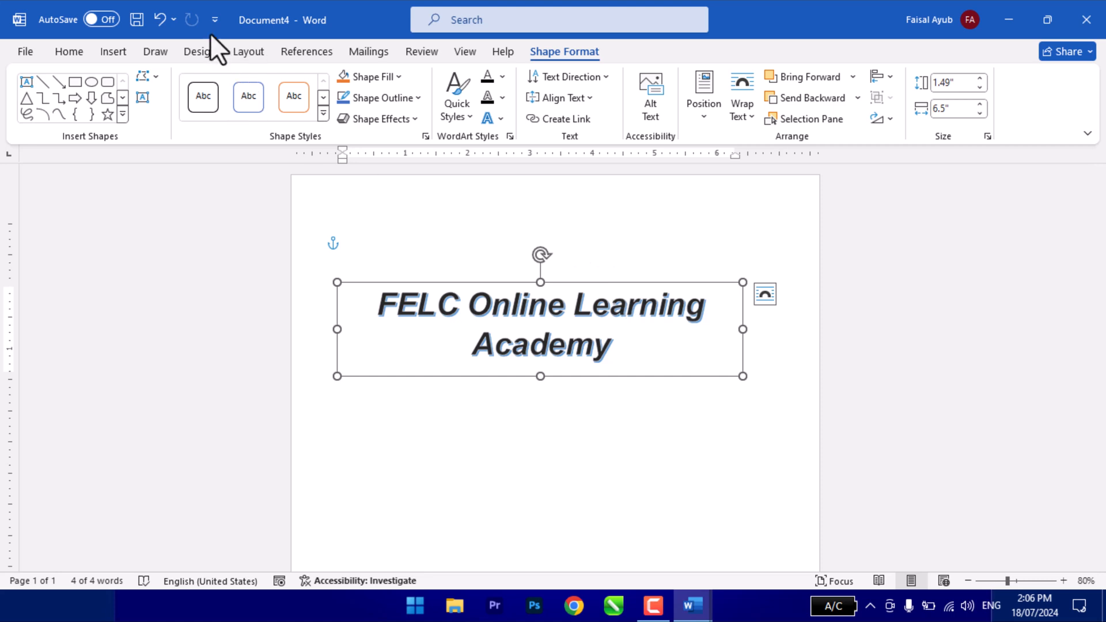
click(114, 51)
click(777, 98)
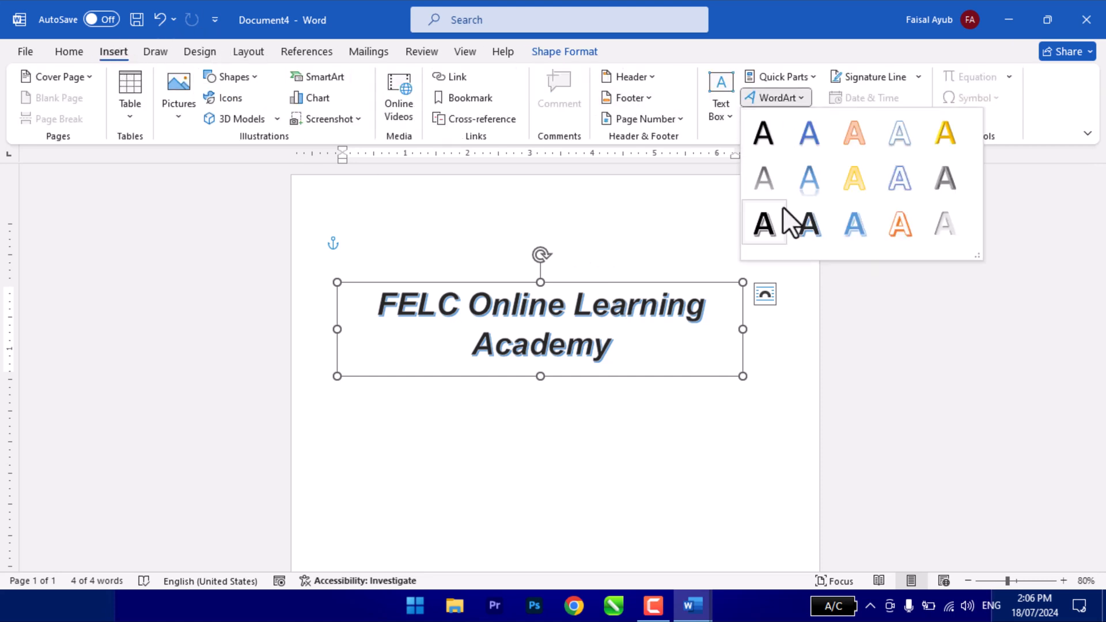
click(590, 288)
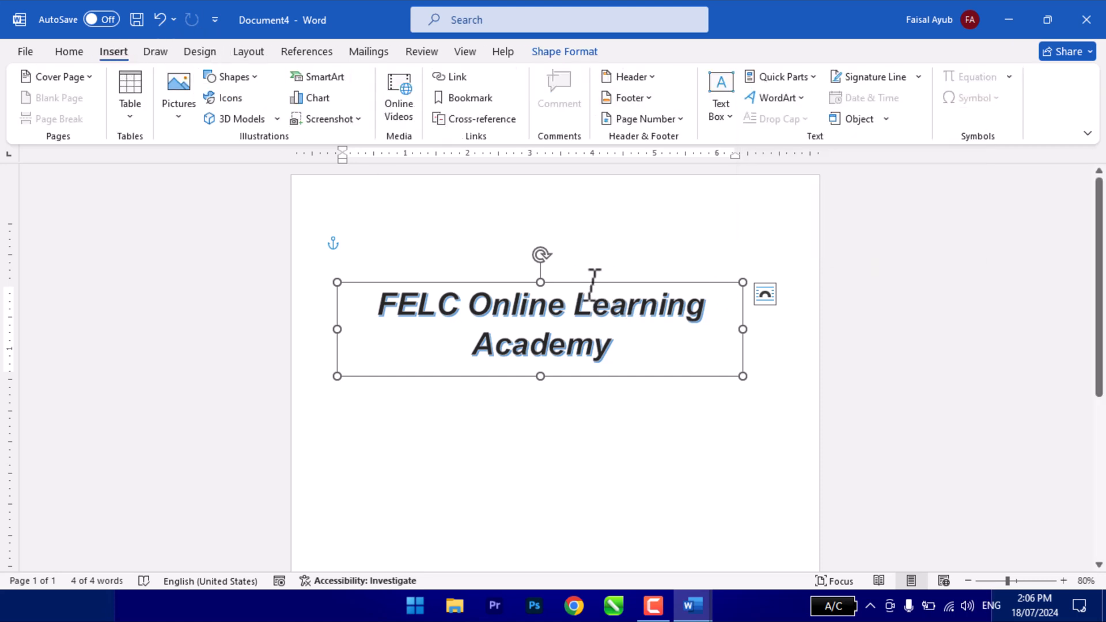
- Set the WordArt's text fill to standard red and its text outline to standard yellow
click(541, 56)
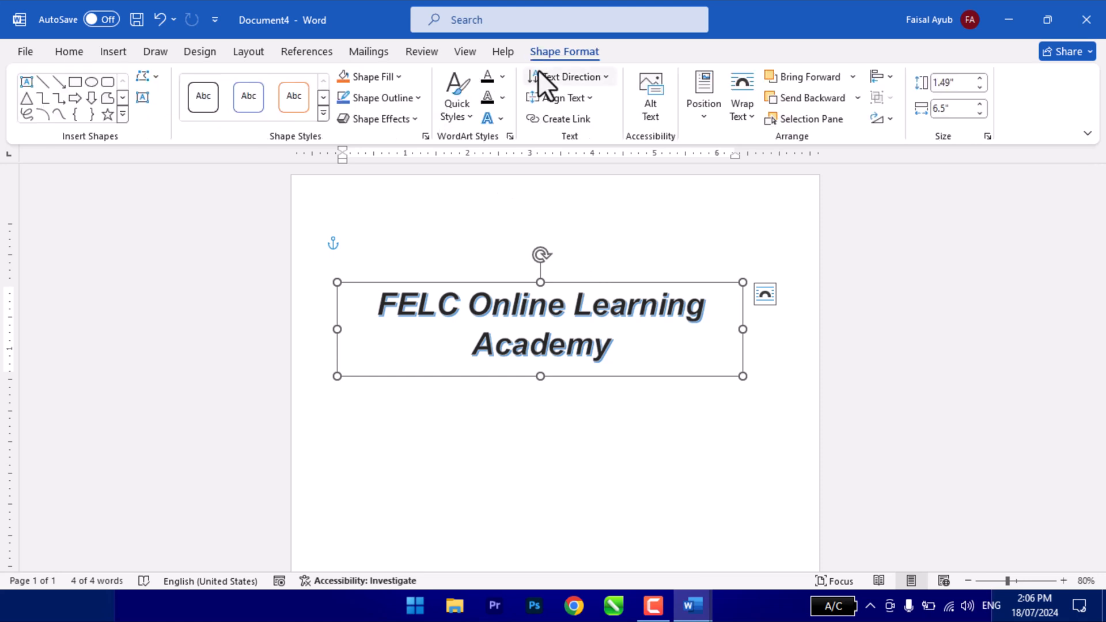
click(456, 109)
click(500, 78)
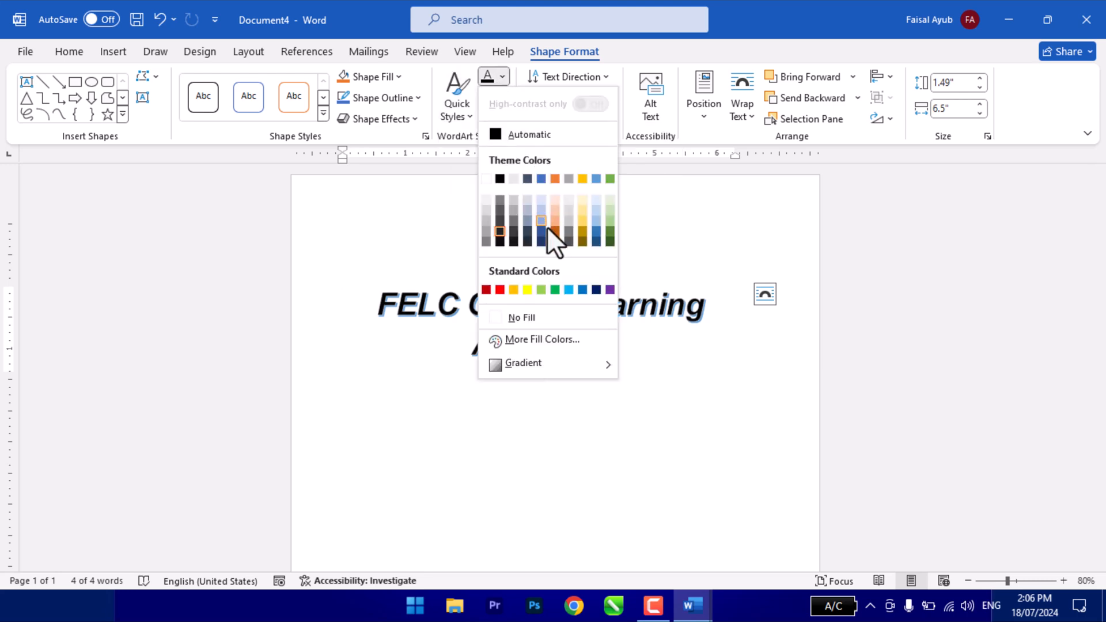
click(498, 289)
click(504, 99)
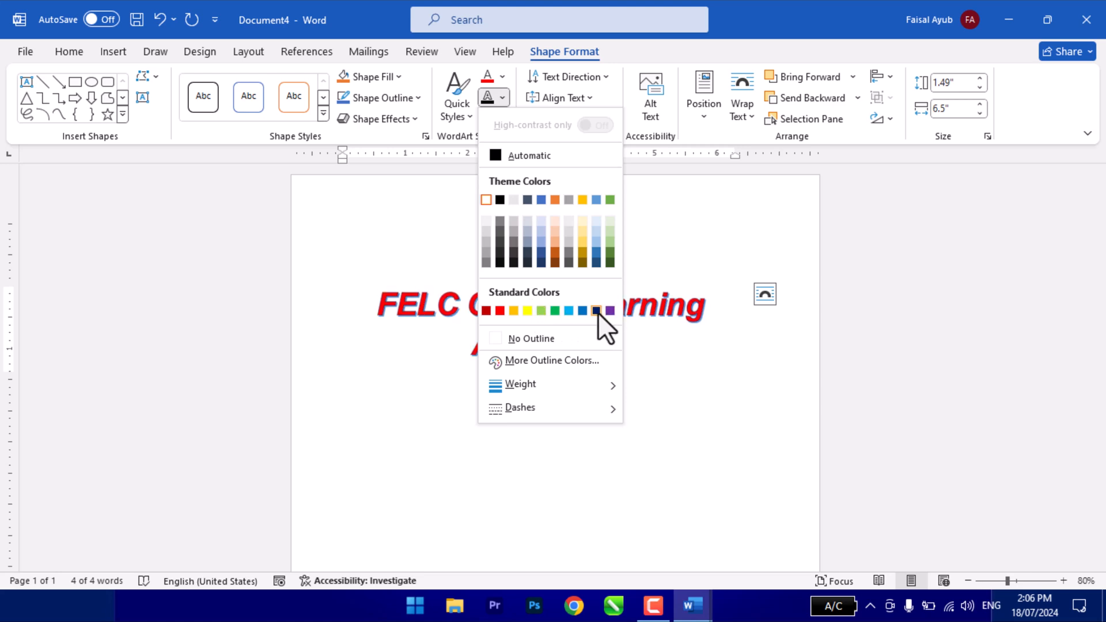
click(528, 311)
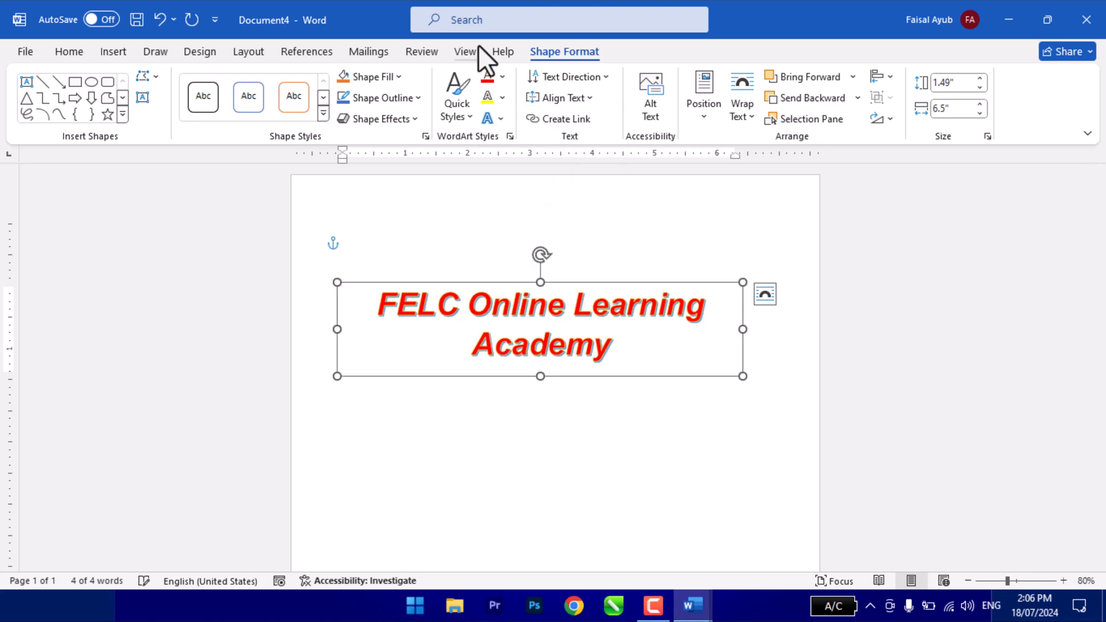
- Preview the Glow, Bevel, 3-D Rotation and Transform text effects on the WordArt
click(499, 118)
mouse_move(529, 151)
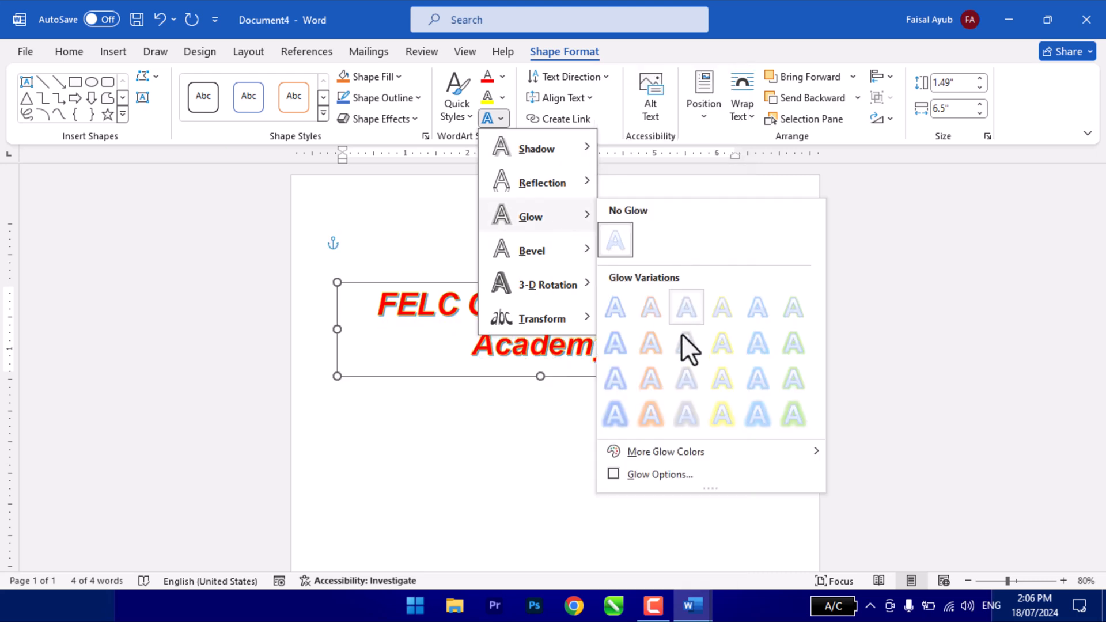
mouse_move(551, 261)
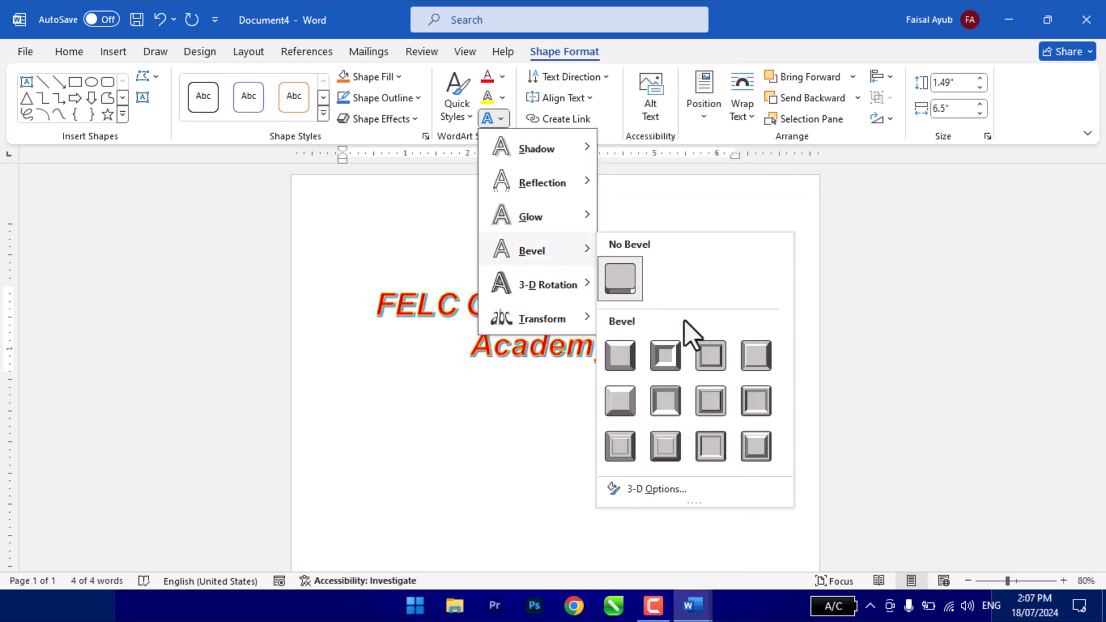
mouse_move(562, 285)
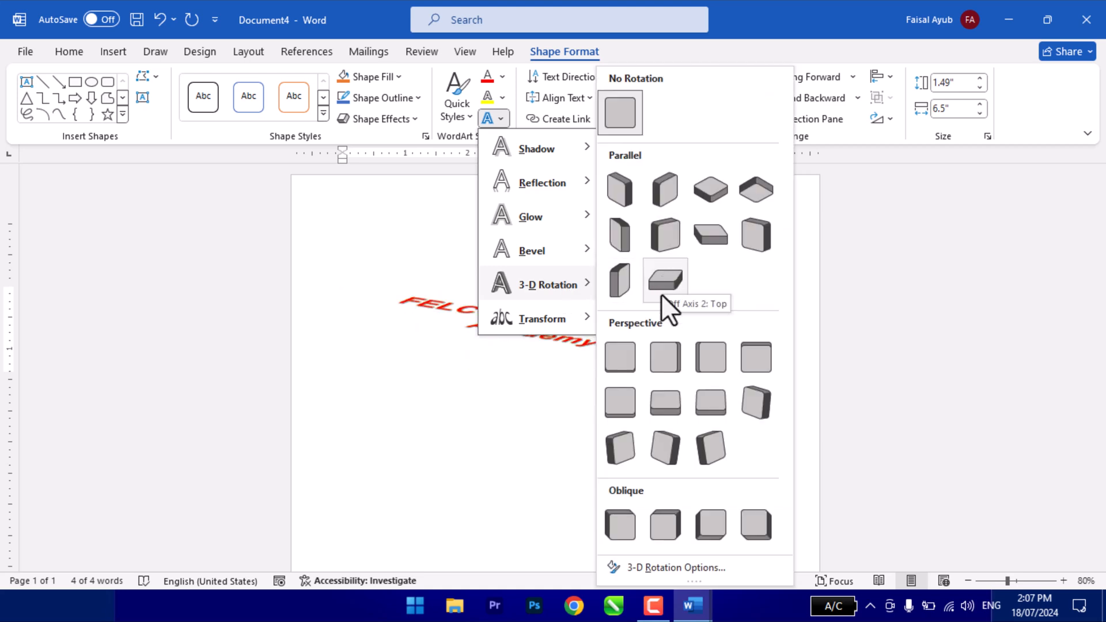
mouse_move(521, 319)
click(551, 472)
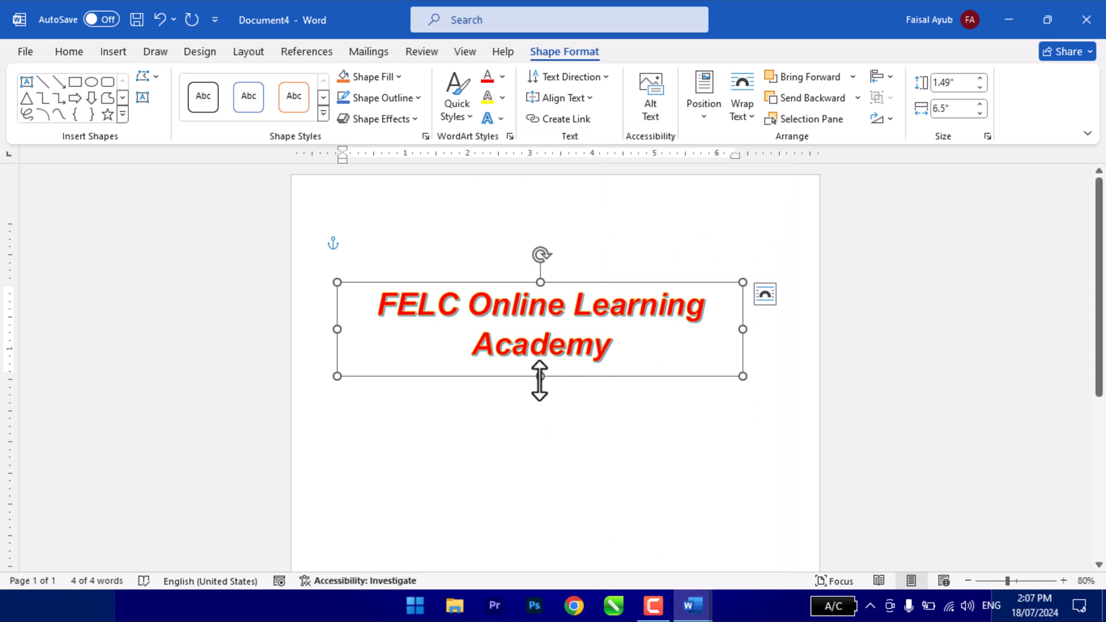
- Apply the upward arch transform to the WordArt text and stretch its frame to about 6 inches tall
click(494, 117)
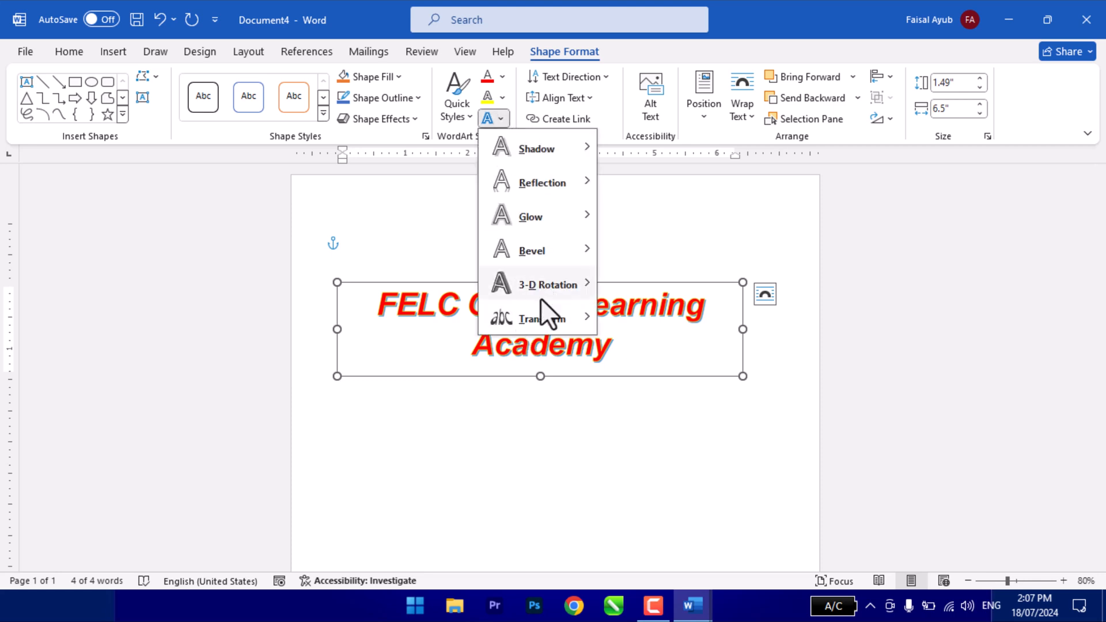
mouse_move(546, 316)
click(632, 244)
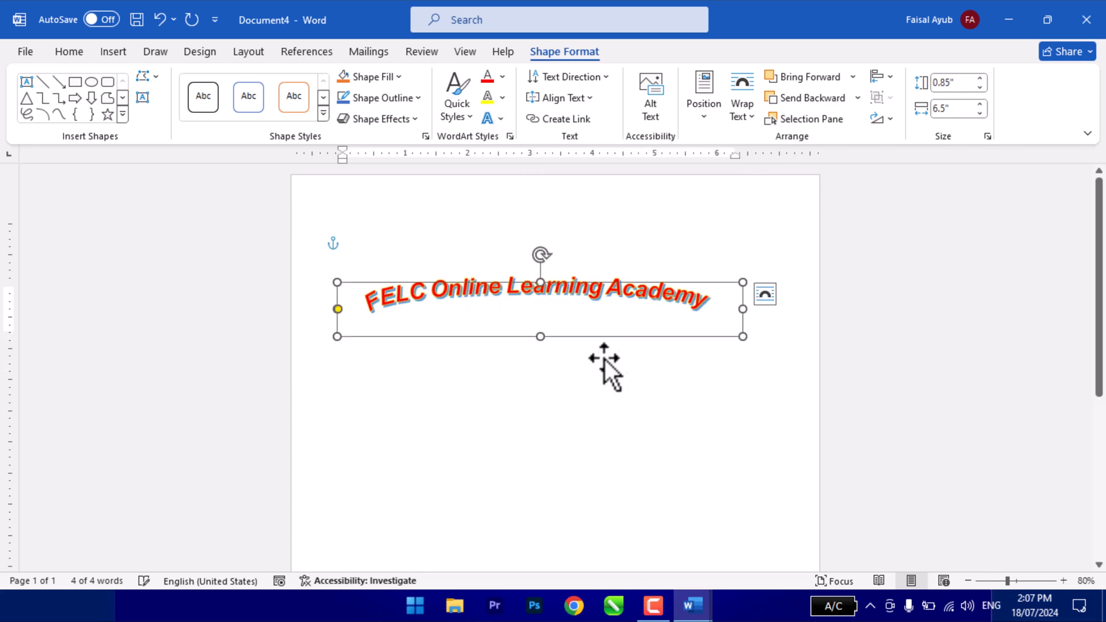
drag(553, 339, 575, 562)
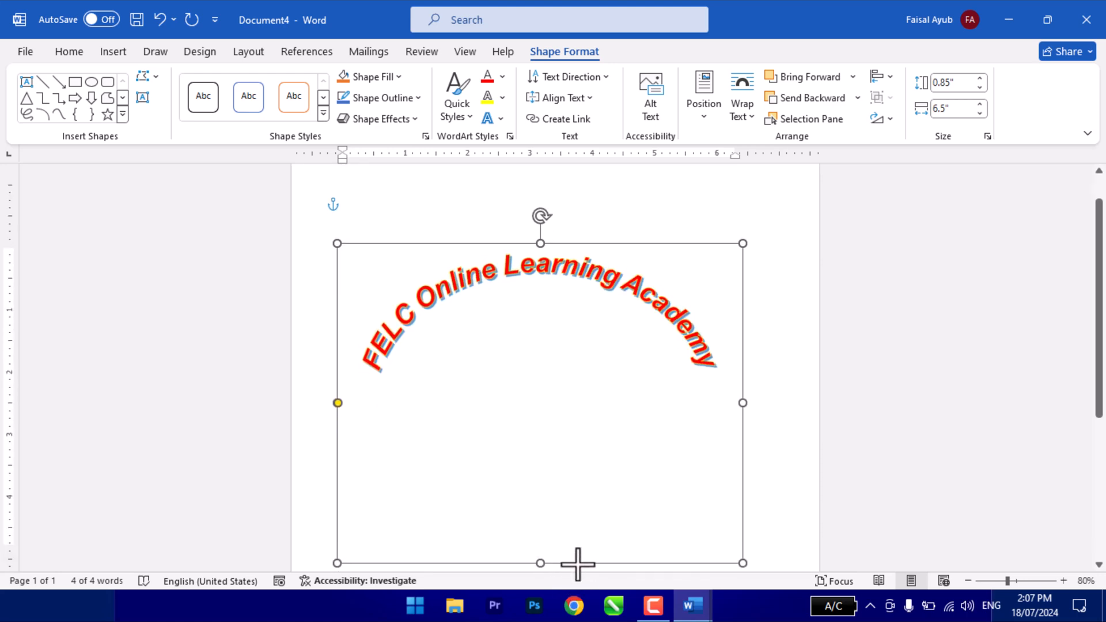
drag(542, 240, 538, 173)
click(767, 357)
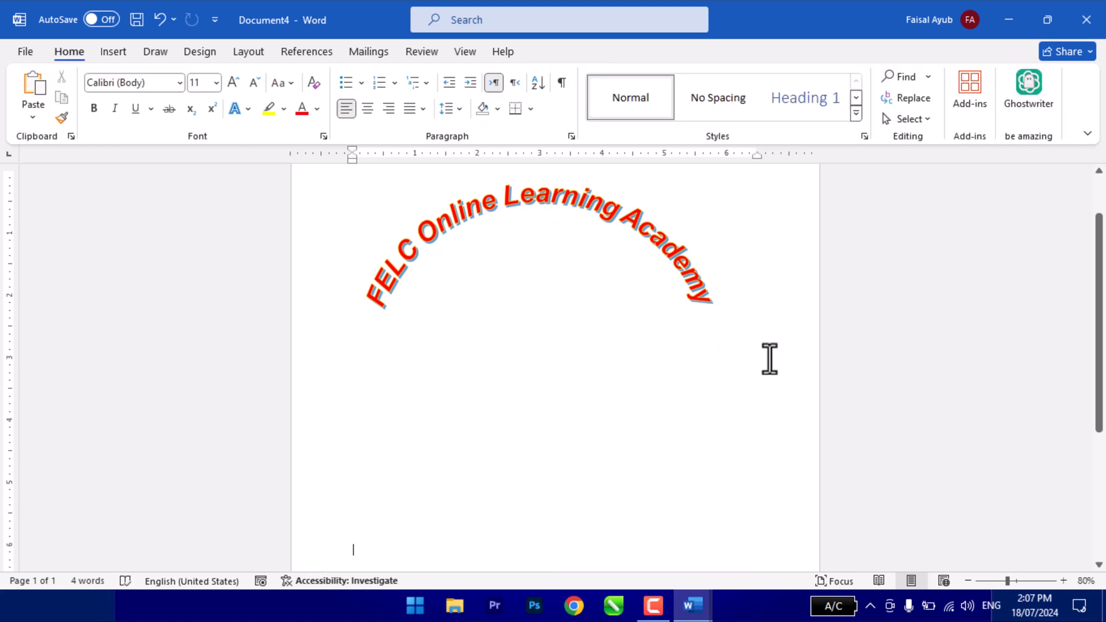
triple_click(619, 249)
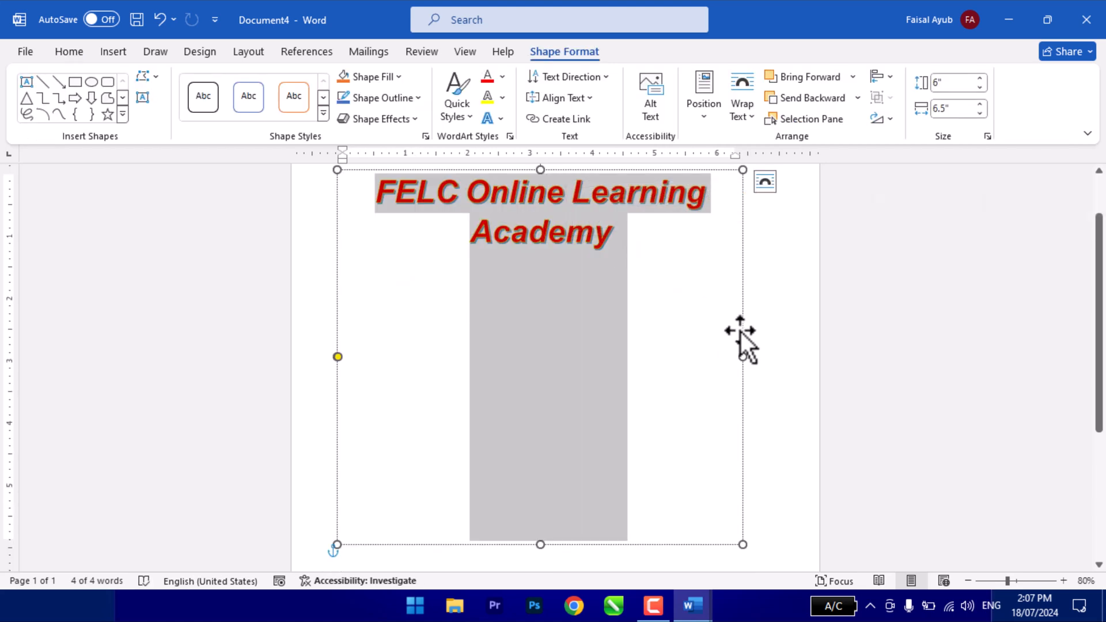
click(741, 333)
click(112, 52)
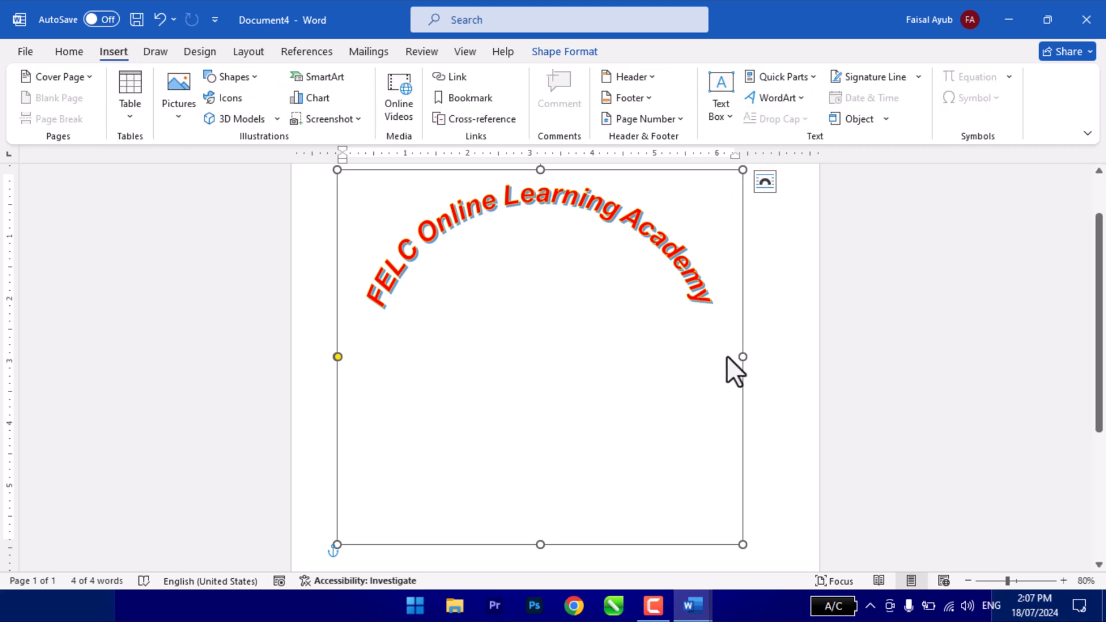
click(777, 340)
- Create a new blank document and fill it with sample paragraphs using =rand()
key(ctrl+n)
text(=)
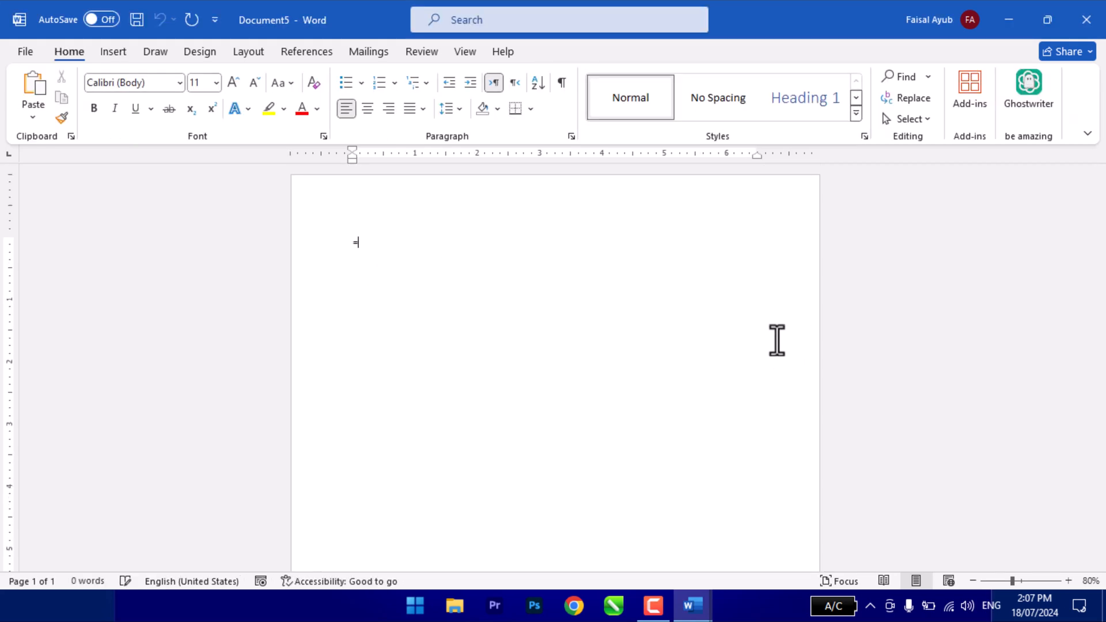
text(rand())
key(Return)
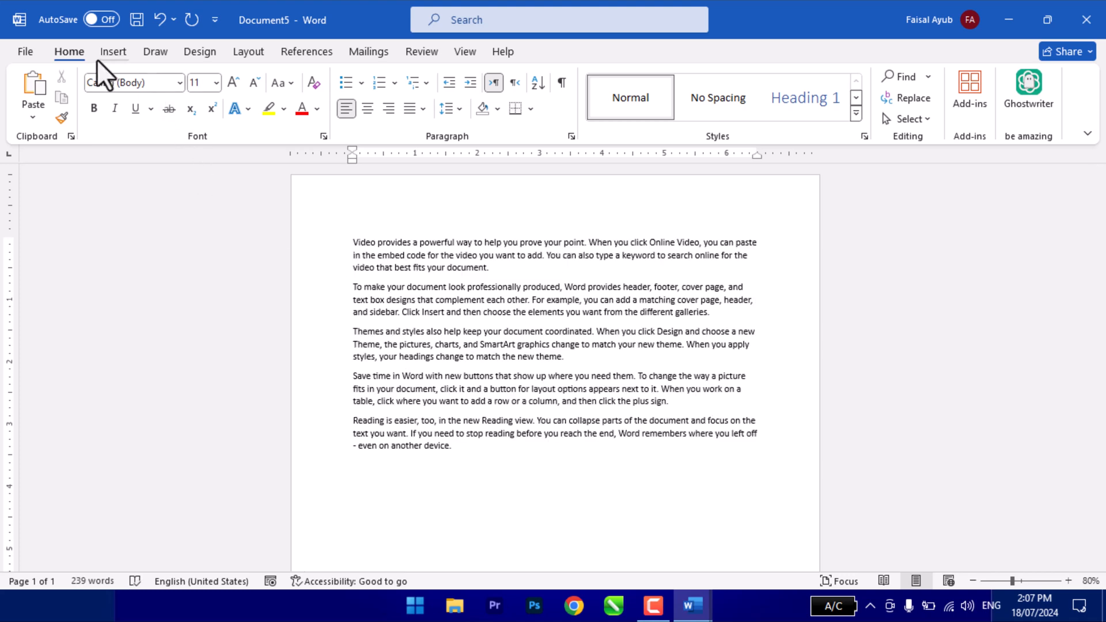
- Apply a Dropped drop cap to the letter V that starts the first paragraph
click(113, 52)
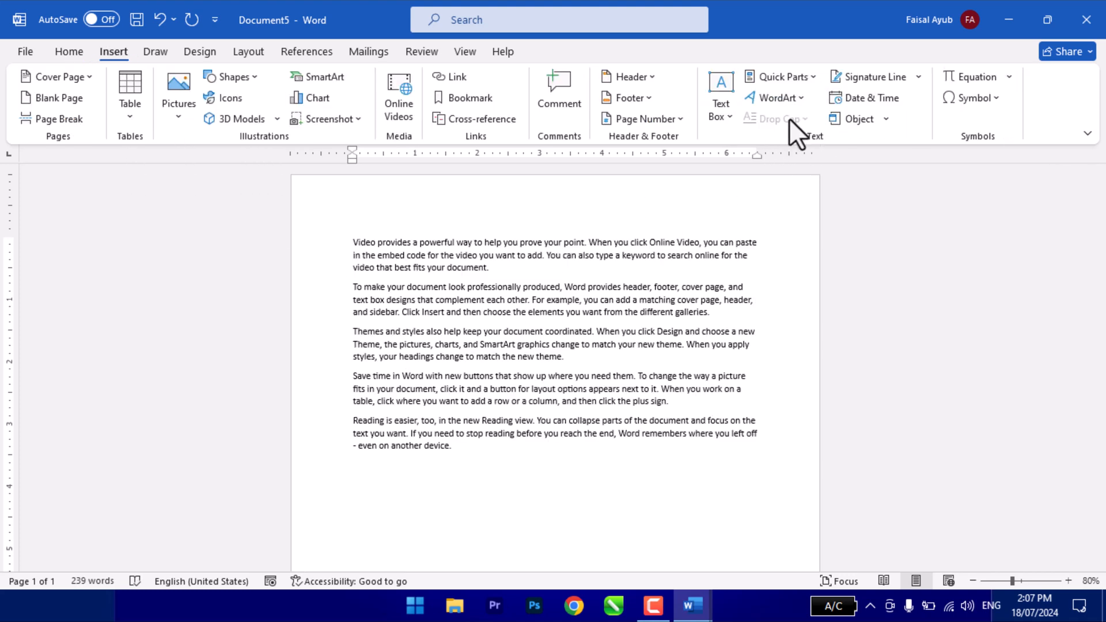
scroll(463, 328, up, 4)
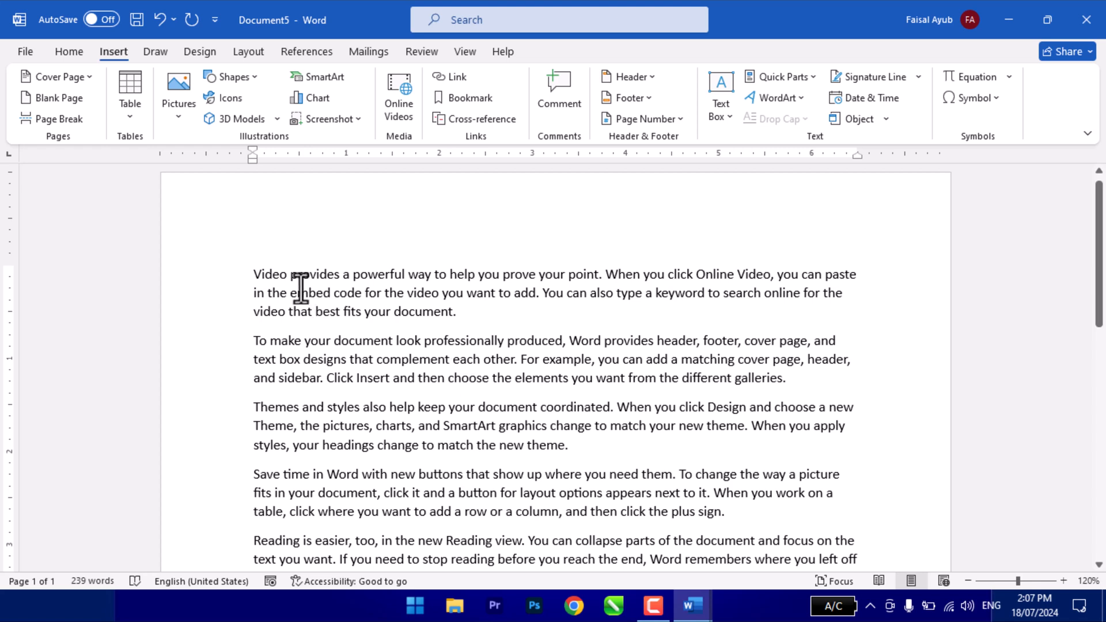
drag(250, 273, 260, 276)
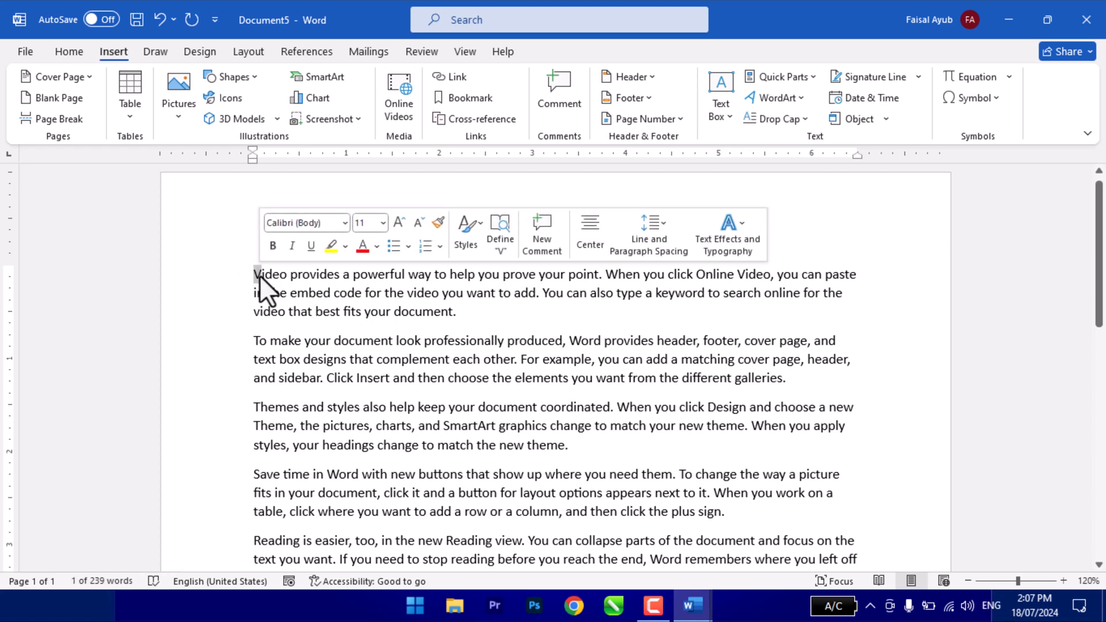
click(767, 121)
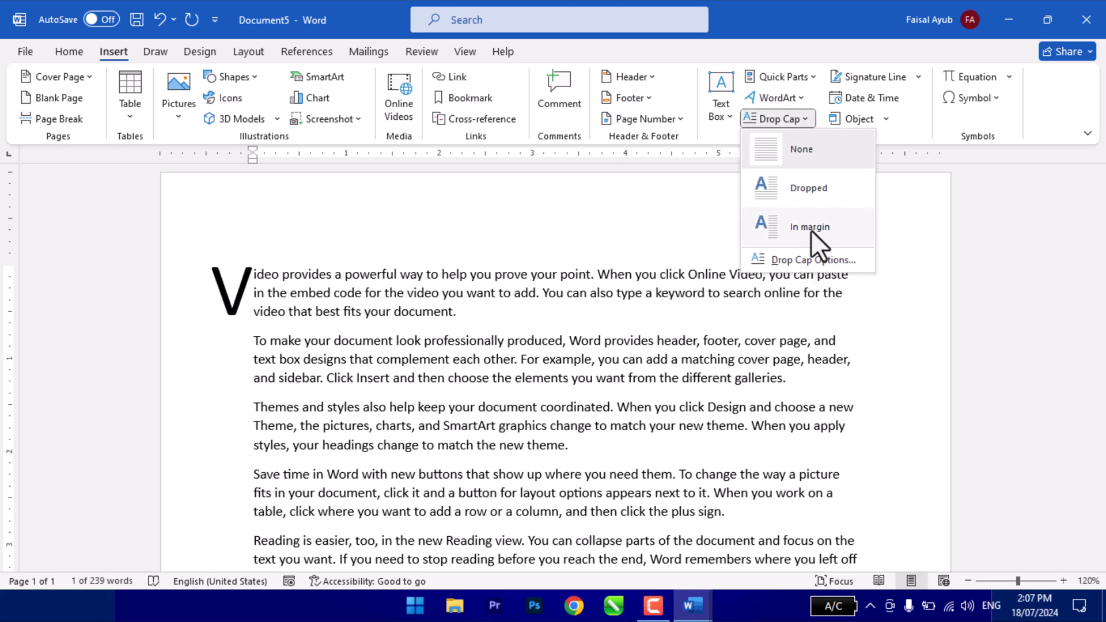
click(804, 193)
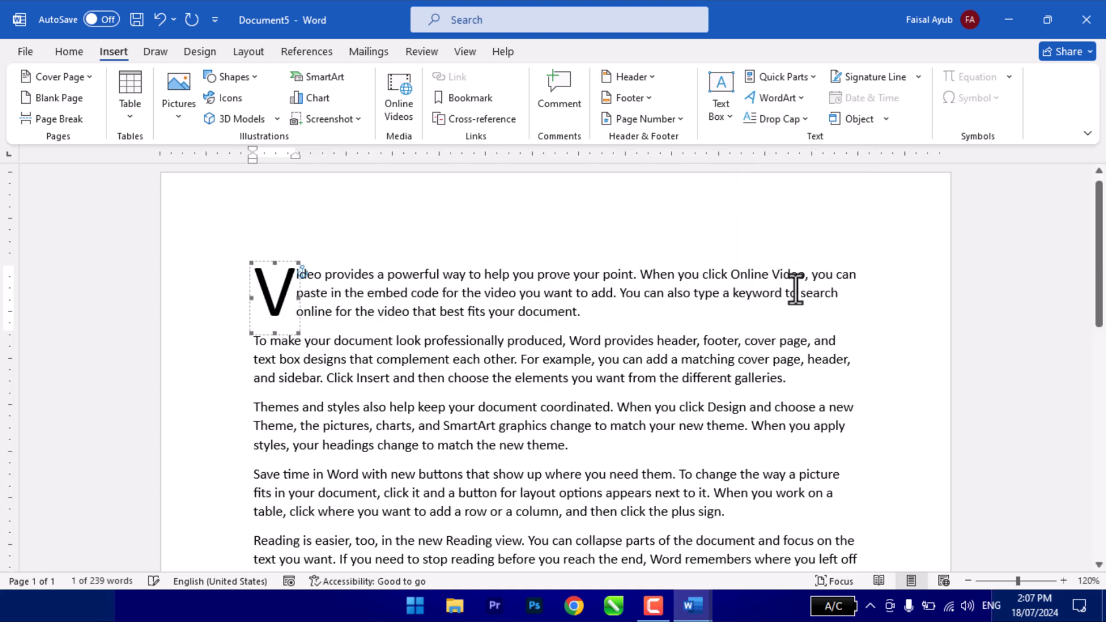
- Set the V drop cap's font to Bauhaus 93 and increase its lines to drop and distance from text
click(780, 120)
click(805, 259)
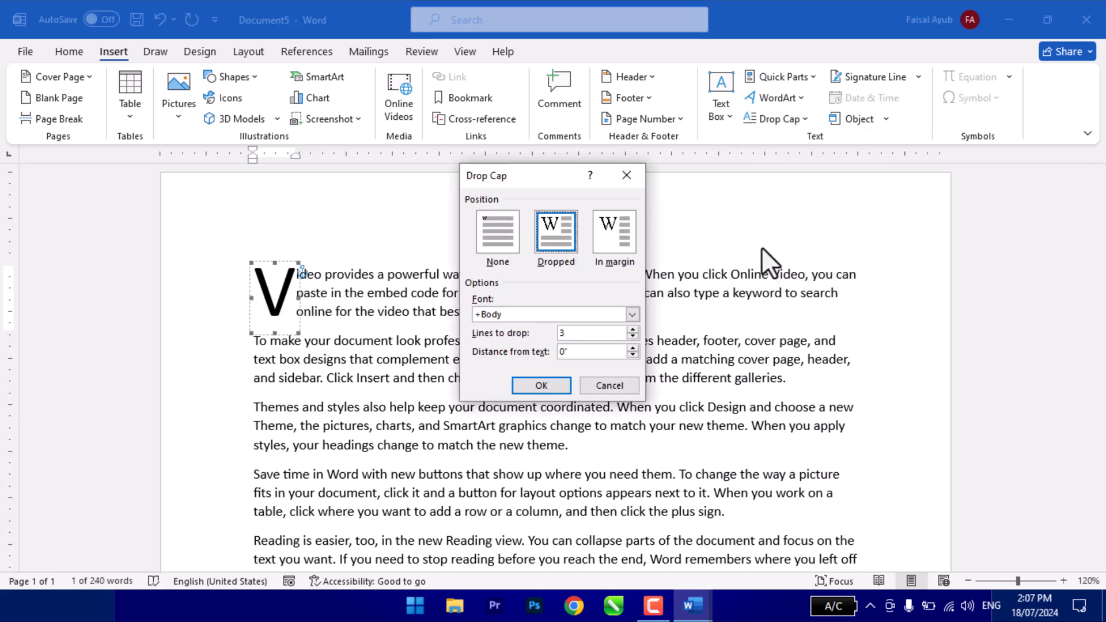
click(632, 314)
scroll(528, 379, down, 5)
click(501, 340)
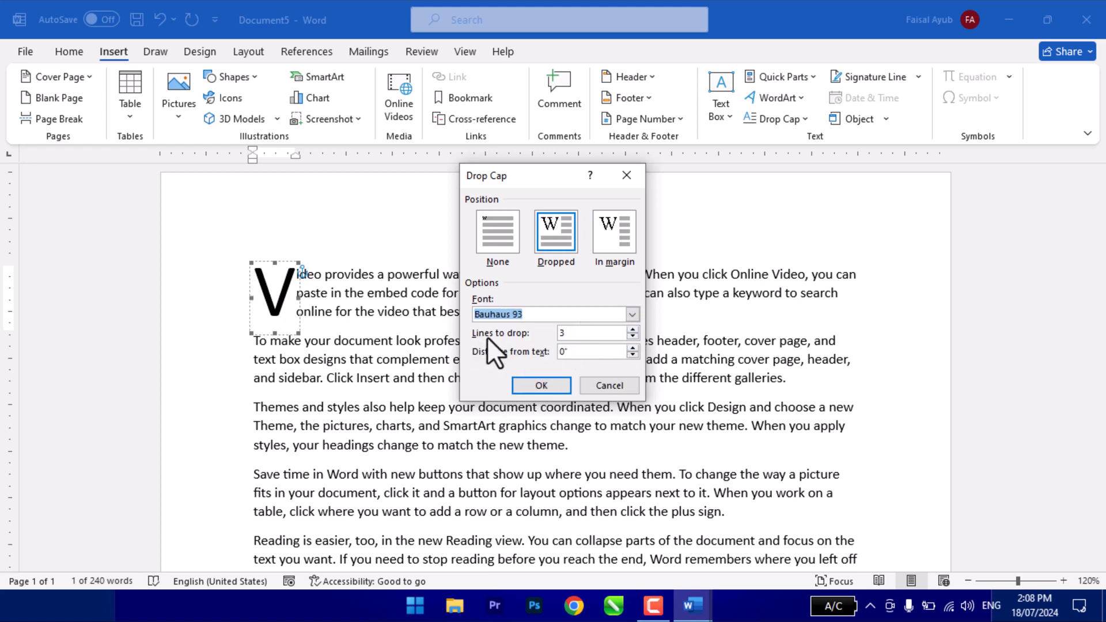
click(634, 329)
click(635, 330)
click(635, 330)
click(635, 330)
click(635, 330)
click(635, 330)
click(635, 330)
click(632, 348)
click(632, 348)
click(633, 347)
click(632, 348)
click(633, 348)
click(558, 387)
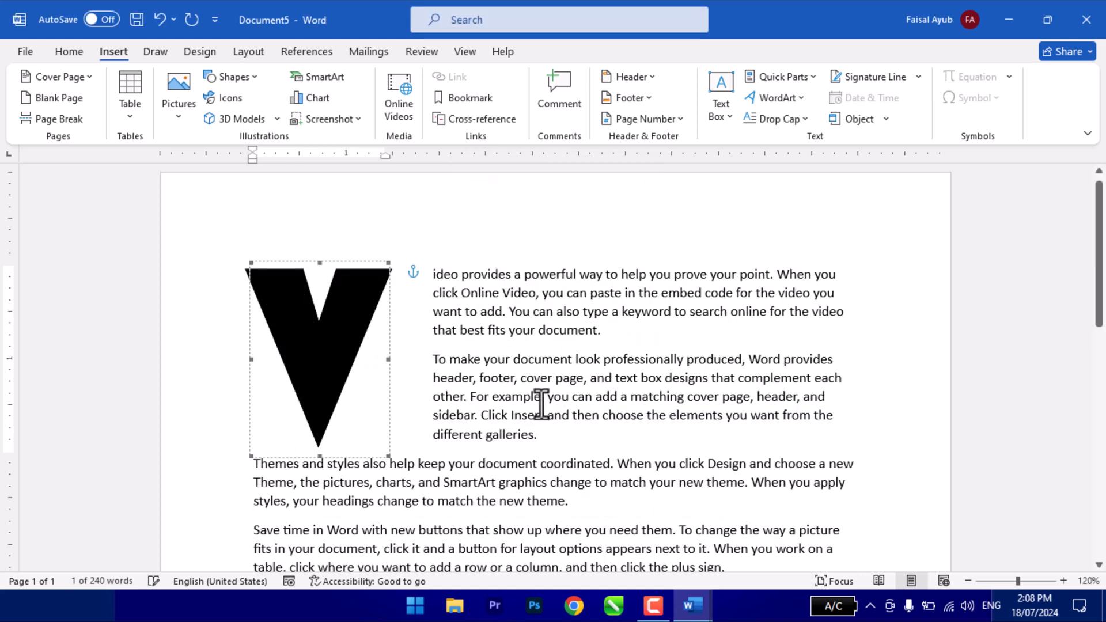
scroll(527, 403, down, 2)
scroll(527, 404, up, 2)
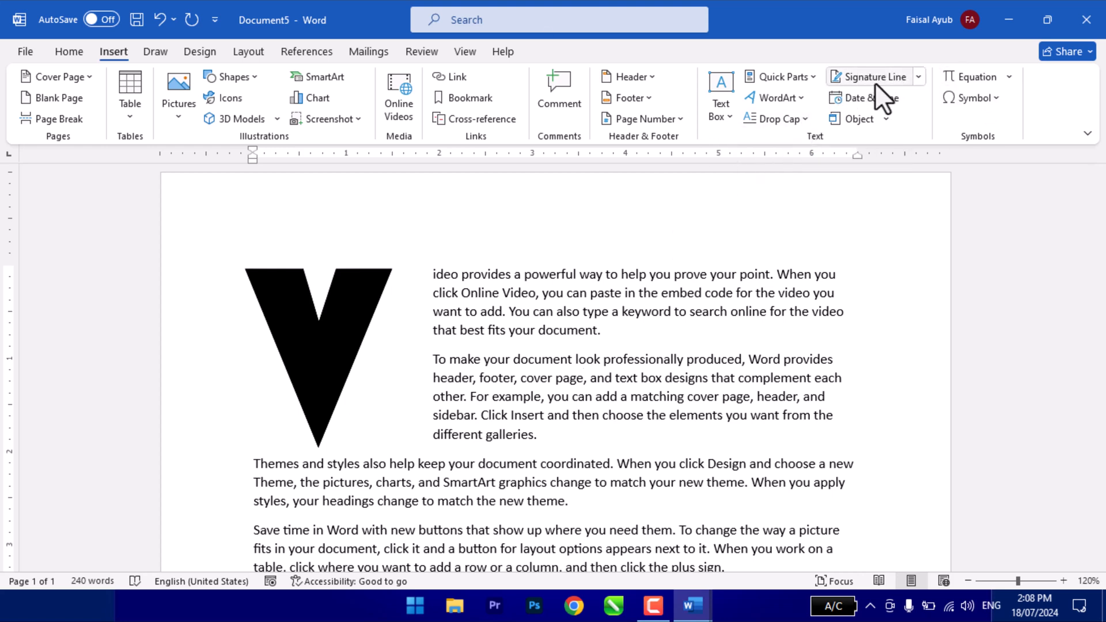
scroll(702, 382, down, 3)
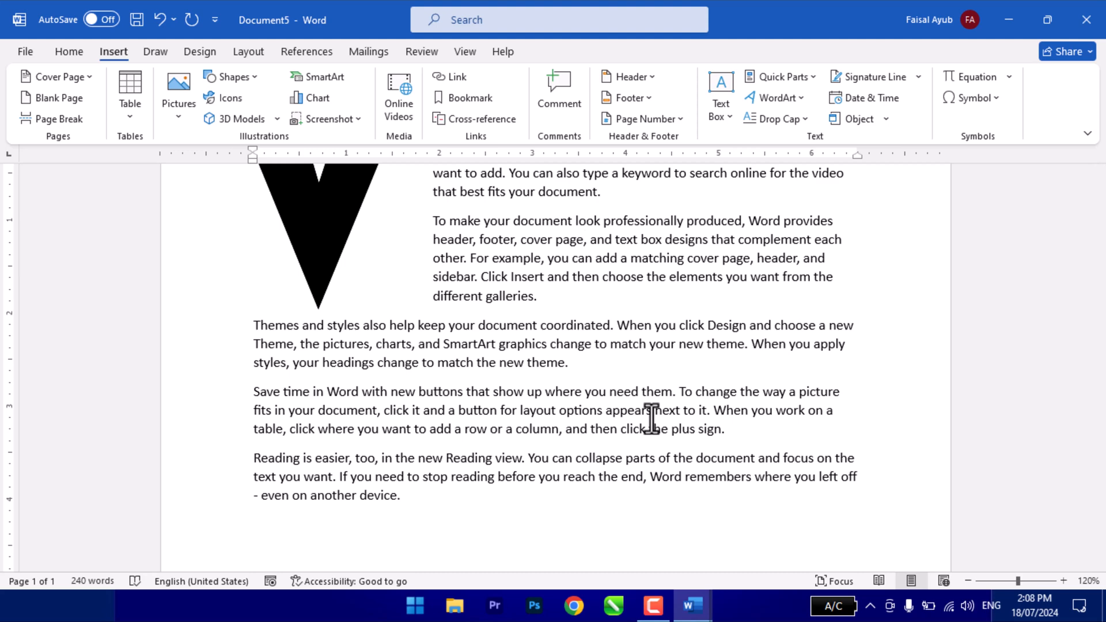
- Add several blank lines after the document's last paragraph and place the insertion point on the last one
scroll(636, 463, down, 2)
click(438, 425)
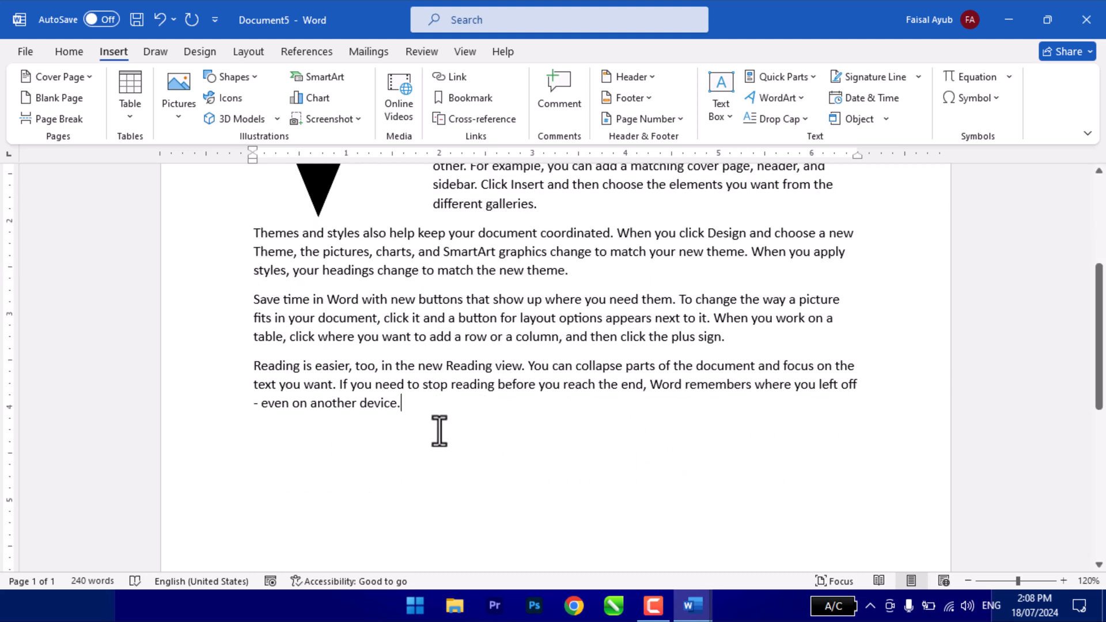
key(Return)
key(Return)
scroll(449, 469, up, 2)
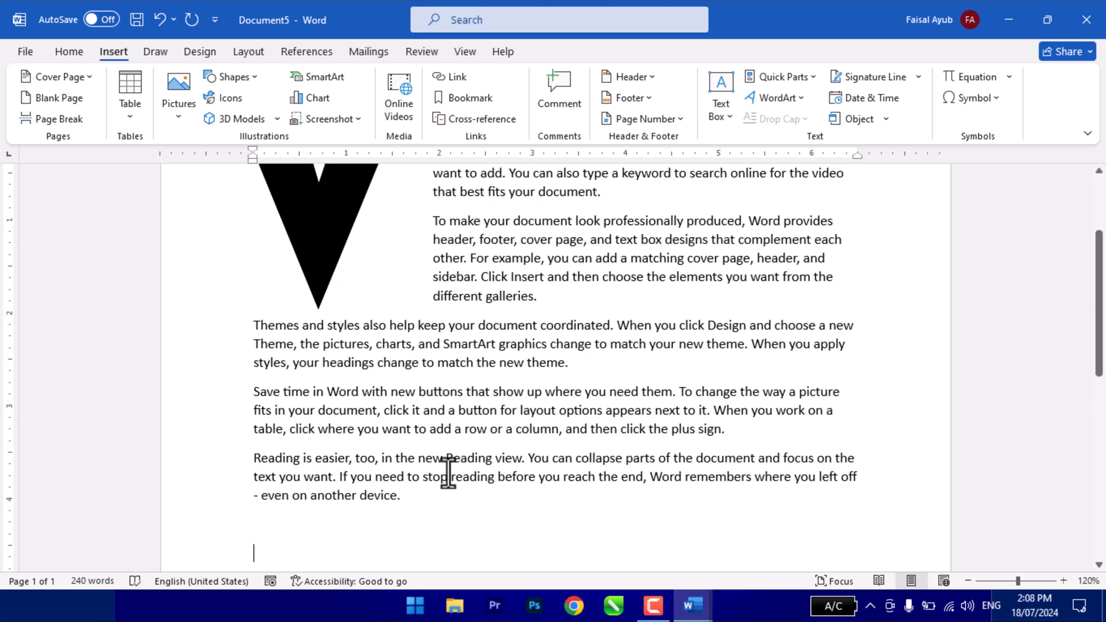
scroll(448, 473, up, 3)
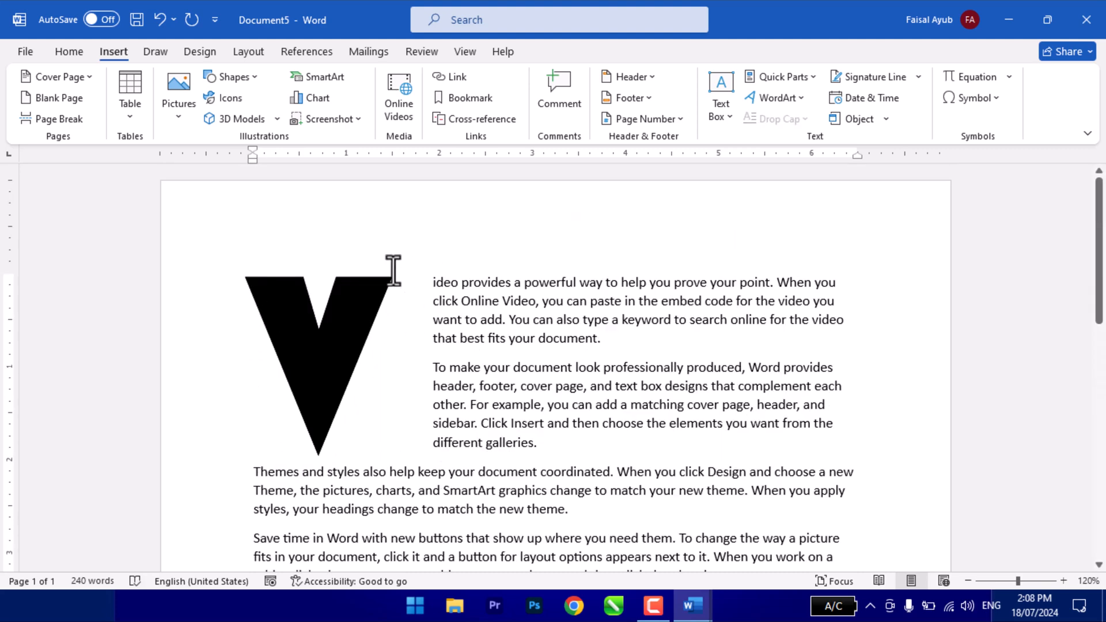
click(249, 286)
click(240, 297)
click(515, 321)
key(ctrl+End)
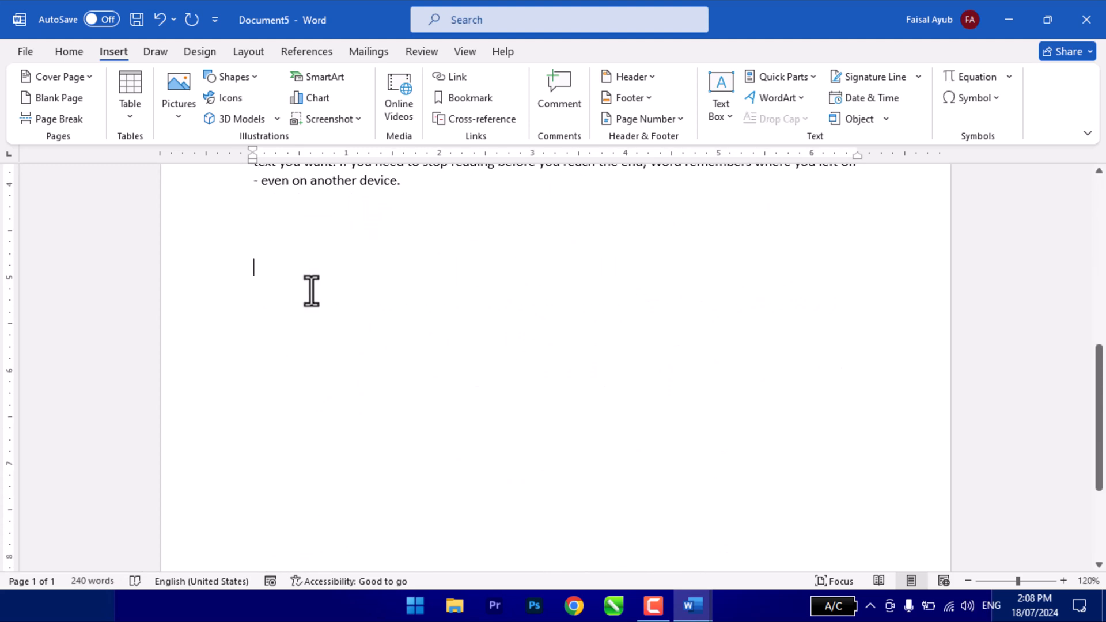
scroll(319, 317, down, 1)
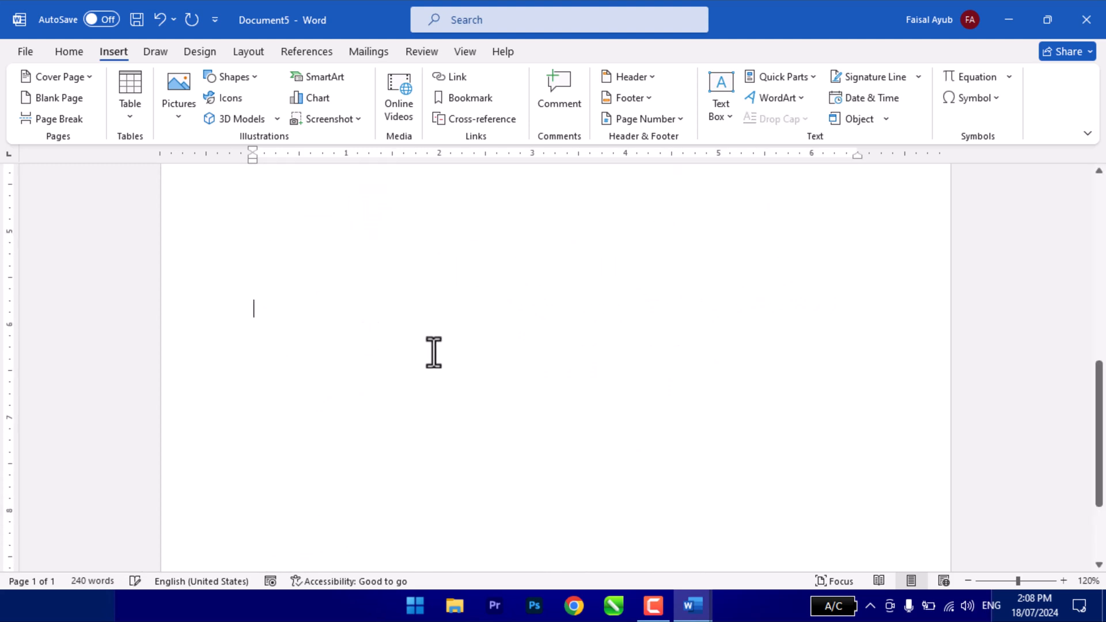
scroll(431, 350, up, 5)
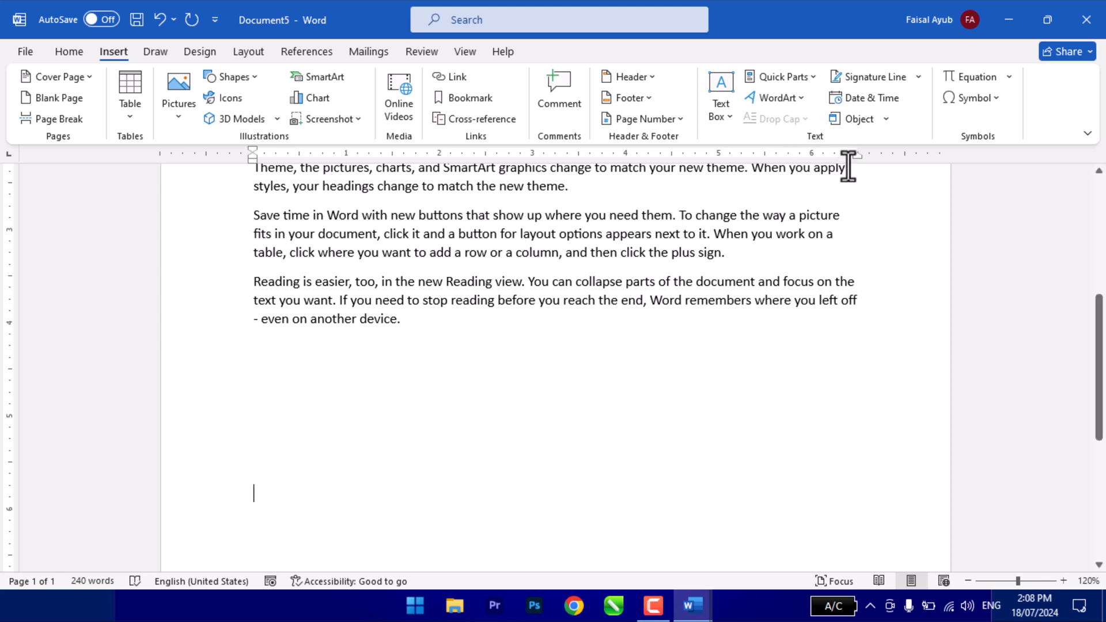
- Start a signature line setup and enter the suggested signer's full name and the title CEO
click(862, 73)
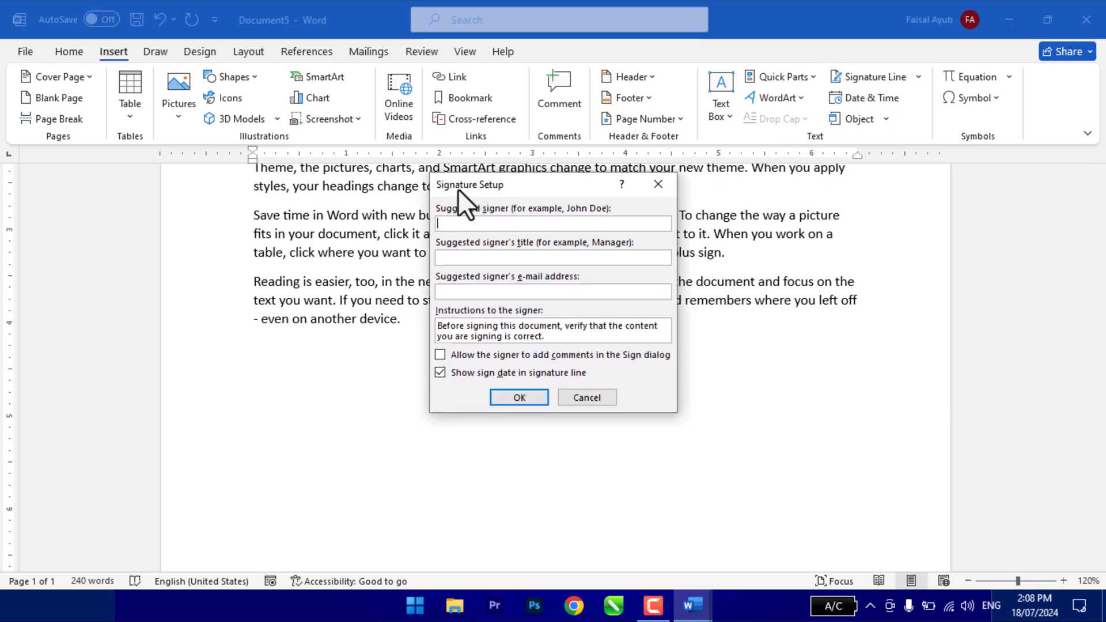
drag(457, 186, 517, 153)
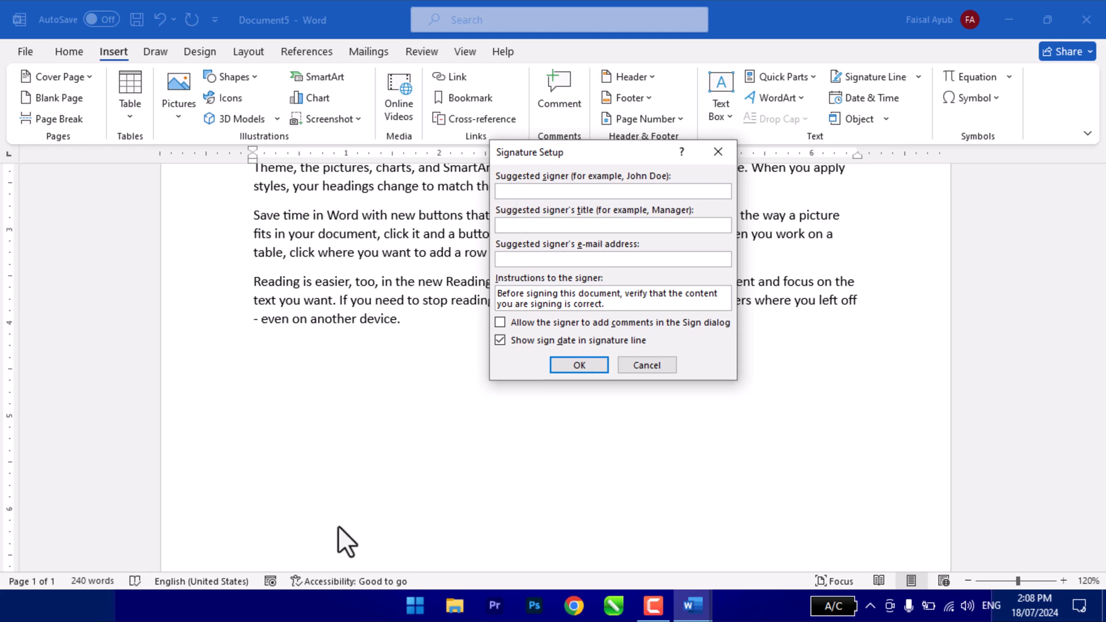
click(514, 225)
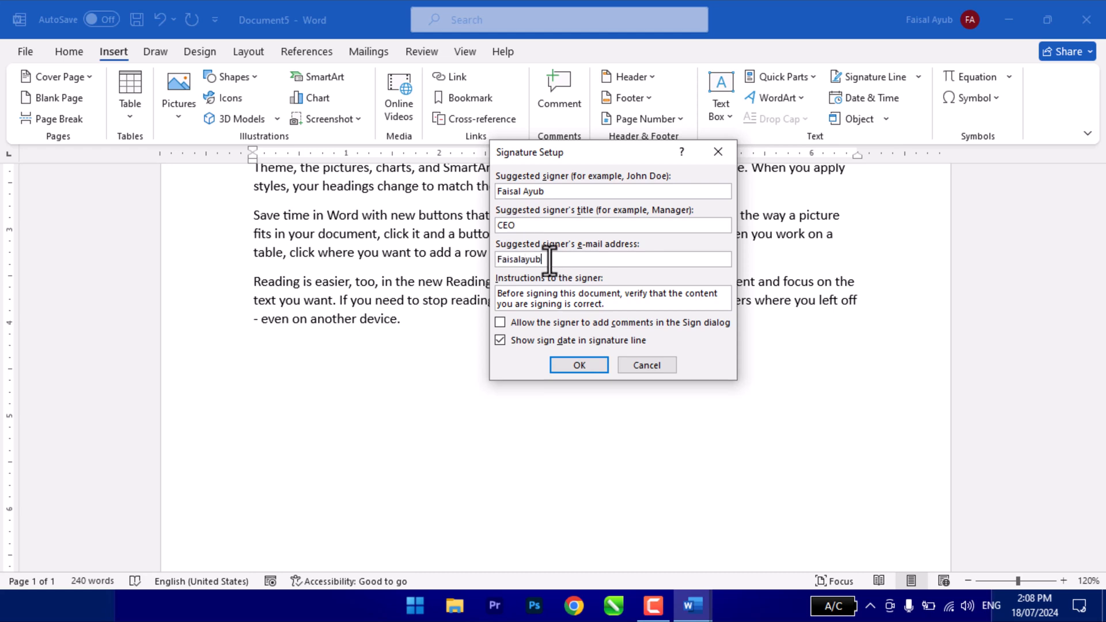
- Enter the signer's e-mail address, allow comments in the Sign dialog, and insert the signature line
key(BackSpace)
key(BackSpace)
text(gmaiocom)
key(BackSpace)
key(BackSpace)
key(BackSpace)
text(.com)
click(563, 320)
click(579, 365)
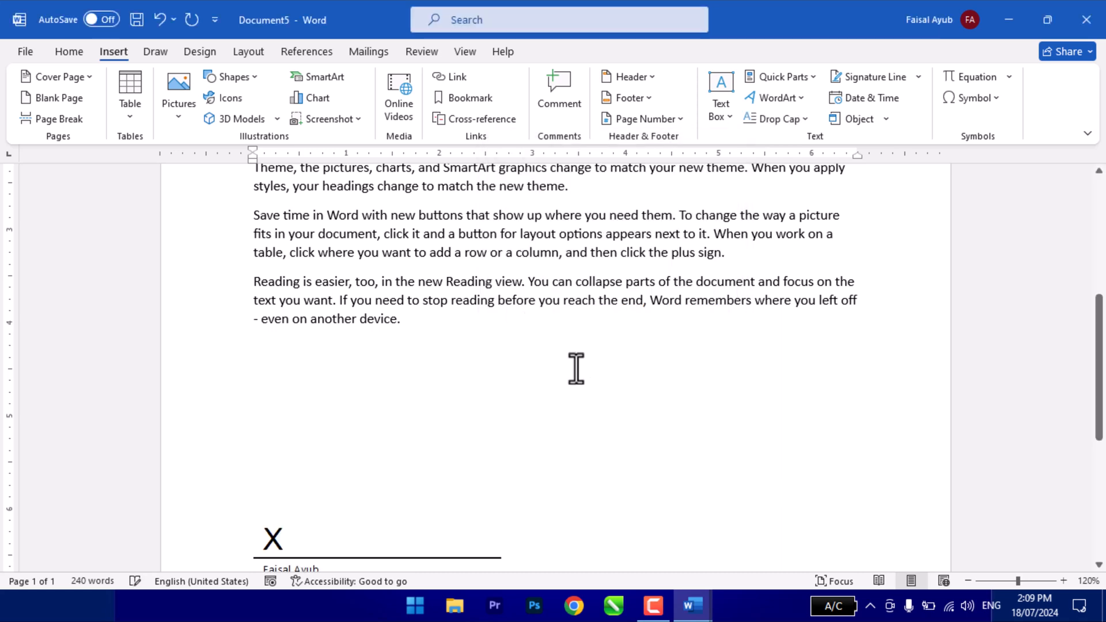
- Select the signature line below the document's paragraphs
scroll(499, 413, down, 3)
scroll(342, 404, down, 1)
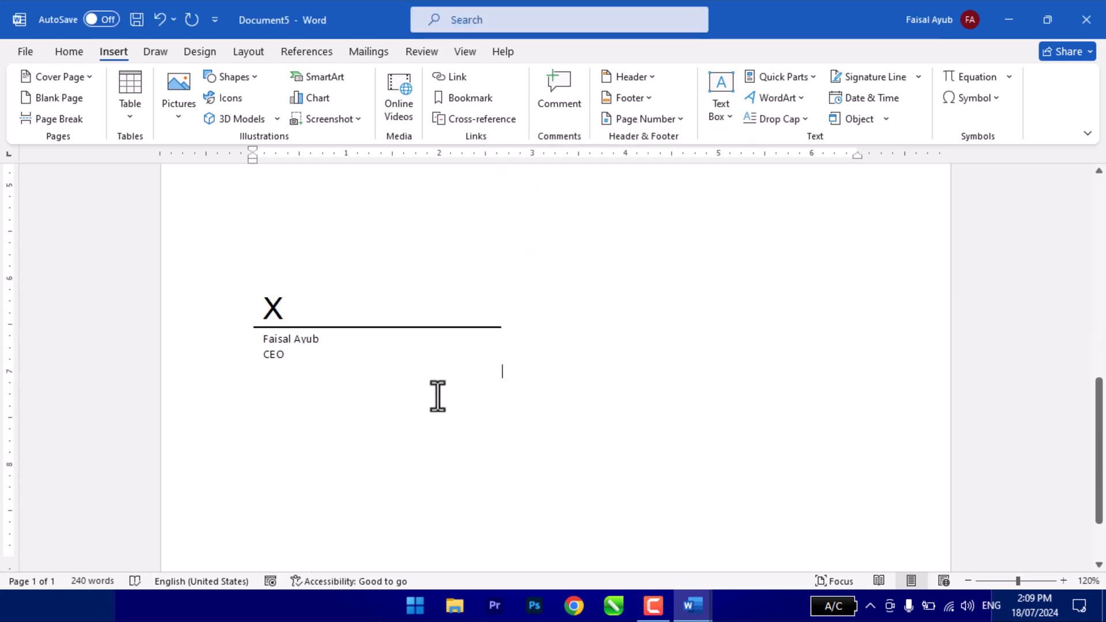
click(399, 446)
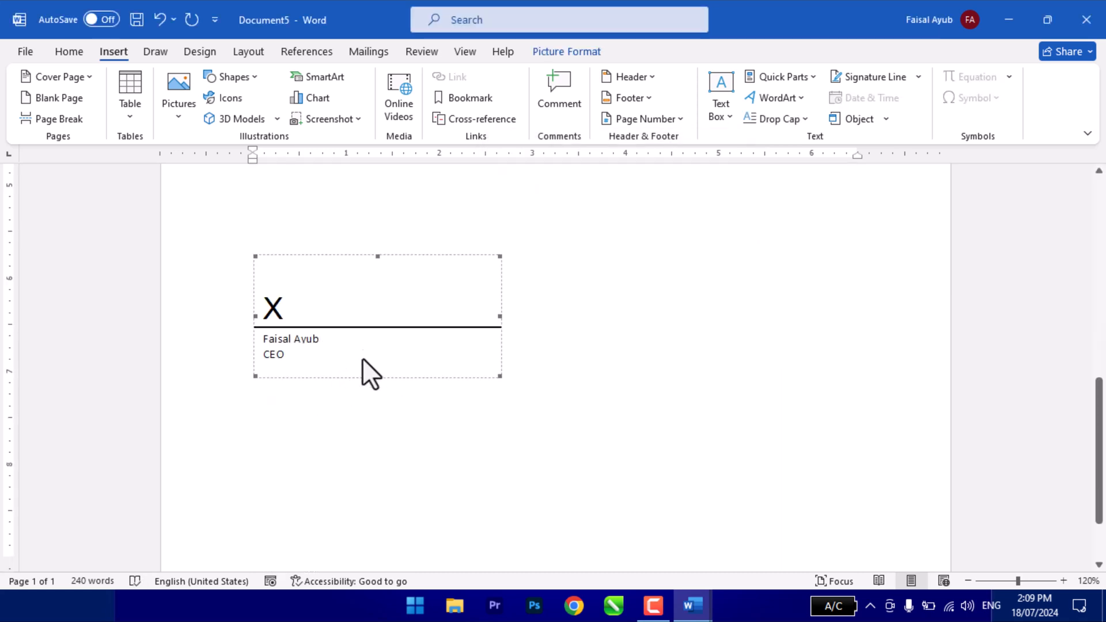
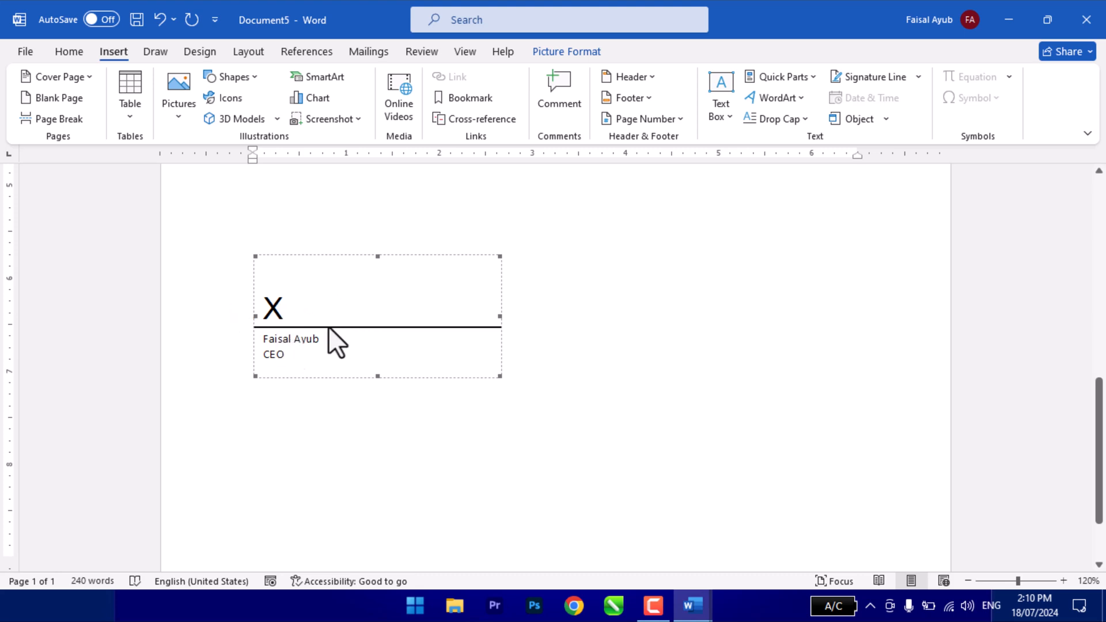
- Set the signature line's text wrapping to Behind Text and move it to the right side of the page
click(555, 54)
click(529, 118)
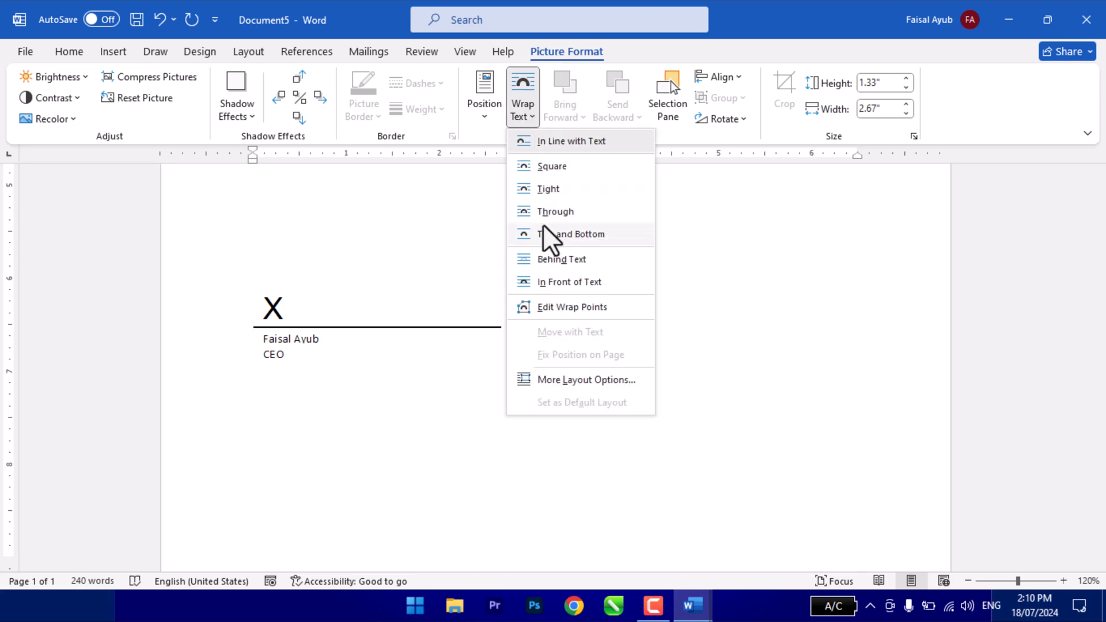
click(544, 256)
click(311, 308)
mouse_move(311, 308)
mouse_down()
mouse_move(693, 365)
mouse_move(661, 375)
mouse_up()
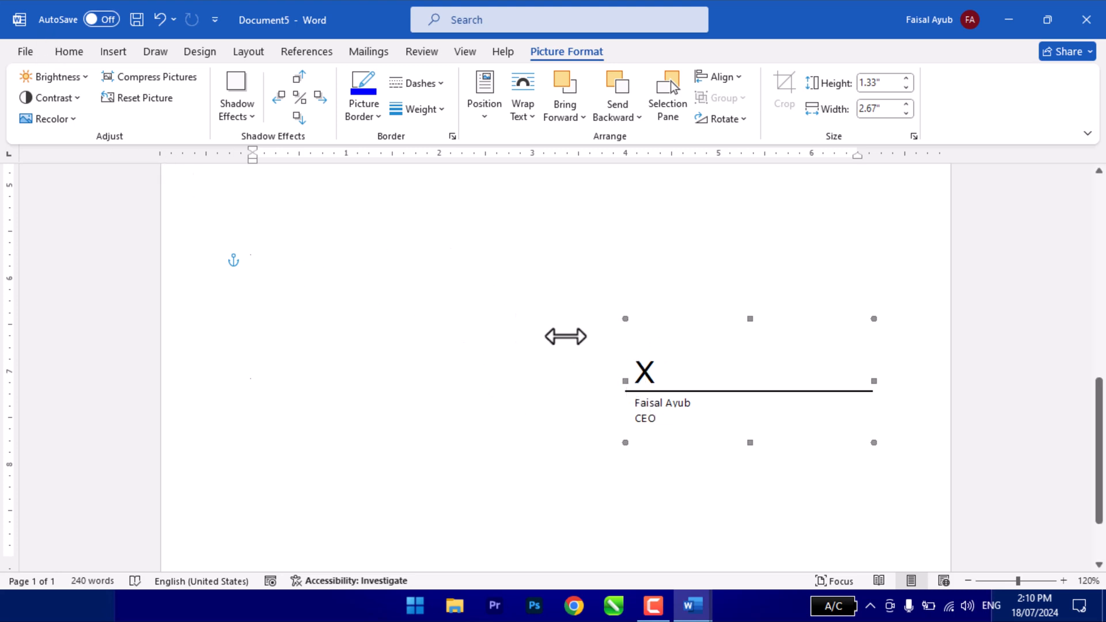
click(357, 285)
- Draw a rectangle about 0.61 inches wide and 0.43 inches high over the X on the signature line
click(120, 51)
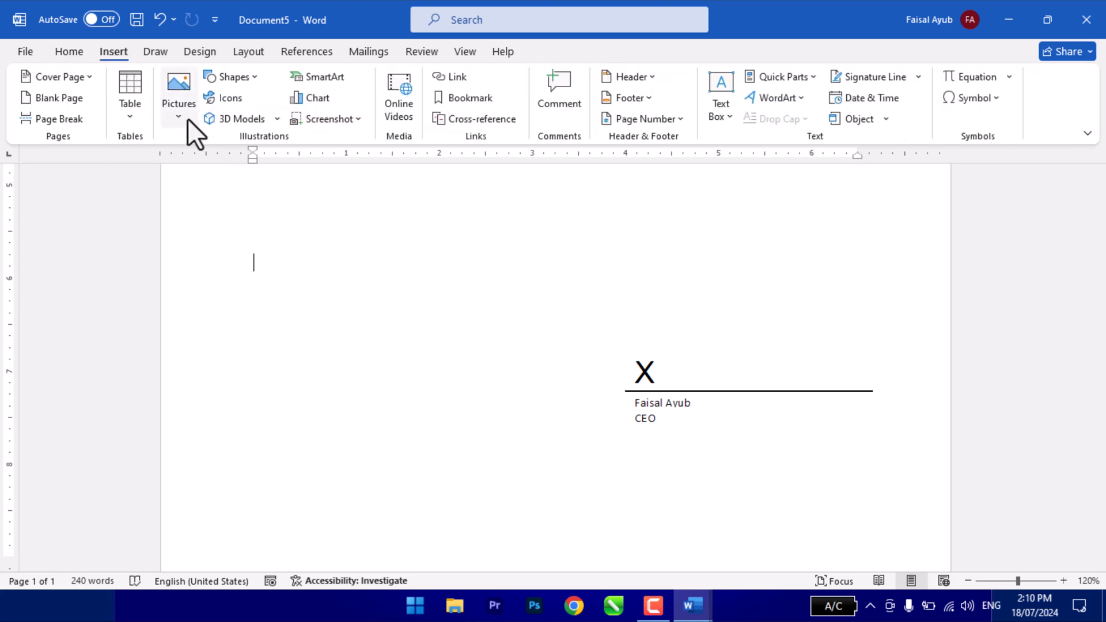
click(233, 78)
click(264, 113)
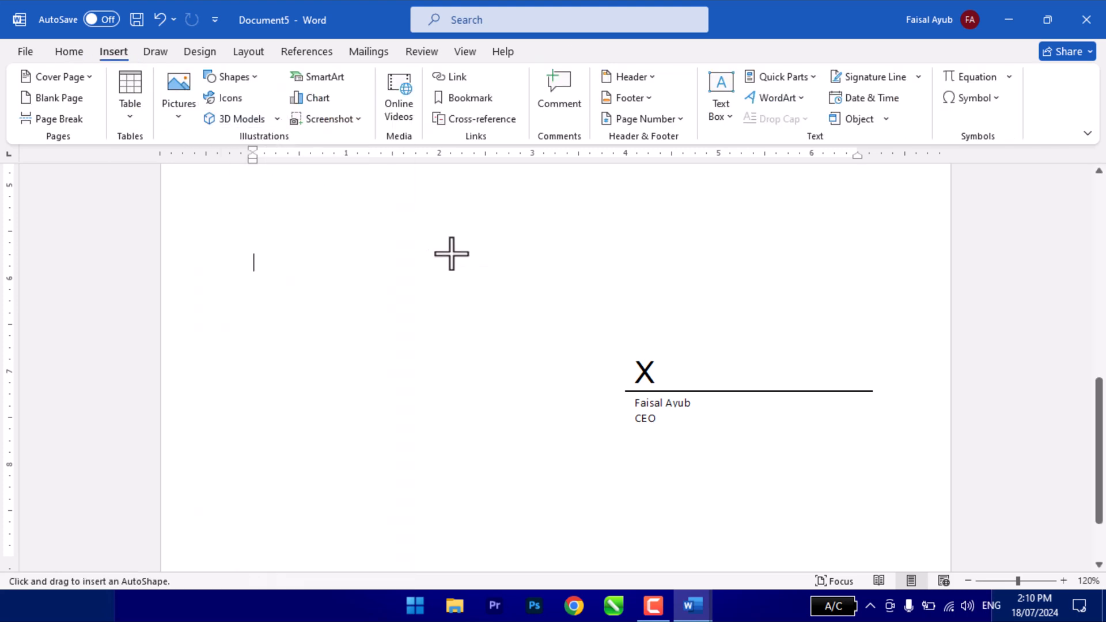
drag(618, 349, 676, 389)
- Fill the rectangle covering the X with white and remove its outline
click(371, 76)
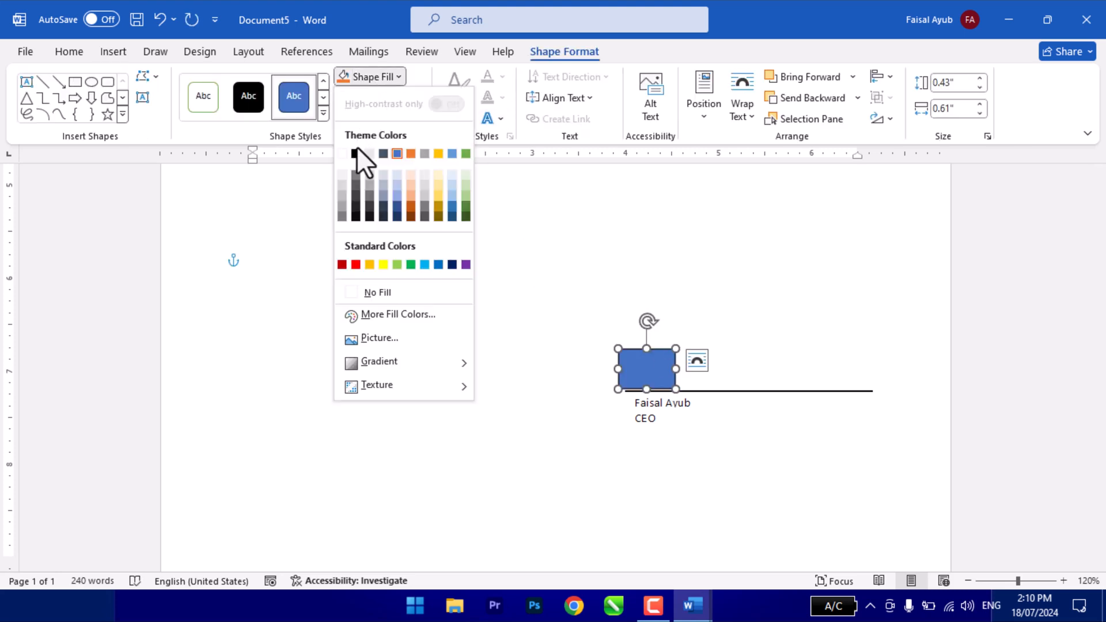
click(348, 153)
click(389, 97)
click(374, 314)
click(593, 443)
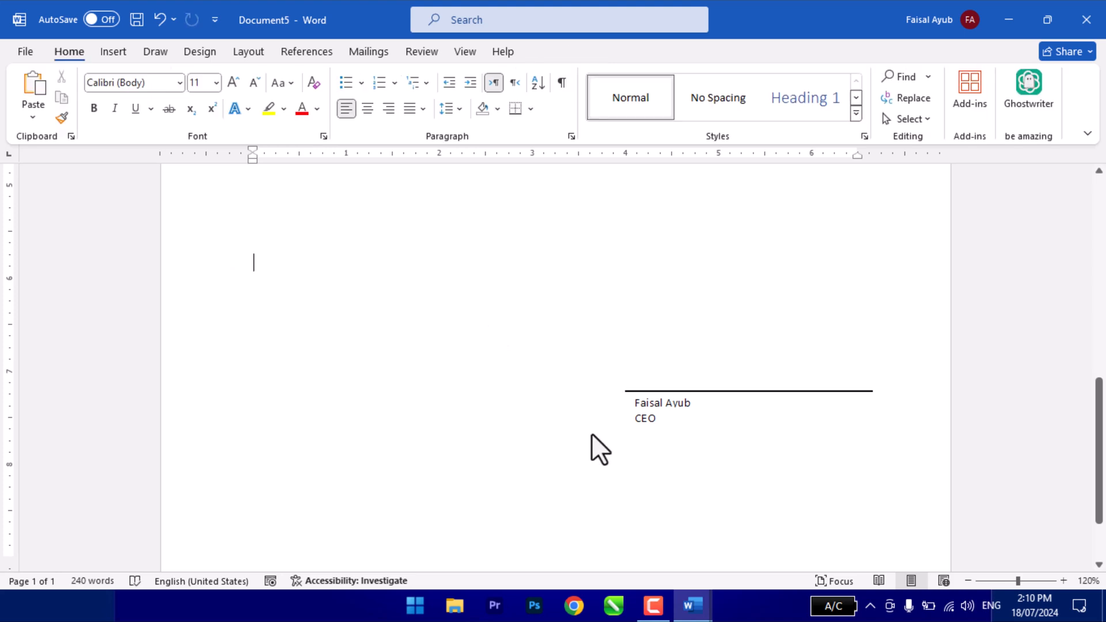
click(667, 371)
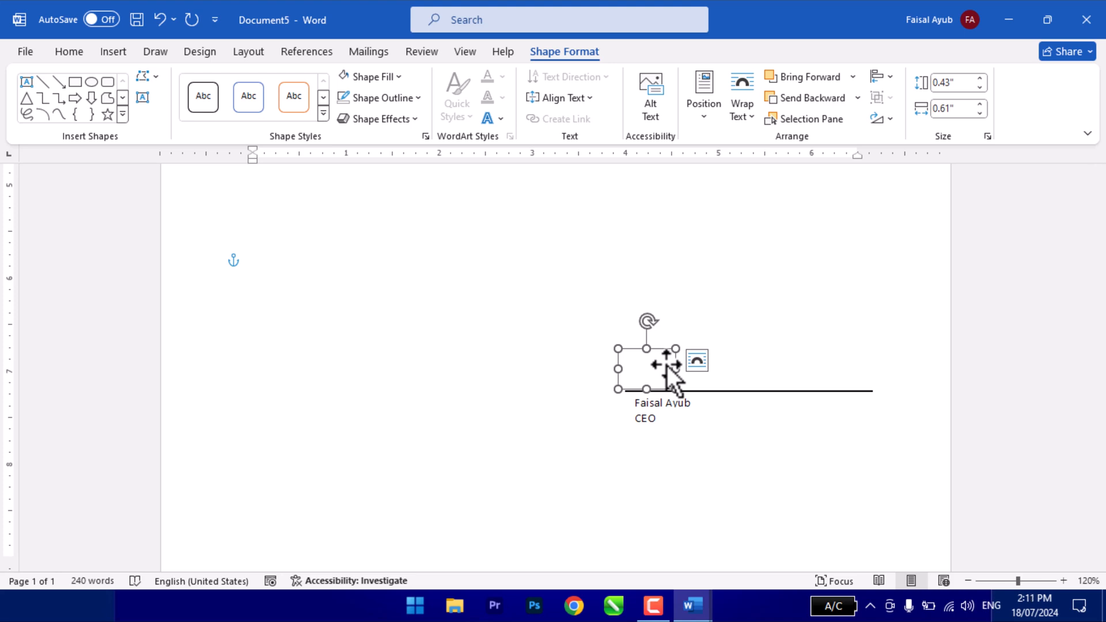
key(Delete)
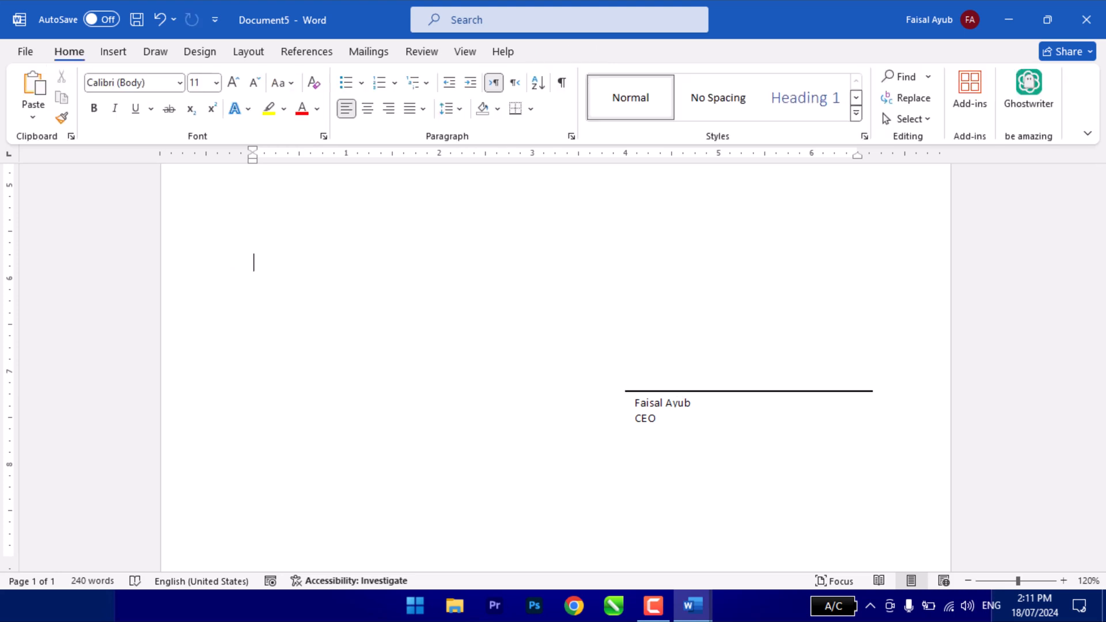
- Place the insertion point below the signer's title and open the date and time formats
click(115, 52)
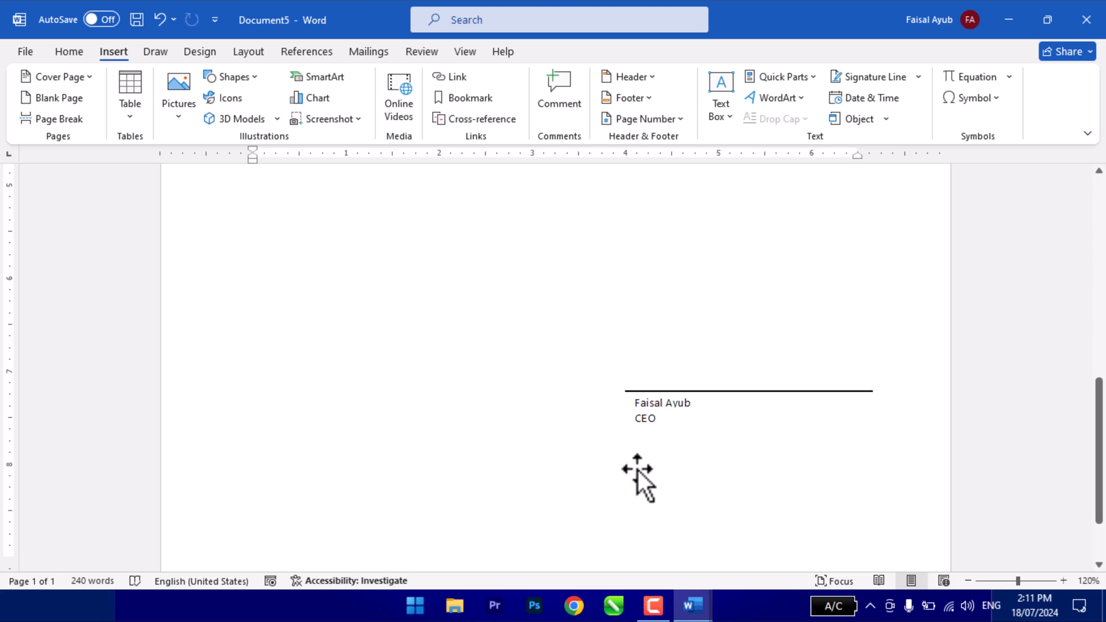
click(868, 97)
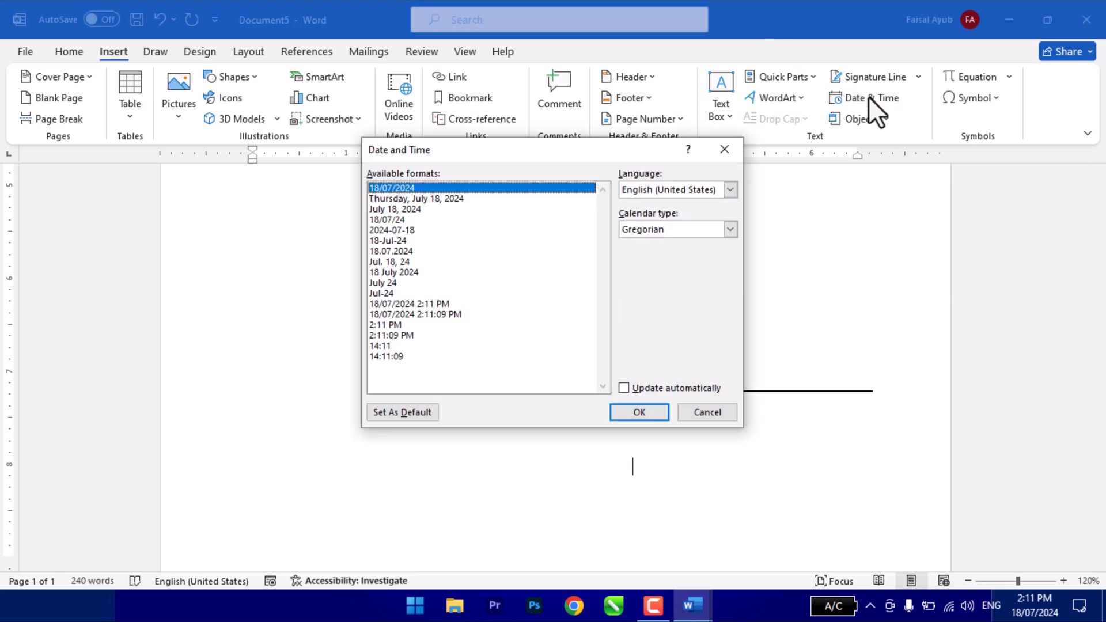
- Preview the date formats in Urdu (Pakistan), return to English (United States), and try the long date and date-with-time formats
click(658, 189)
click(654, 212)
click(655, 196)
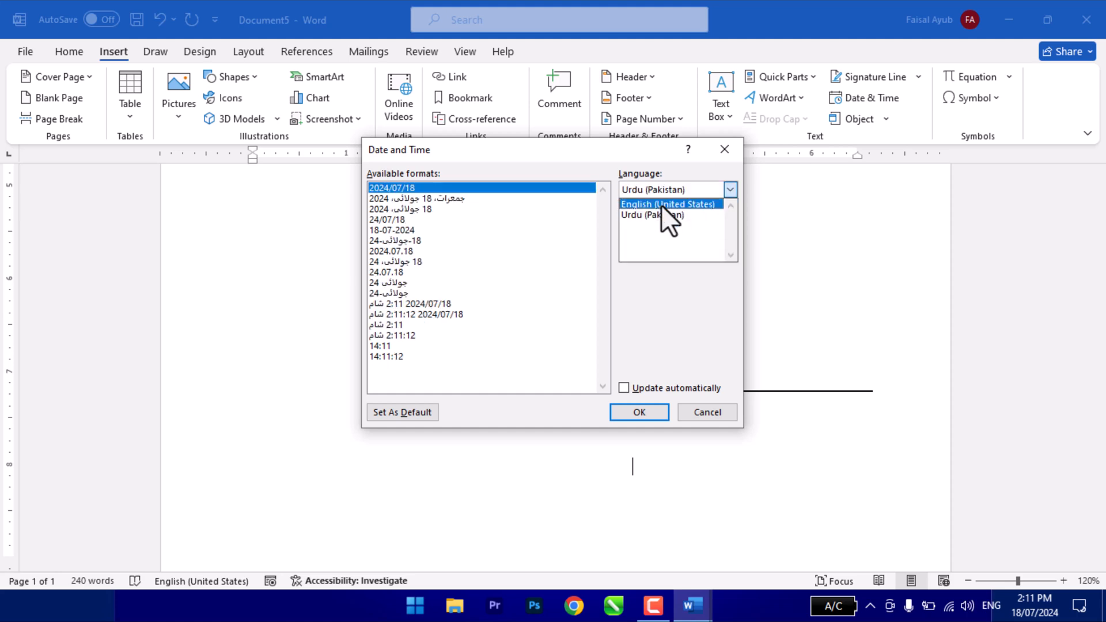
click(661, 206)
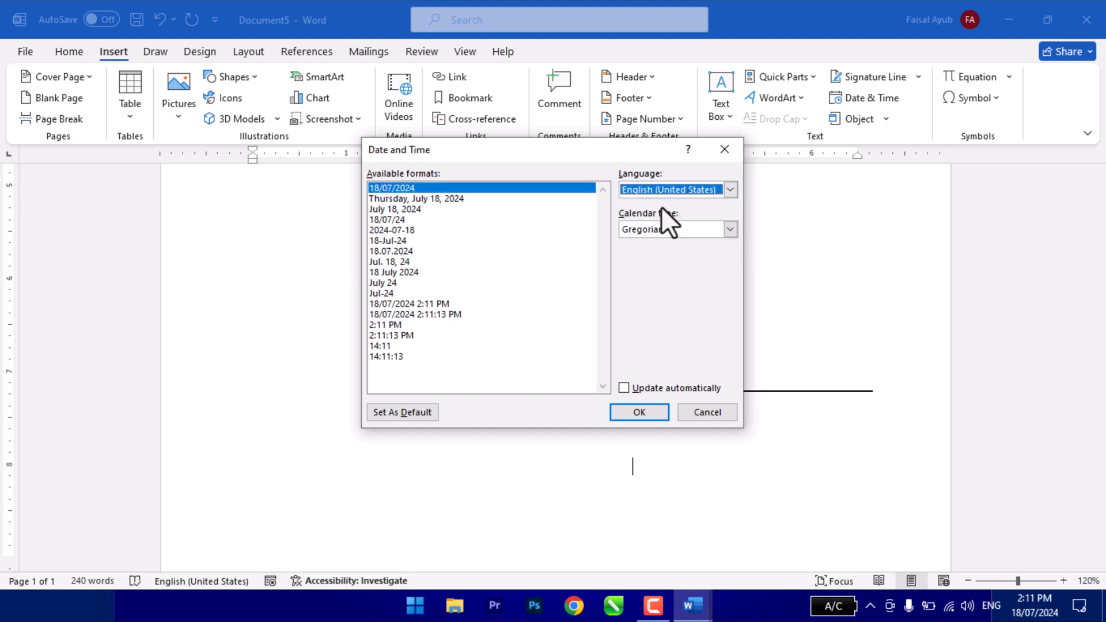
click(405, 199)
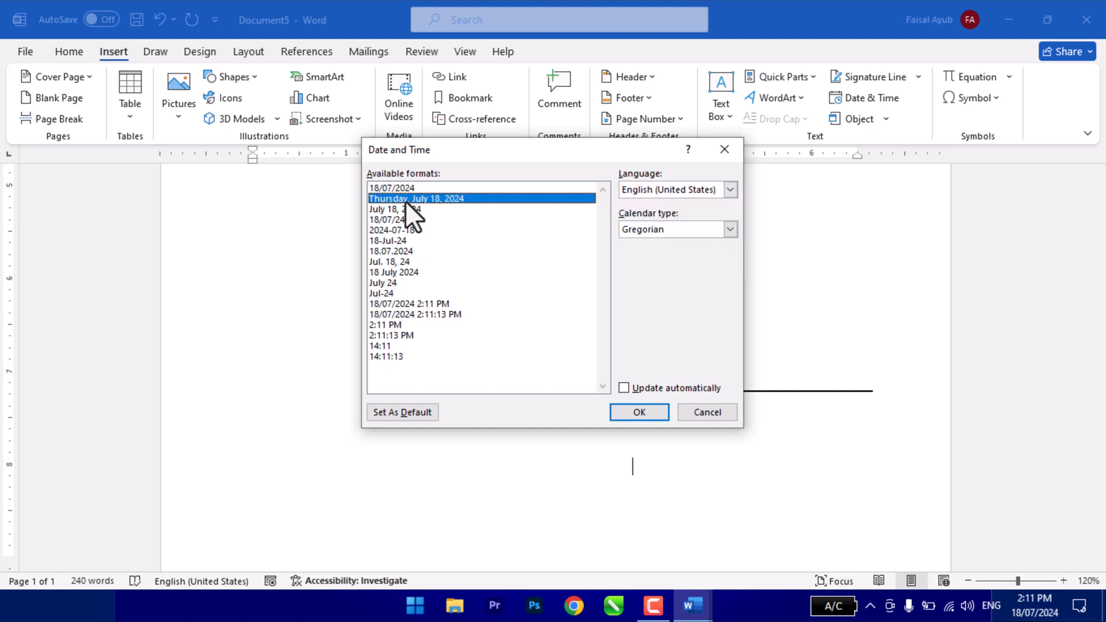
click(396, 303)
- Try the Hijri and Umm al-Qura calendar types and return to Gregorian
click(638, 230)
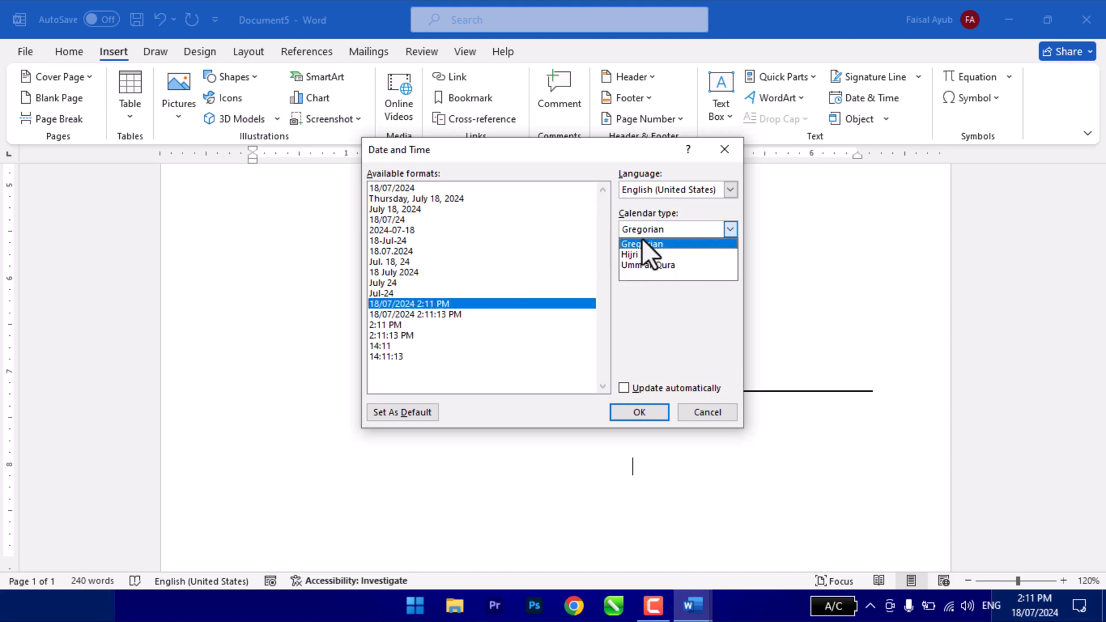
click(644, 254)
click(642, 230)
click(652, 265)
click(644, 236)
click(646, 244)
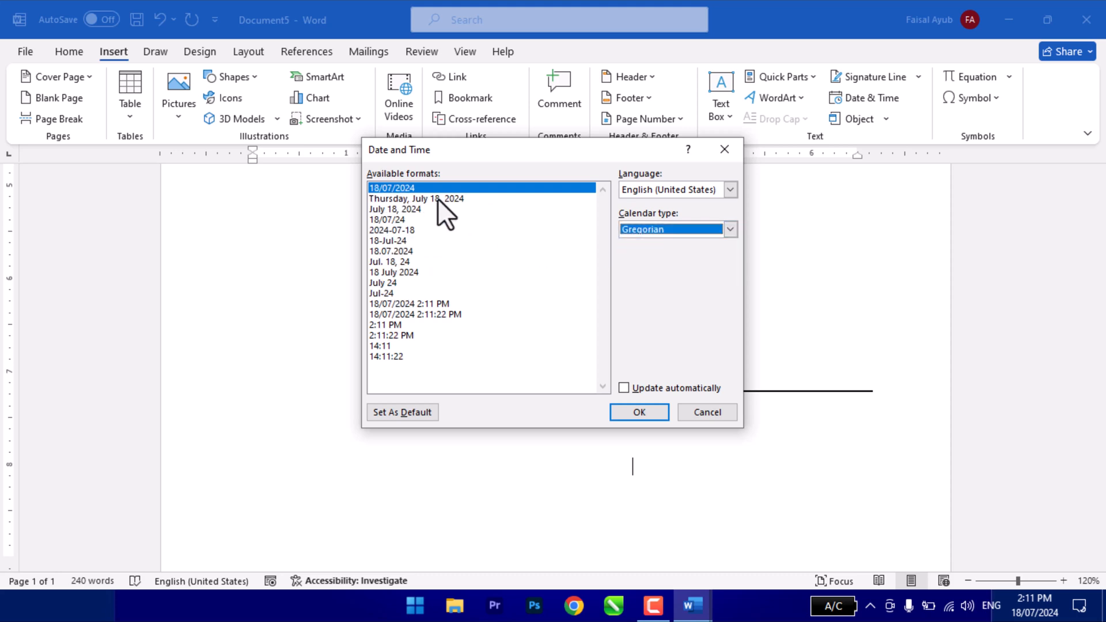
- Insert the date and time in the 18/07/2024 2:11 PM format with automatic updating below the signature line
click(403, 304)
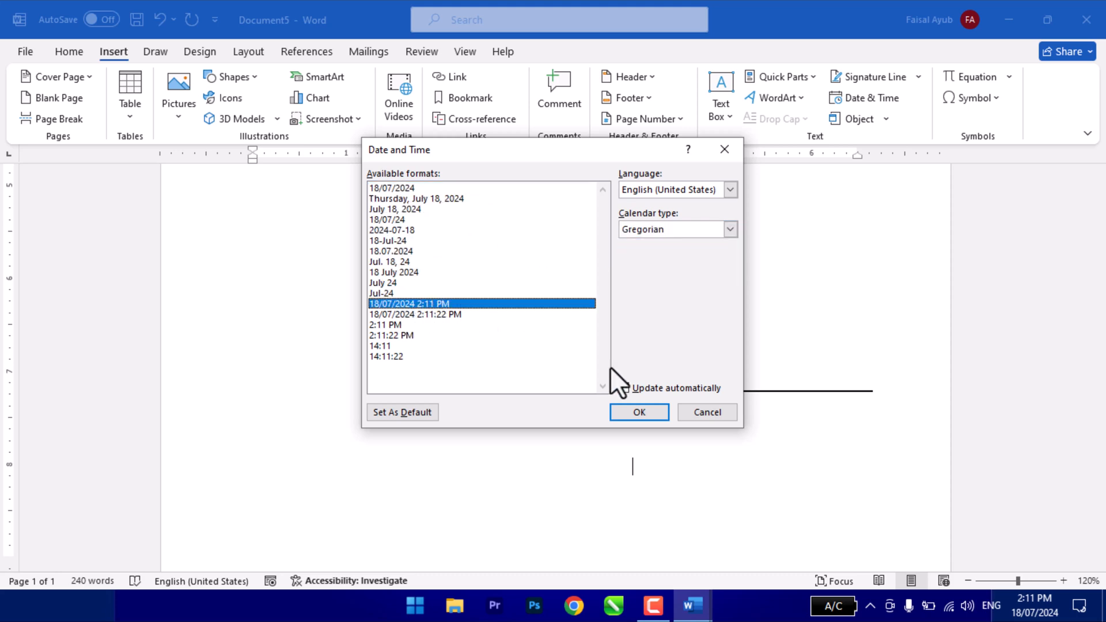
click(633, 389)
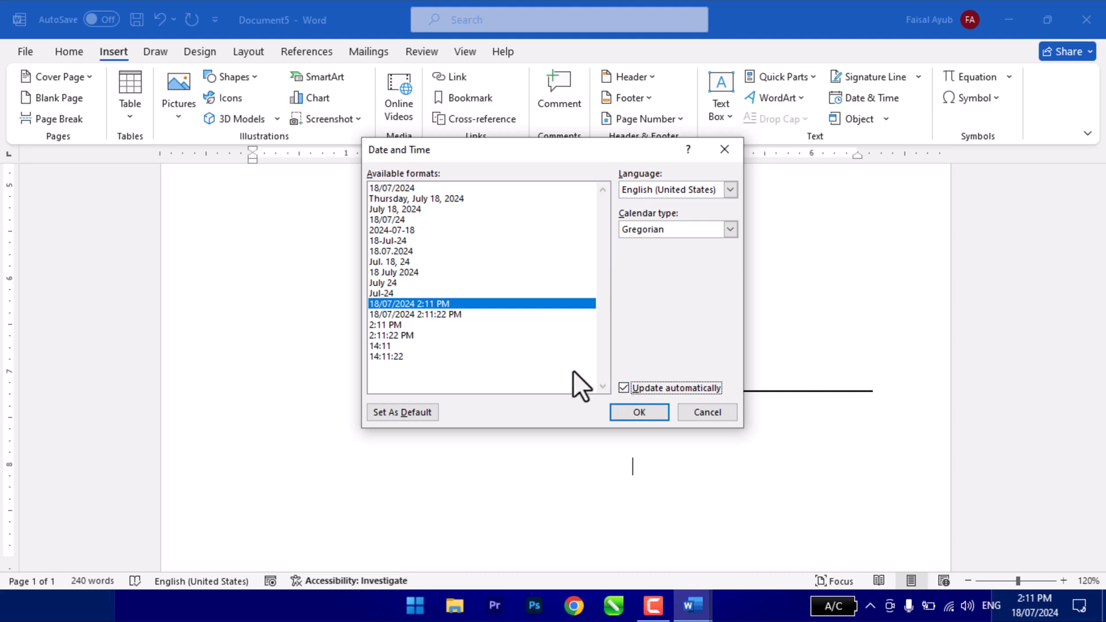
click(632, 413)
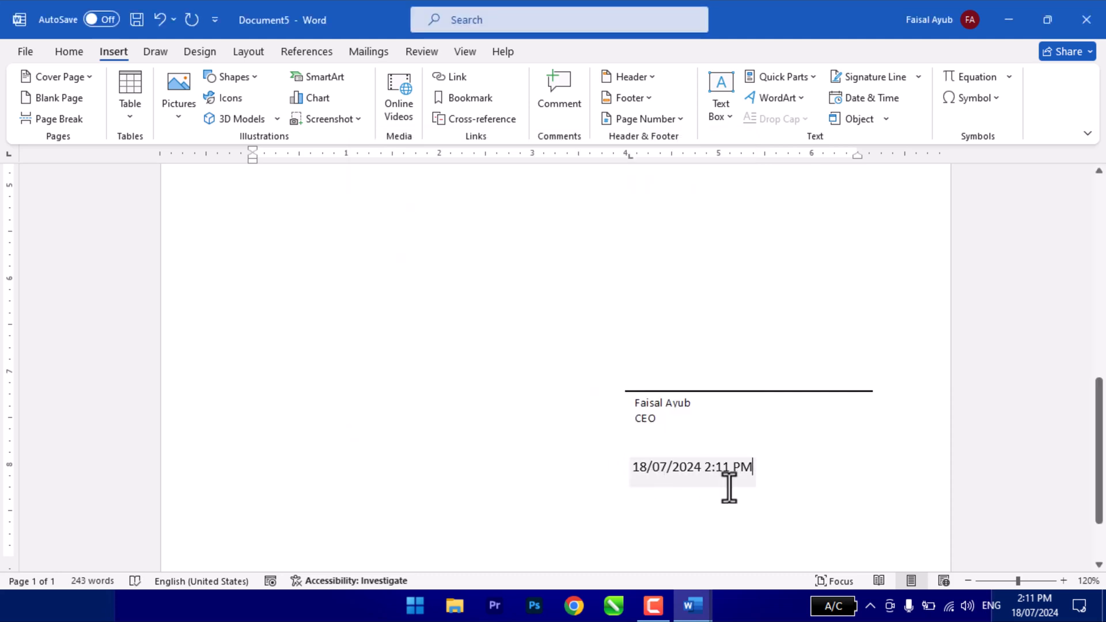
- Insert a new Bitmap Image object and hand-draw a signature in it with a Paint brush
click(670, 446)
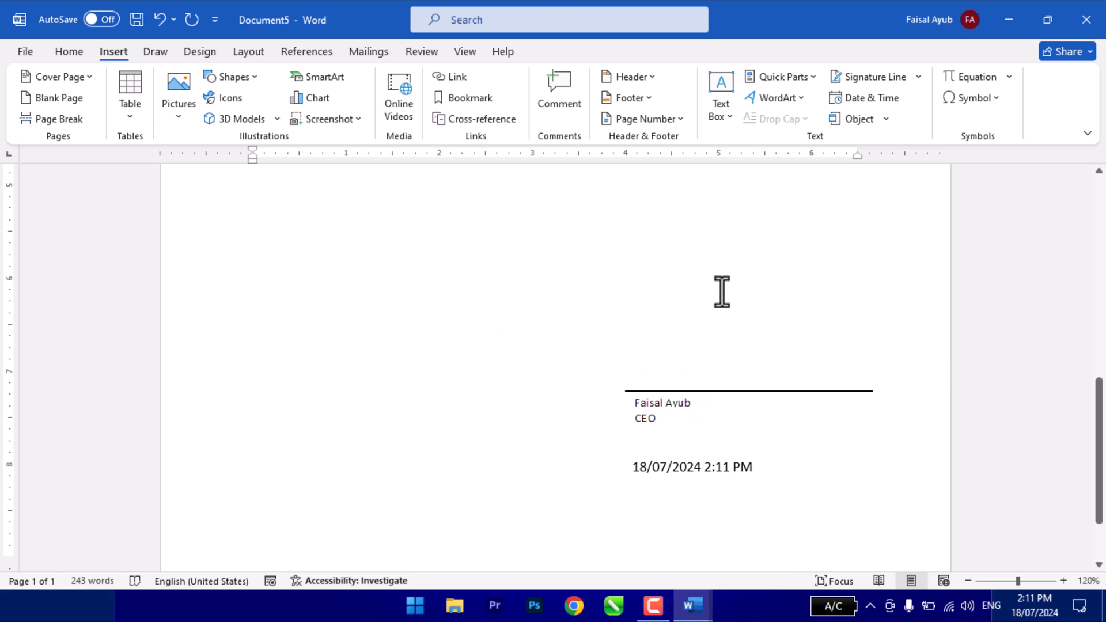
click(886, 119)
click(890, 142)
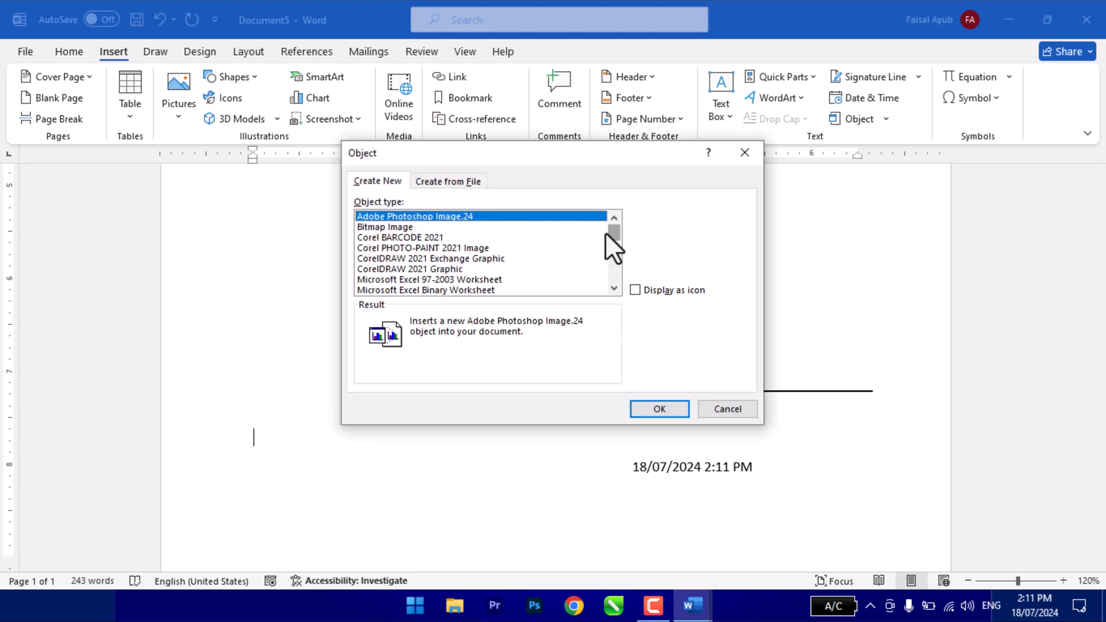
click(375, 228)
click(657, 410)
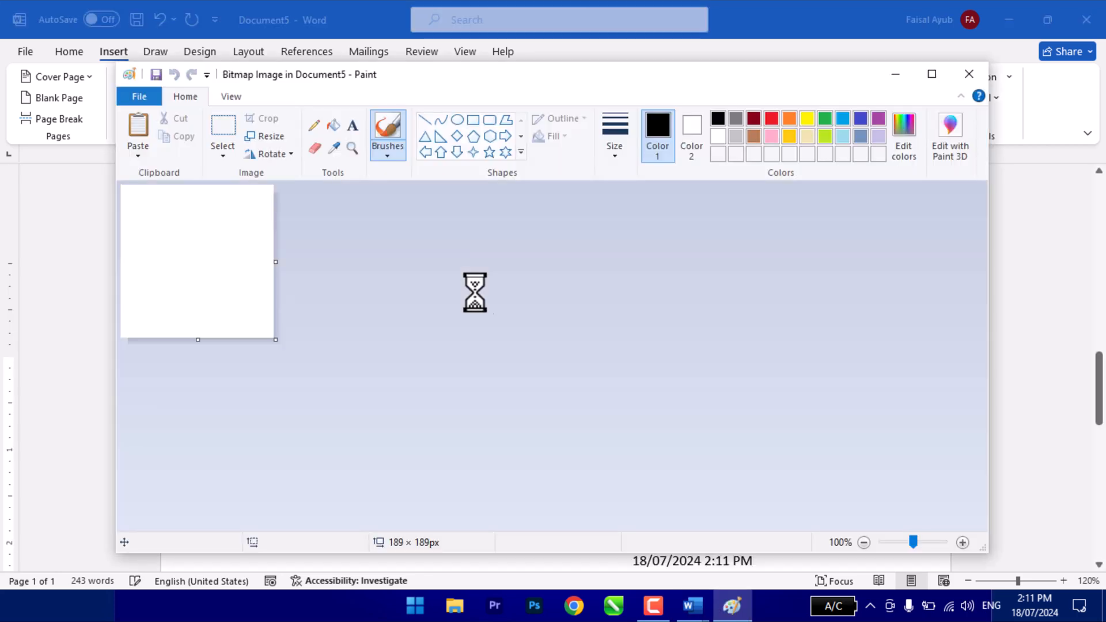
mouse_move(158, 230)
mouse_down()
mouse_move(146, 280)
mouse_move(168, 231)
mouse_move(154, 257)
mouse_move(199, 245)
mouse_move(218, 269)
mouse_move(255, 214)
mouse_up()
click(969, 74)
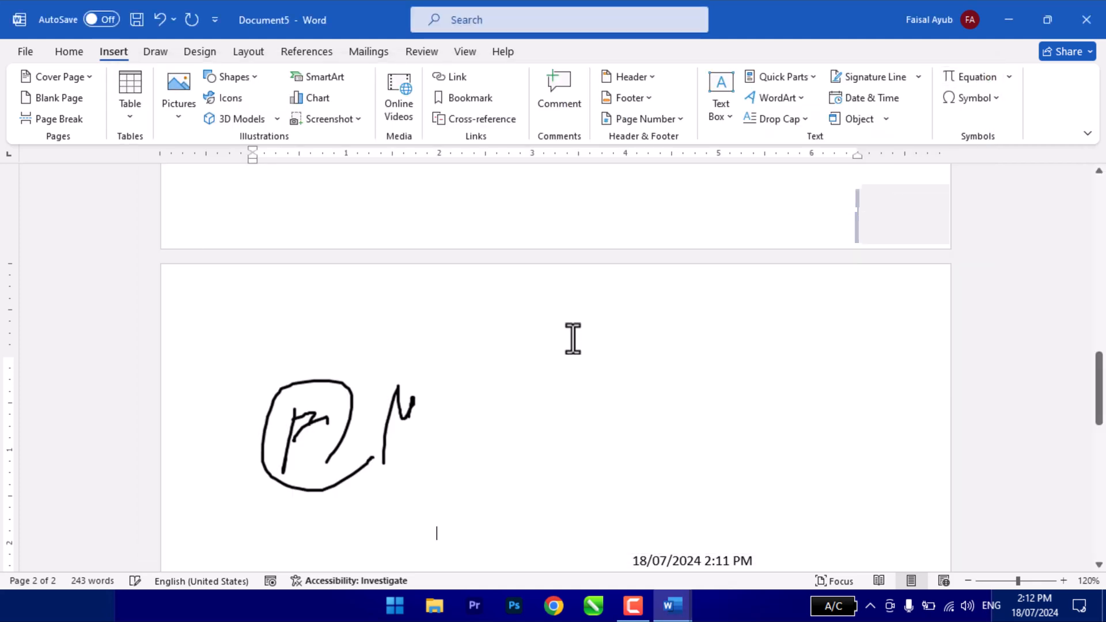
- Set the text wrapping of the drawn signature image to Behind Text
click(323, 452)
click(561, 50)
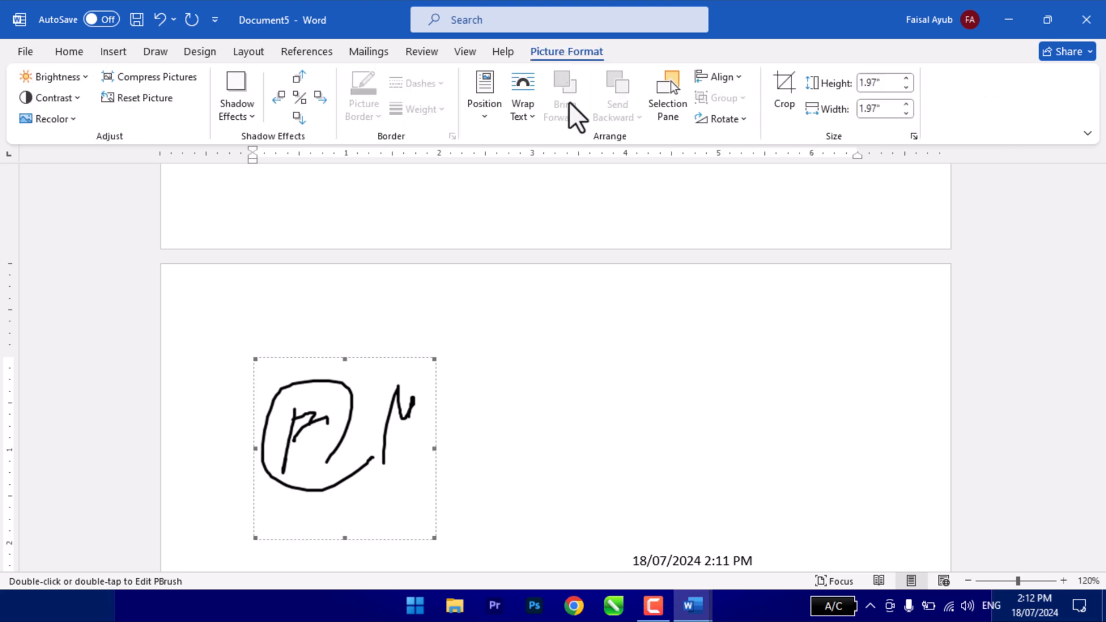
click(522, 104)
click(549, 258)
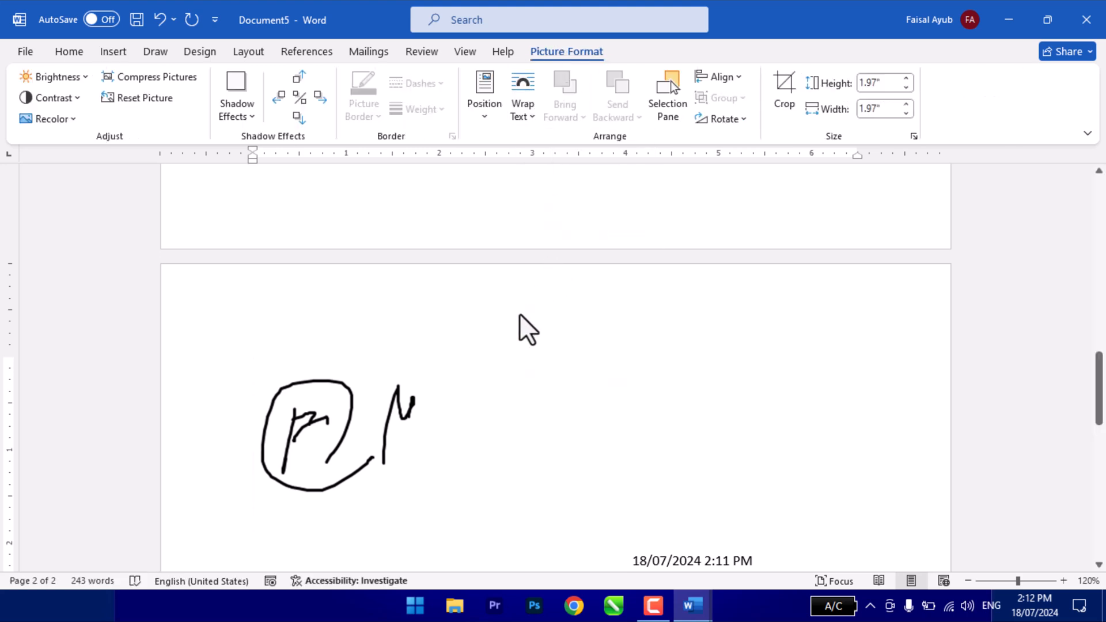
- Move the drawn signature just above the signature line and stretch it wider to match the line
mouse_move(343, 412)
mouse_down()
mouse_move(731, 183)
mouse_move(708, 178)
mouse_move(717, 271)
mouse_up()
scroll(711, 196, up, 2)
drag(806, 328, 873, 341)
click(423, 340)
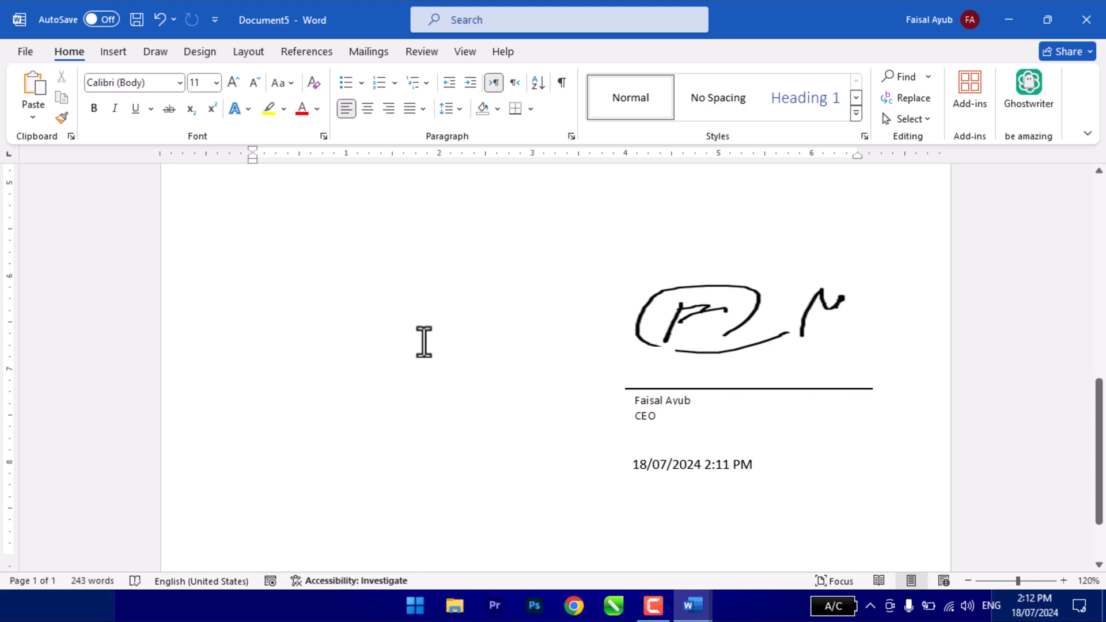
- Insert a page break below the signature block and place an indented insertion point on the new page
click(113, 51)
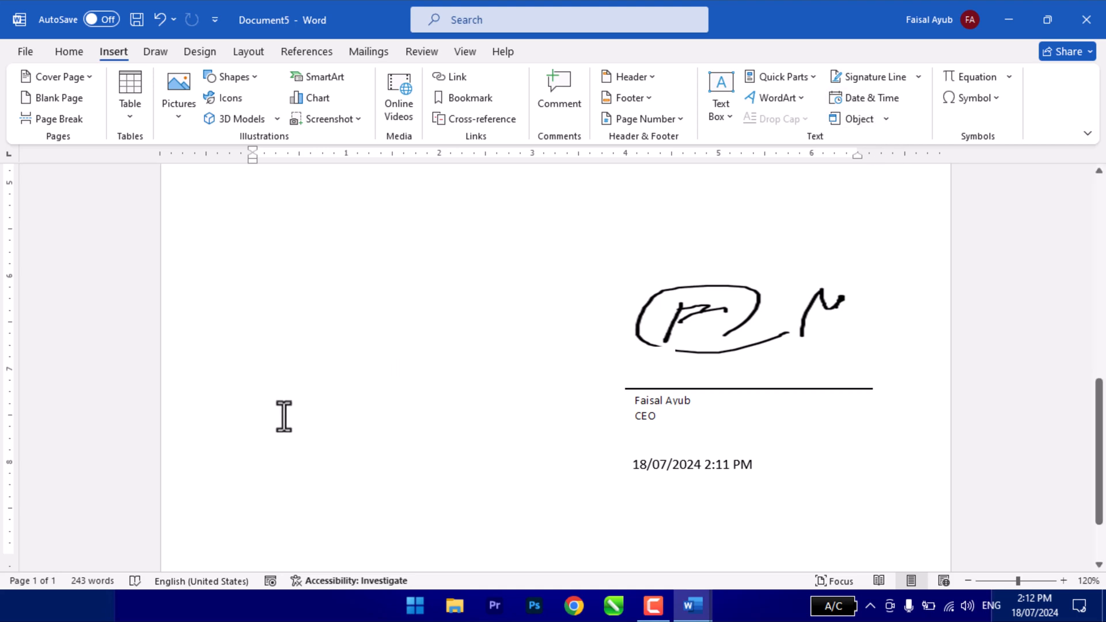
scroll(416, 431, down, 3)
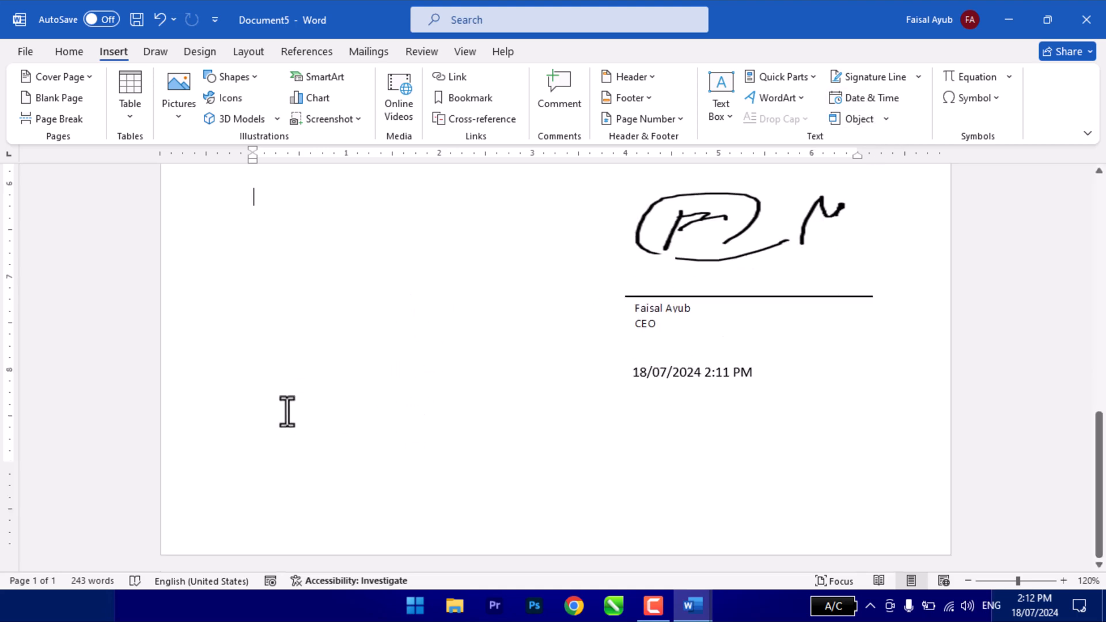
click(293, 427)
key(ctrl+Return)
key(Left)
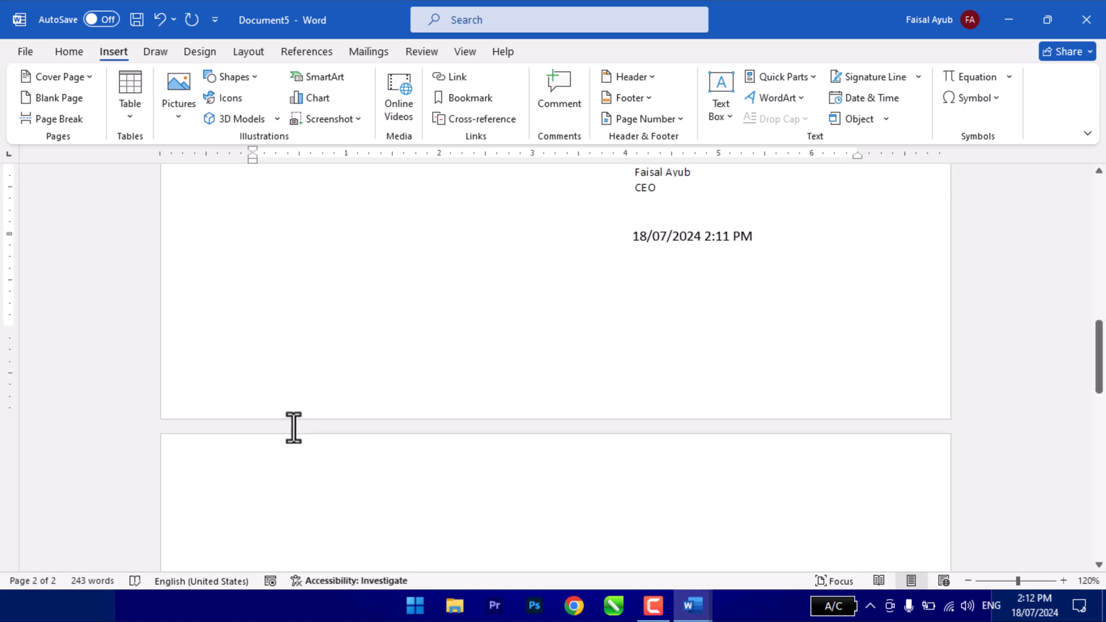
key(Right)
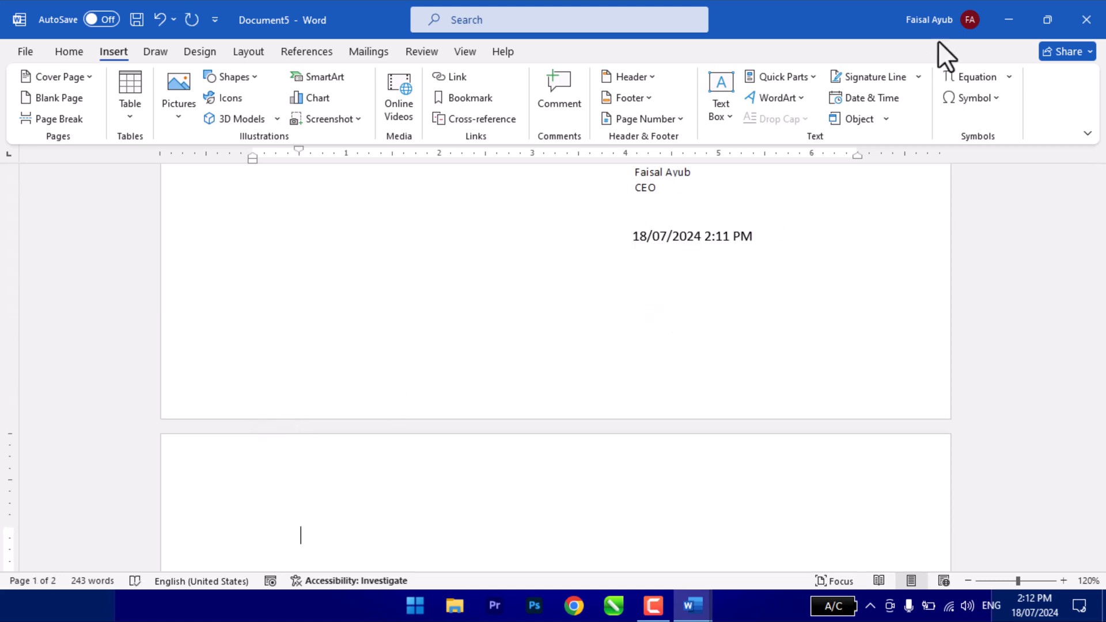
- Insert a new Microsoft PowerPoint Slide object on the second page
click(854, 119)
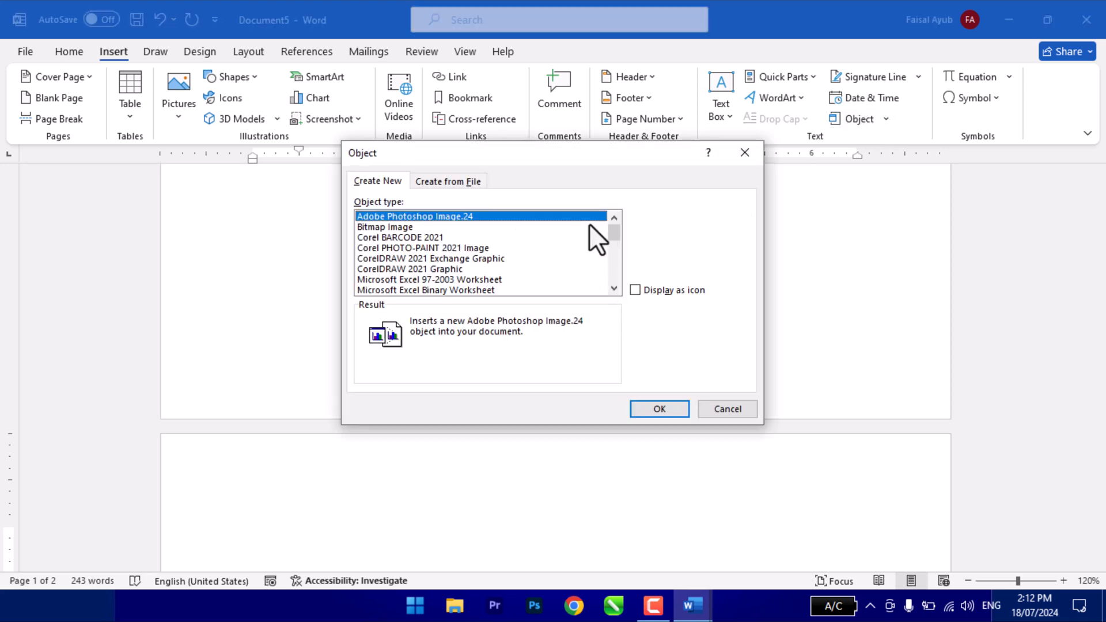
scroll(442, 283, down, 4)
scroll(442, 283, up, 2)
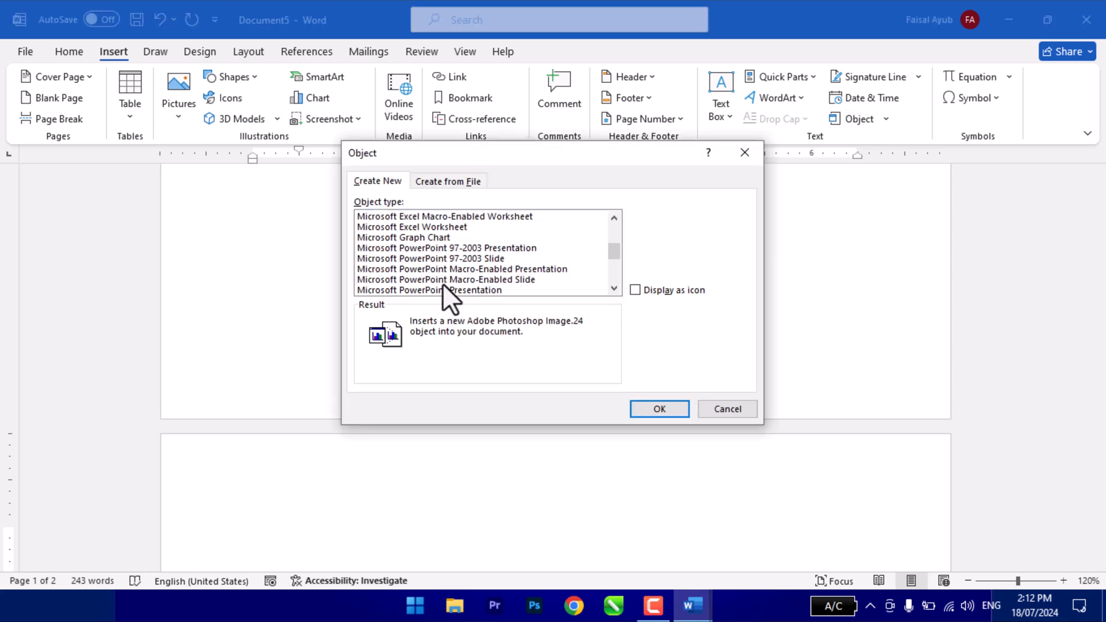
scroll(427, 244, down, 2)
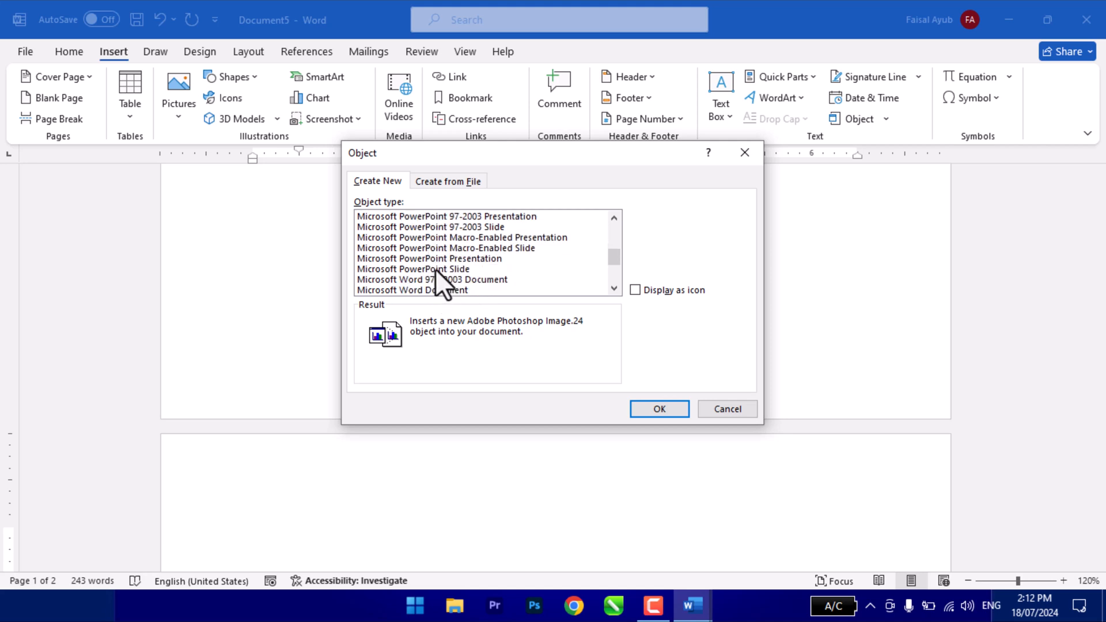
click(435, 268)
click(657, 407)
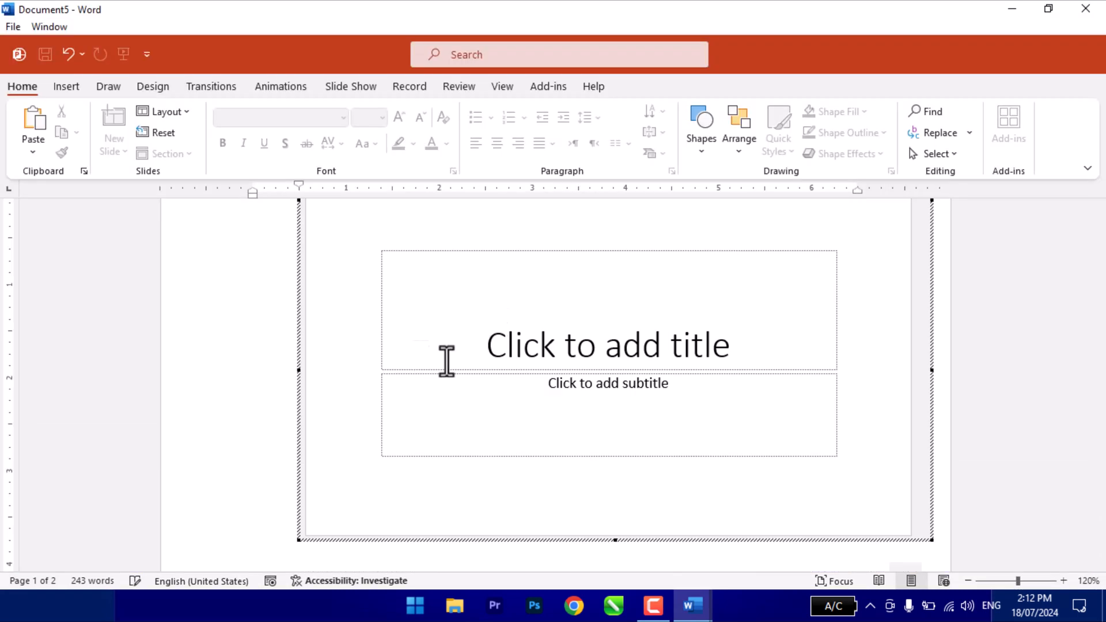
- Activate the embedded slide's title placeholder and apply the green theme with angular shapes to the slide
click(543, 340)
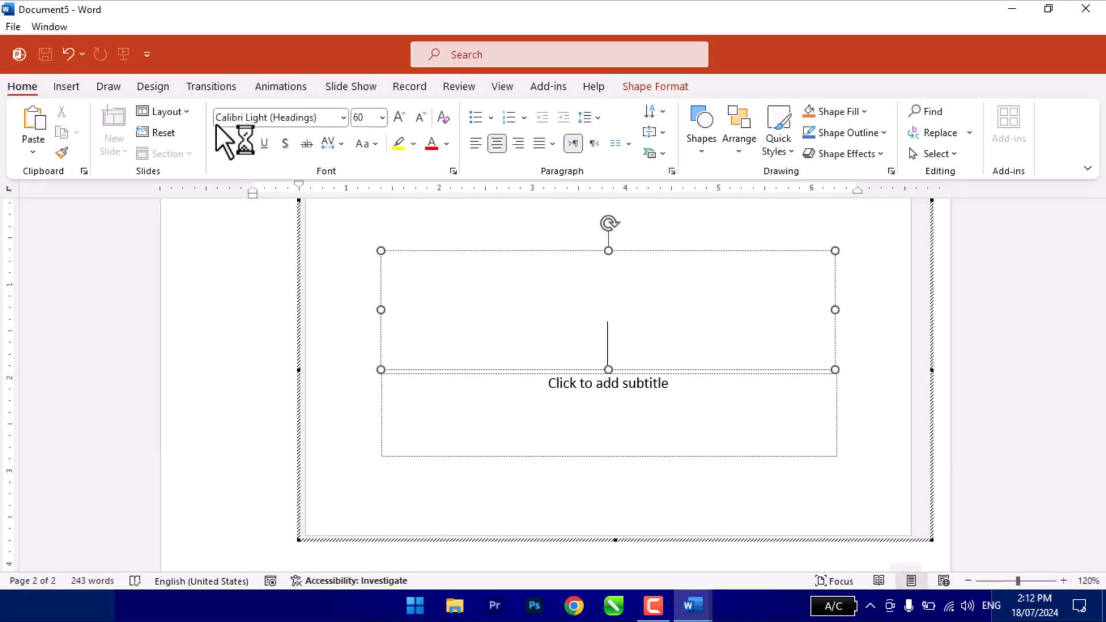
click(152, 86)
click(240, 137)
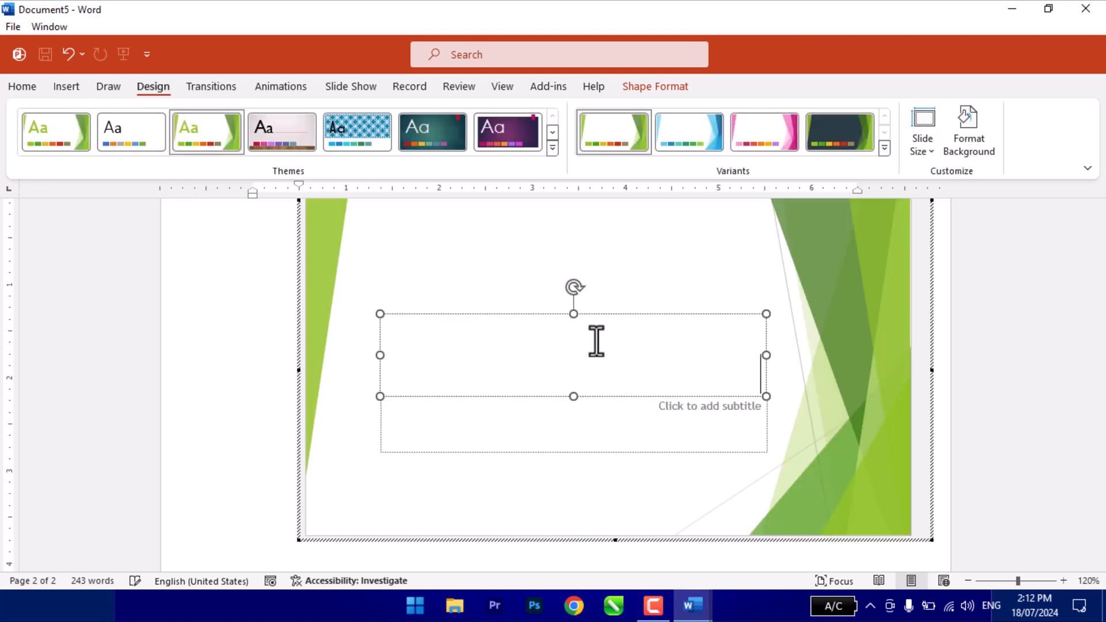
- Enter "Object Presentation" as the title of the embedded slide
text(Object Prtation)
- Fill the slide's subtitle with "Prepared by Lec." followed by the lecturer's name, and leave slide editing
click(648, 426)
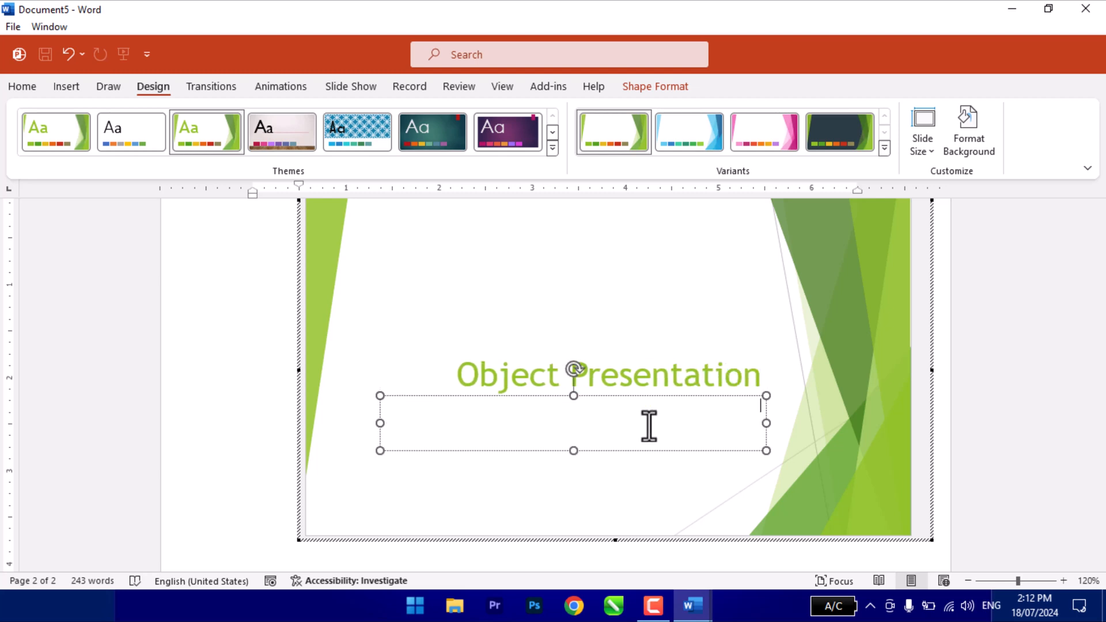
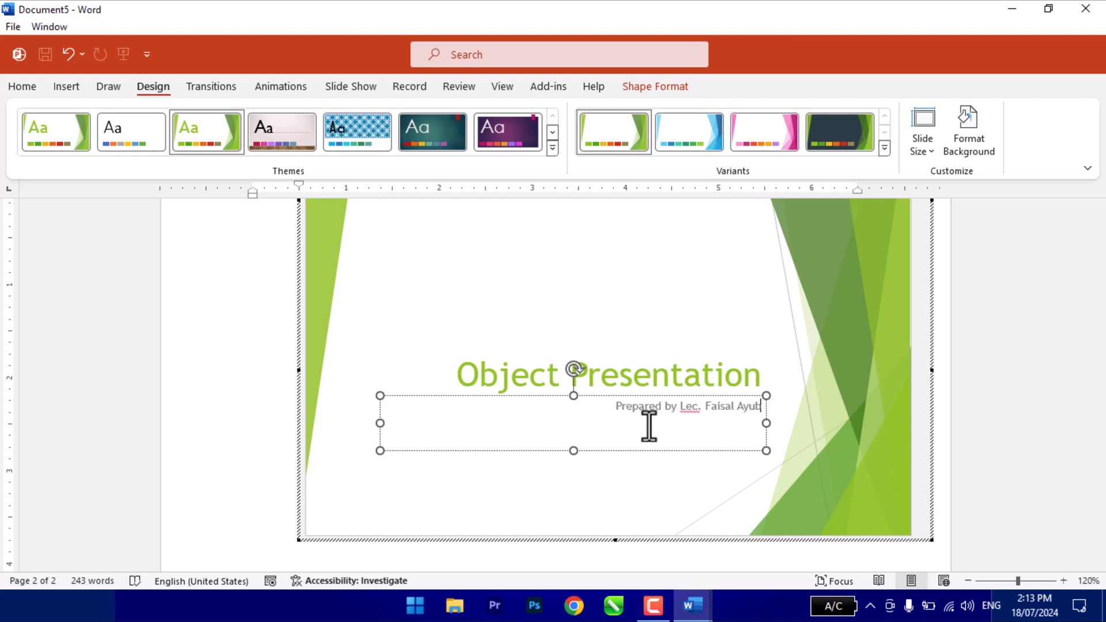
click(984, 286)
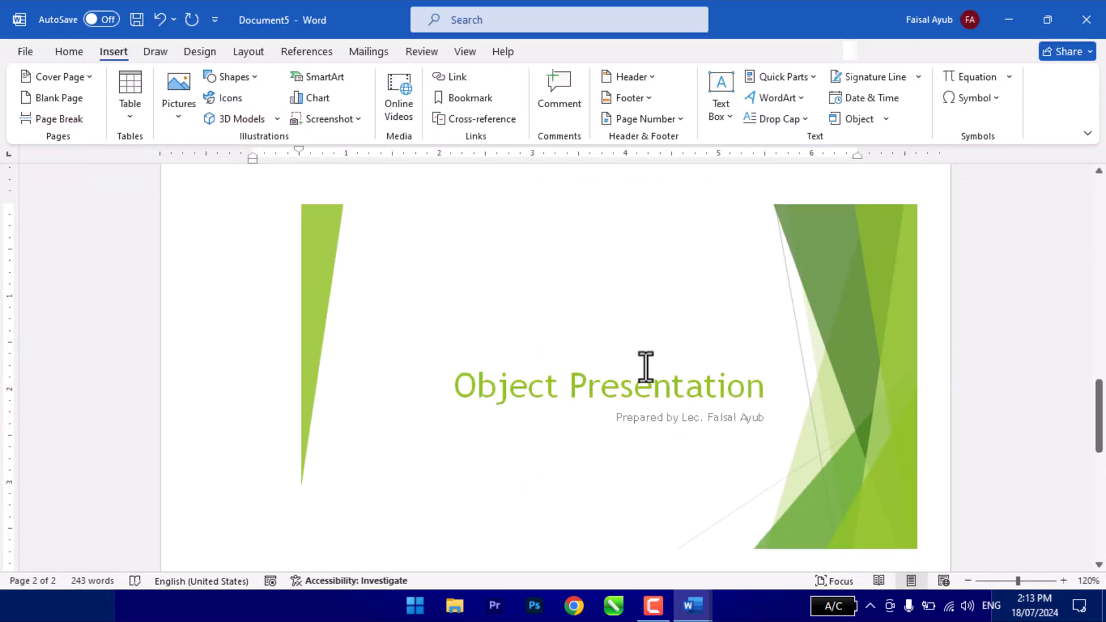
- Reopen the embedded slide for editing and return to the document
double_click(635, 341)
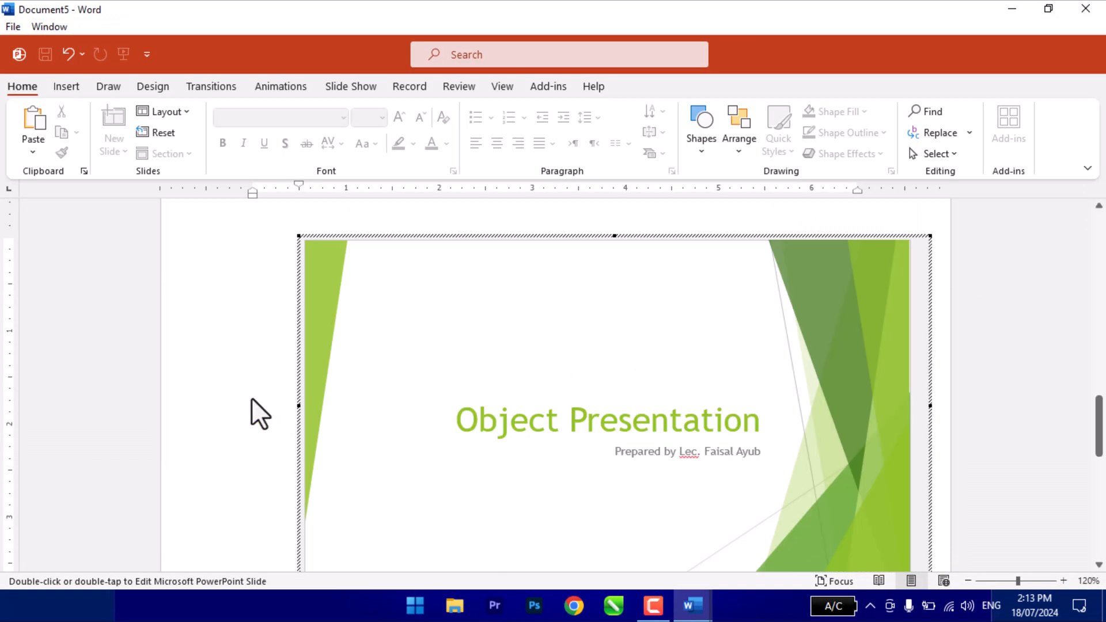
click(213, 402)
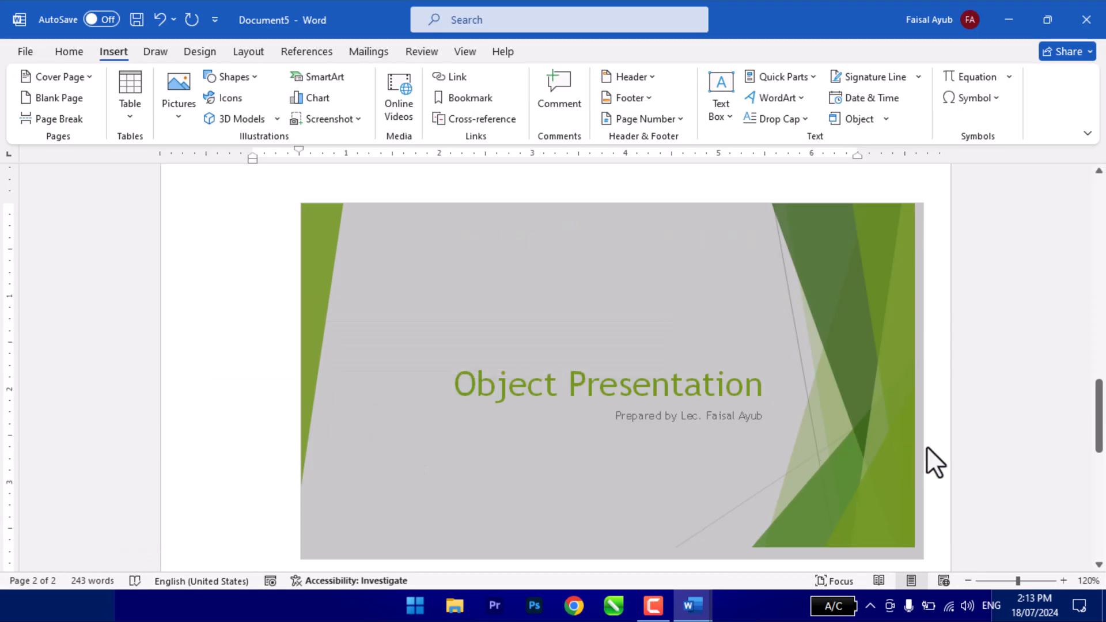
scroll(351, 489, down, 3)
scroll(350, 490, up, 1)
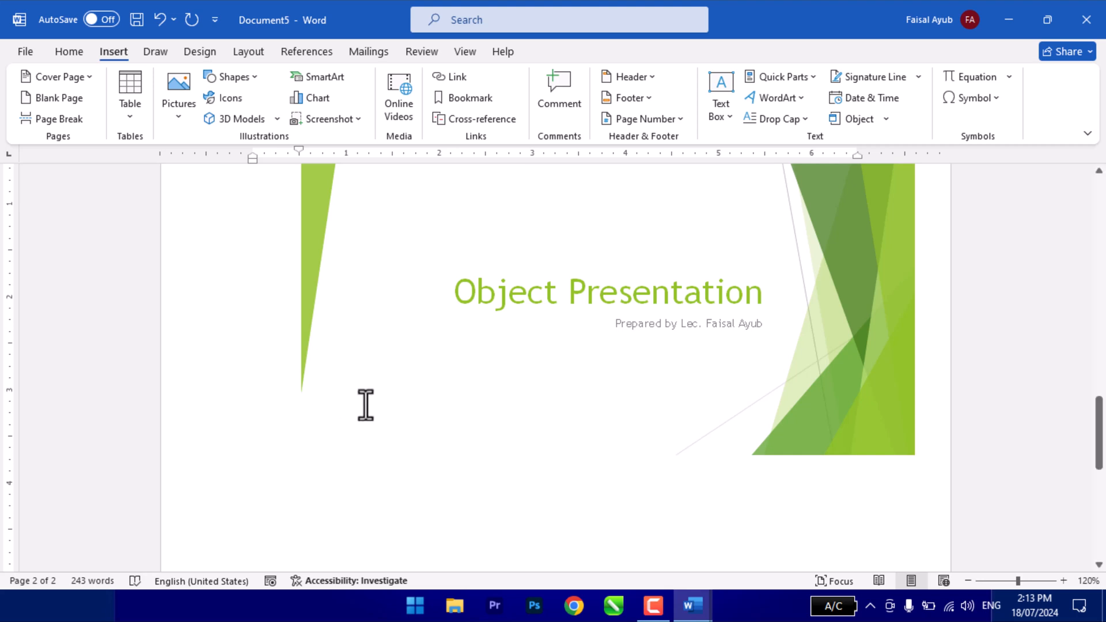
- Insert a page break below the embedded slide
click(347, 485)
key(ctrl+Return)
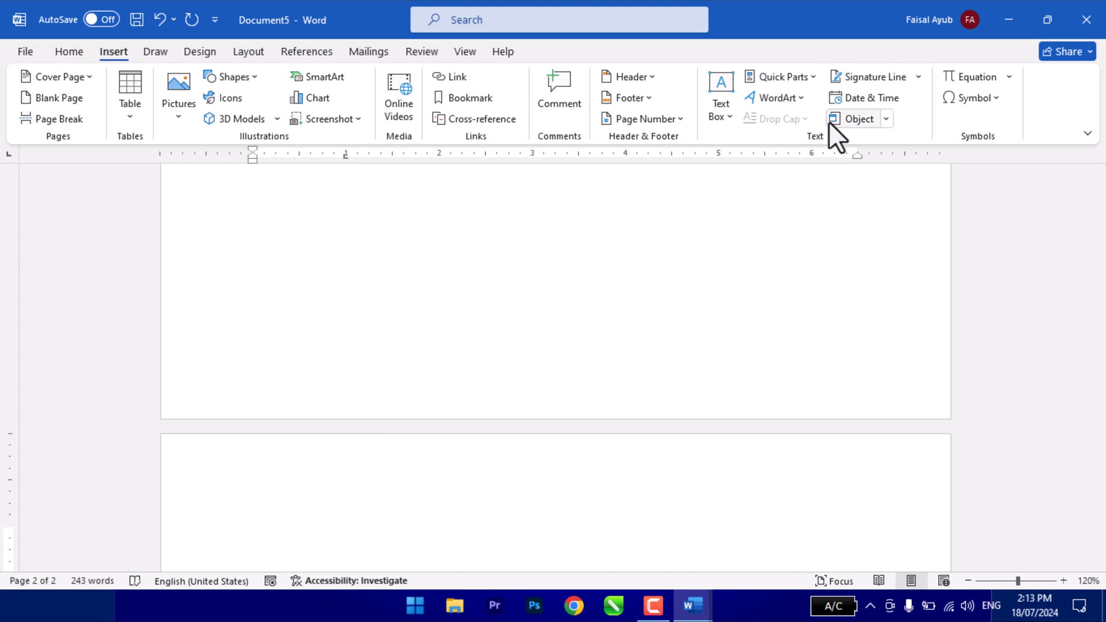
- Try to insert text from a Desktop file on the new page, with the file type filter set to All Files
click(887, 123)
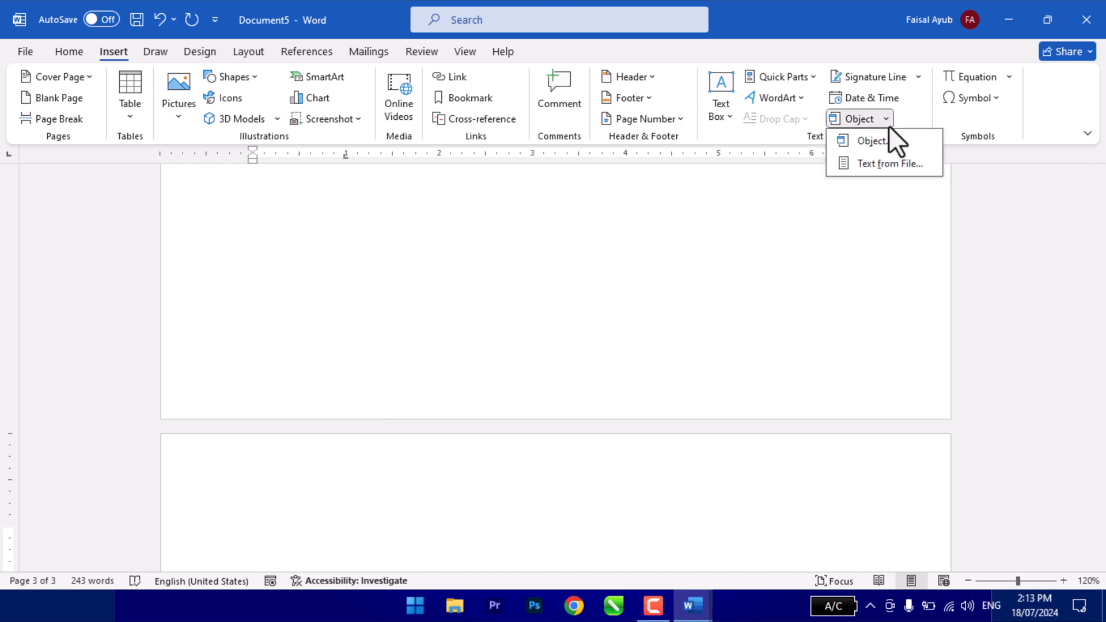
click(886, 166)
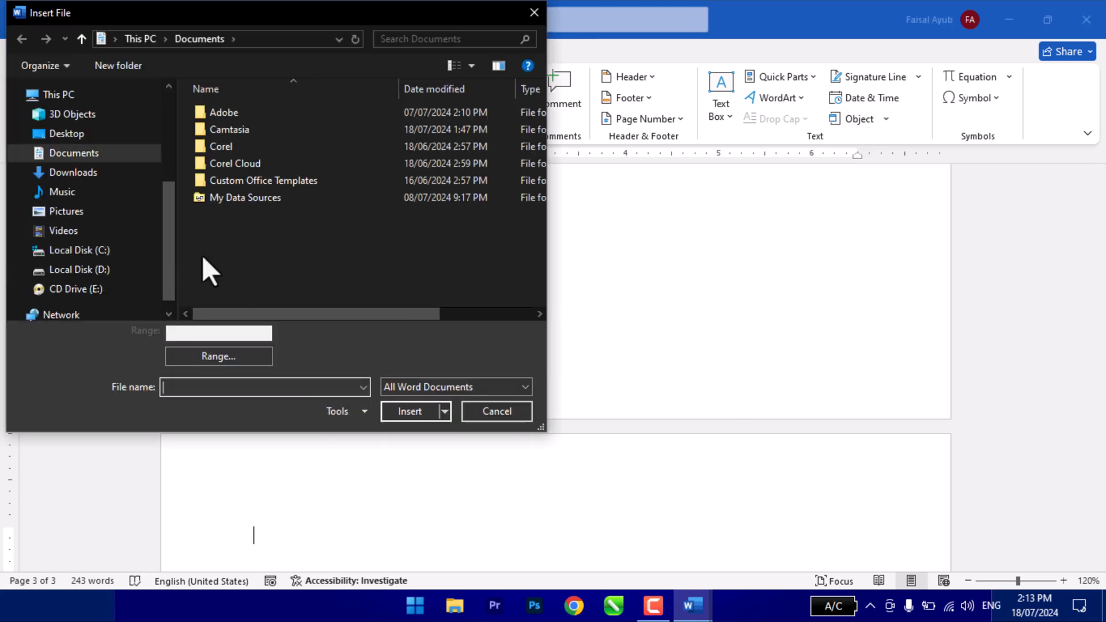
click(66, 133)
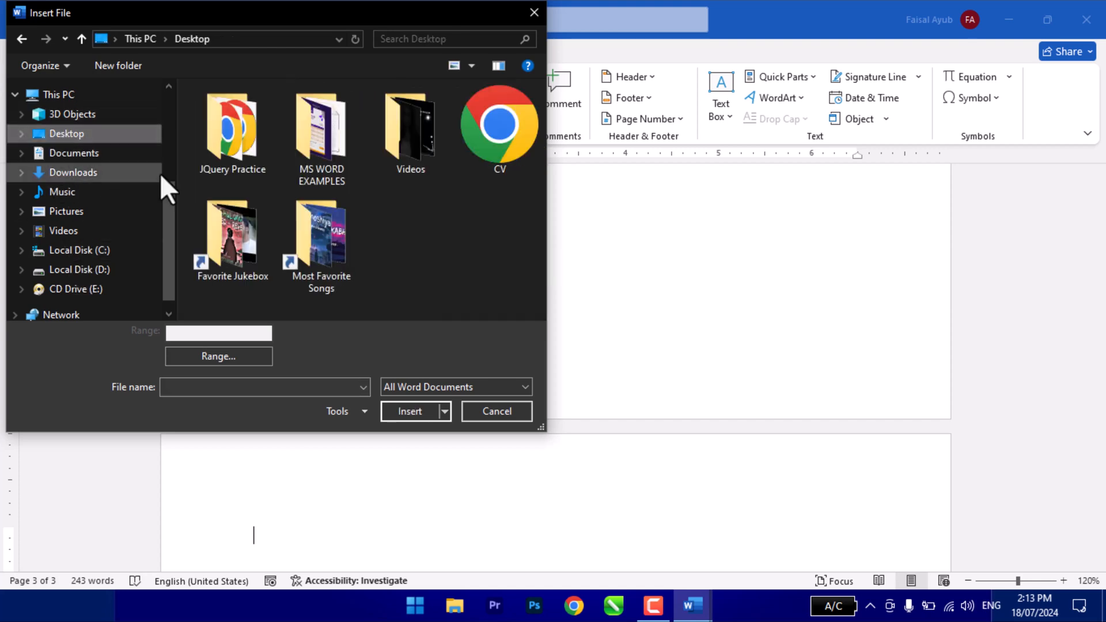
click(419, 389)
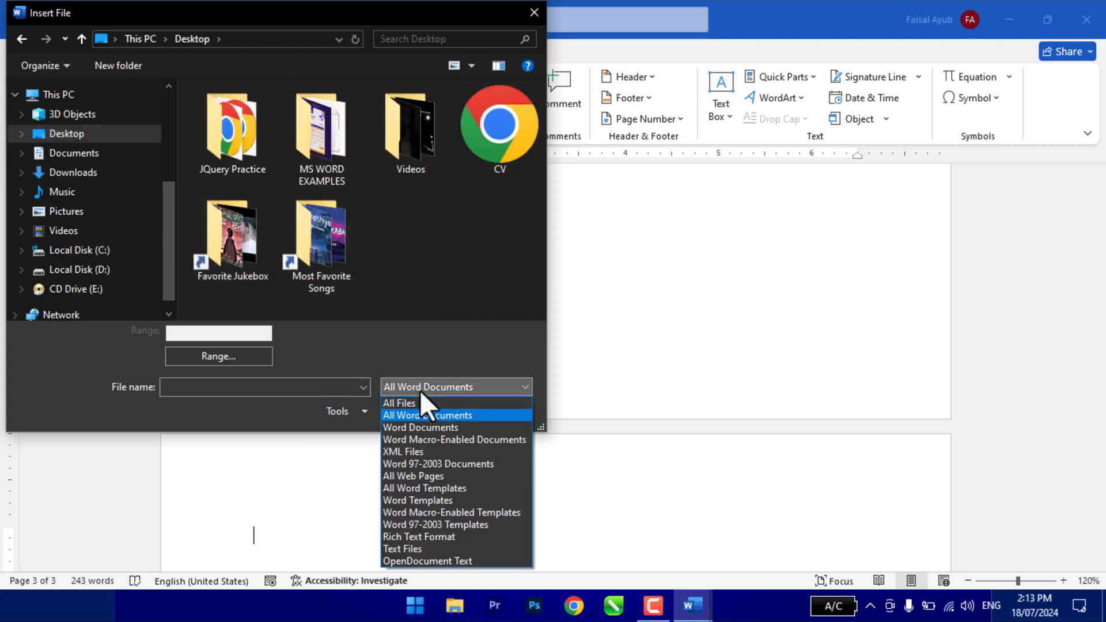
click(424, 404)
click(418, 250)
click(410, 413)
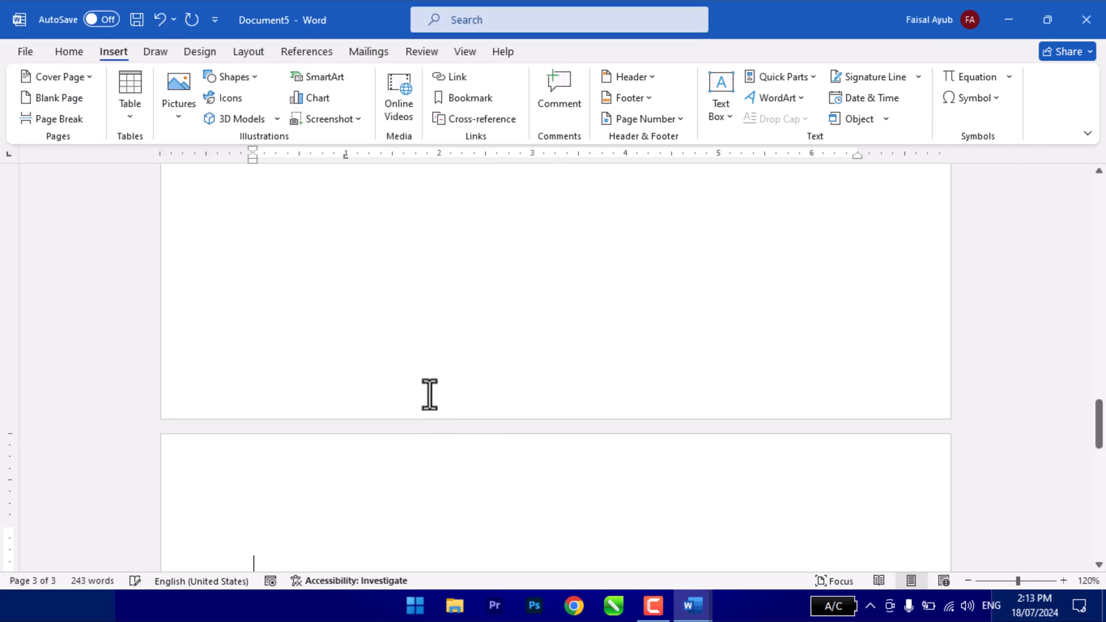
scroll(430, 395, down, 5)
scroll(430, 395, up, 1)
scroll(430, 395, down, 5)
scroll(429, 395, up, 5)
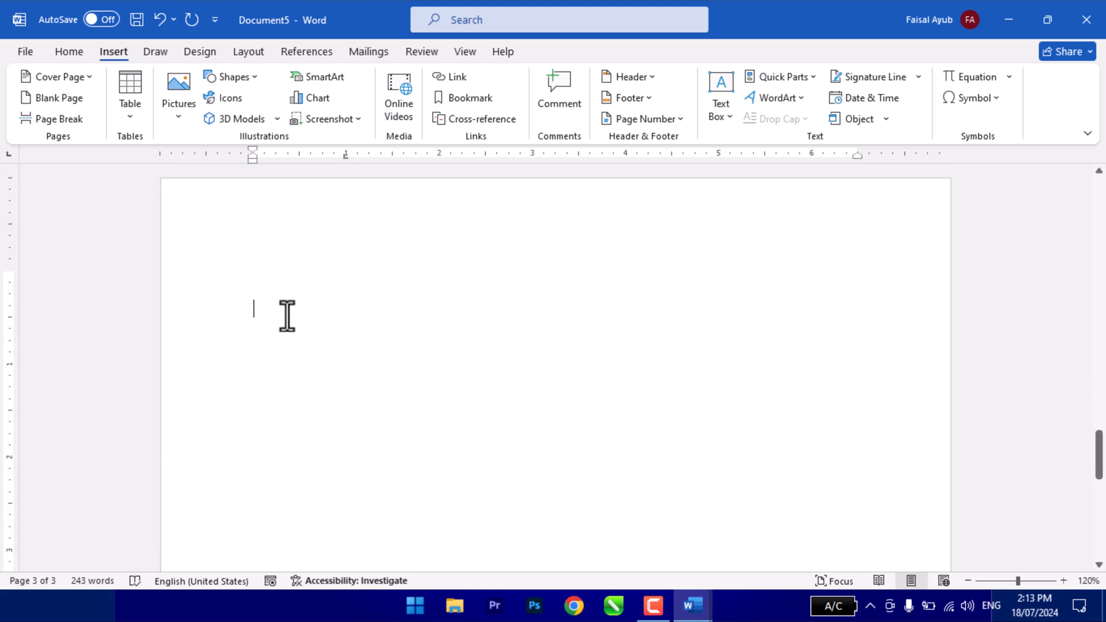
- Try to insert the text of the DATA SOFTWARE file from the Desktop on the third page
click(886, 118)
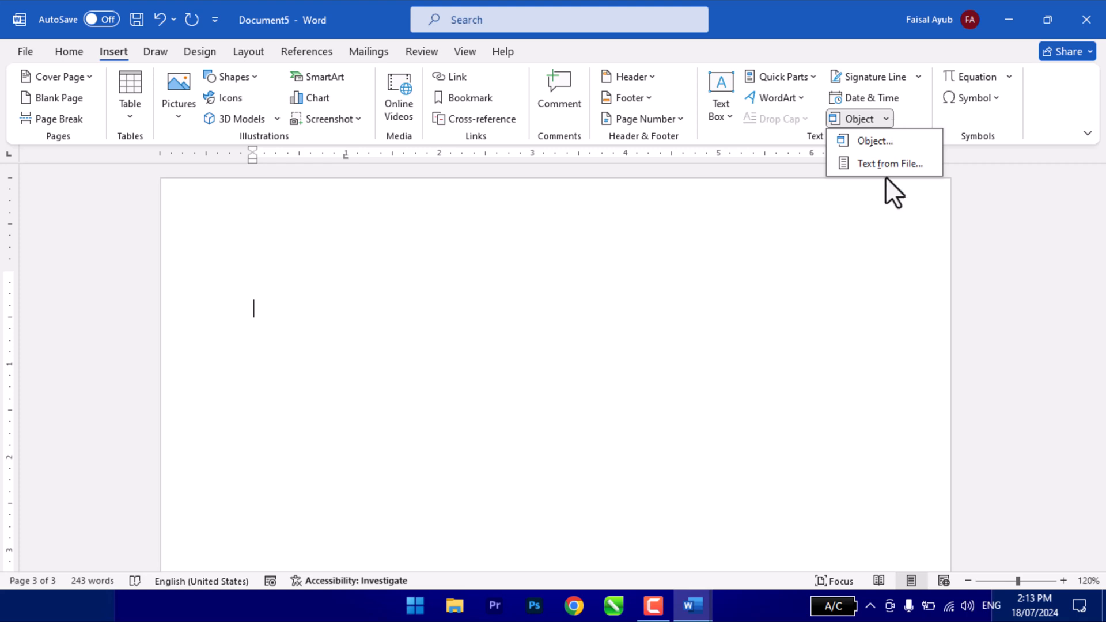
click(885, 167)
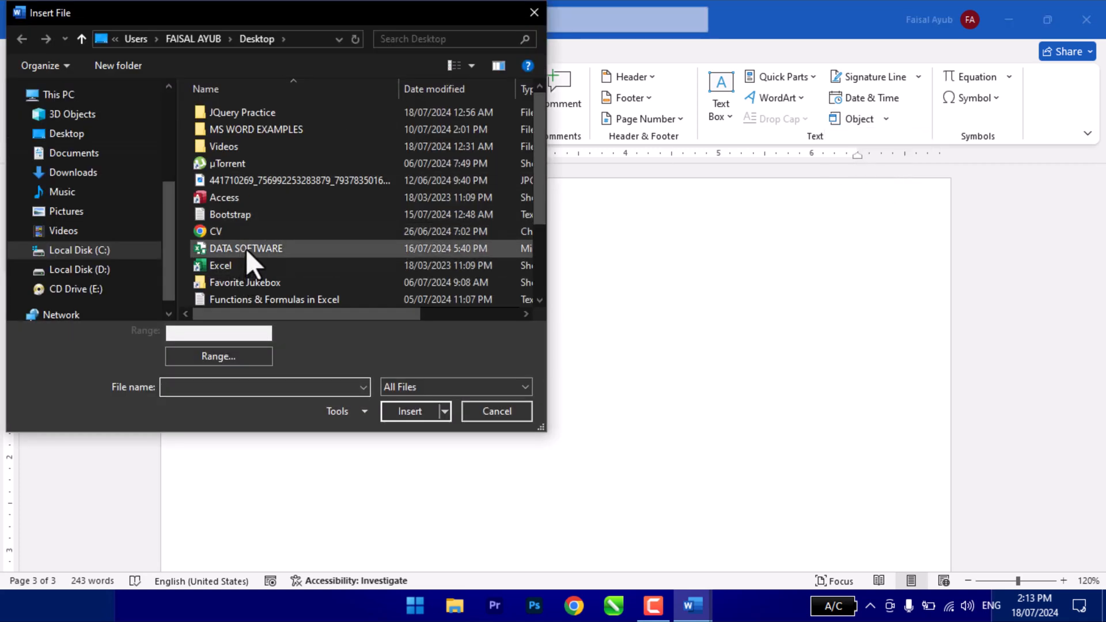
double_click(239, 247)
click(532, 348)
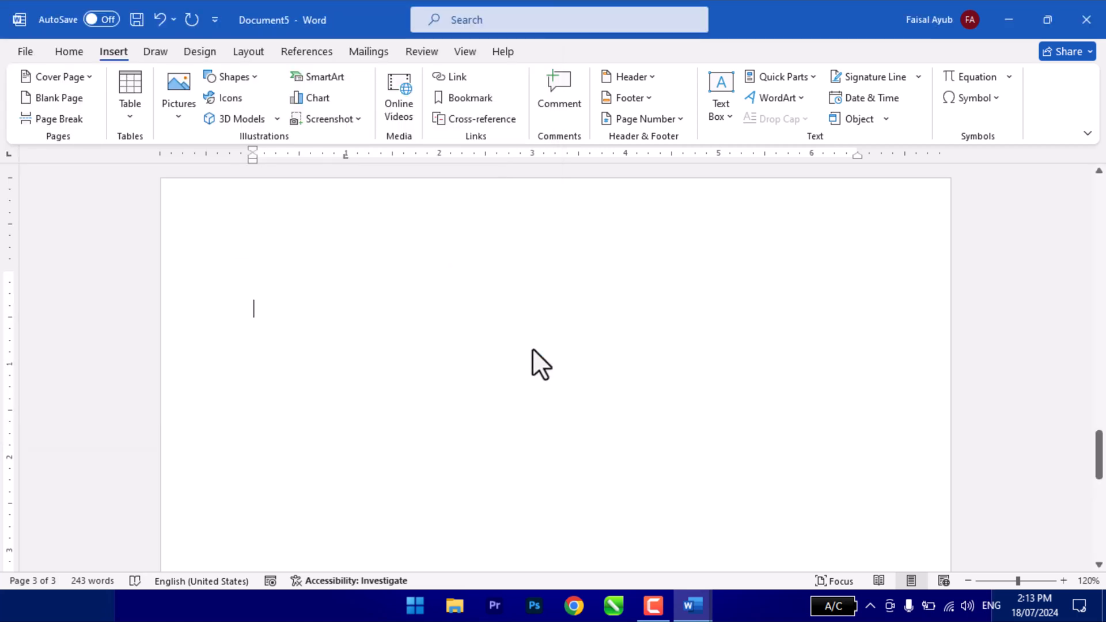
click(544, 347)
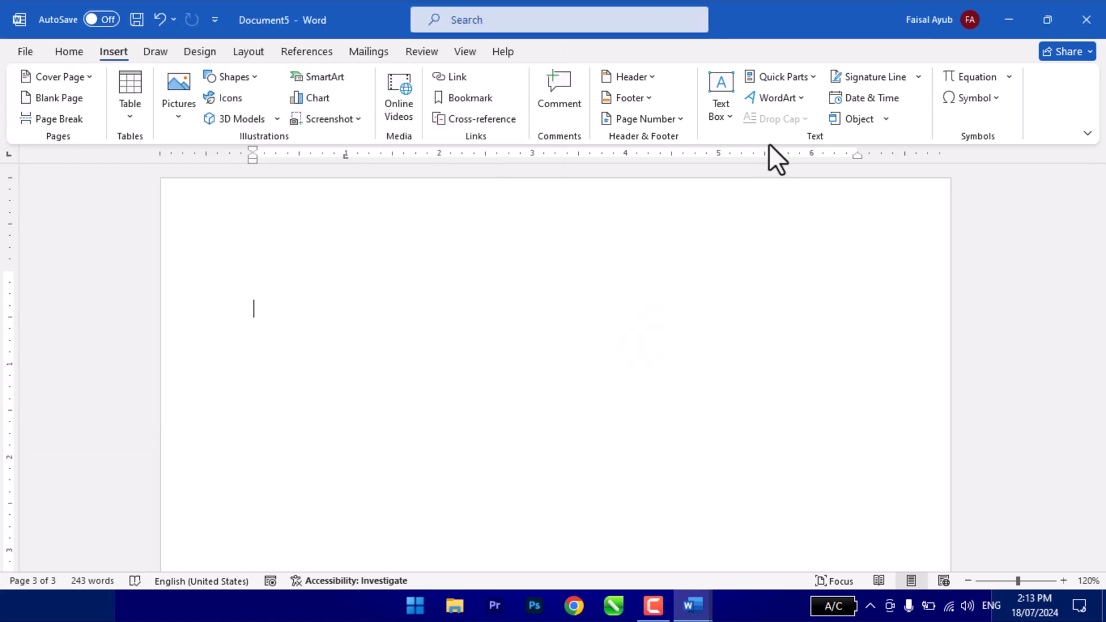
- Insert the text of the Formula document from Student Practice Files on Local Disk (D:), with the file type filter set to All Word Documents
click(886, 117)
click(876, 168)
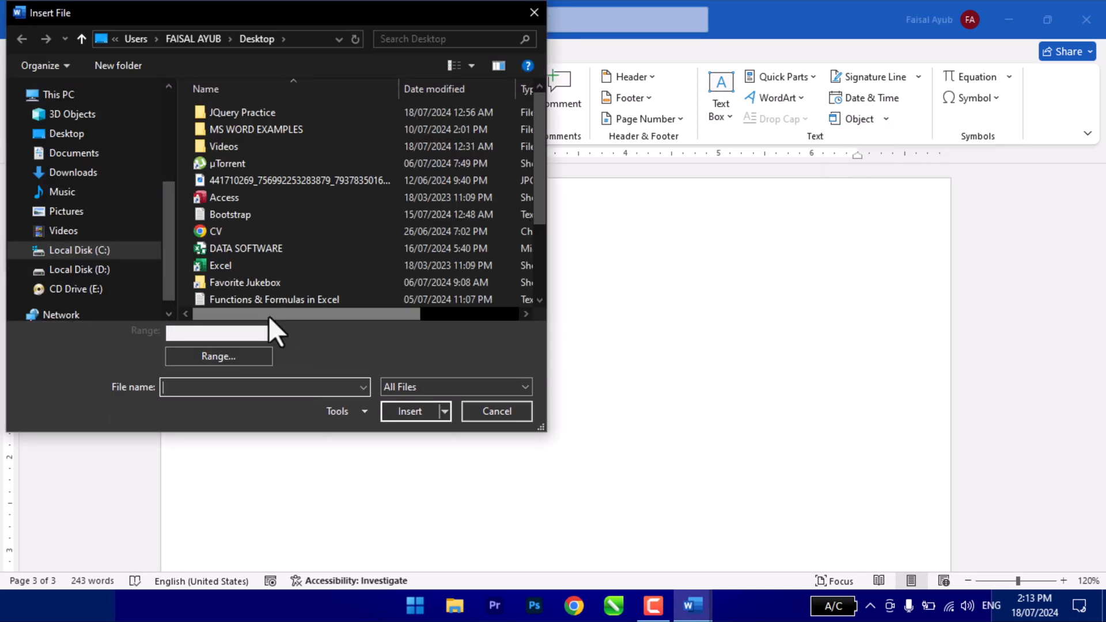
scroll(254, 299, down, 2)
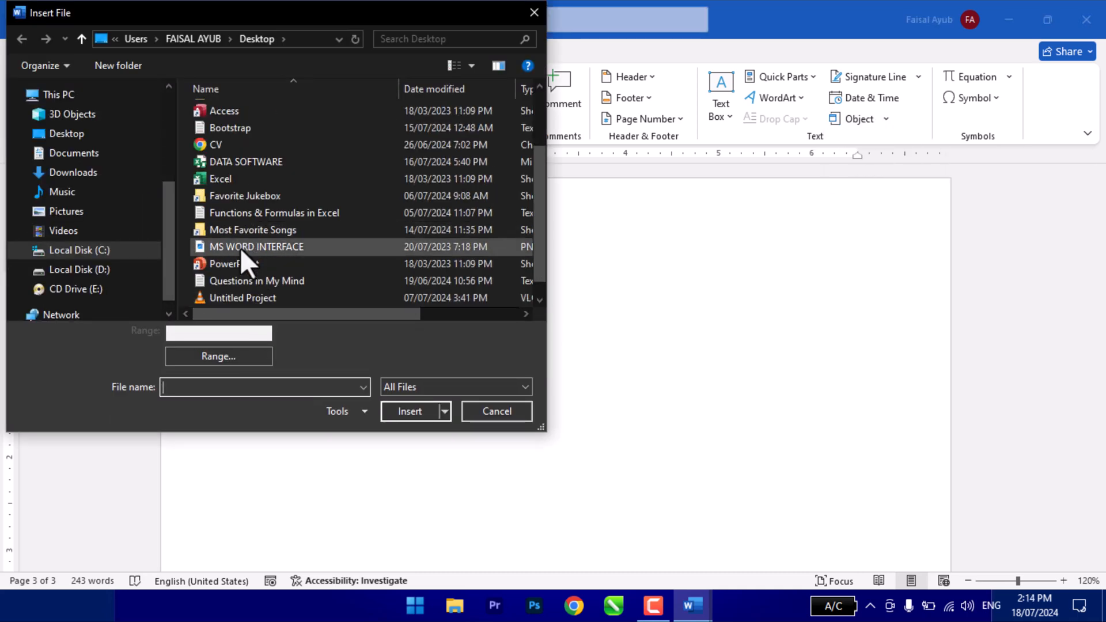
click(432, 386)
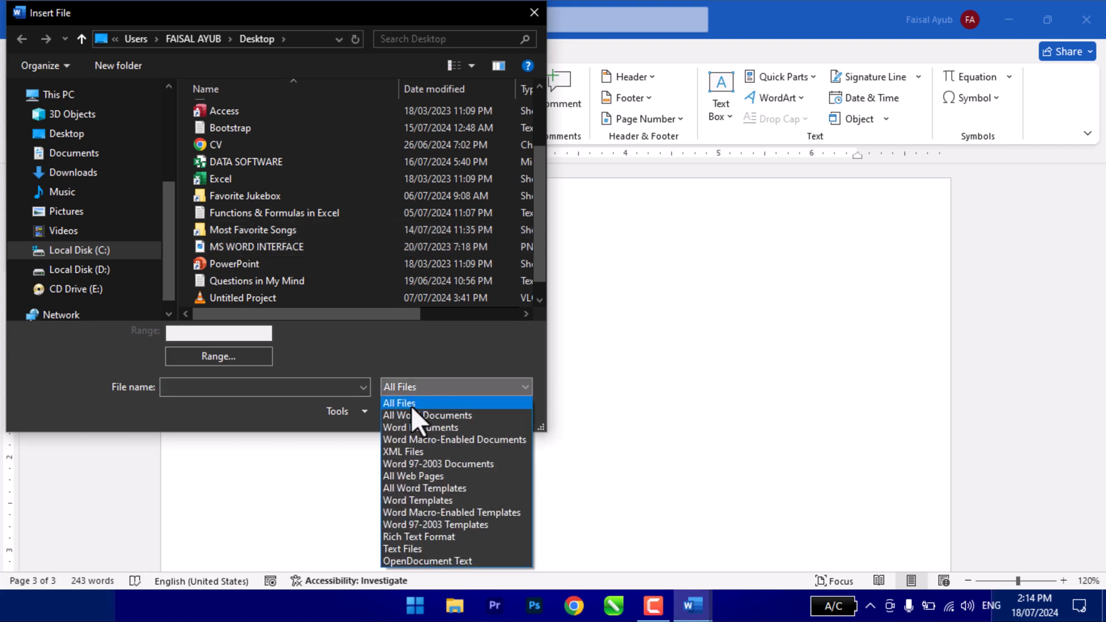
click(412, 415)
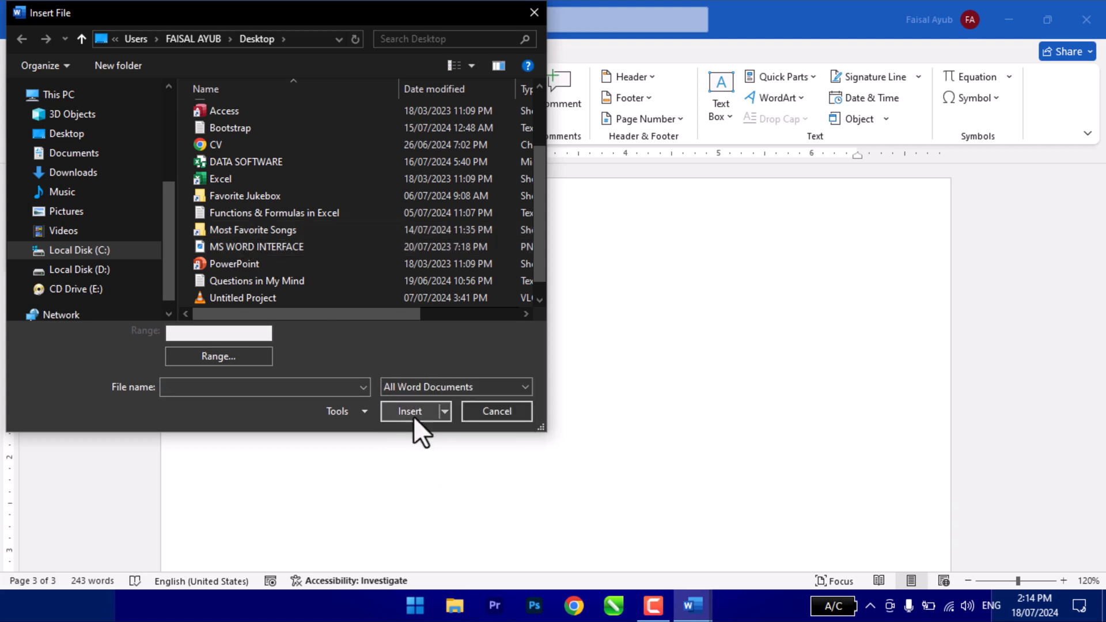
click(70, 270)
double_click(420, 23)
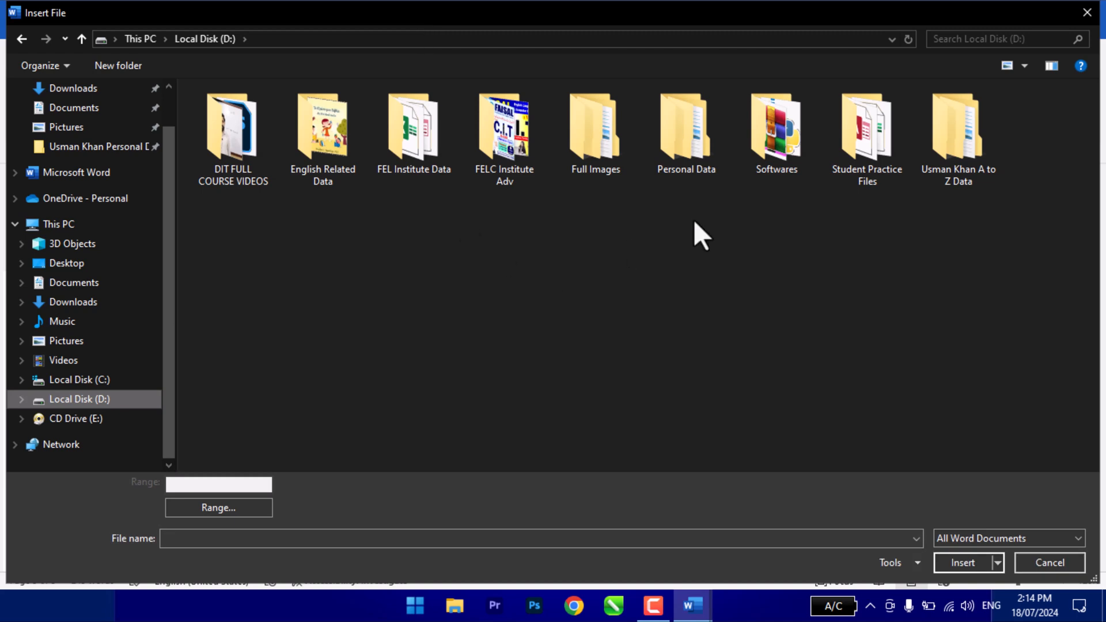
double_click(858, 150)
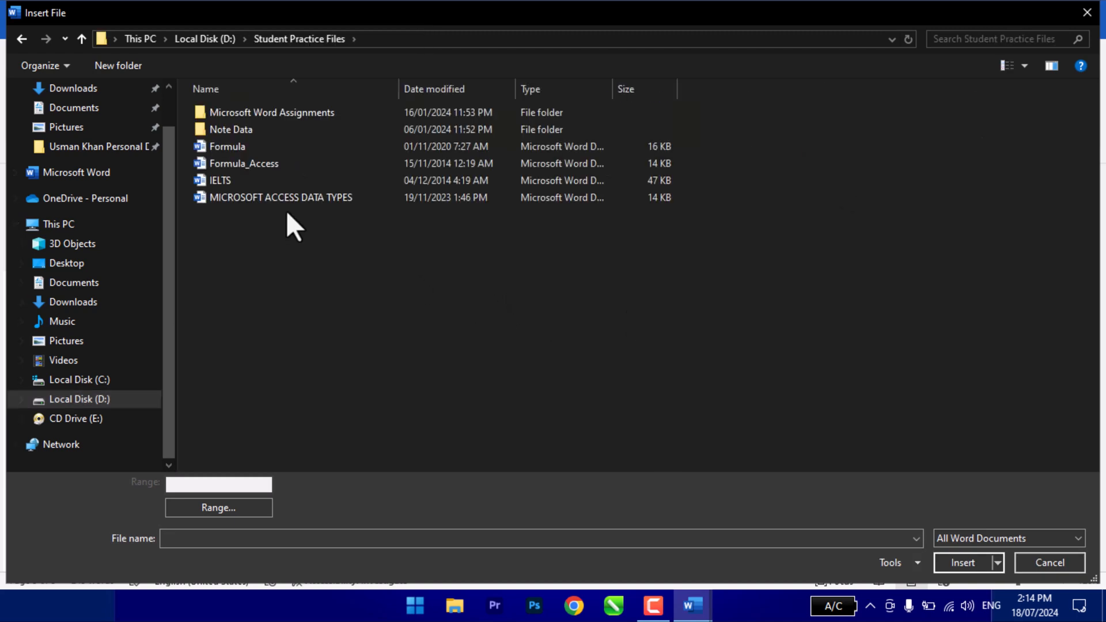
click(229, 149)
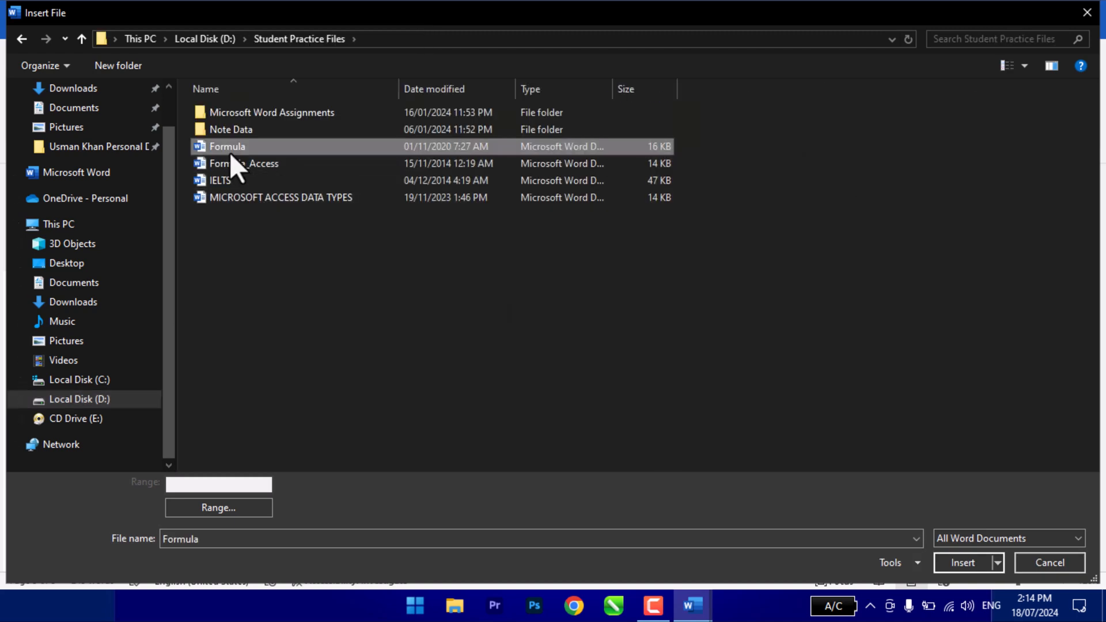
click(950, 564)
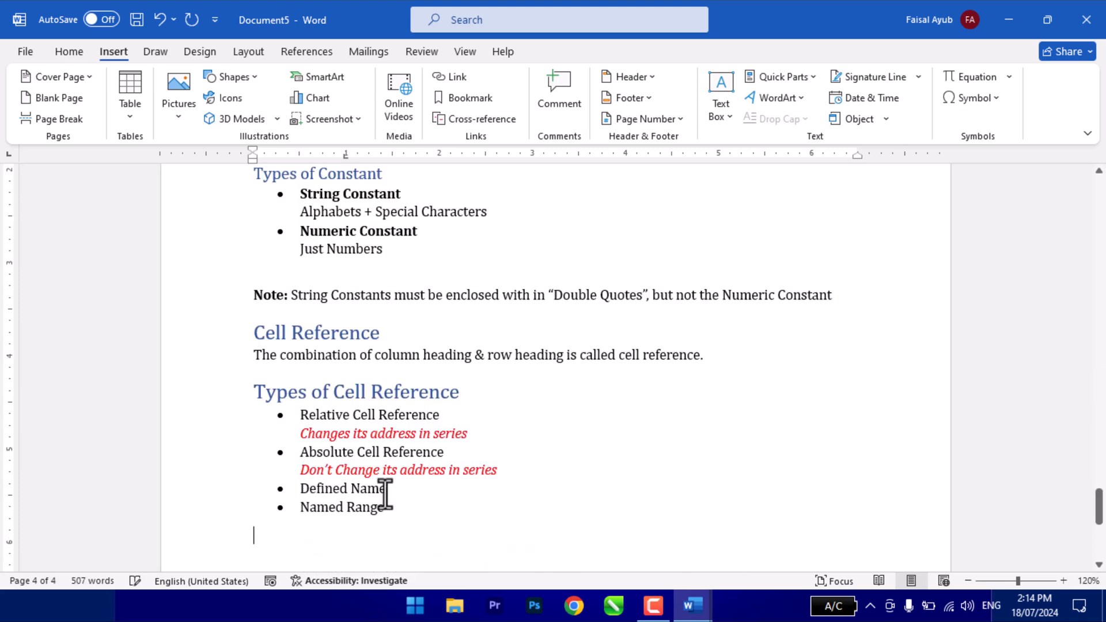
- Review the text inserted from the file, the embedded slide and the available object insertion options
scroll(528, 274, up, 10)
click(528, 273)
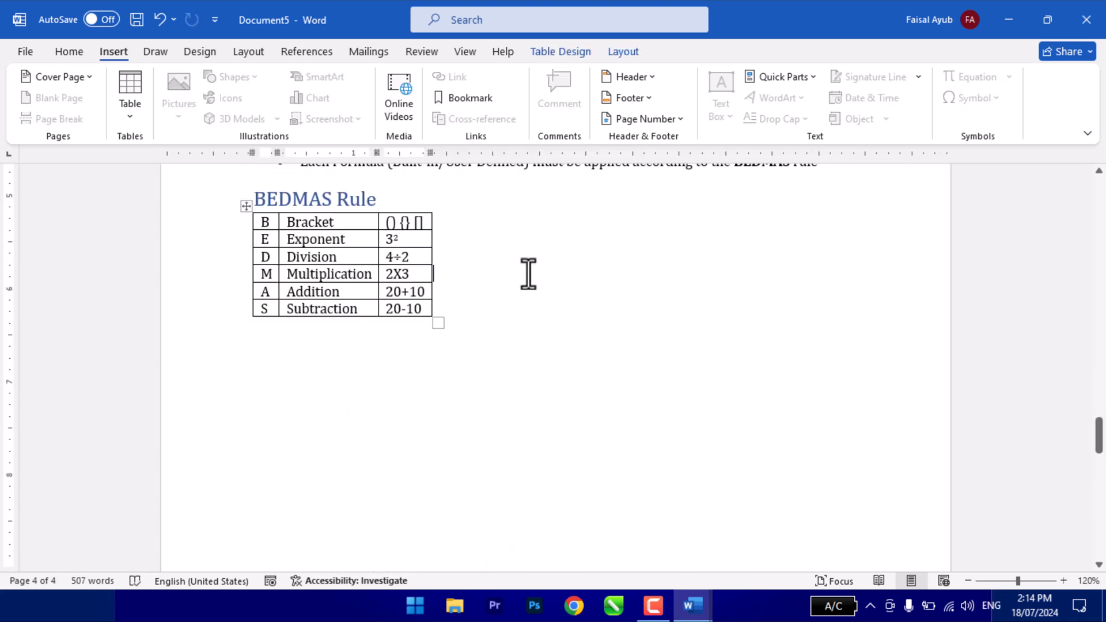
drag(1098, 442, 1091, 314)
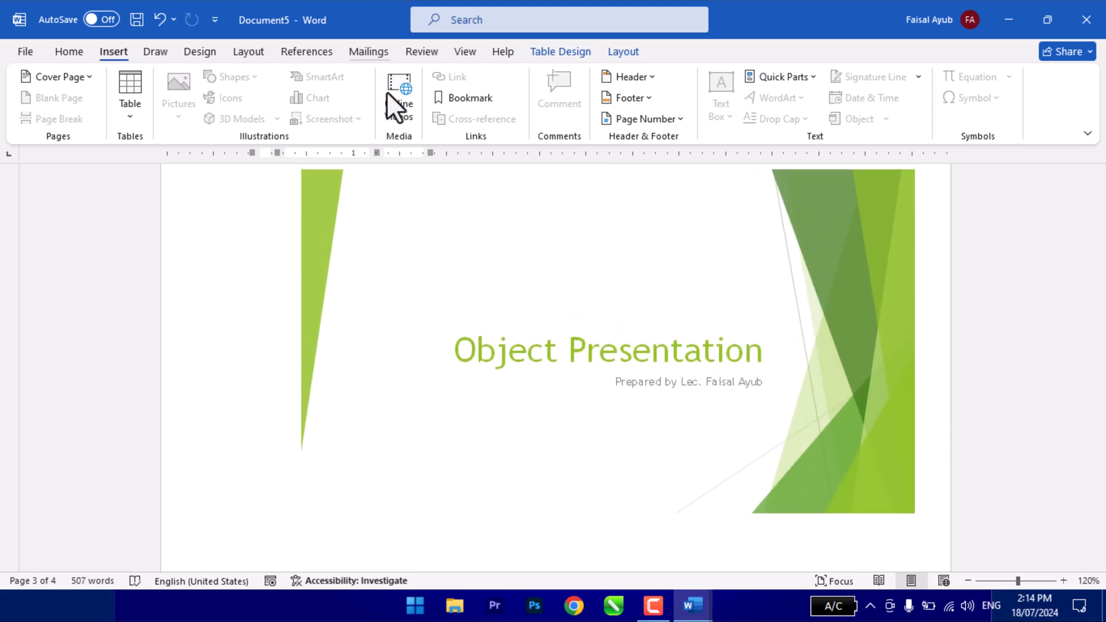
click(369, 534)
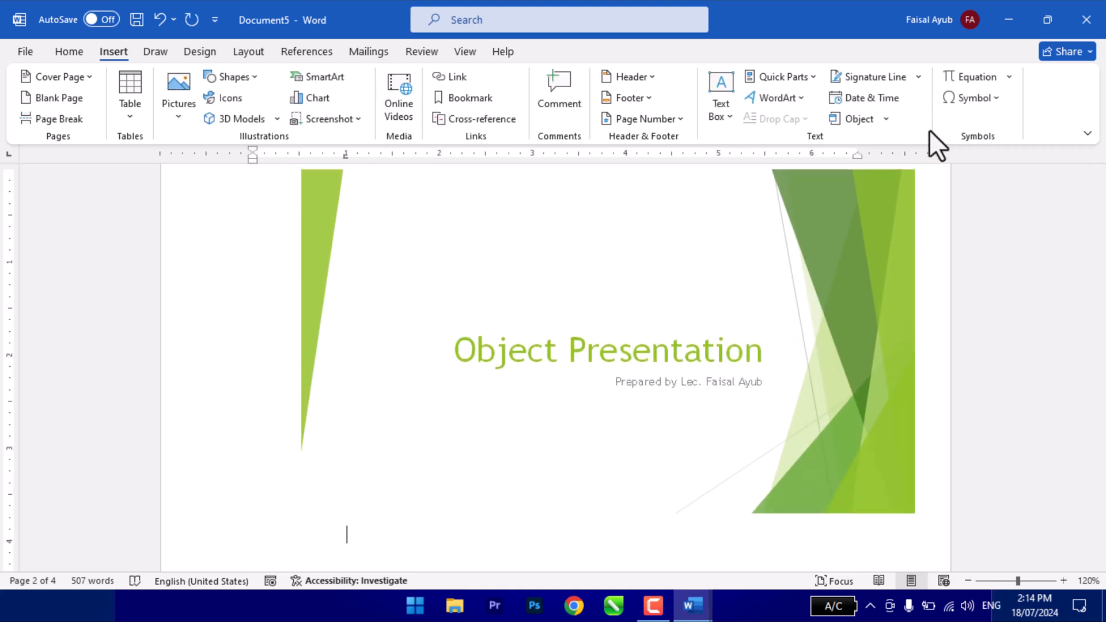
click(886, 120)
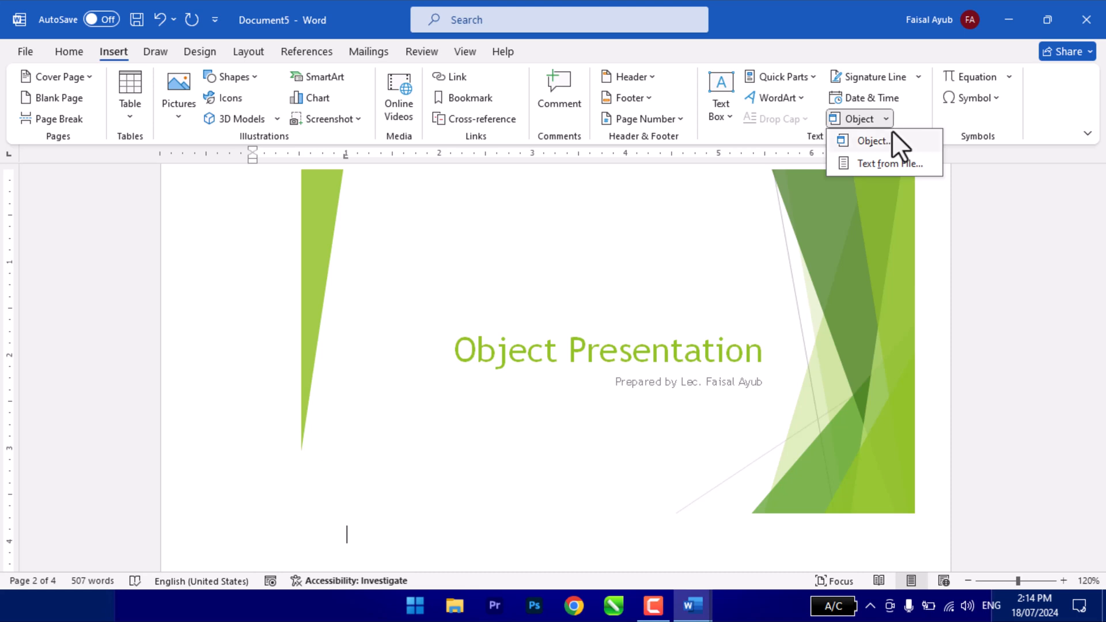
click(963, 201)
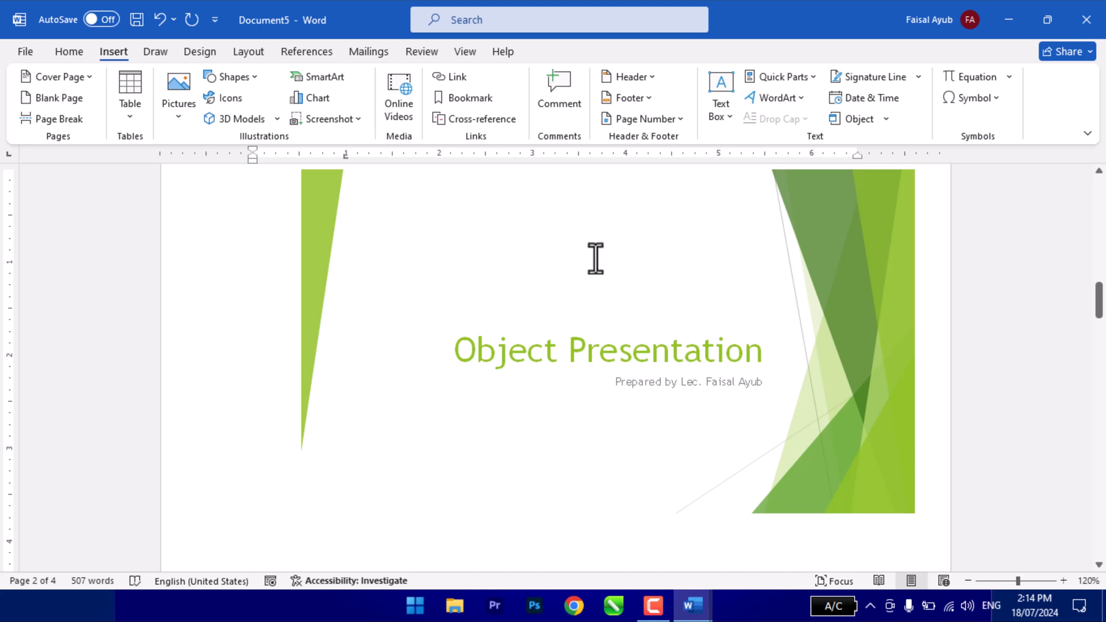
scroll(611, 372, down, 5)
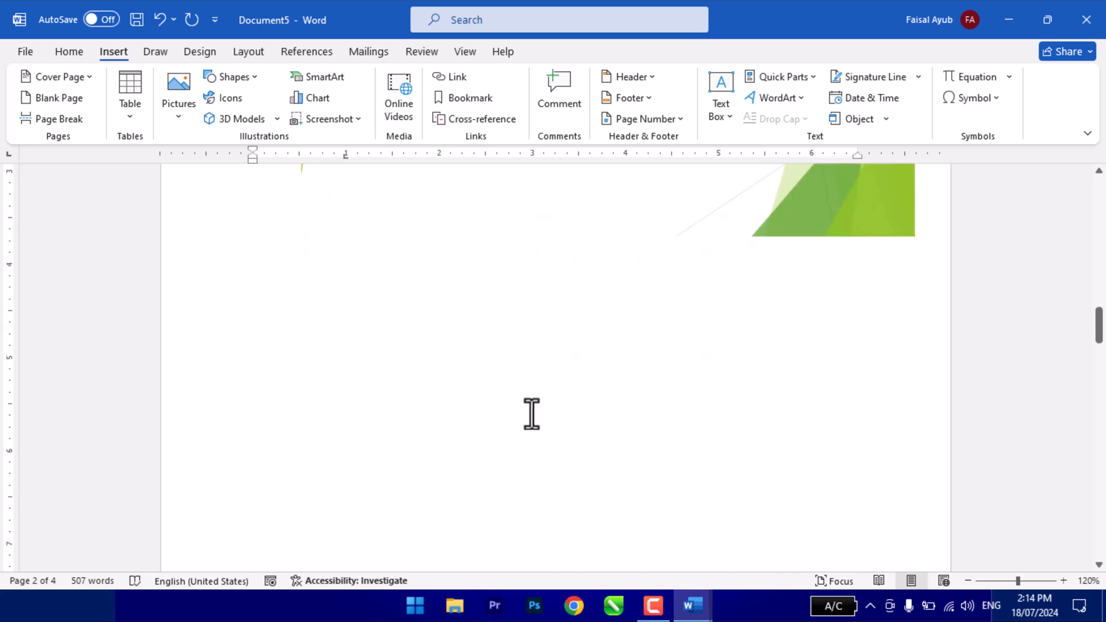
- Create a new blank document and increase the font size at the insertion point
key(ctrl+n)
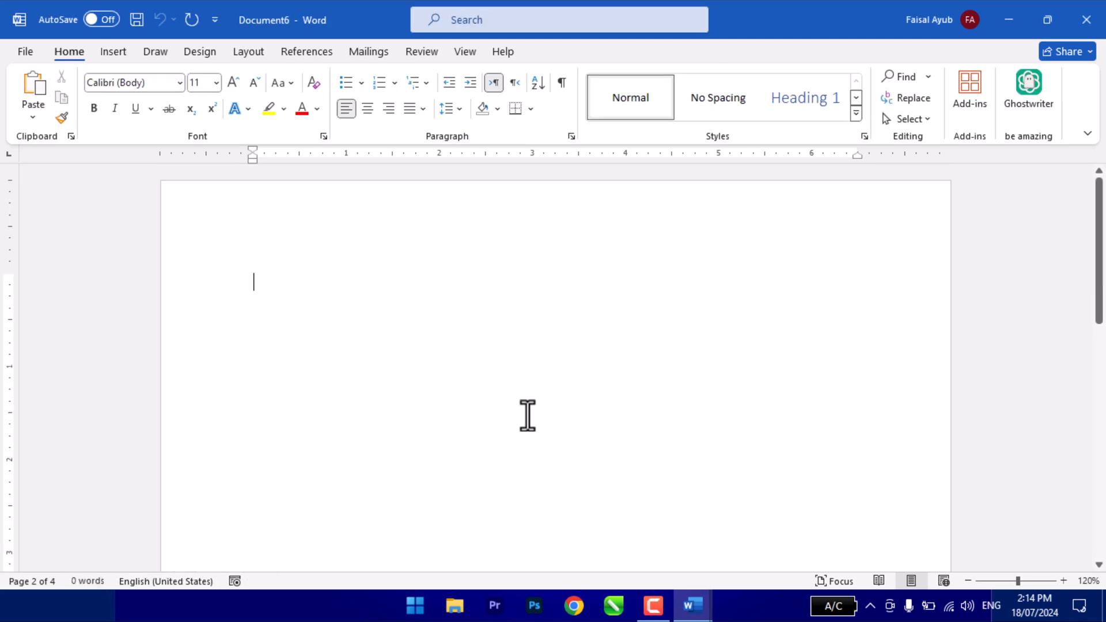
click(109, 50)
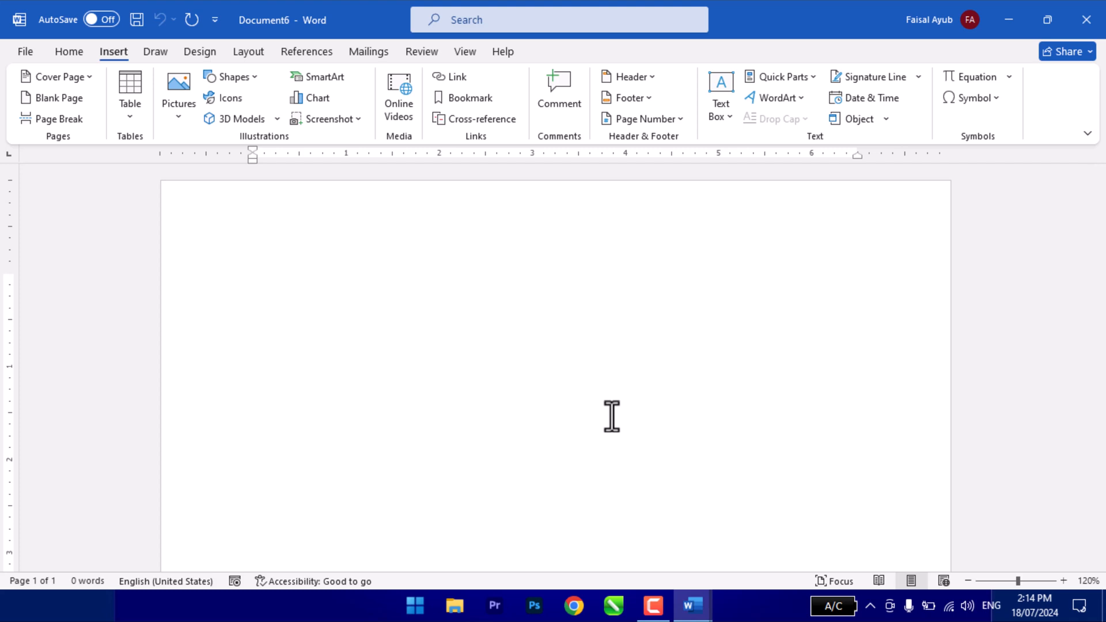
key(ctrl+])
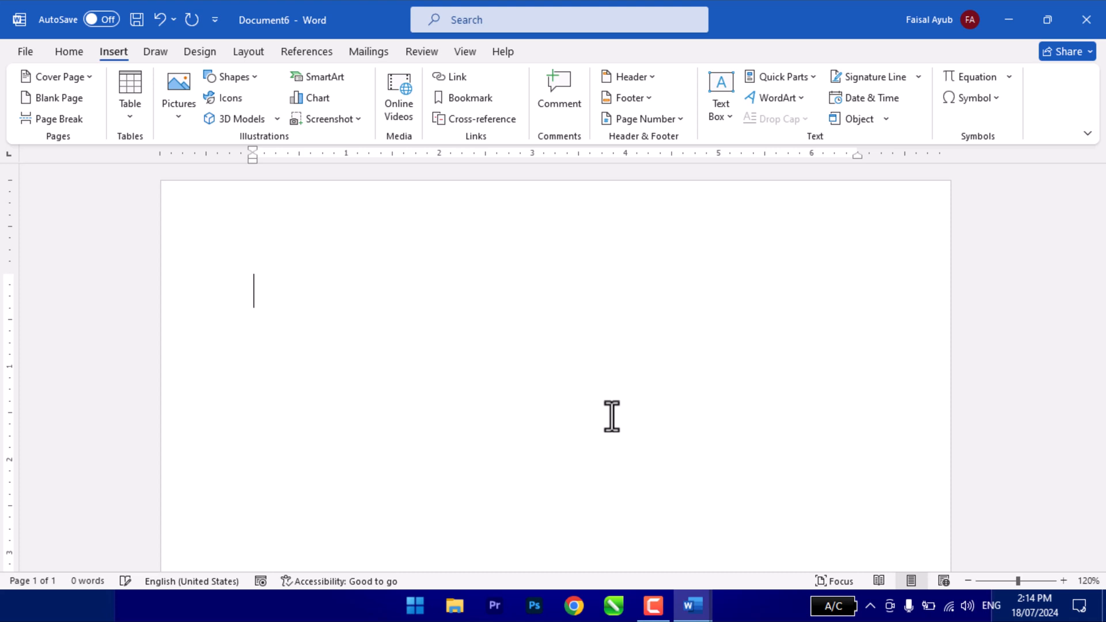
- Insert the built-in Quadratic Formula equation into the blank document
click(1006, 79)
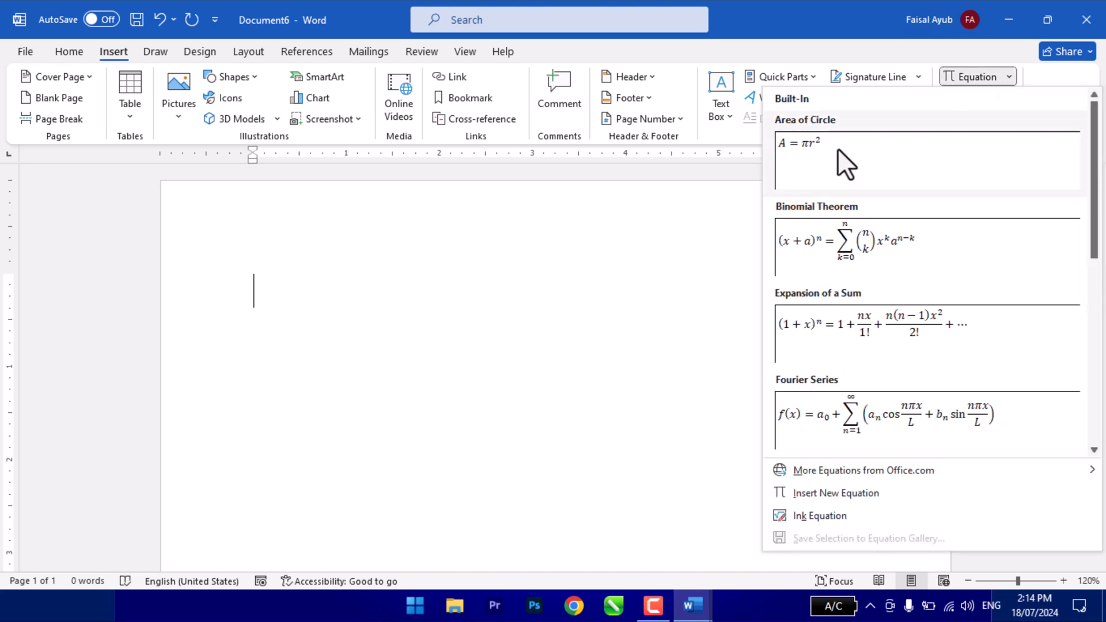
scroll(921, 288, down, 5)
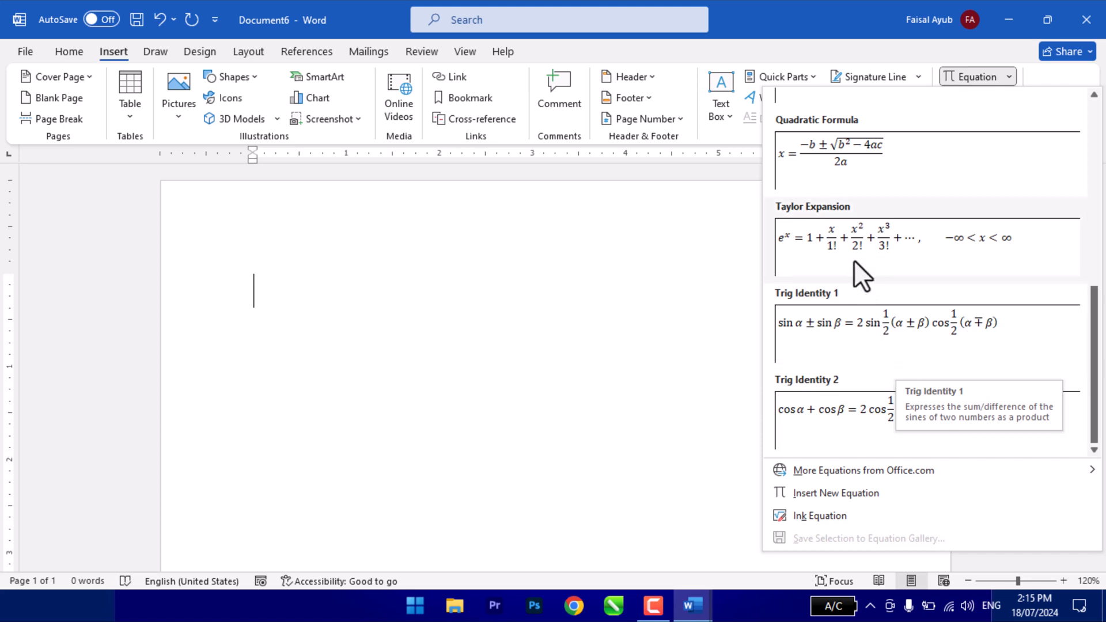
click(878, 165)
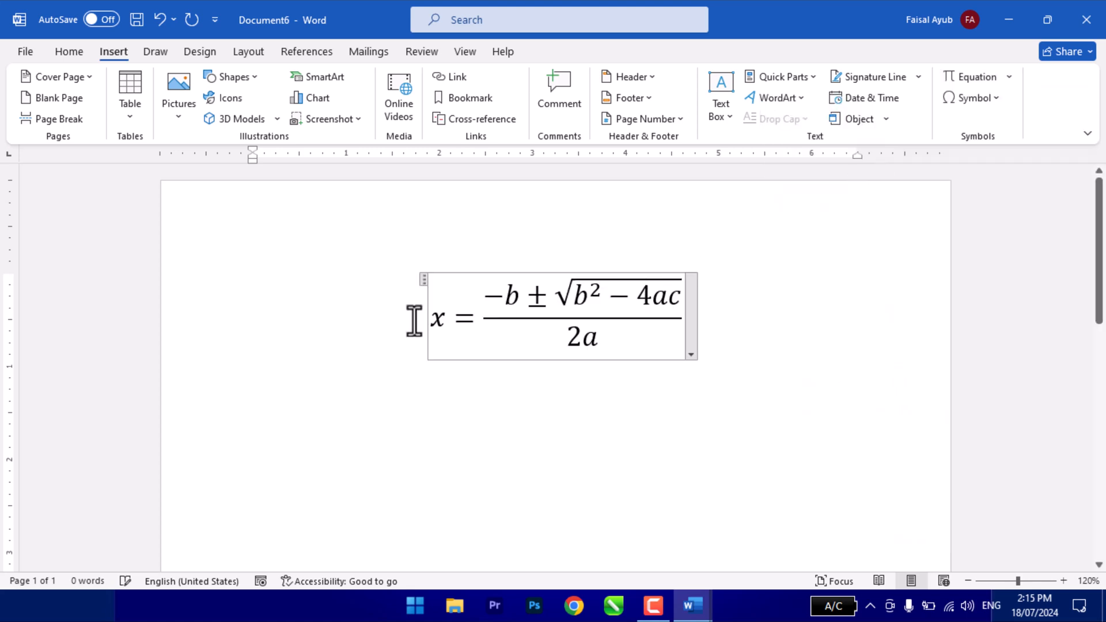
click(528, 327)
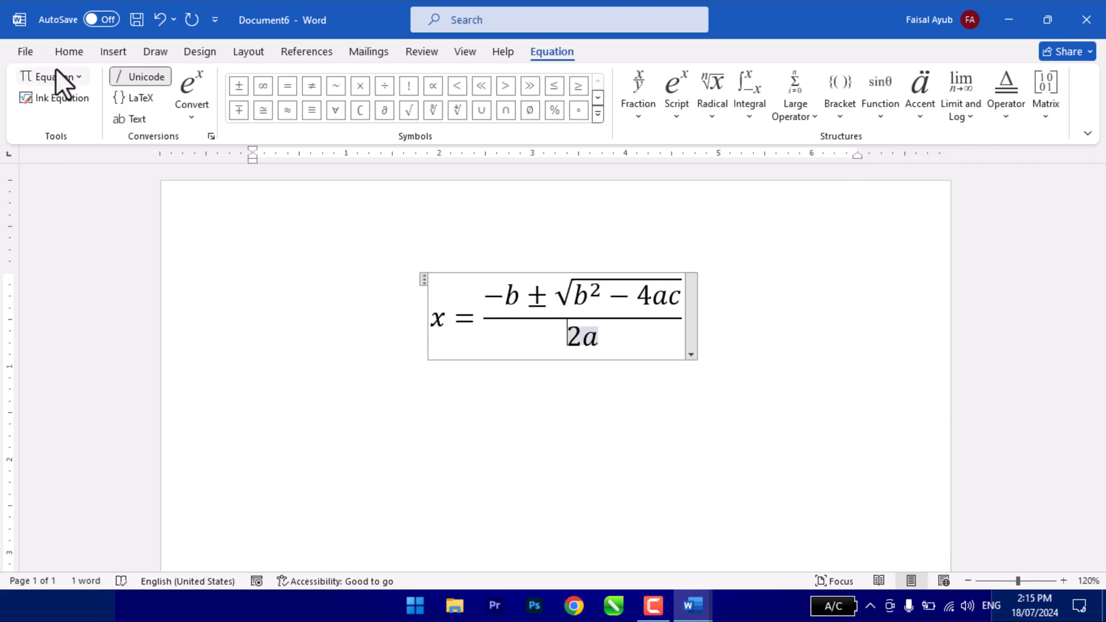
click(64, 97)
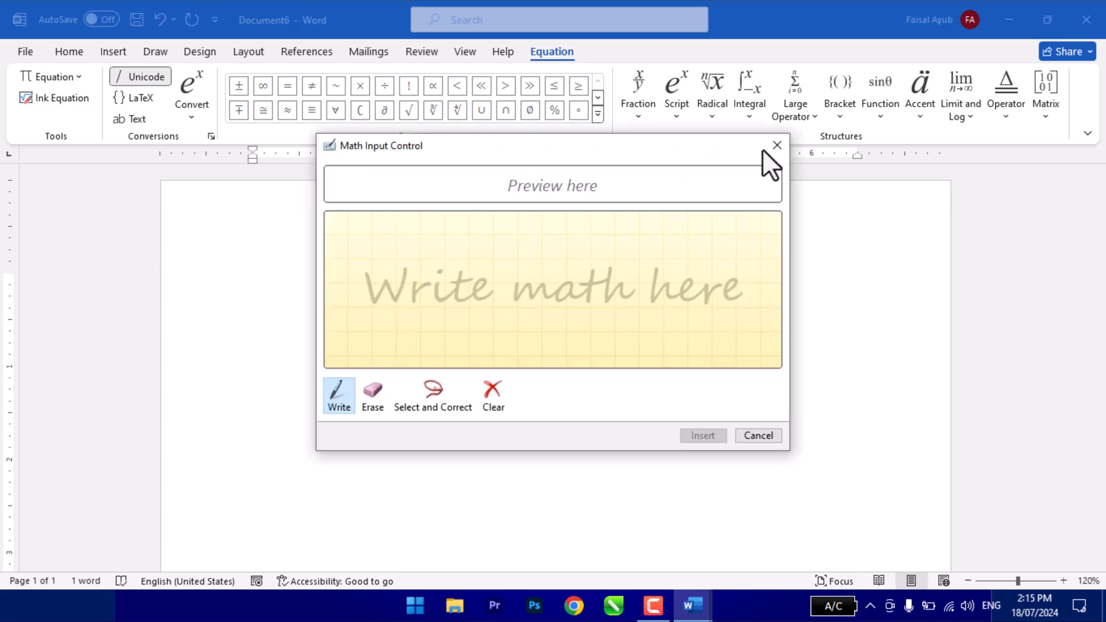
click(775, 146)
click(57, 80)
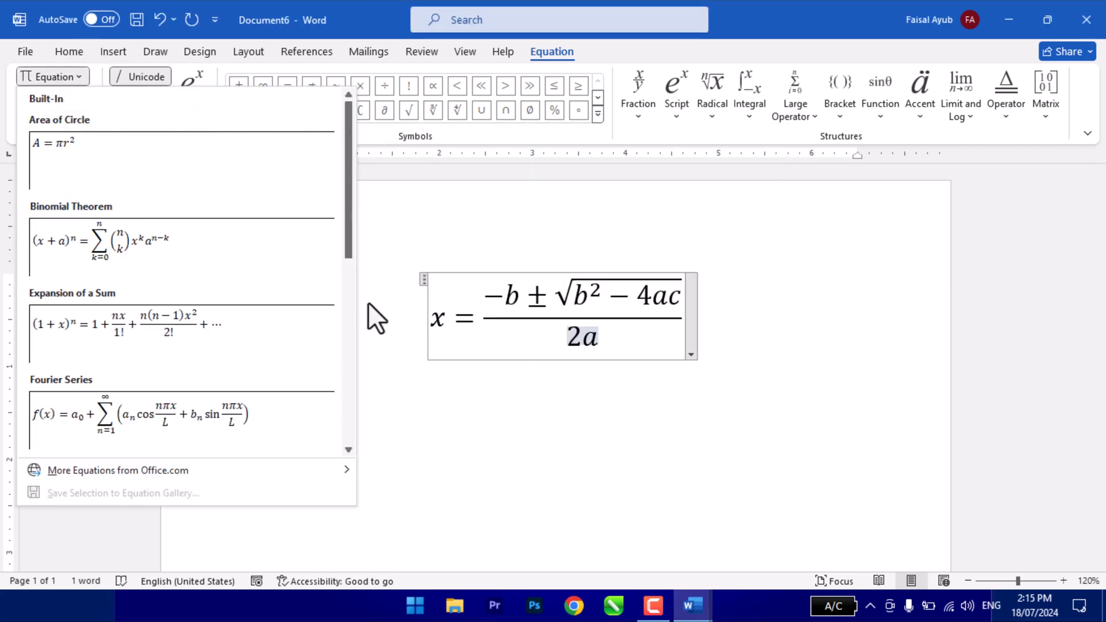
click(363, 257)
- Handwrite 2 + 2 as an ink equation, insert it into the quadratic formula and undo the insertion
click(64, 99)
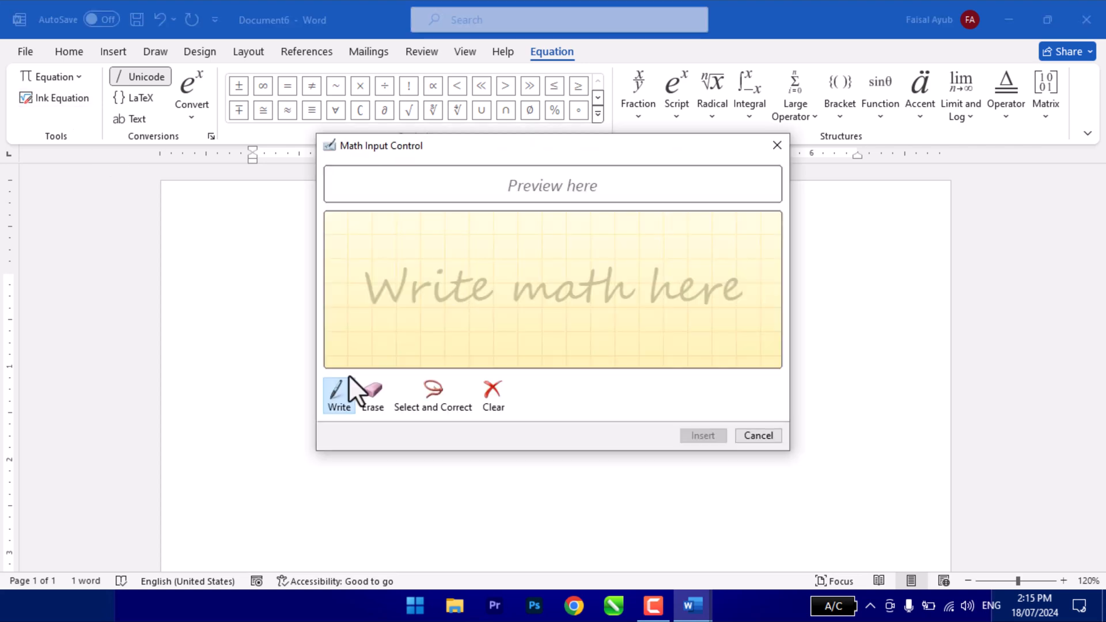
mouse_move(388, 257)
mouse_down()
mouse_move(397, 296)
mouse_move(434, 315)
mouse_up()
mouse_move(534, 292)
mouse_down()
mouse_move(449, 290)
mouse_move(493, 322)
mouse_up()
mouse_move(556, 266)
mouse_down()
mouse_move(573, 326)
mouse_move(642, 318)
mouse_up()
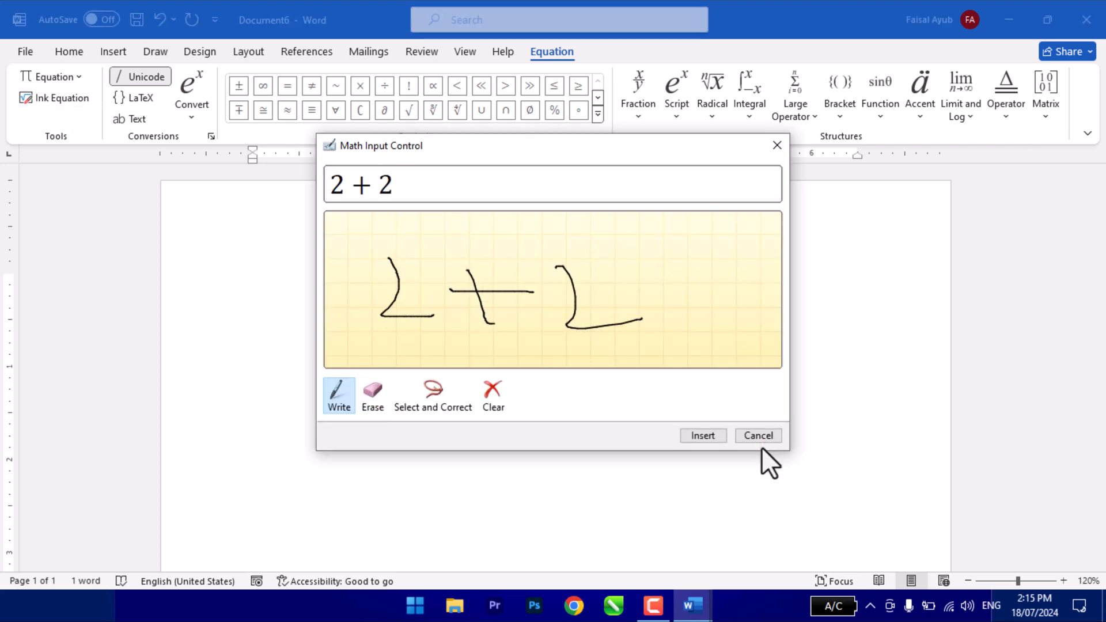
click(704, 439)
key(ctrl+z)
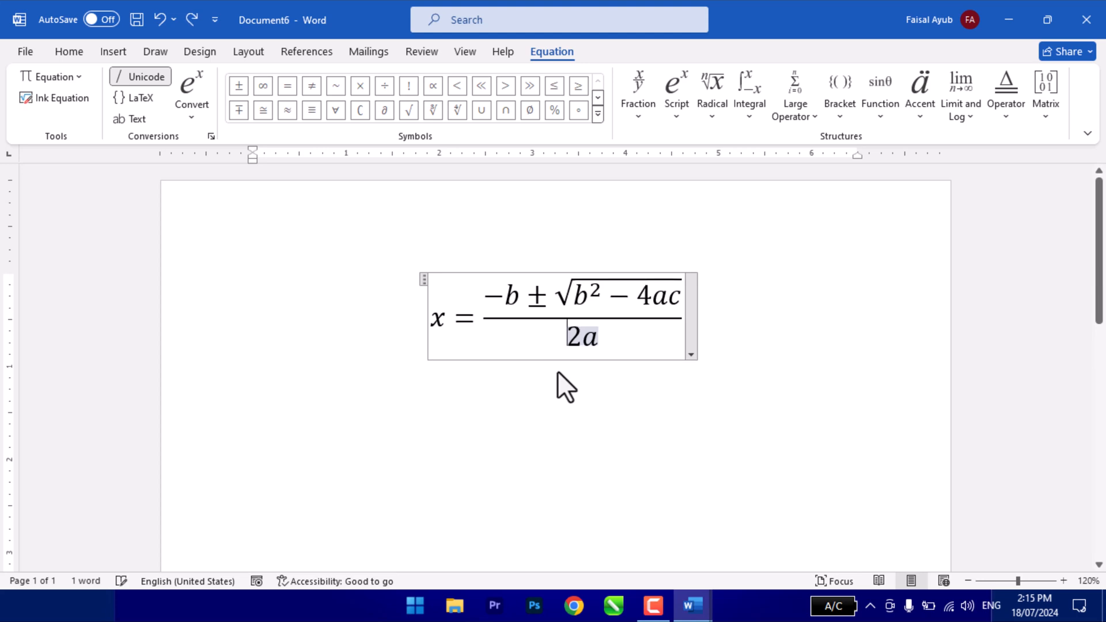
- Switch the quadratic formula through the LaTeX and plain text formats, and set it to Unicode
click(133, 97)
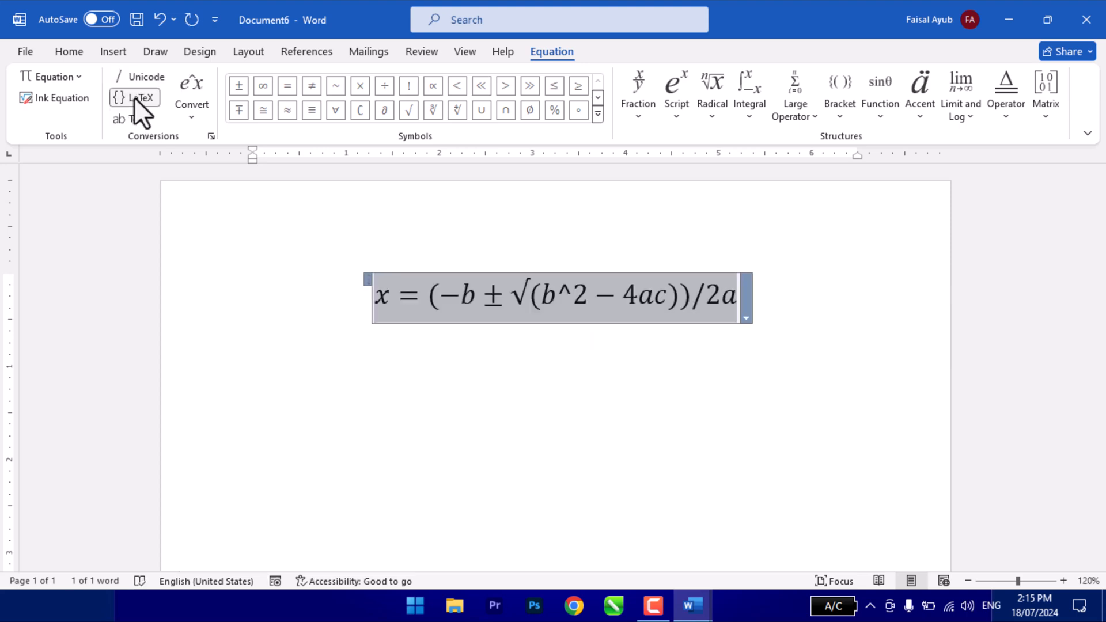
click(135, 120)
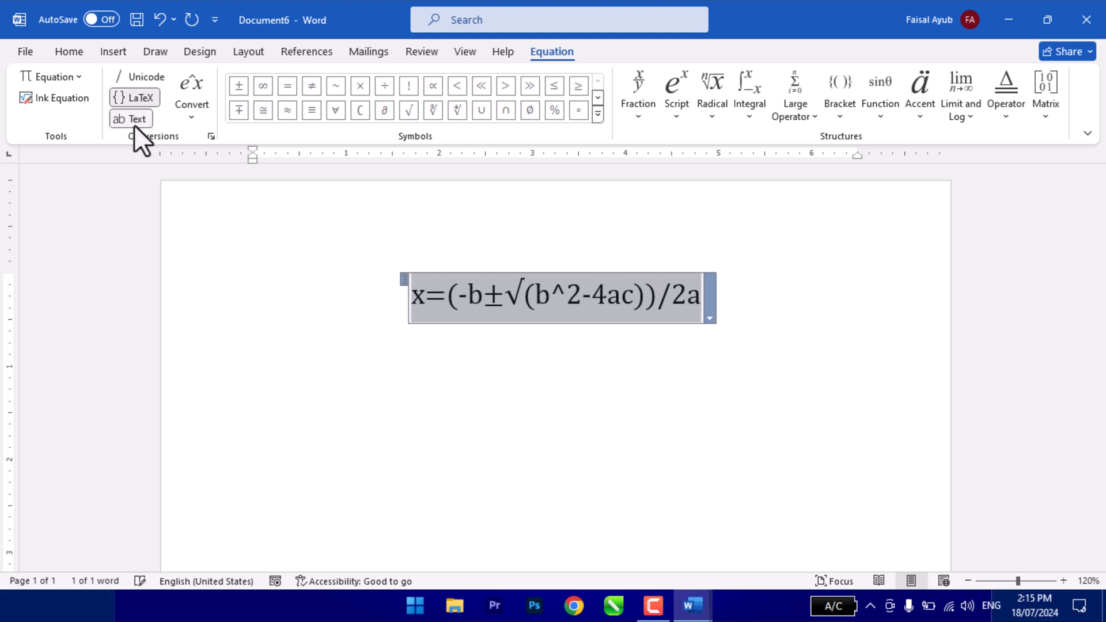
click(134, 124)
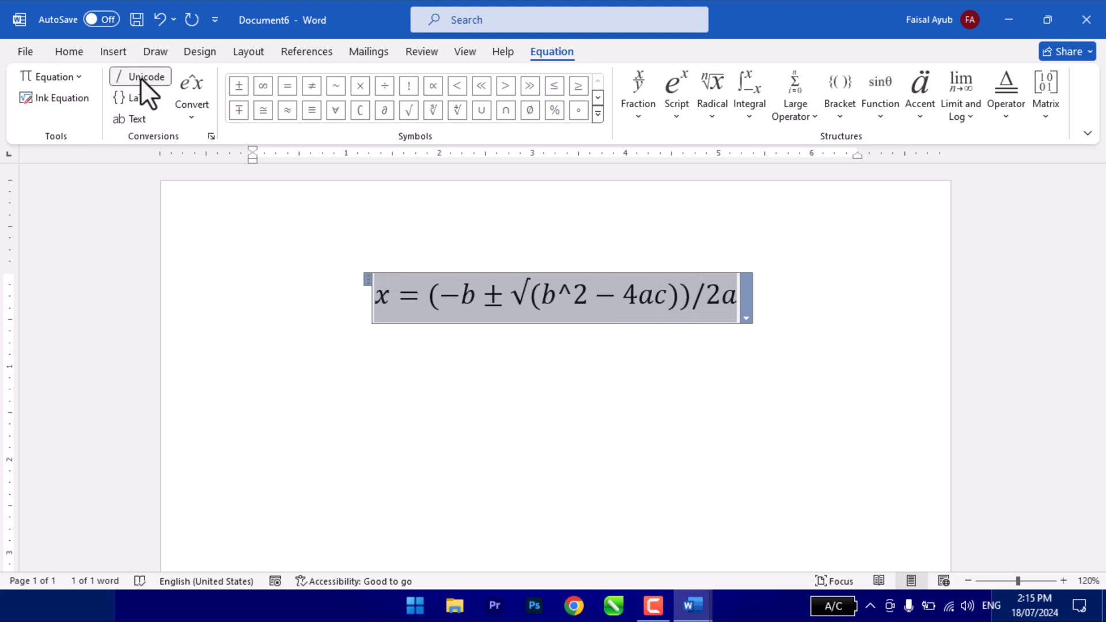
click(138, 98)
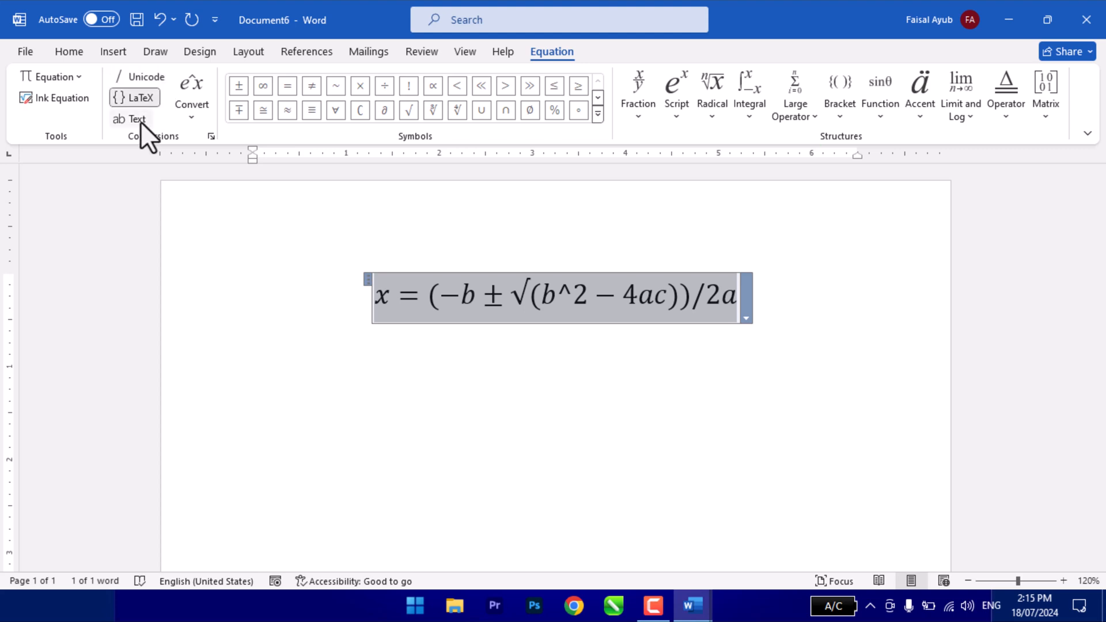
click(138, 117)
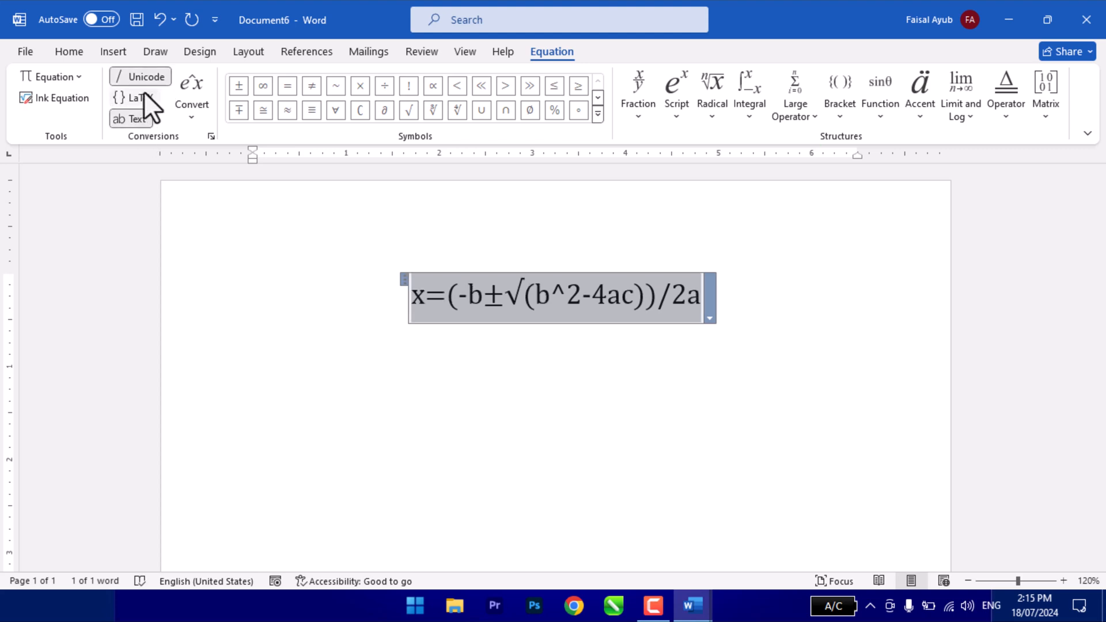
click(144, 91)
click(143, 78)
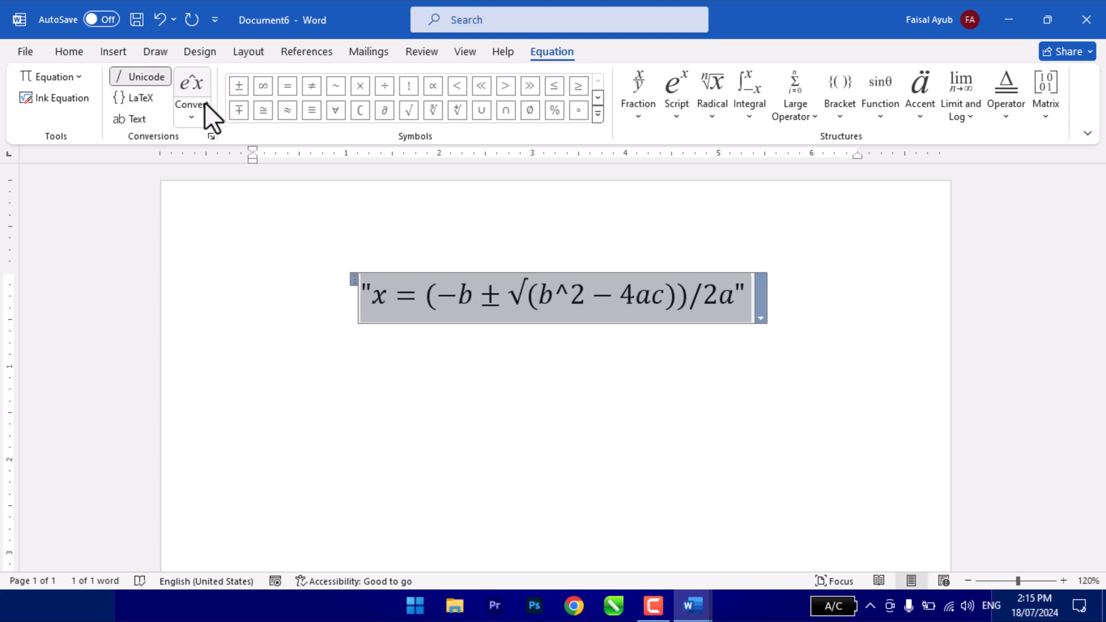
- Apply the professional and linear conversions to the quadratic formula and turn off its plain text format
click(191, 119)
click(219, 142)
click(194, 111)
click(210, 164)
click(190, 118)
click(216, 208)
click(192, 118)
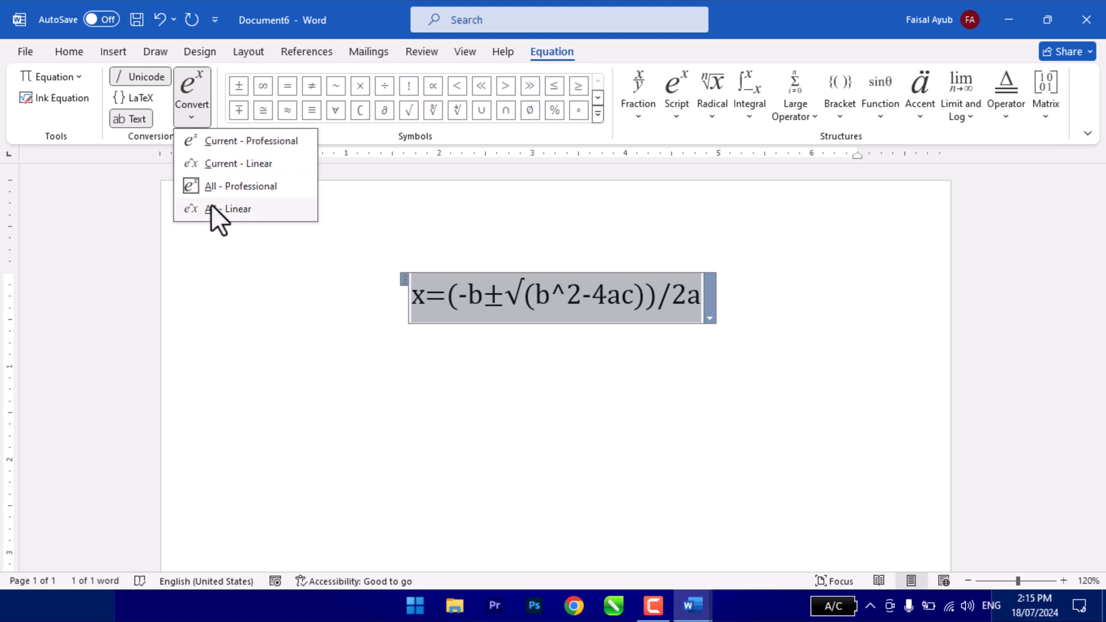
click(211, 205)
click(202, 118)
click(209, 137)
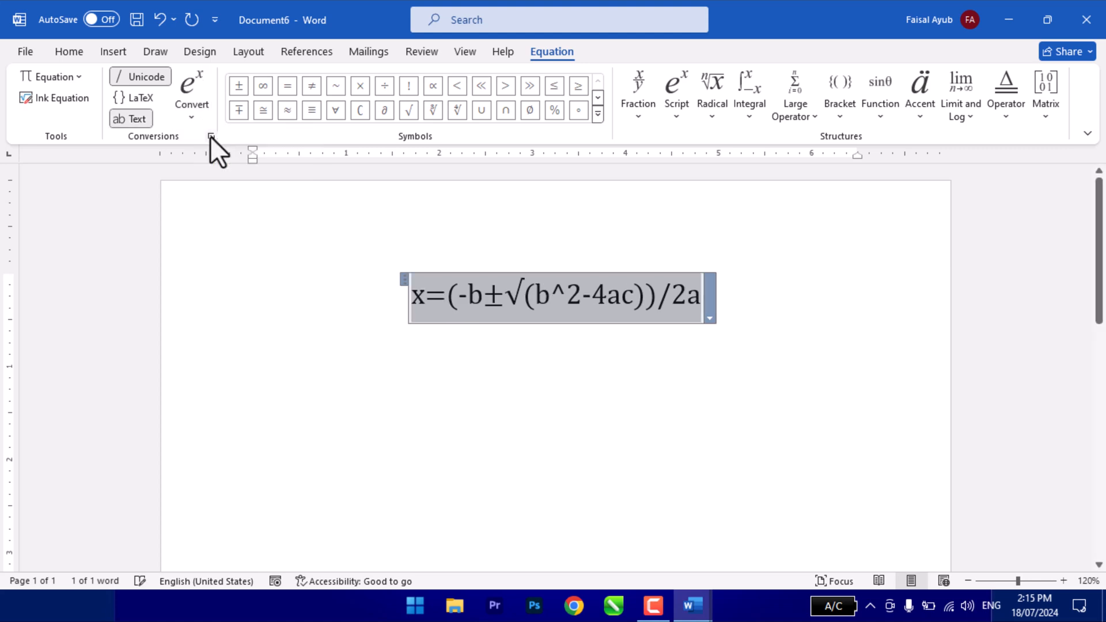
click(133, 119)
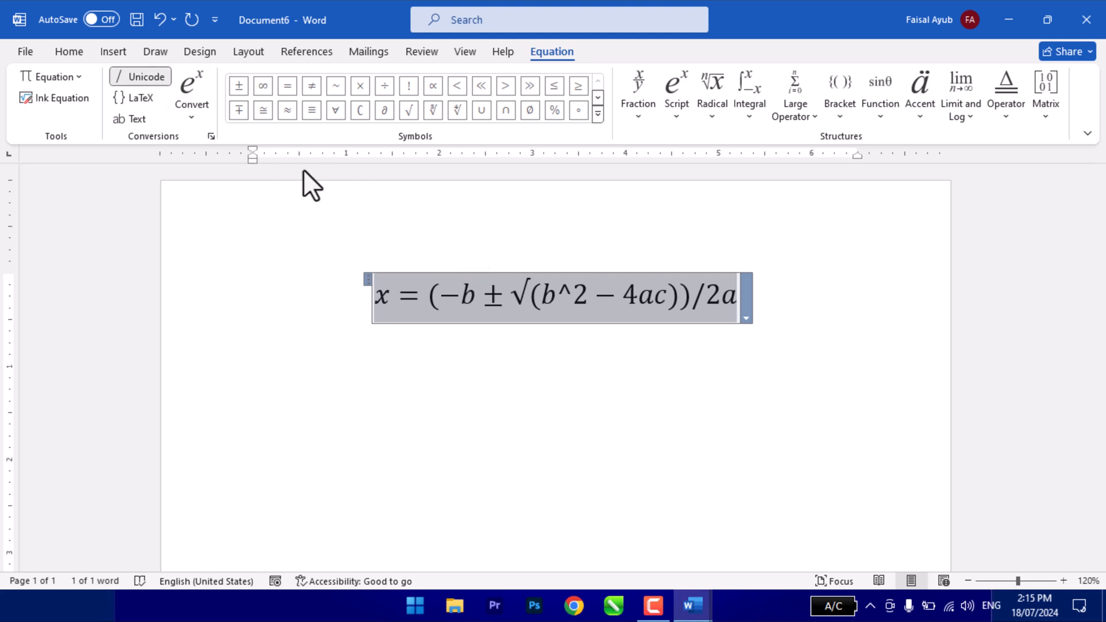
- Examine the equation symbol sets from Basic Math and Greek Letters through Operators, Negated Relations, Scripts and Geometry
click(597, 114)
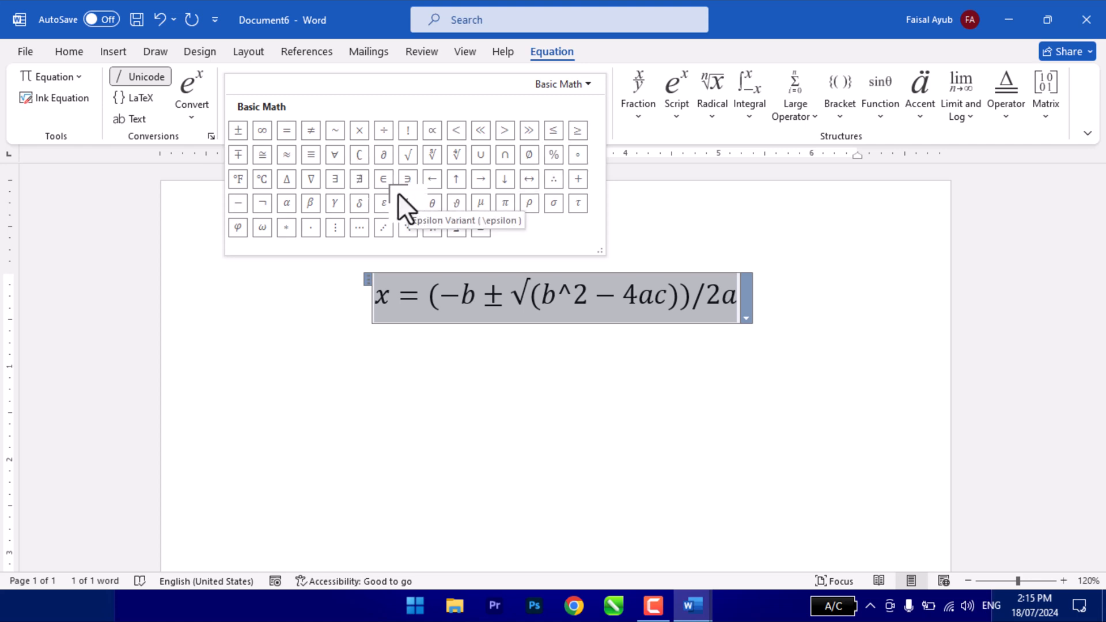
click(547, 81)
click(570, 122)
click(556, 85)
click(565, 142)
click(554, 89)
click(567, 167)
click(562, 88)
click(582, 184)
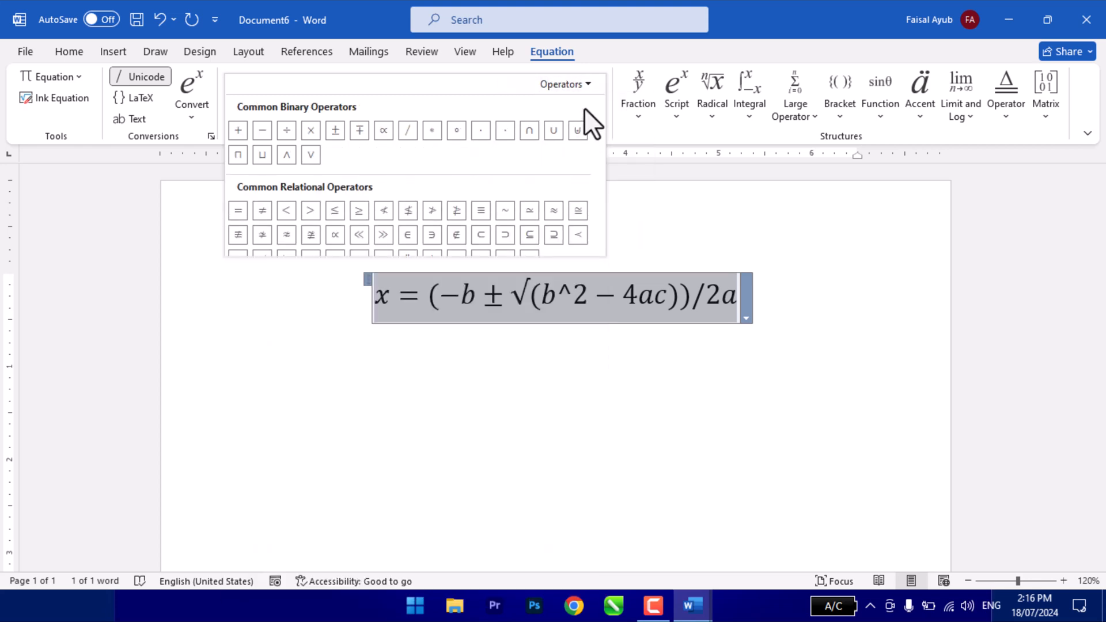
click(576, 85)
click(597, 203)
click(574, 88)
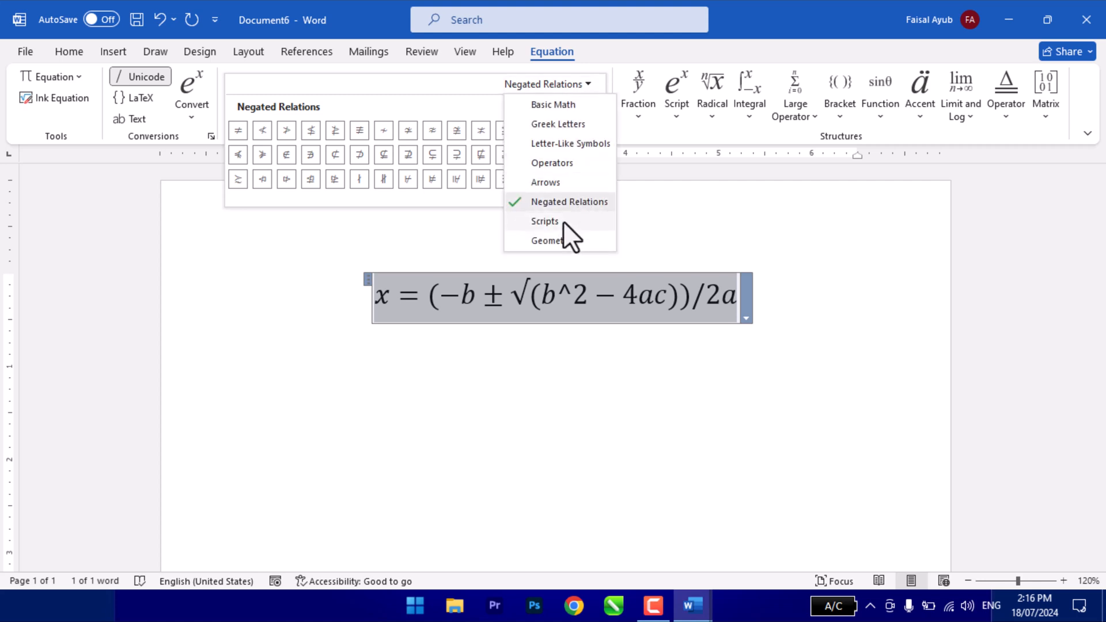
click(562, 221)
click(570, 86)
click(597, 236)
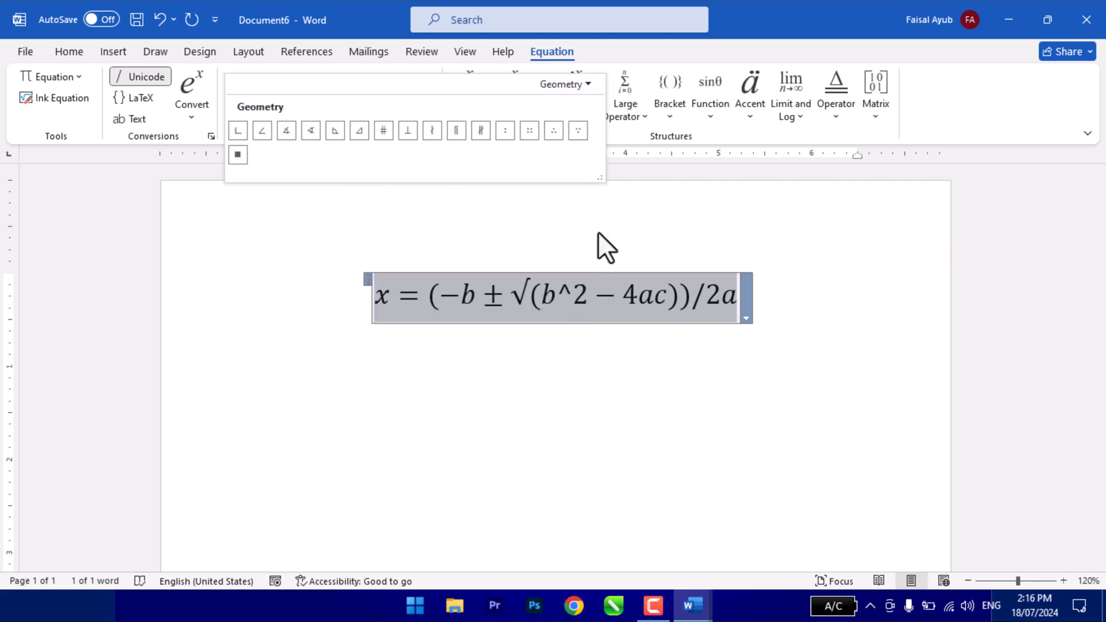
click(562, 88)
click(562, 104)
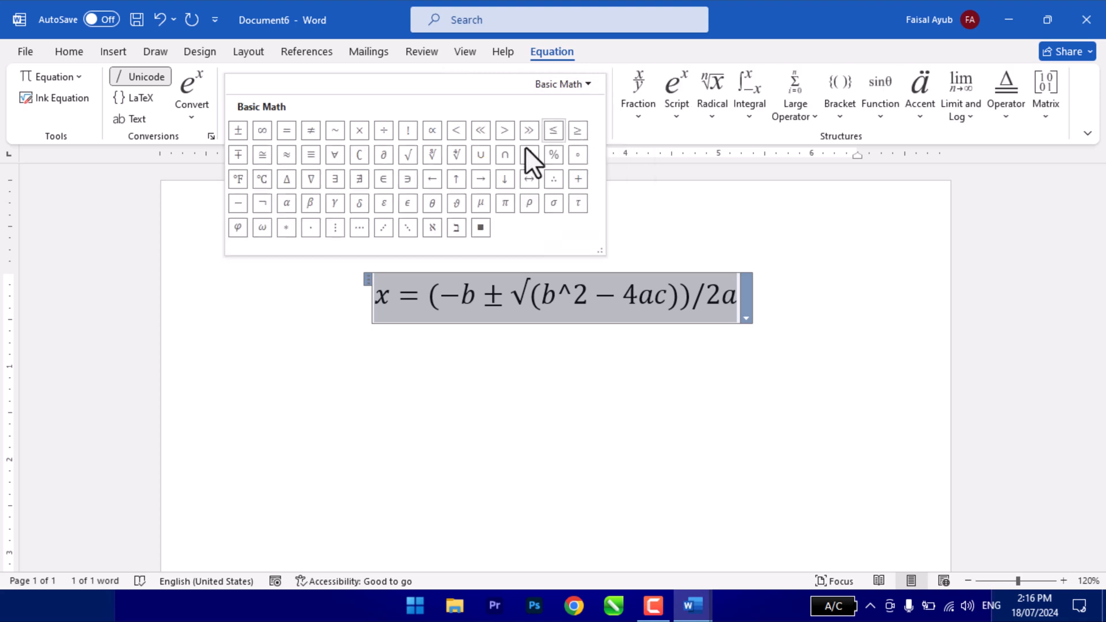
click(669, 254)
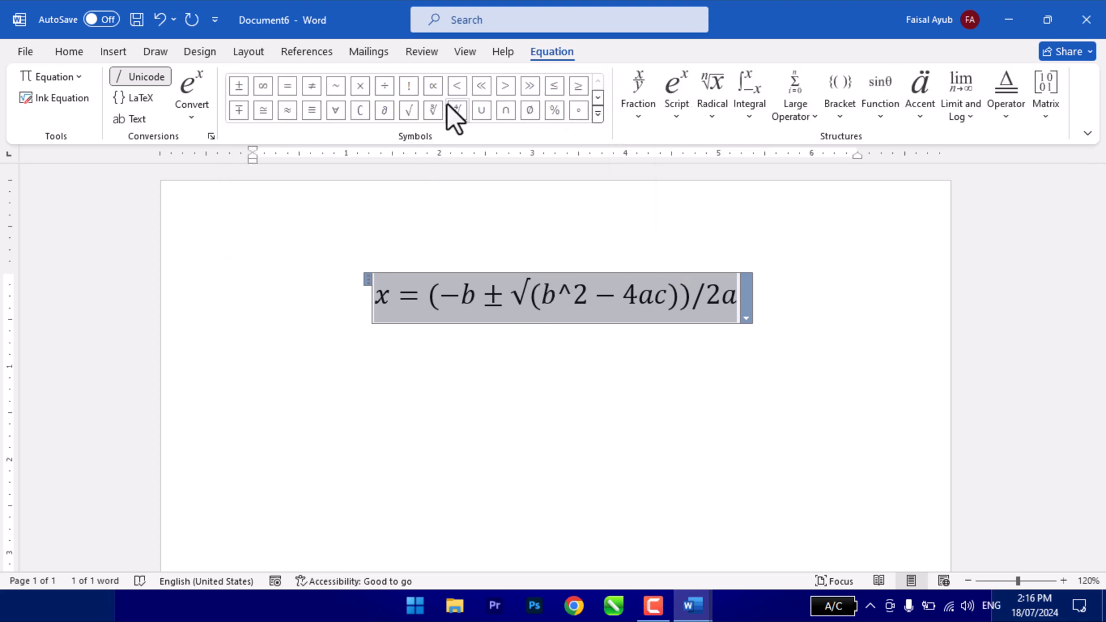
- Examine the equation structures, including fractions, radicals, large operators, brackets, functions, accents, operators and matrices, and leave the equation
click(631, 103)
click(662, 109)
click(662, 110)
click(711, 113)
click(711, 113)
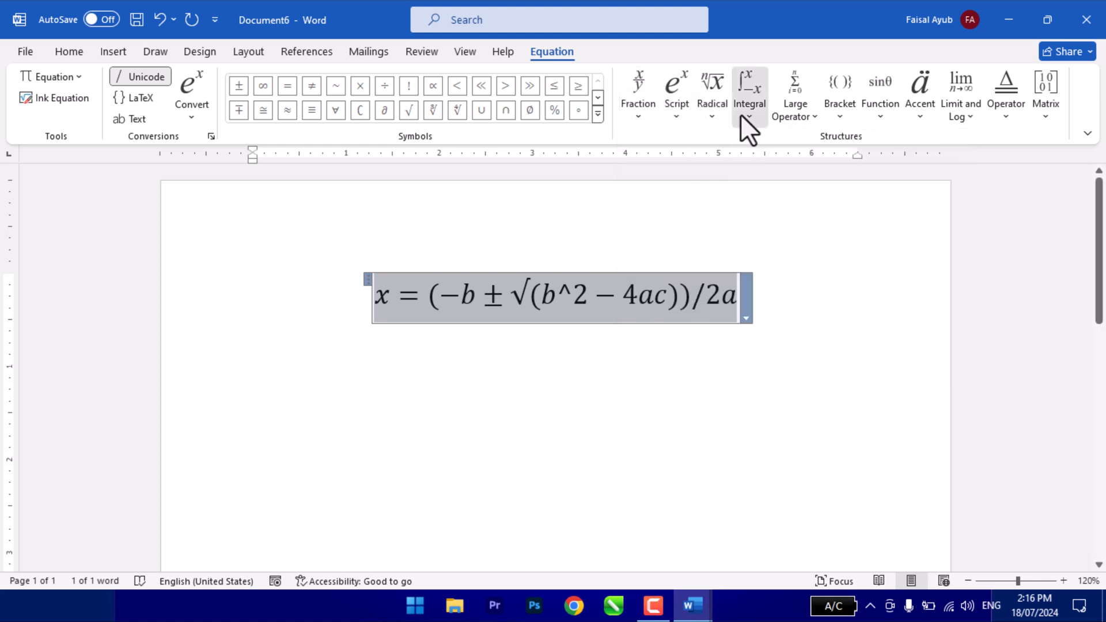
click(789, 111)
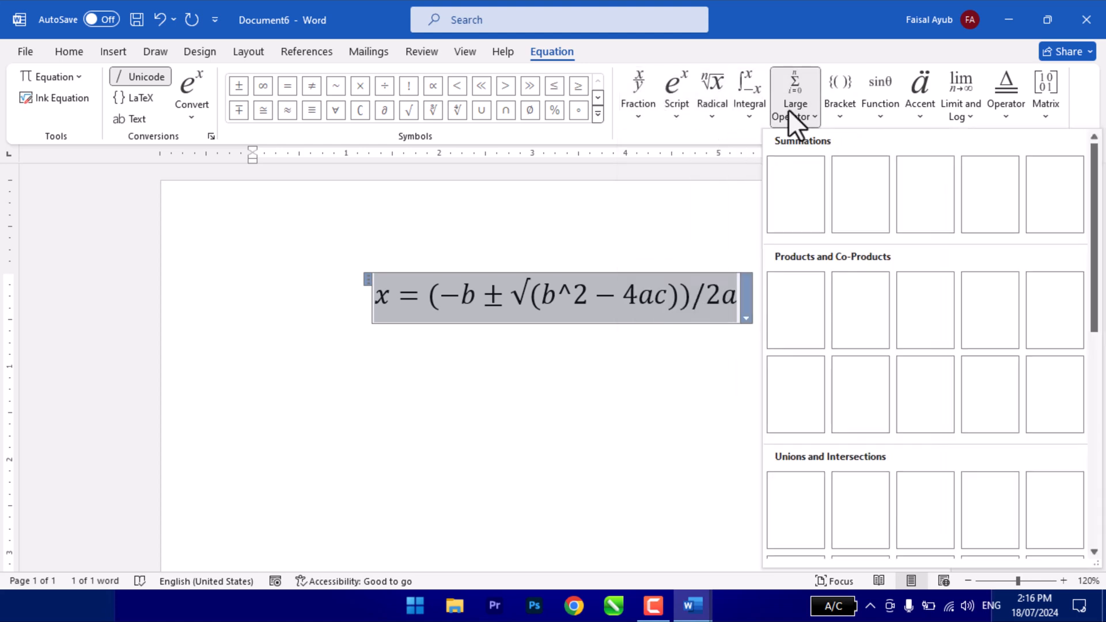
click(841, 115)
click(882, 113)
click(919, 113)
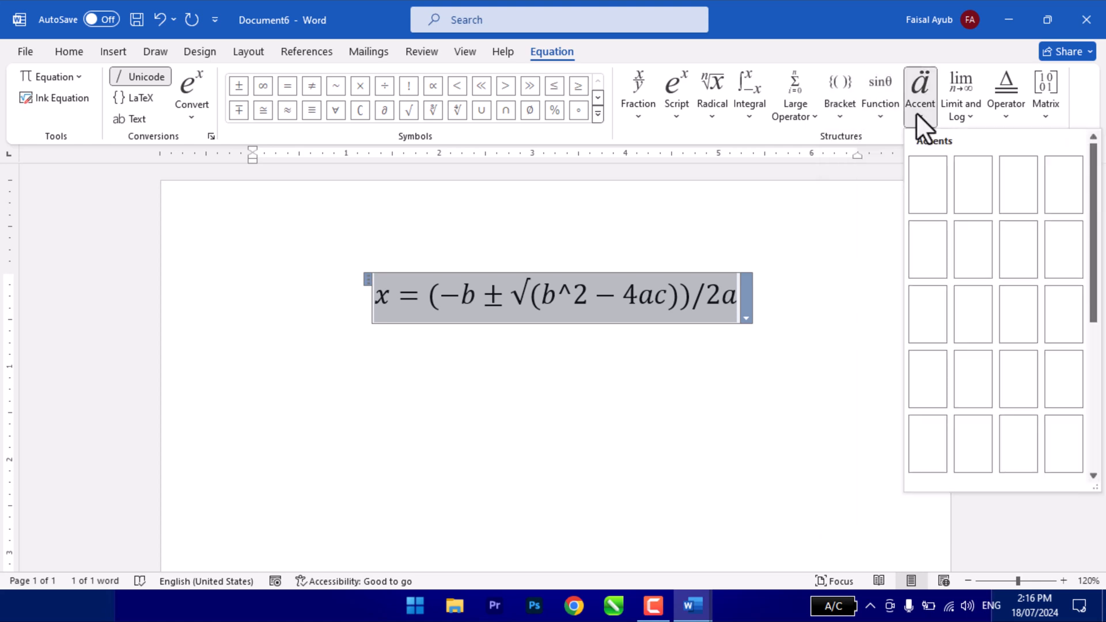
click(949, 118)
click(1005, 109)
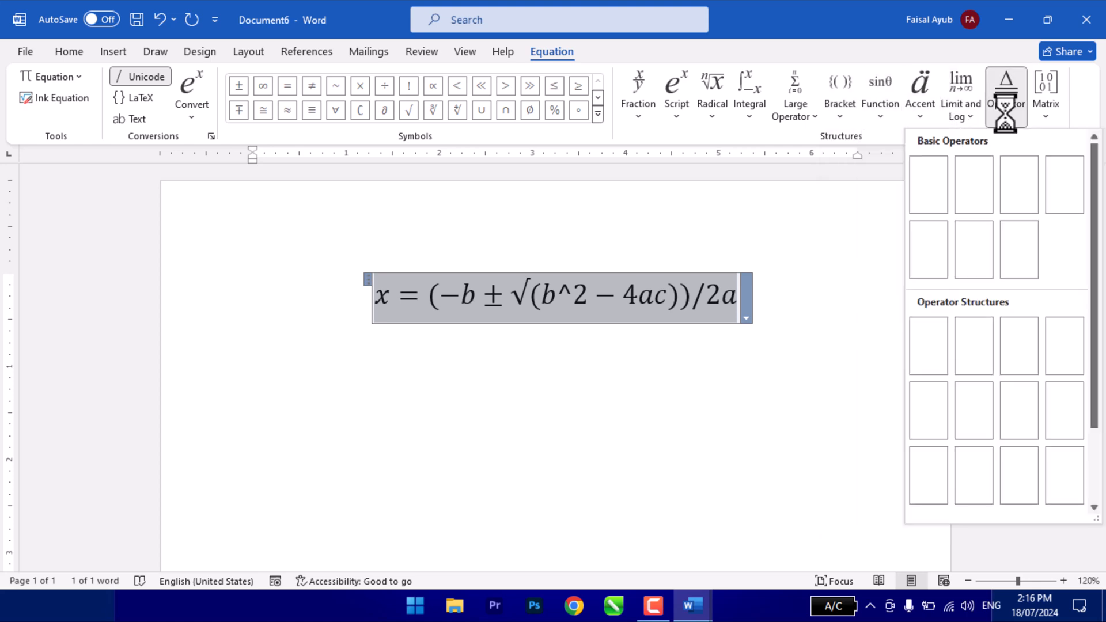
click(1049, 109)
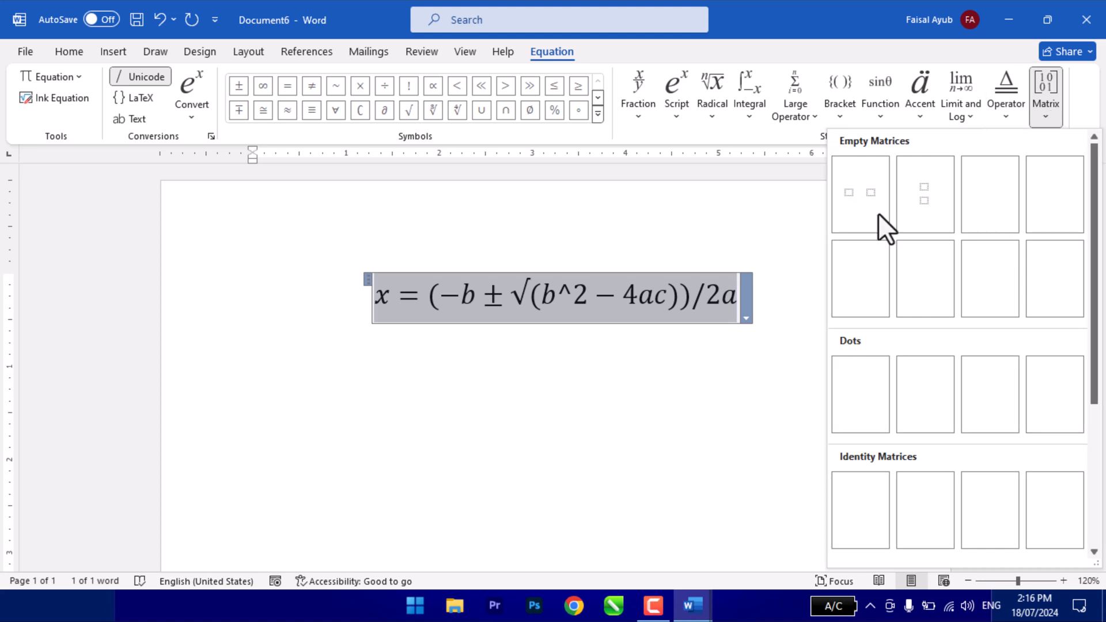
click(511, 369)
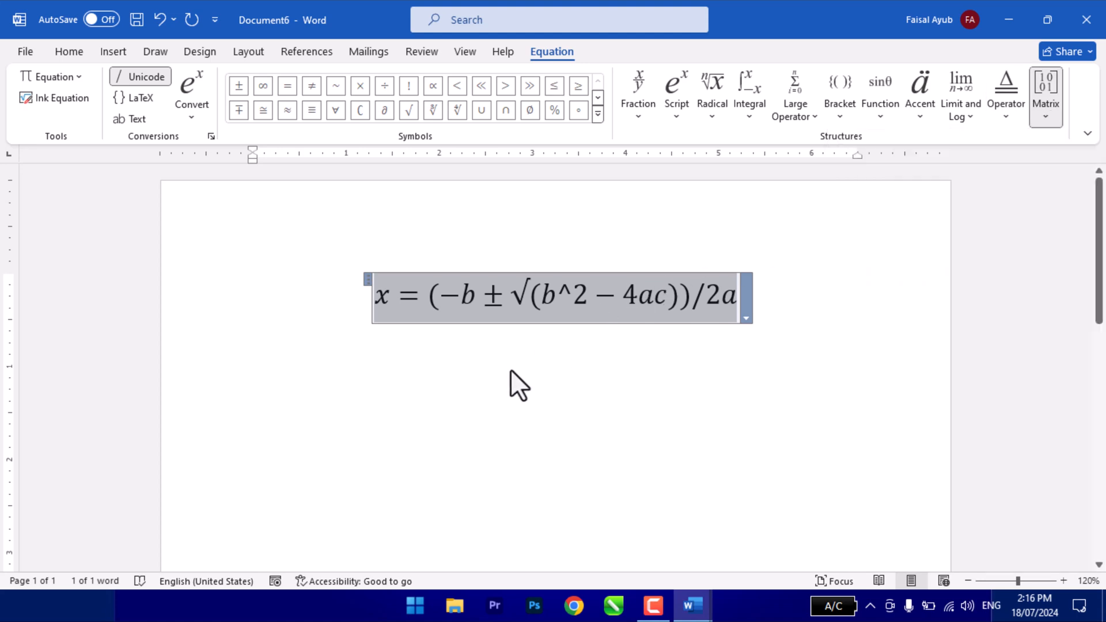
click(600, 356)
click(742, 358)
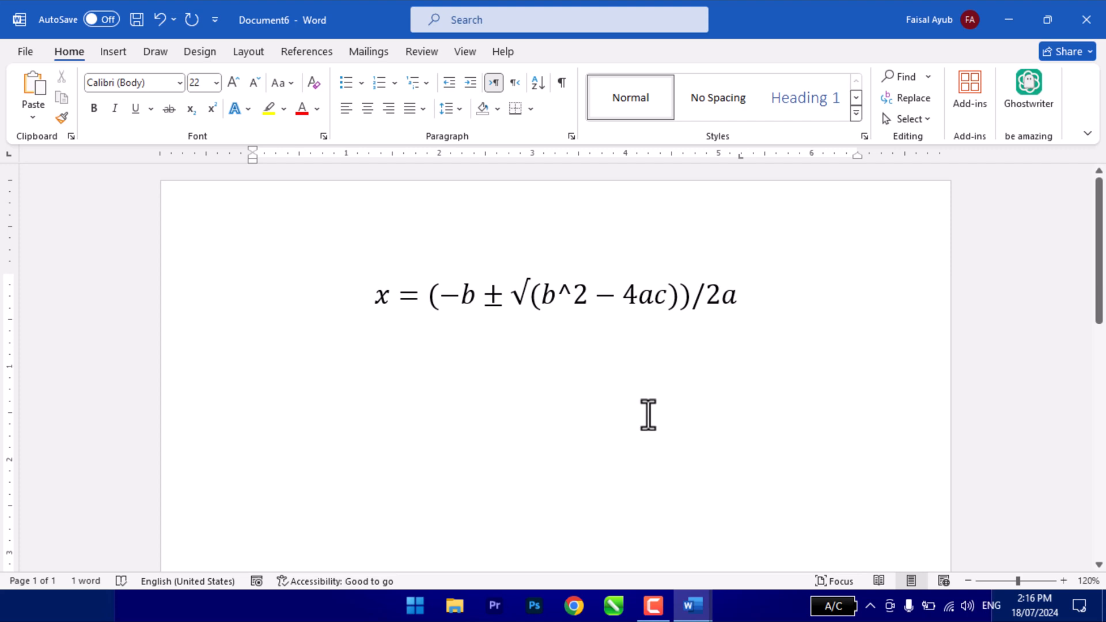
- Place the insertion point on the left below the equation and look over the common symbols available for insertion
double_click(279, 415)
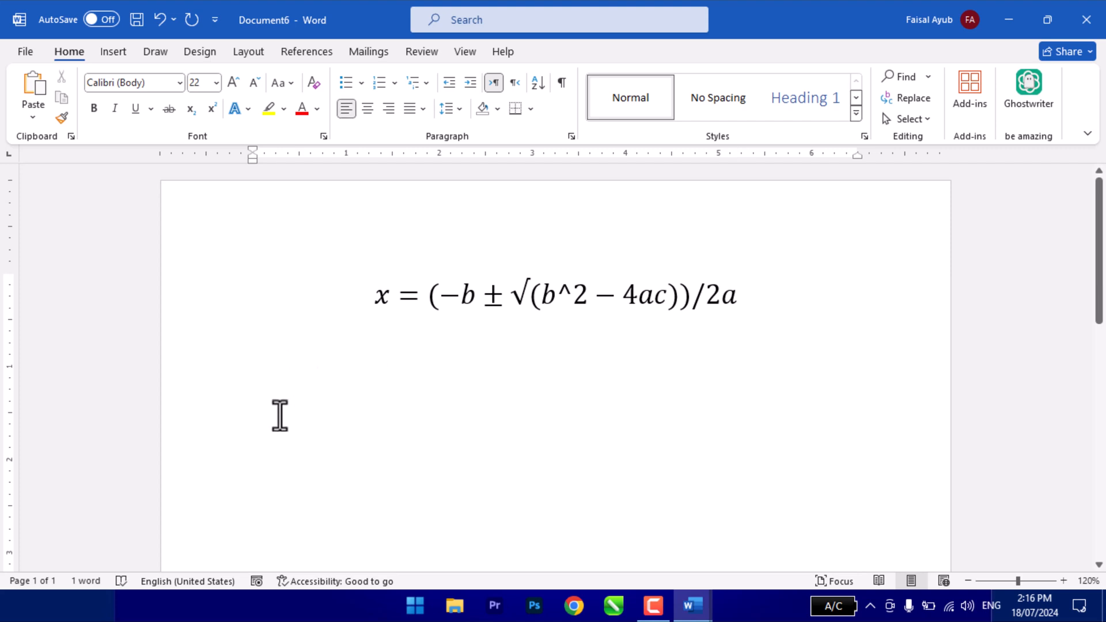
click(115, 53)
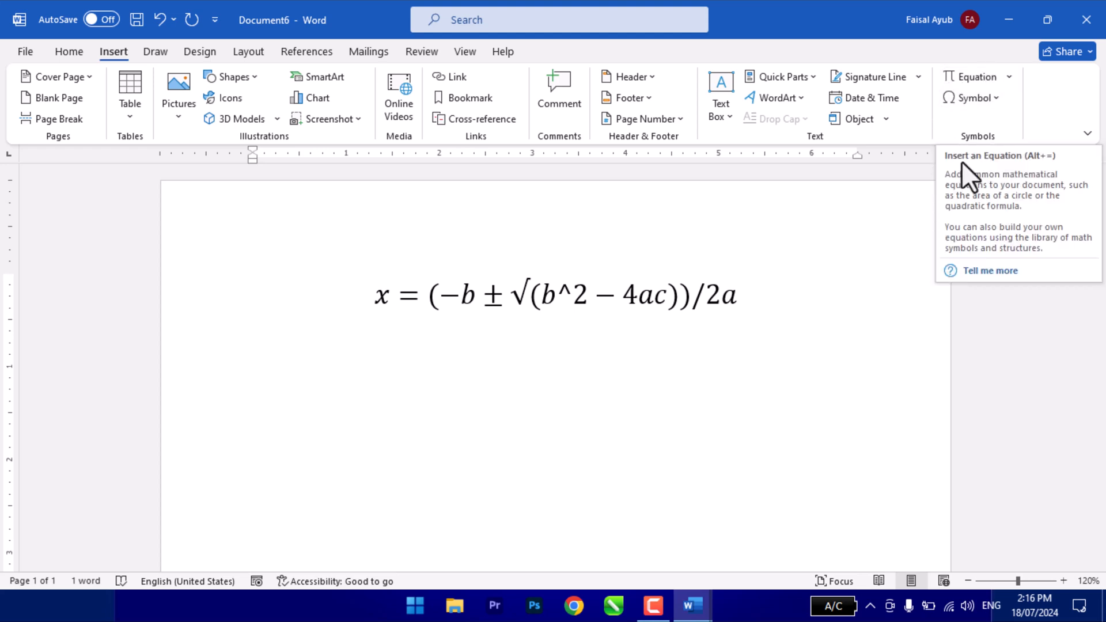
click(970, 99)
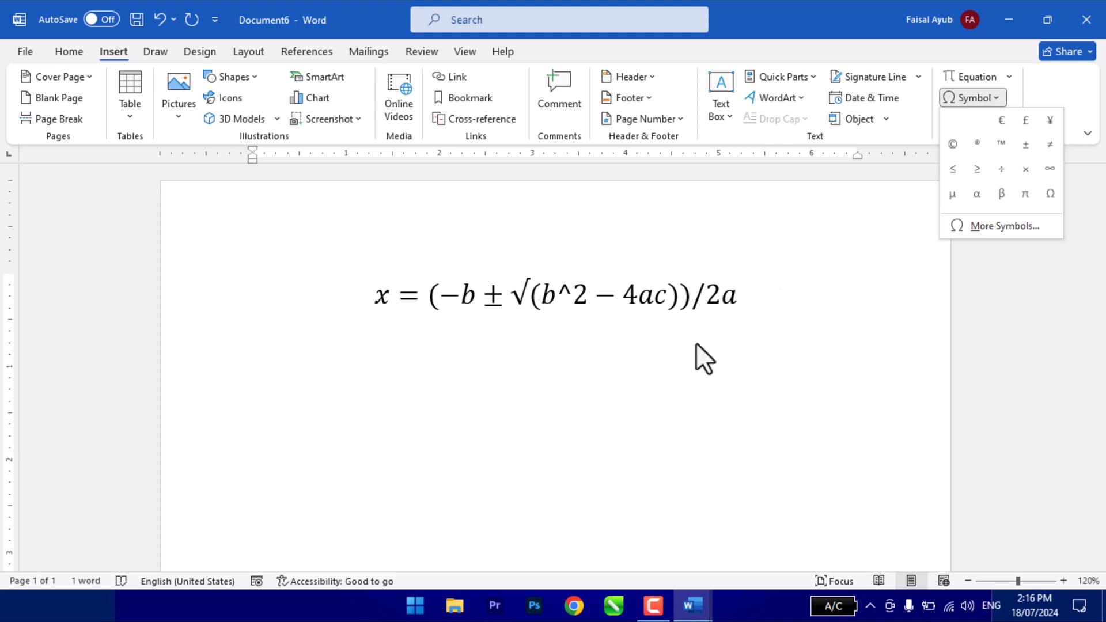
click(305, 418)
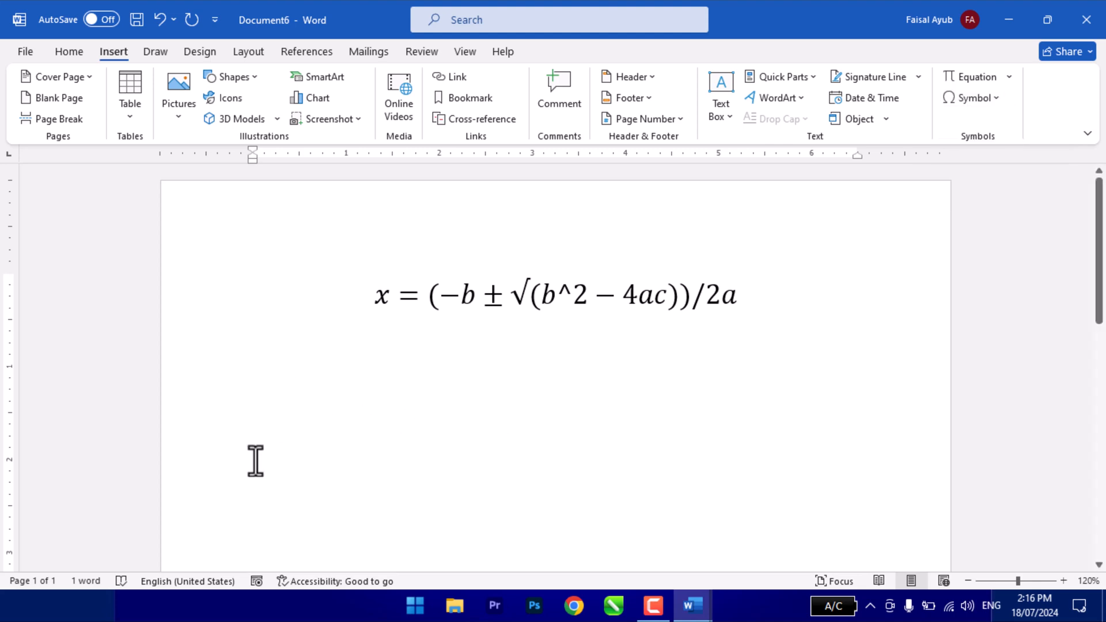
- Enter the words Copyright, Register and Trademark on three separate lines below the equation
text(P)
key(BackSpace)
text(Copy)
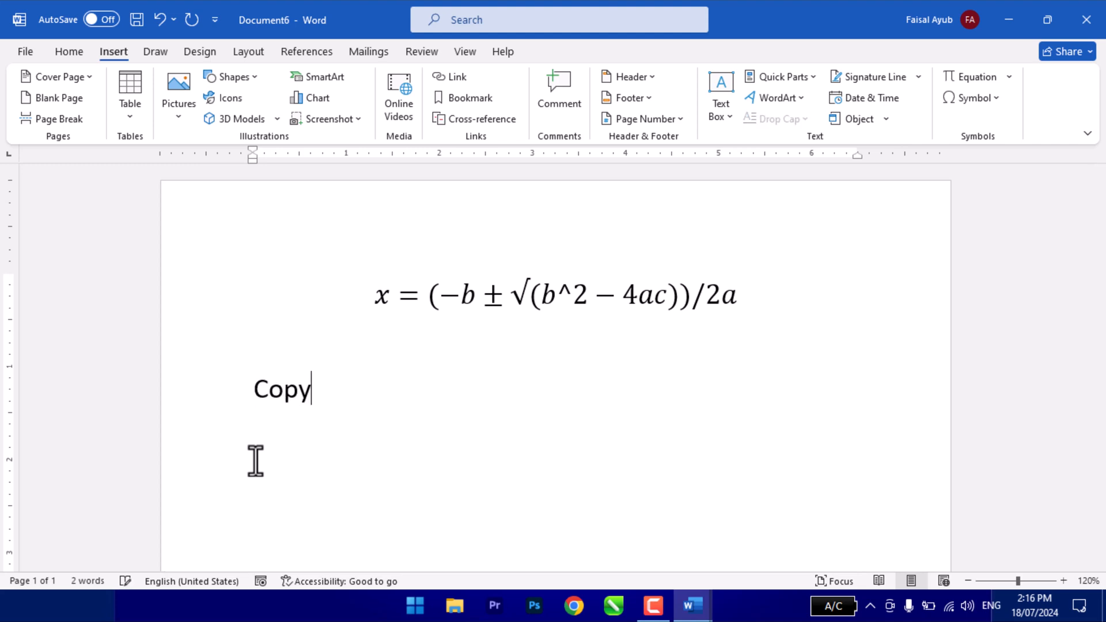
text(righte)
key(BackSpace)
key(Return)
text(Registe)
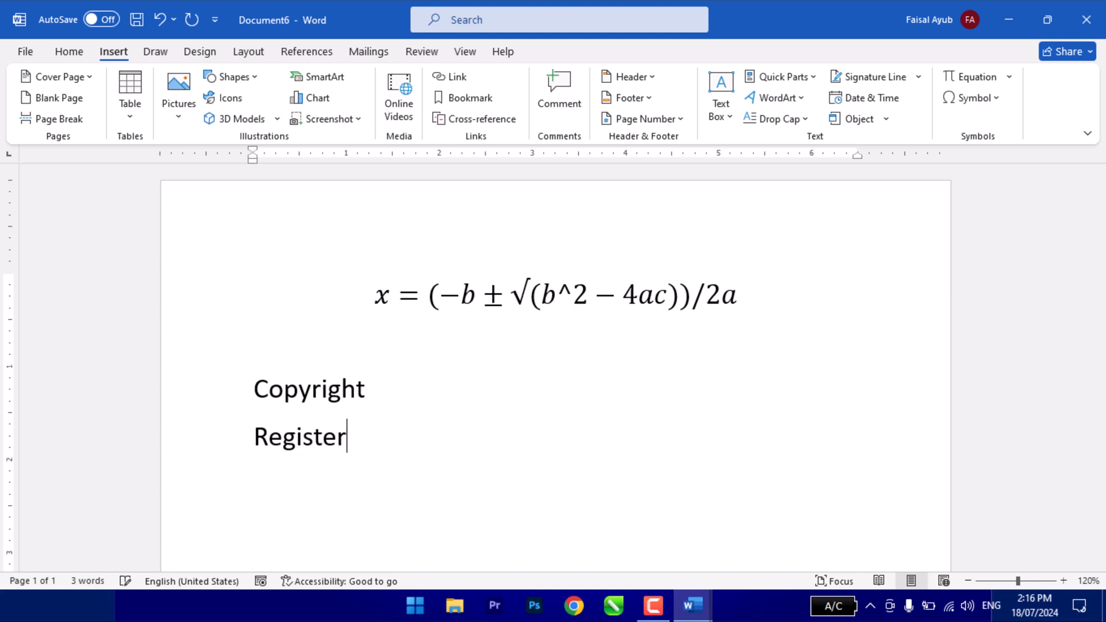
text(r)
key(Return)
text(Trademark)
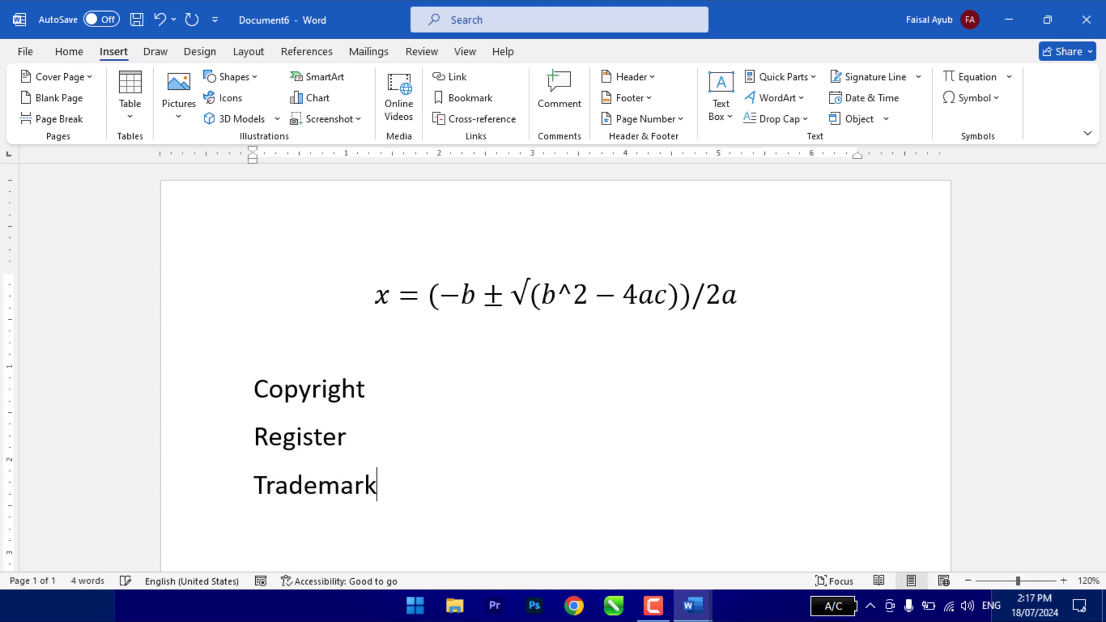
- Insert the copyright symbol © after the word Copyright, separated by a space
click(377, 388)
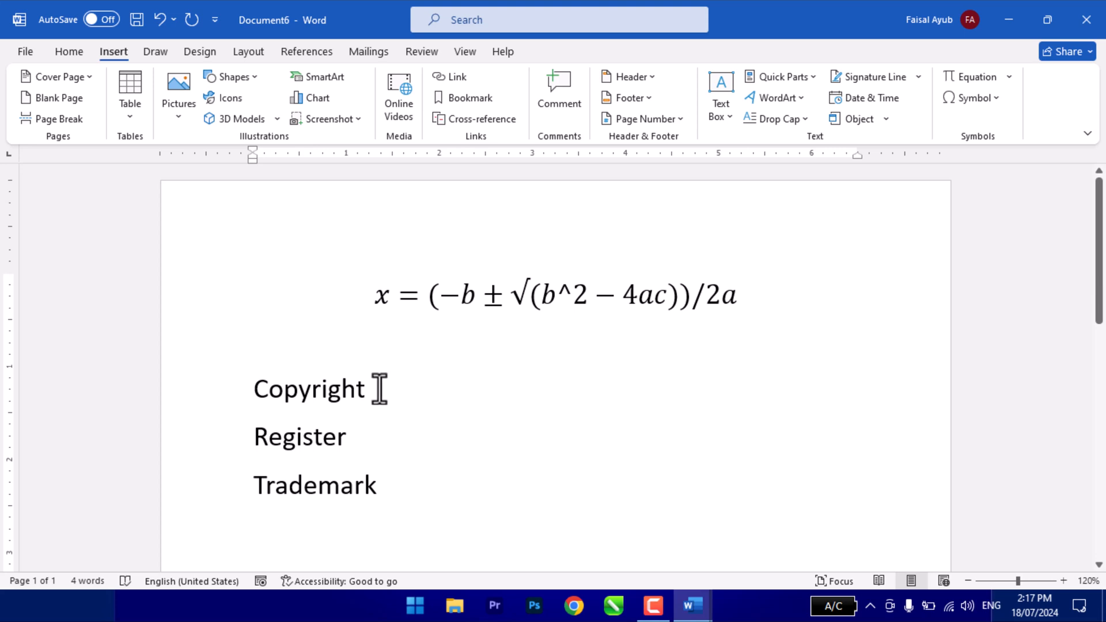
click(963, 99)
click(983, 144)
key(BackSpace)
click(976, 104)
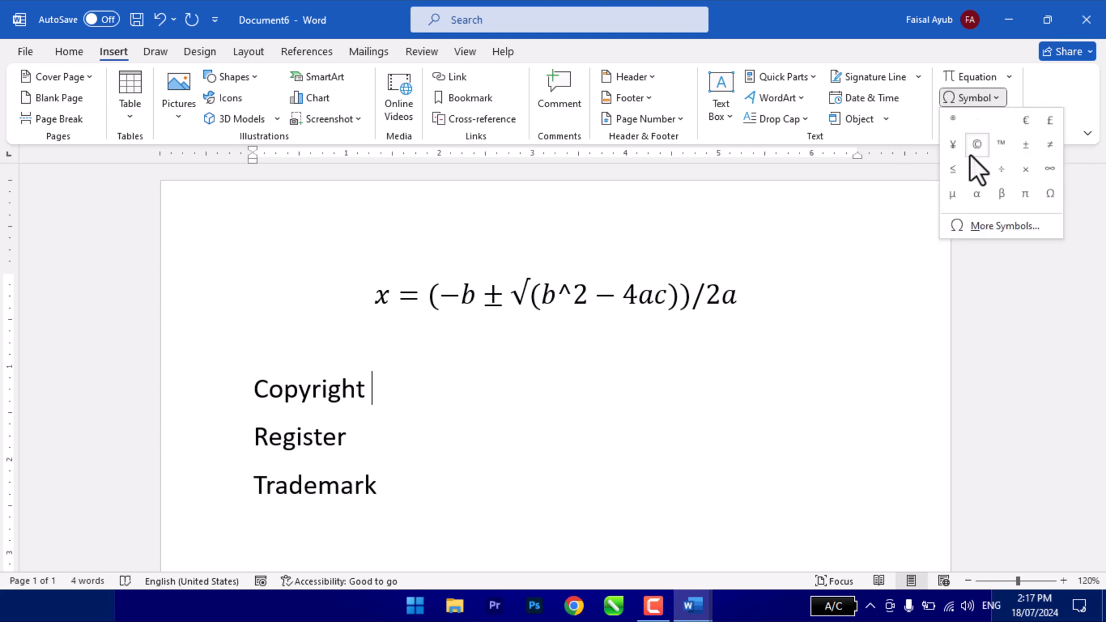
click(977, 146)
- Insert the ® symbol directly after Register and the ™ symbol directly after Trademark
click(424, 426)
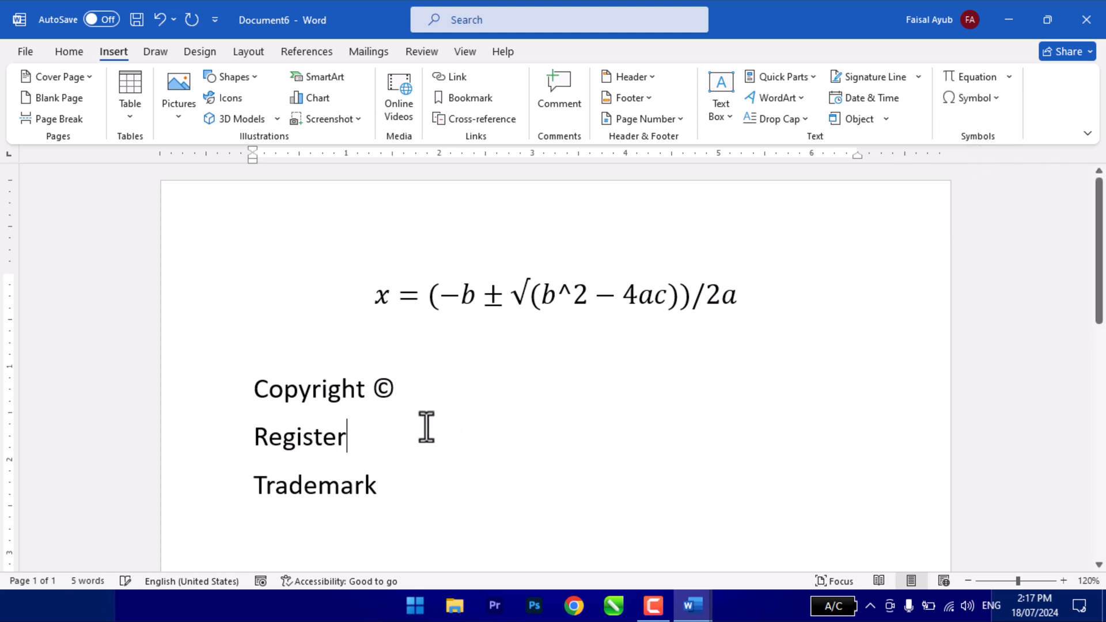
click(956, 100)
click(978, 119)
click(418, 490)
click(961, 99)
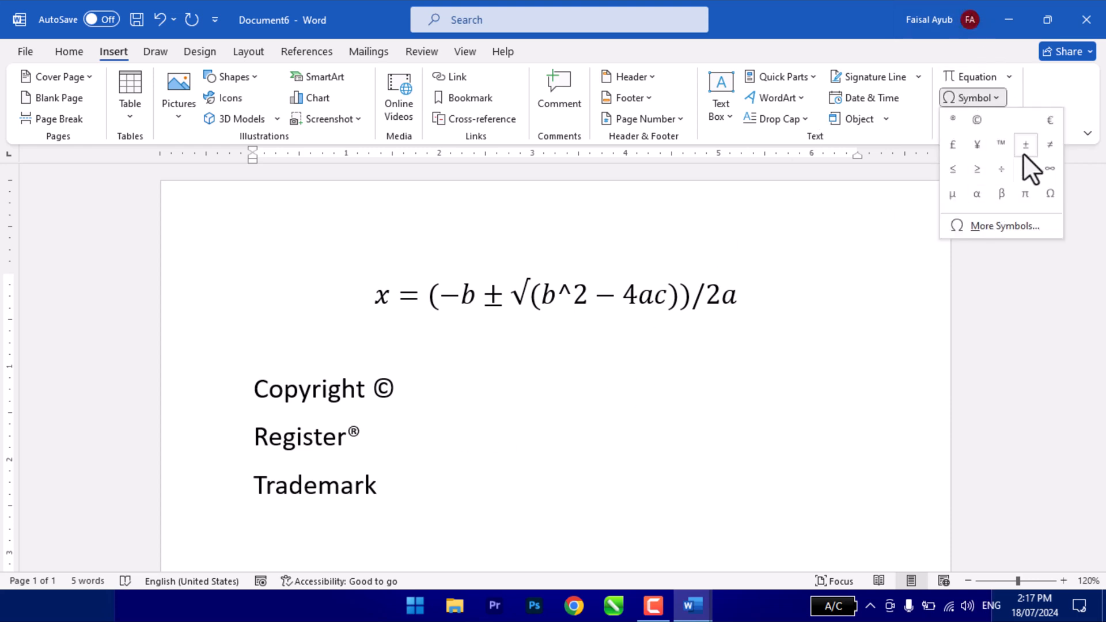
click(991, 148)
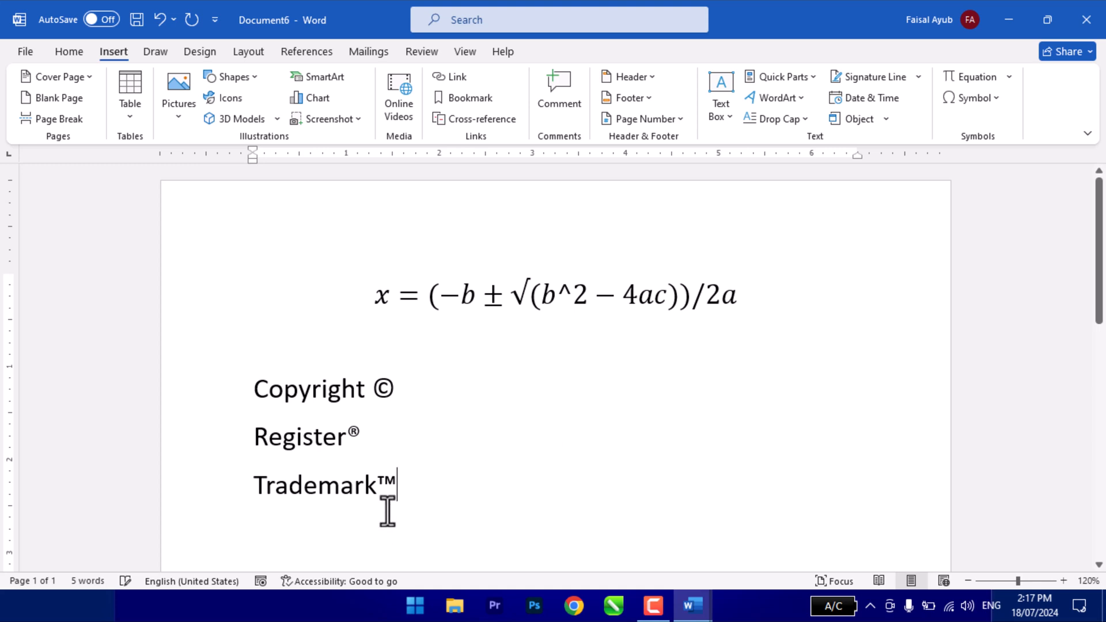
- Enlarge the font of the Copyright, Register and Trademark lines by several size increments
drag(357, 469, 258, 385)
key(ctrl+shift+period)
key(ctrl+shift+period)
key(ctrl+shift+period)
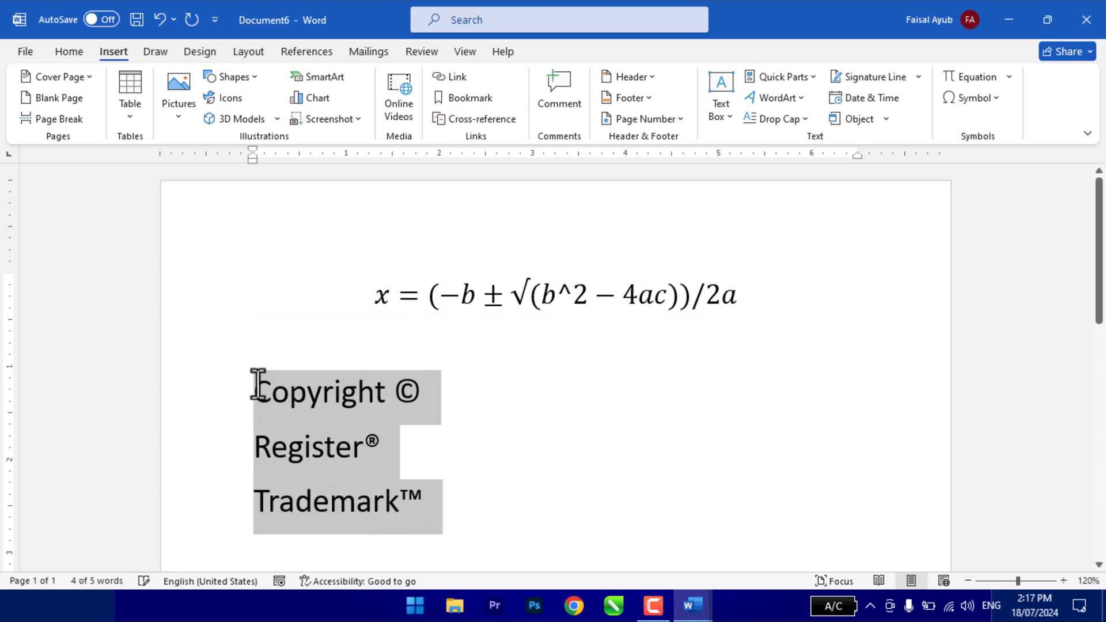
scroll(444, 389, down, 3)
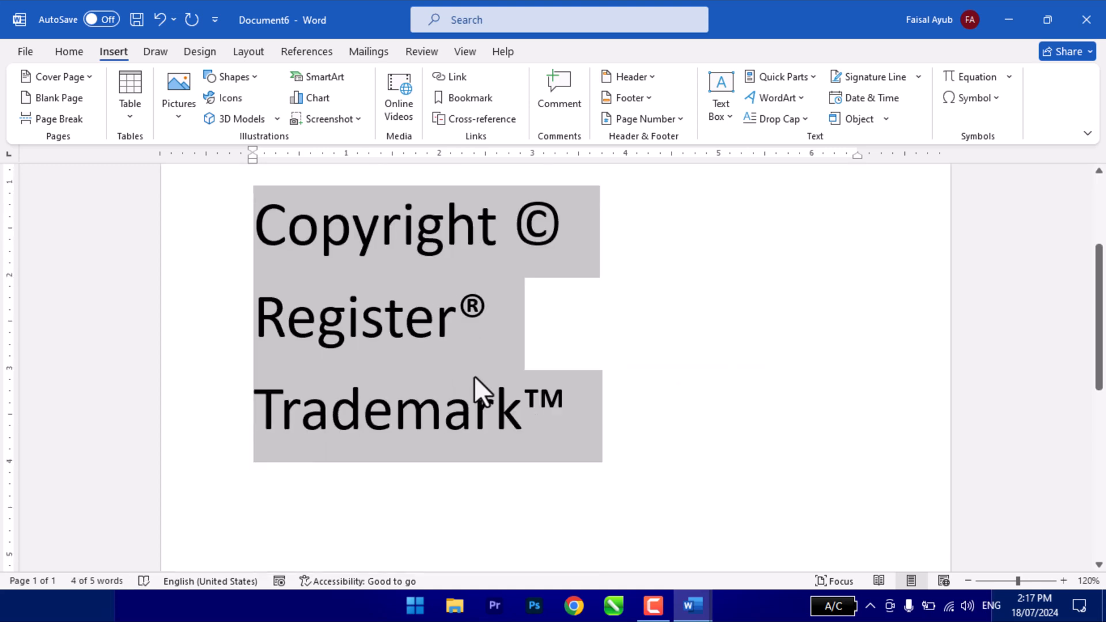
- Add a line reading "Phone No:" below the Trademark line
click(594, 465)
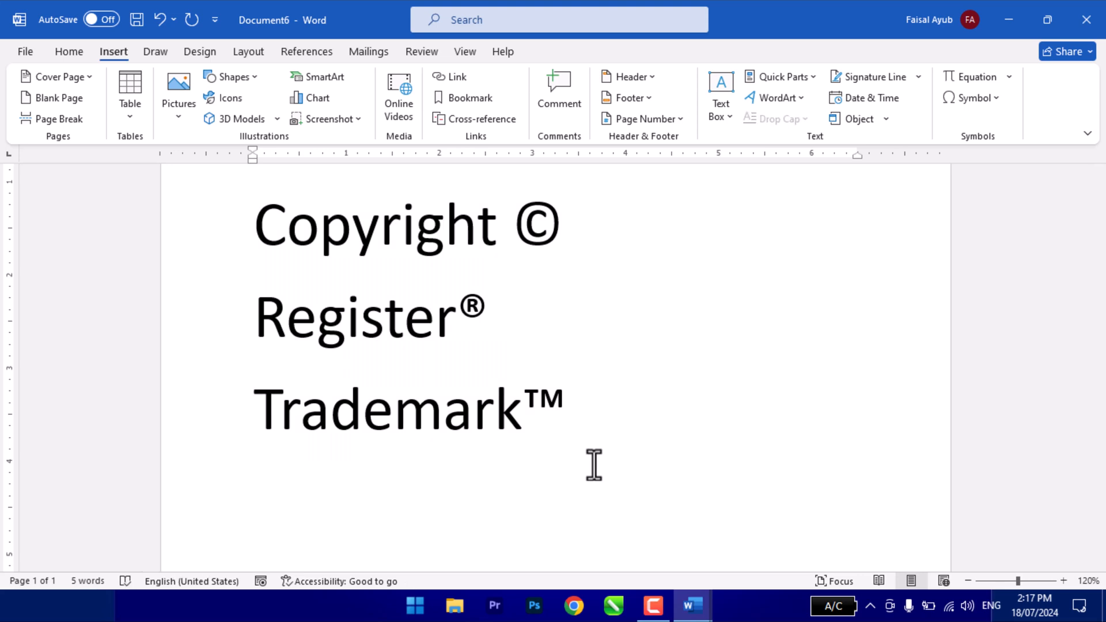
text(Mob)
key(BackSpace)
key(BackSpace)
key(BackSpace)
text(PHone N)
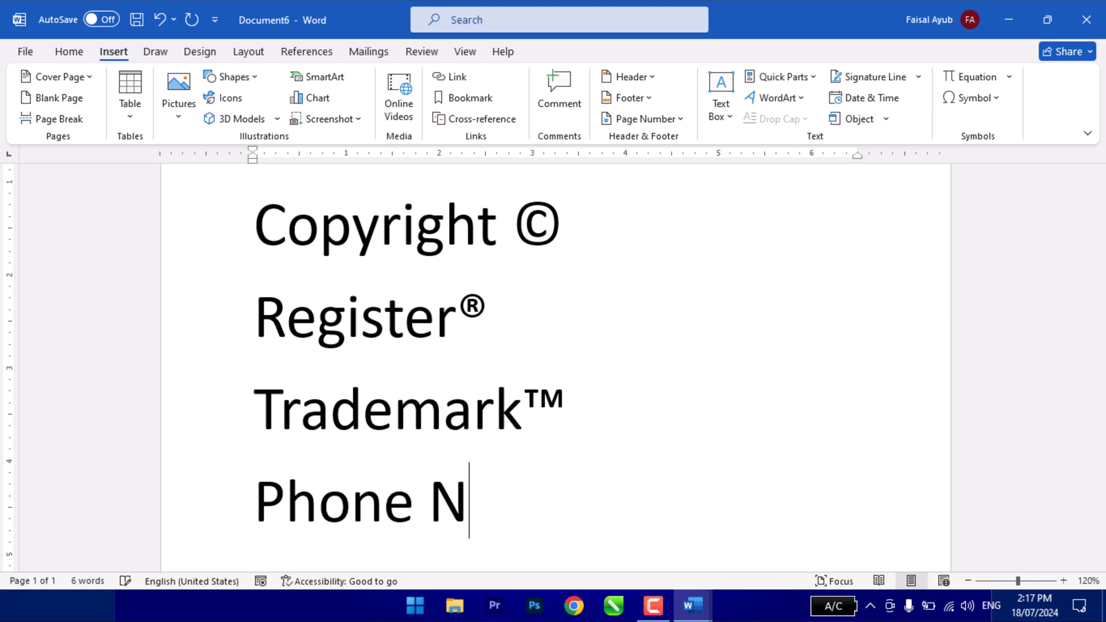
text(o:)
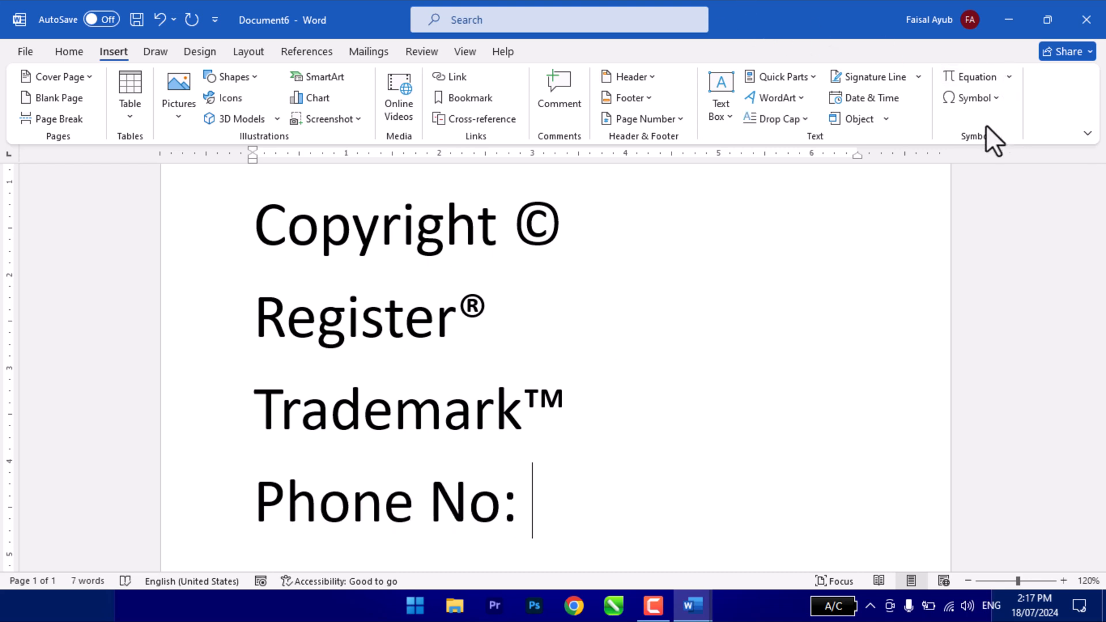
- Insert the desk telephone symbol from the Wingdings 2 font after "Phone No:" and leave the symbol dialog
click(962, 105)
click(988, 223)
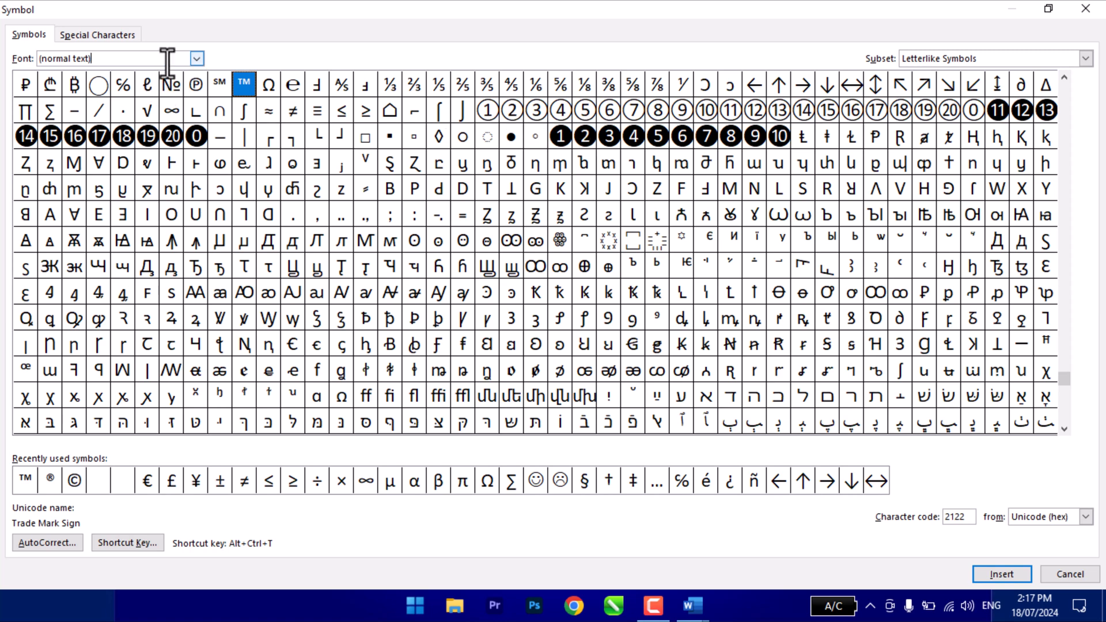
click(192, 61)
text(w)
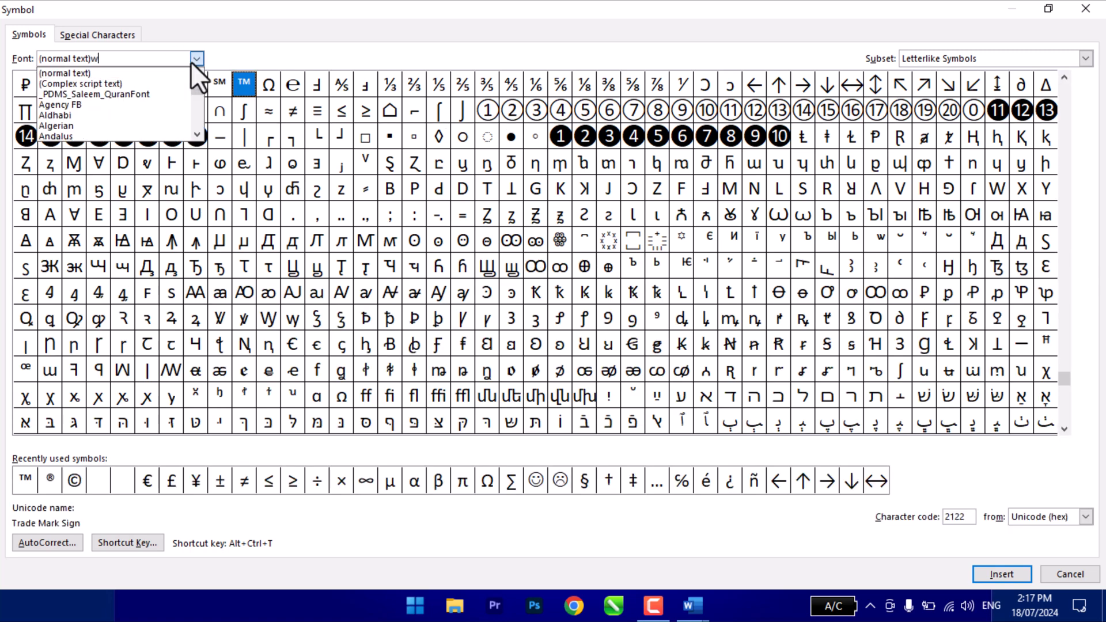
key(BackSpace)
key(BackSpace)
key(BackSpace)
key(BackSpace)
key(BackSpace)
key(BackSpace)
key(BackSpace)
key(BackSpace)
key(BackSpace)
key(BackSpace)
key(BackSpace)
key(BackSpace)
key(BackSpace)
key(BackSpace)
text(web)
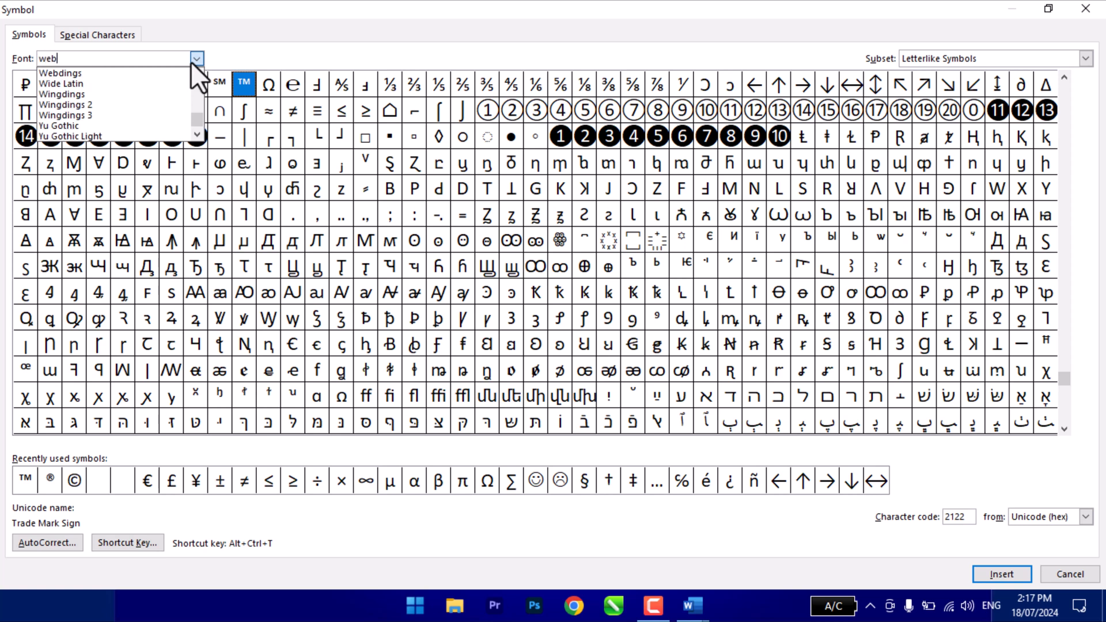
click(64, 106)
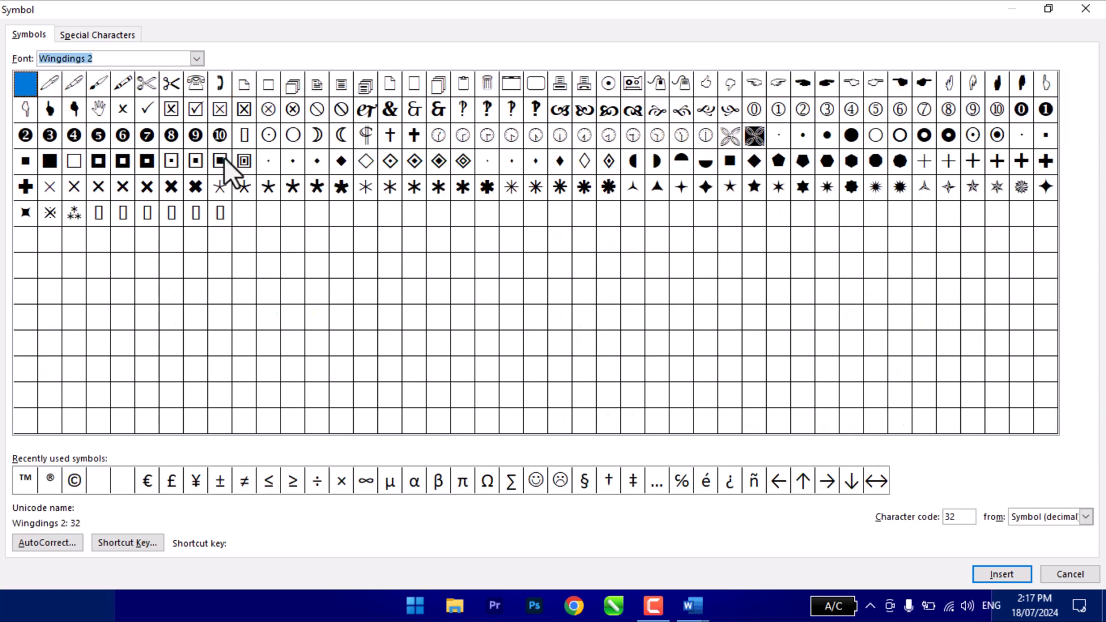
click(197, 80)
click(993, 576)
click(1054, 574)
scroll(578, 506, down, 1)
scroll(578, 501, down, 1)
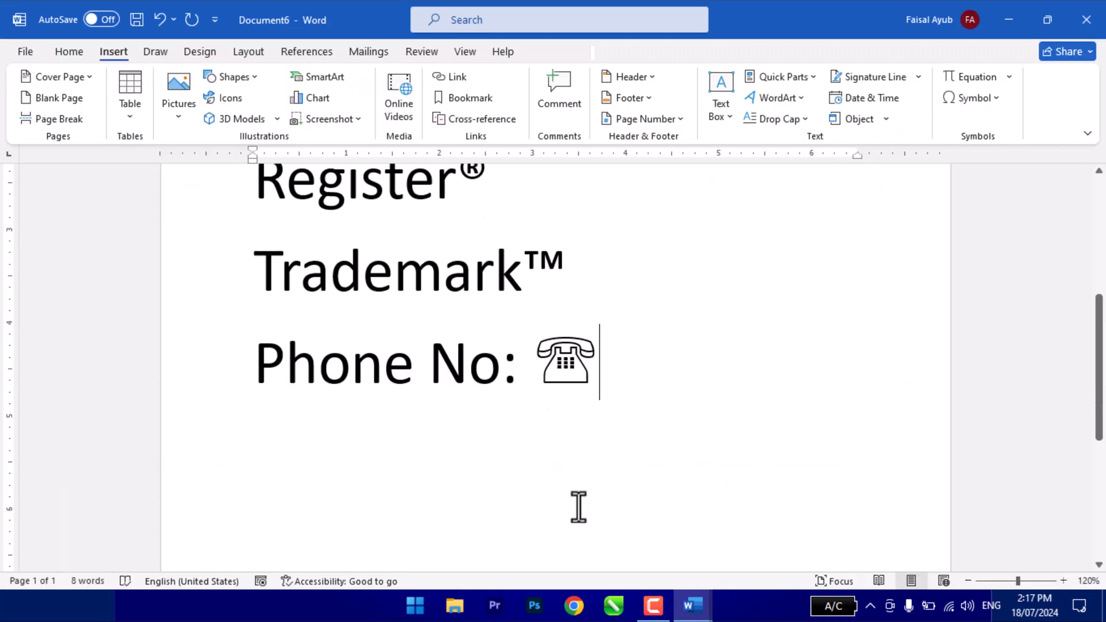
- Add a line reading "Crop:" below the phone line
key(Return)
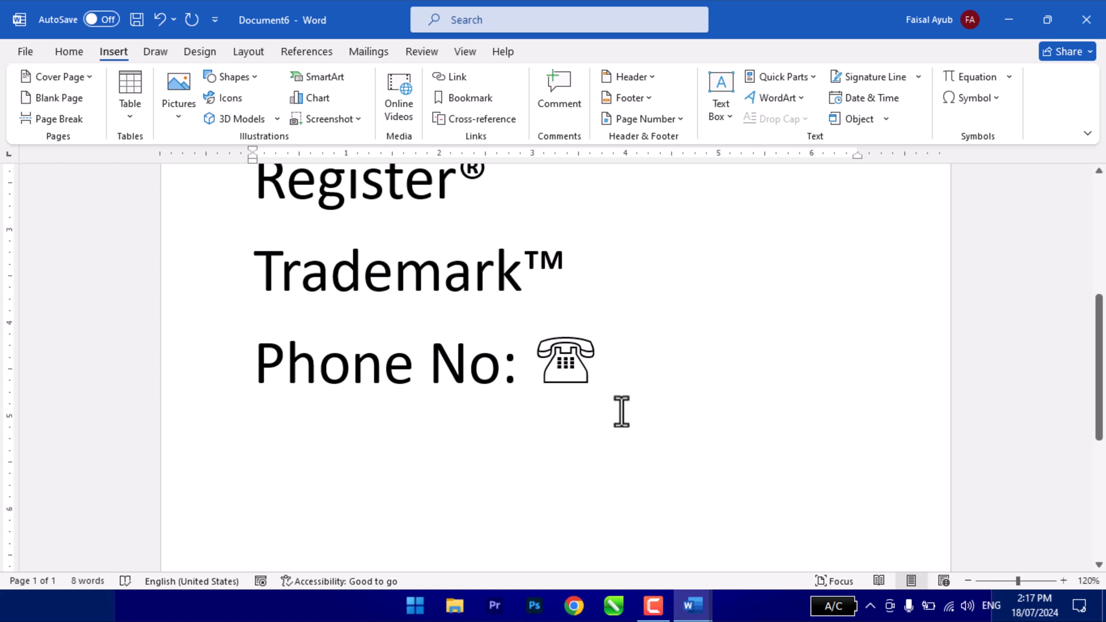
text(Cro)
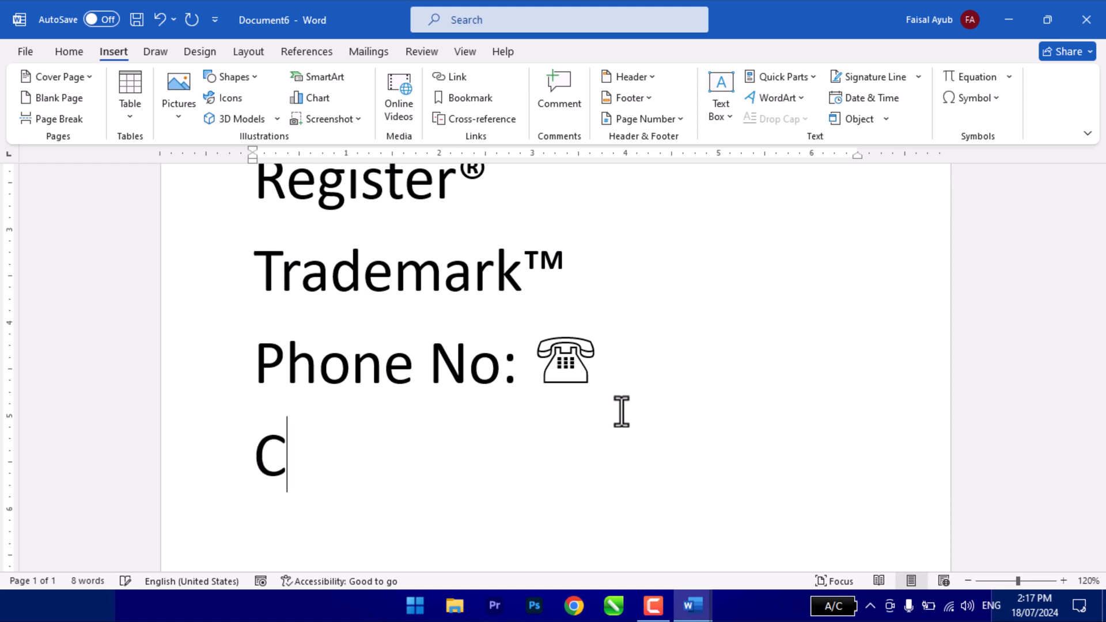
key(BackSpace)
key(BackSpace)
key(BackSpace)
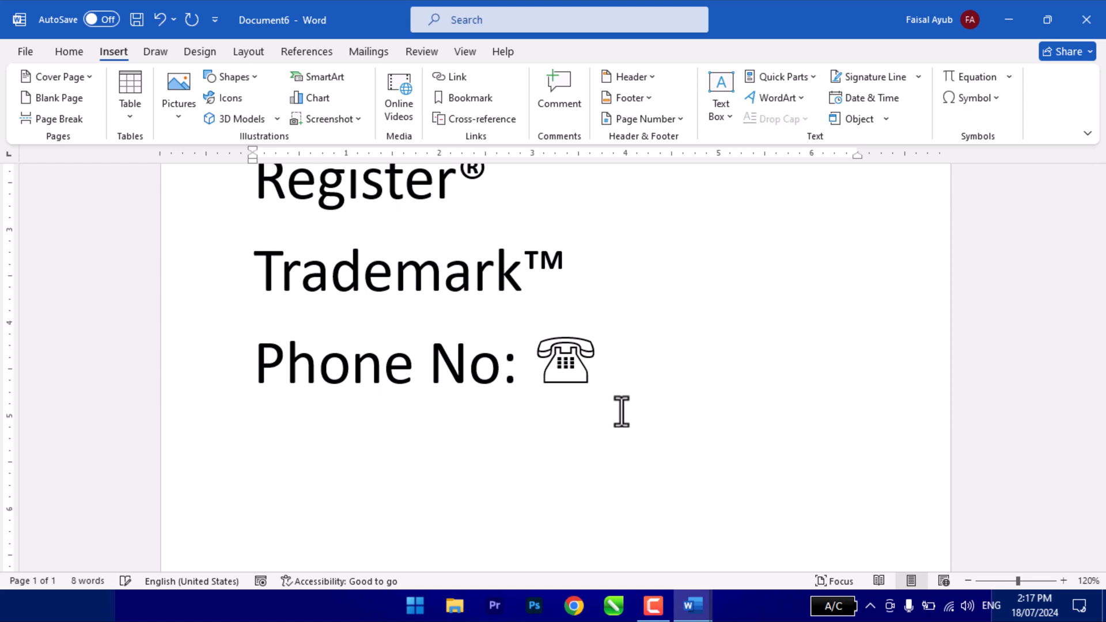
text(Crop:)
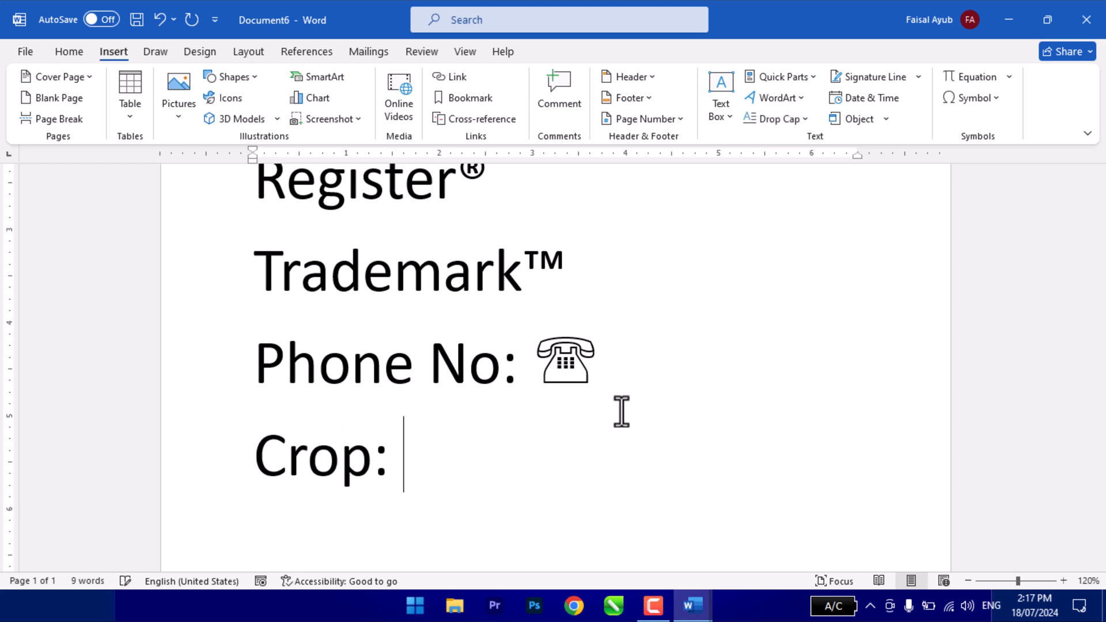
- Insert the outlined scissors symbol from Wingdings 2 after "Crop:", follow it with a row of nine dots and start a new line
click(976, 99)
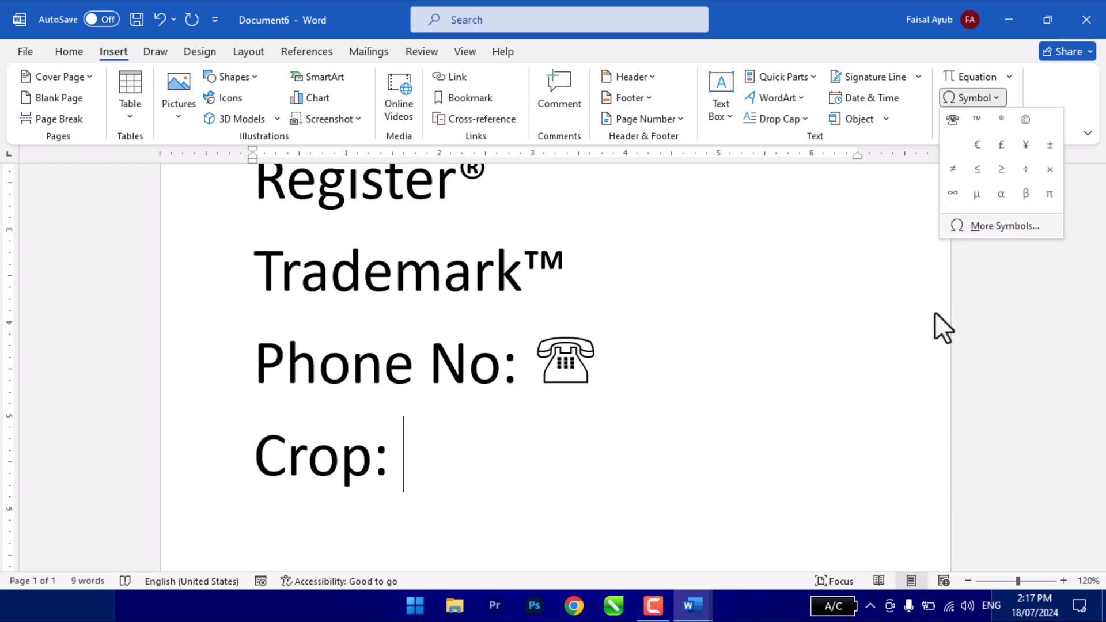
click(979, 228)
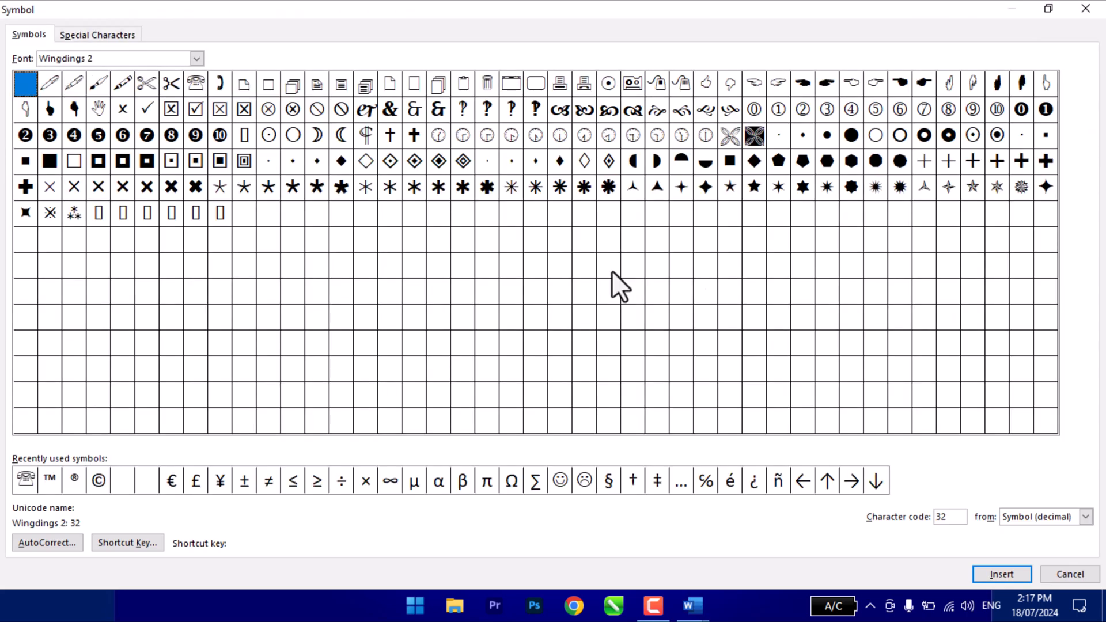
click(147, 85)
click(978, 573)
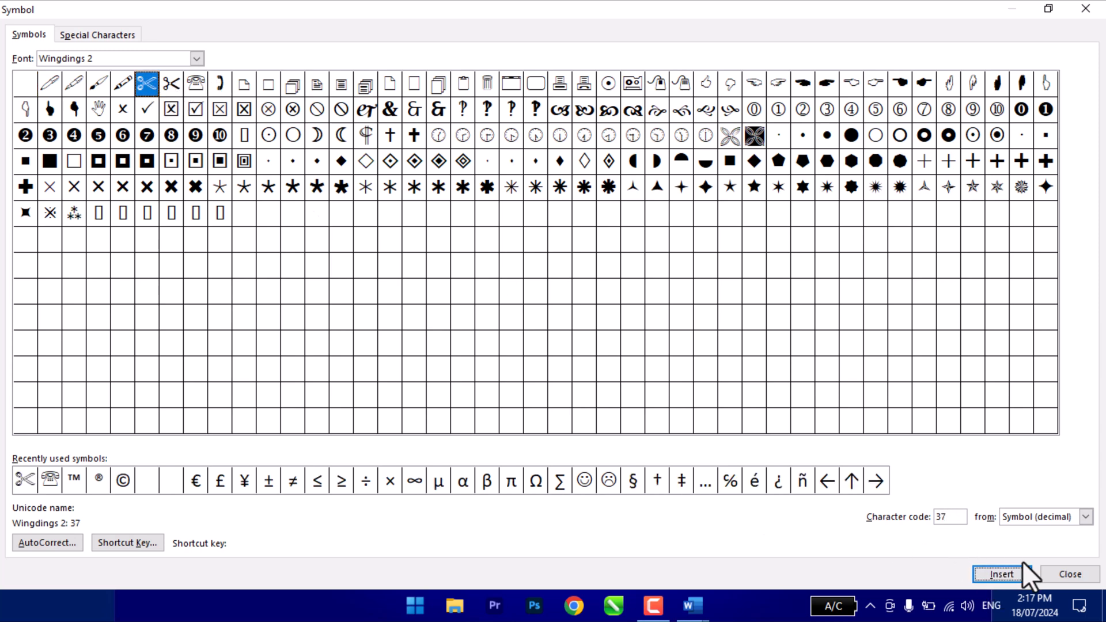
click(1074, 576)
text(.)
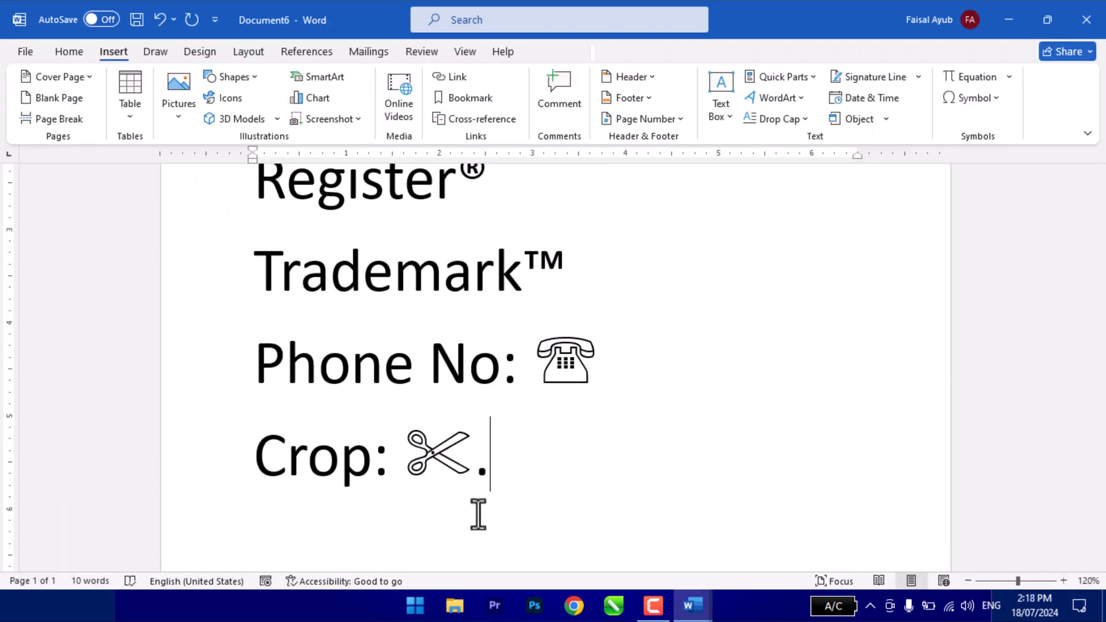
text(........)
key(Return)
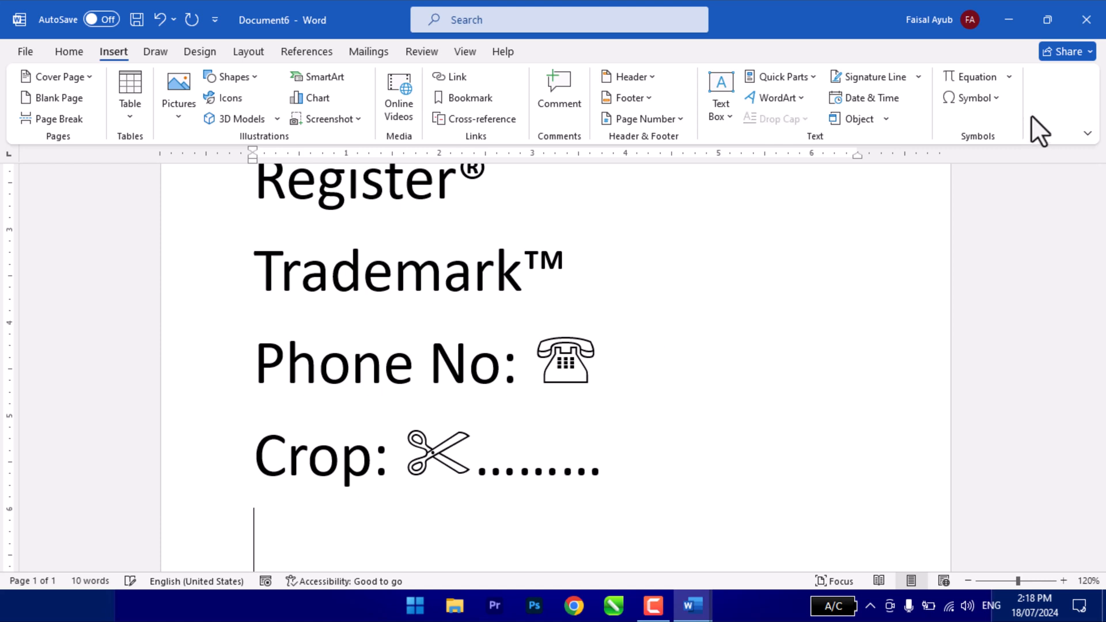
- Examine the Wingdings 3 and Wingdings symbol sets and the list of special characters with their shortcut keys
click(980, 98)
click(957, 227)
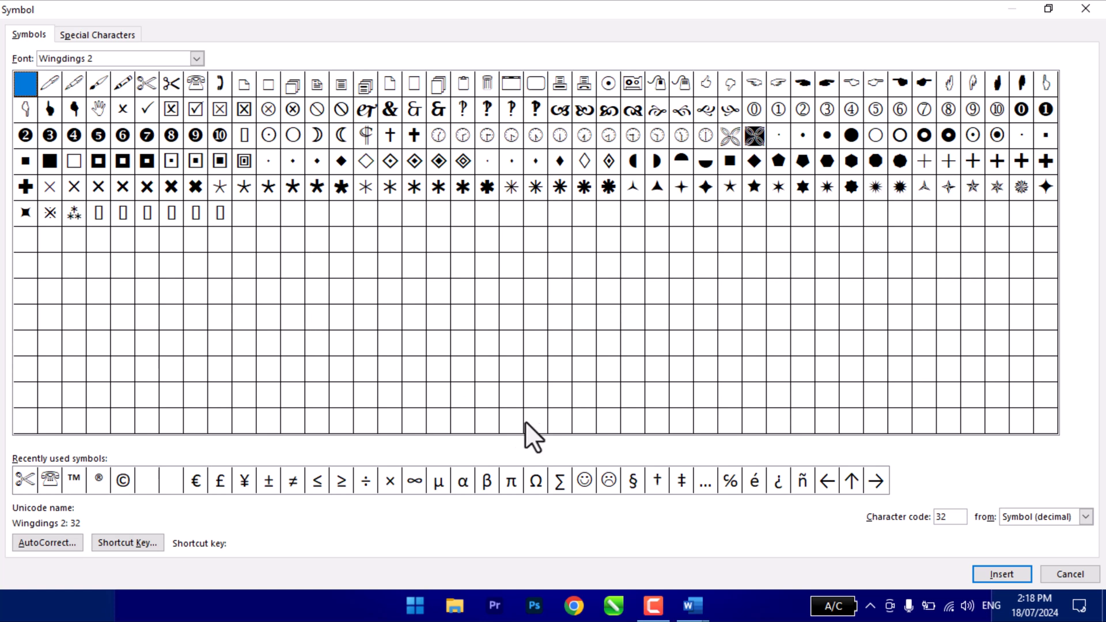
click(197, 58)
scroll(144, 127, down, 1)
click(80, 112)
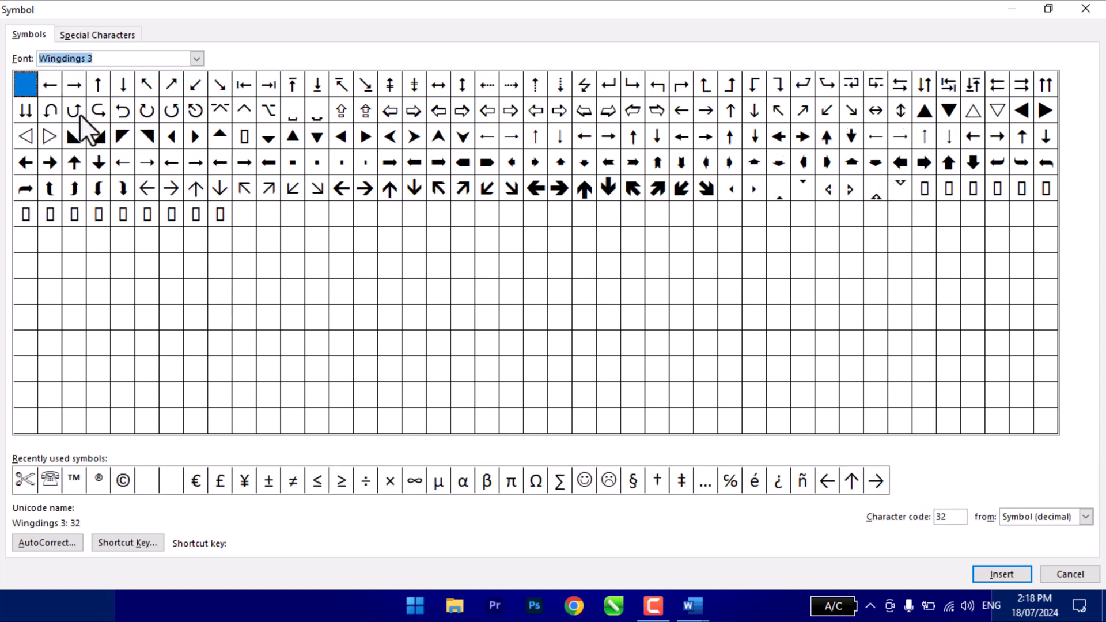
click(197, 58)
click(110, 92)
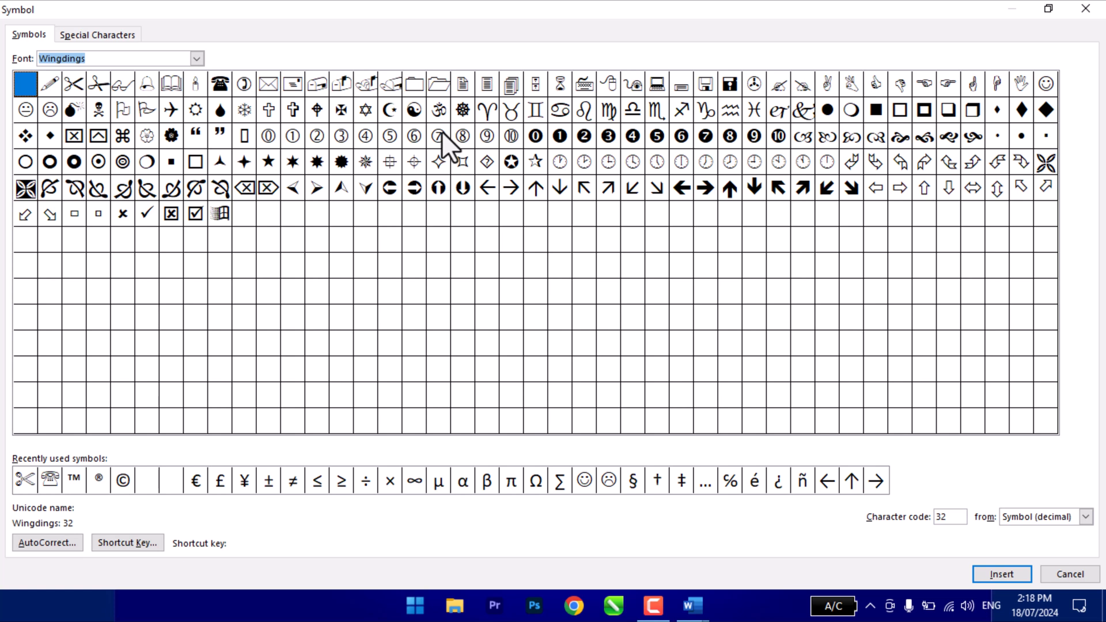
click(95, 33)
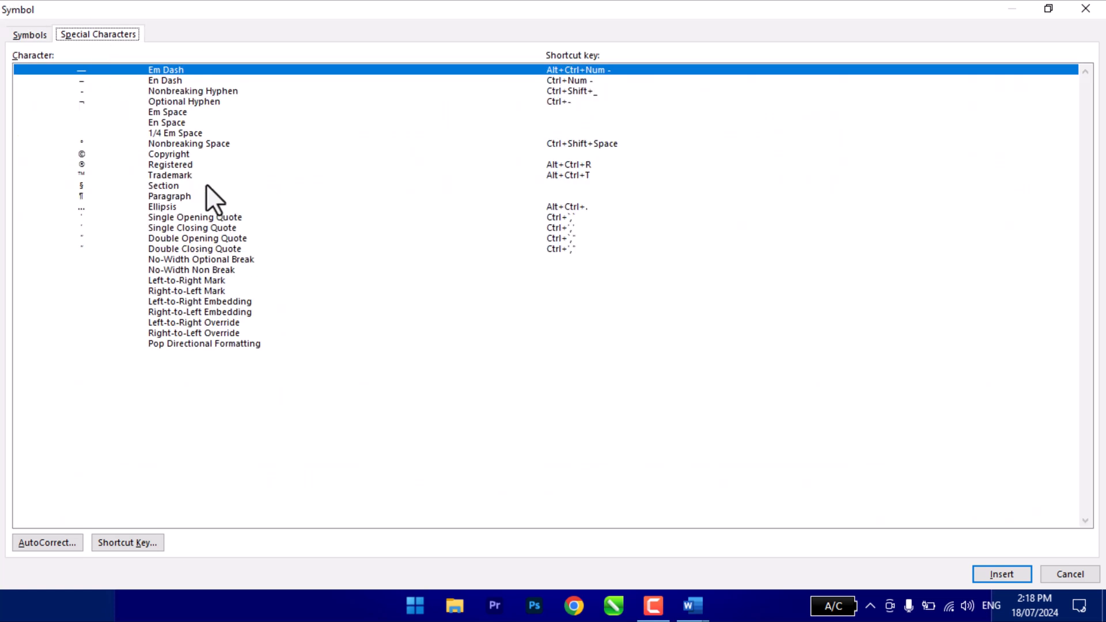
drag(172, 92, 187, 261)
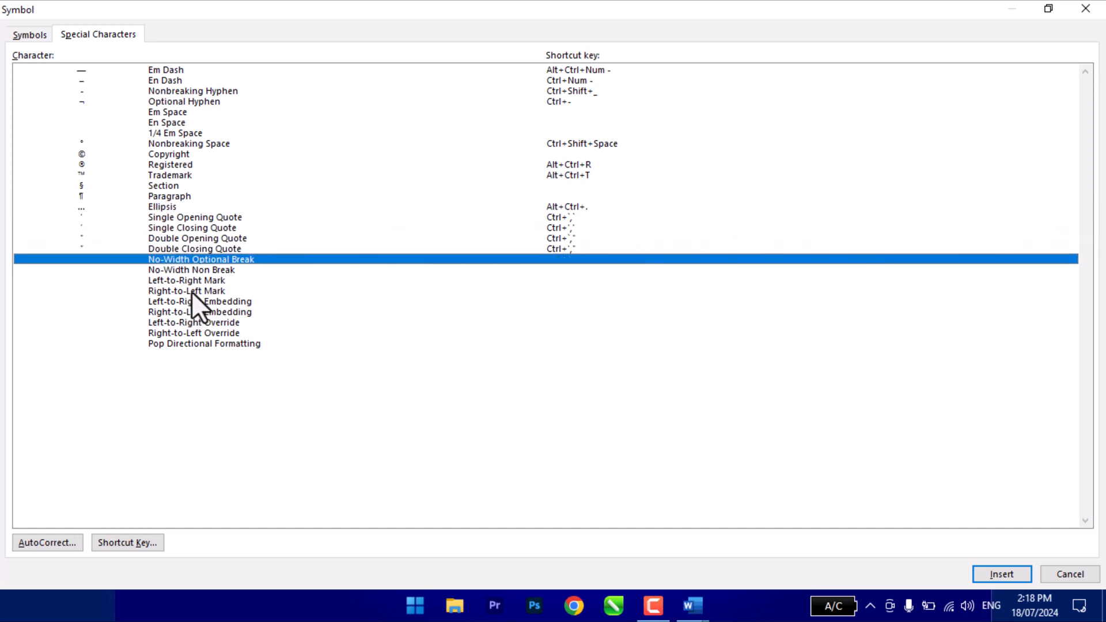
click(231, 333)
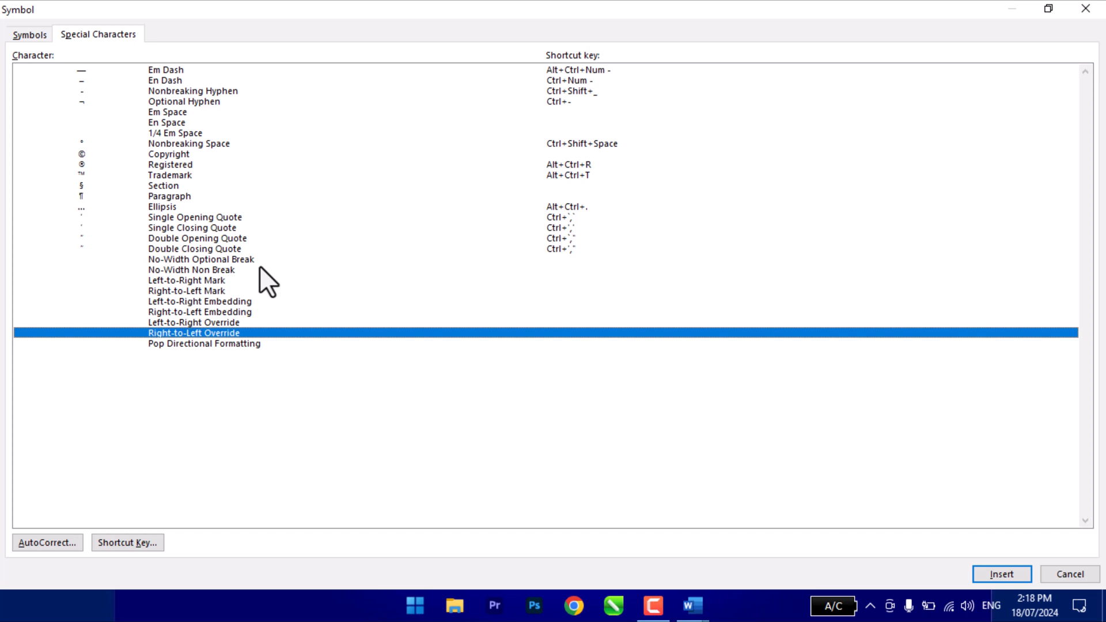
- Assign the shortcut key Ctrl+C to the candle symbol in the Wingdings font and leave the symbol dialog
click(32, 35)
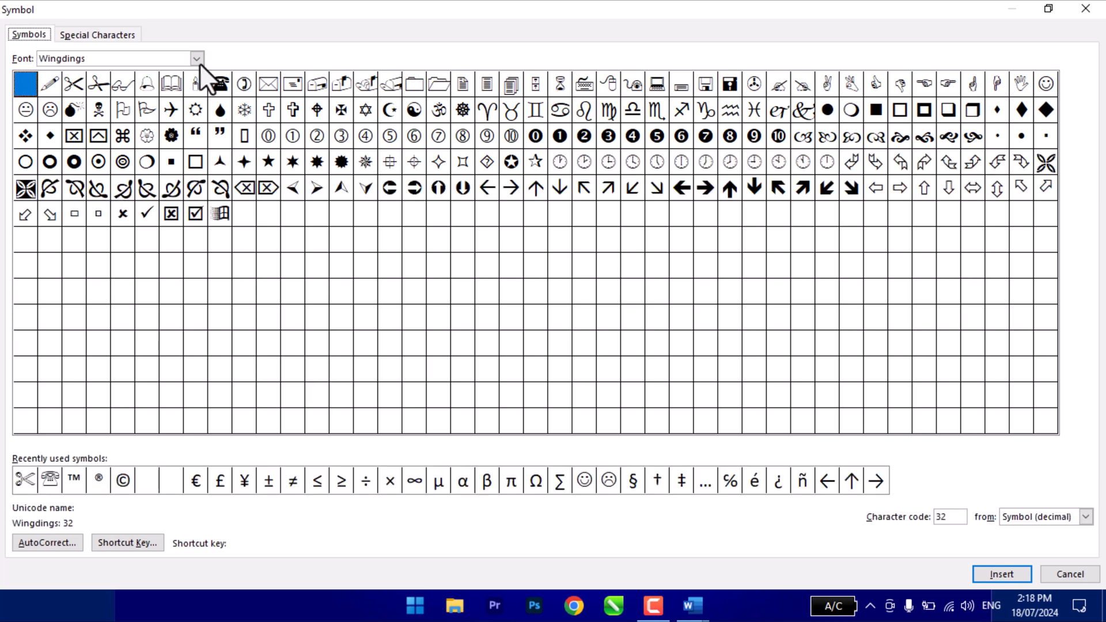
click(195, 86)
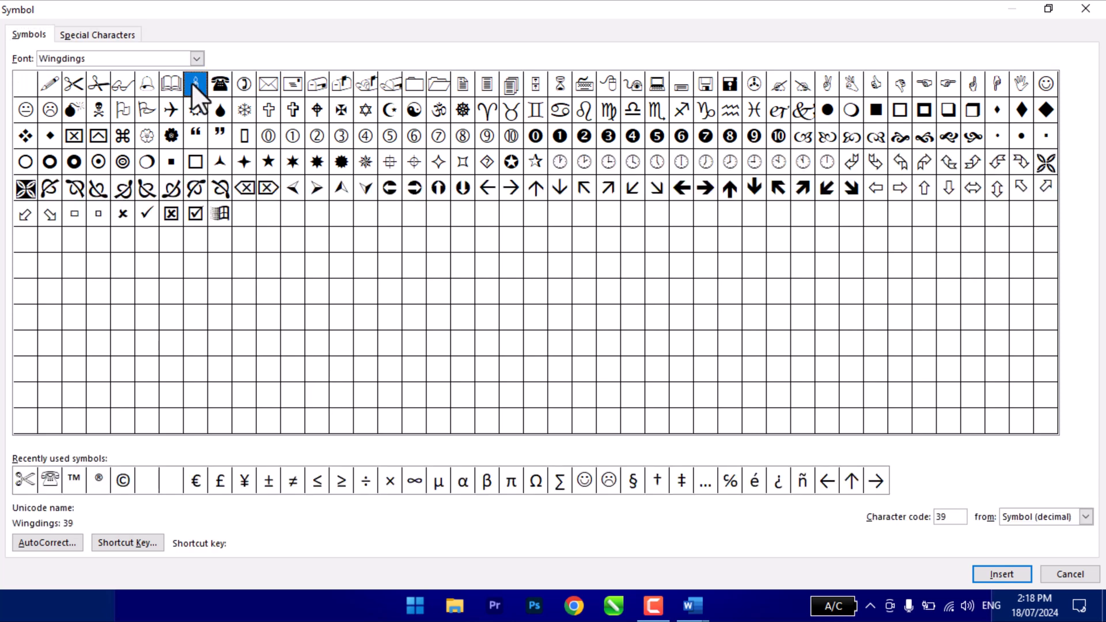
click(118, 541)
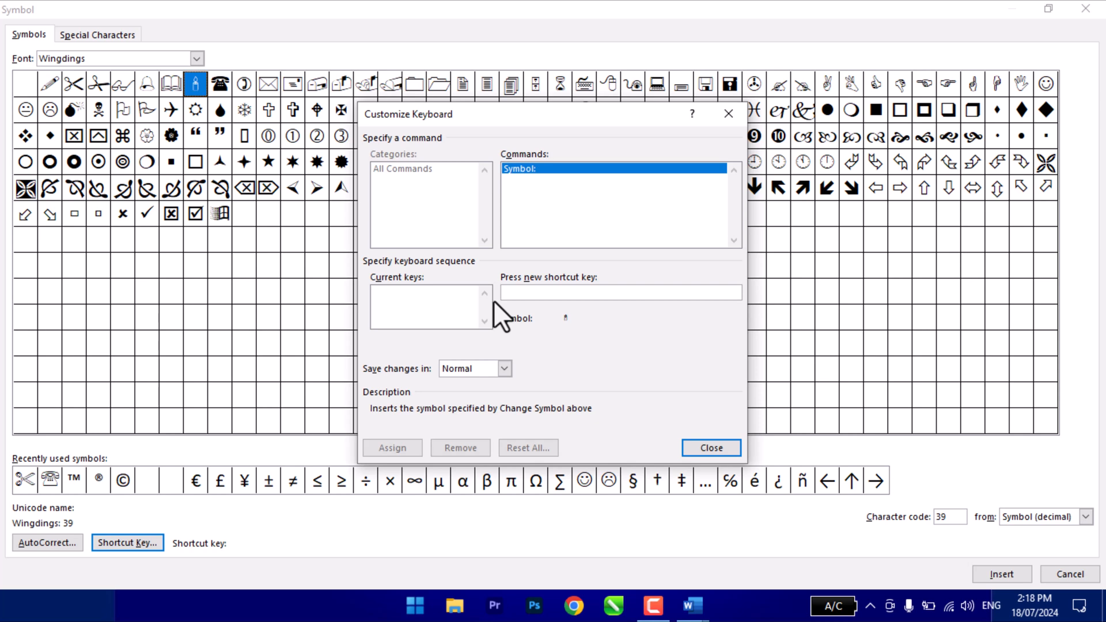
key(ctrl+c)
click(393, 447)
click(688, 448)
click(1086, 8)
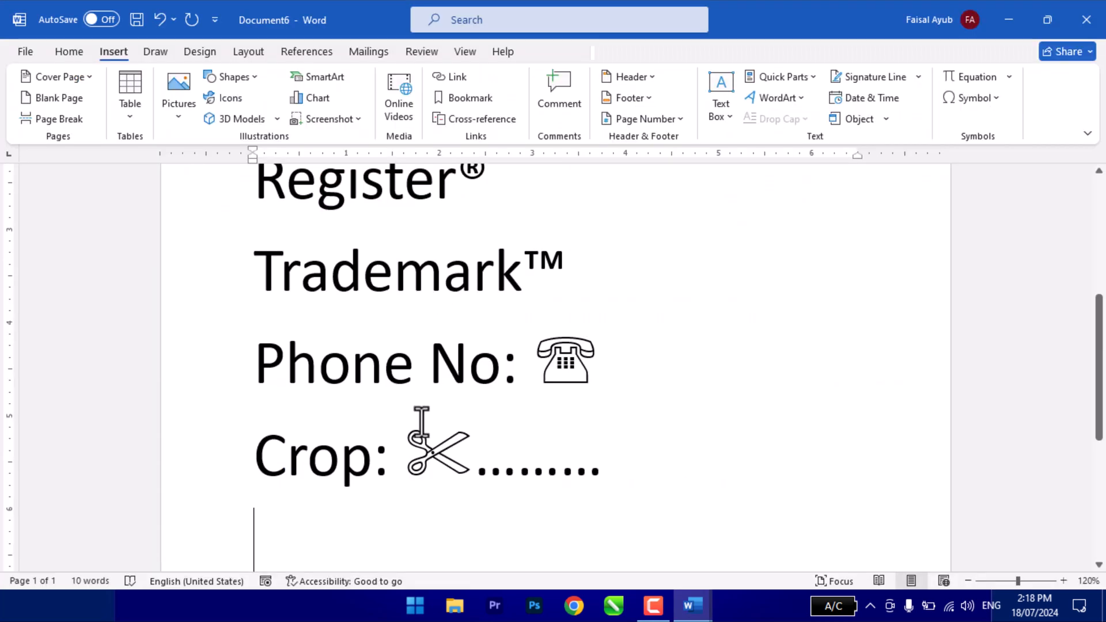
- Insert a row of eight candles below the "Crop:" line using the assigned Ctrl+C shortcut, and start a new line
key(ctrl+c)
key(ctrl+c)
key(ctrl+c)
key(ctrl+c)
key(ctrl+c)
key(ctrl+c)
key(ctrl+c)
key(ctrl+c)
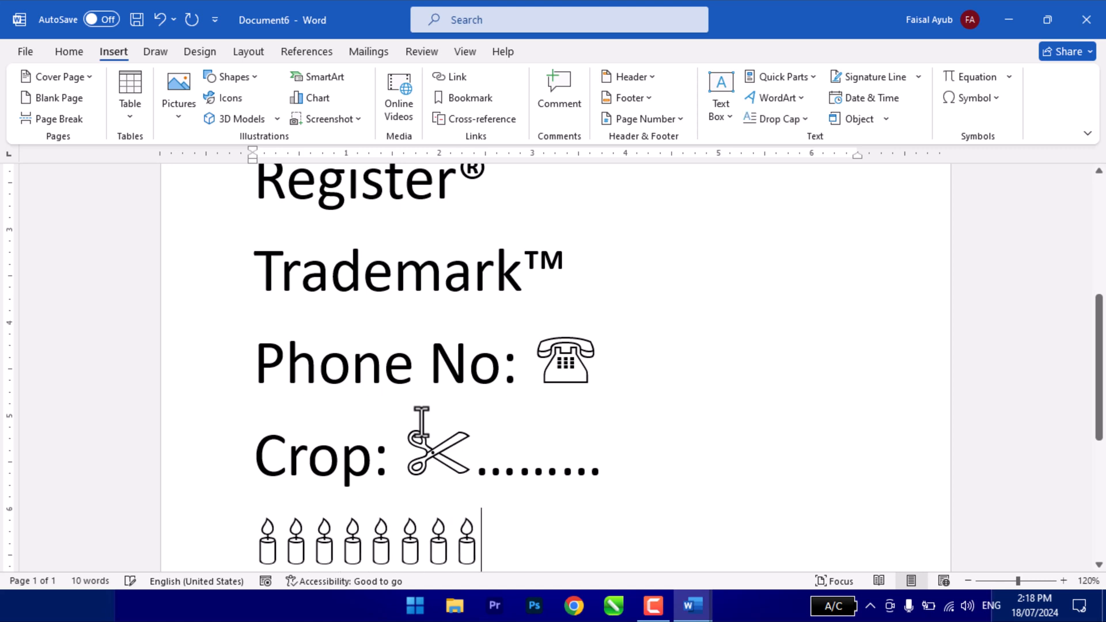
key(Return)
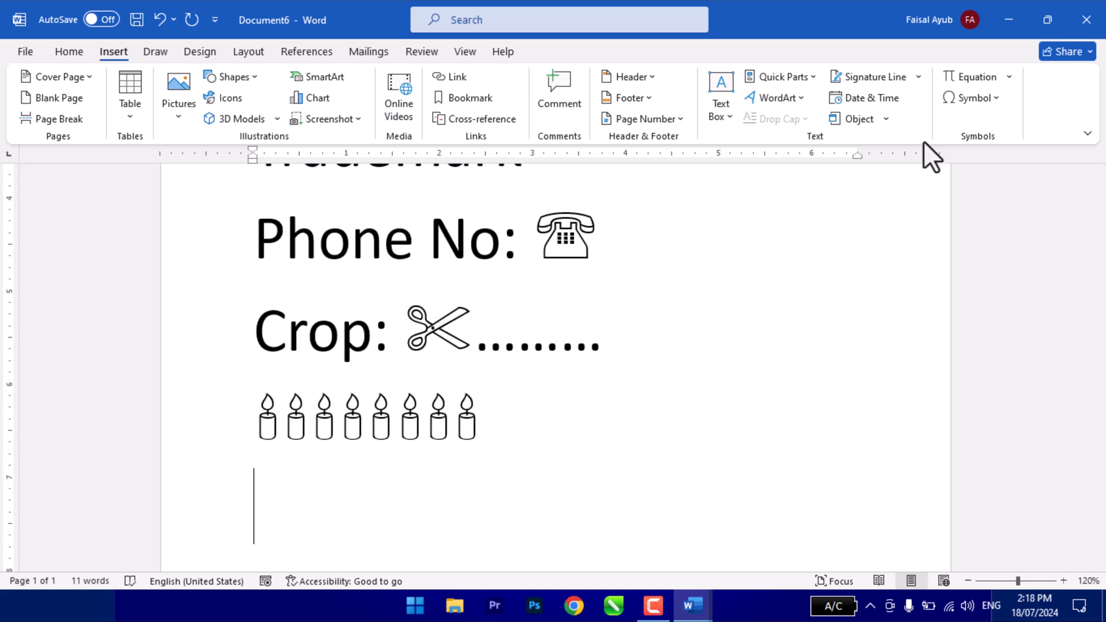
- Remove the Ctrl+C shortcut key from the Wingdings candle symbol
click(970, 99)
click(978, 225)
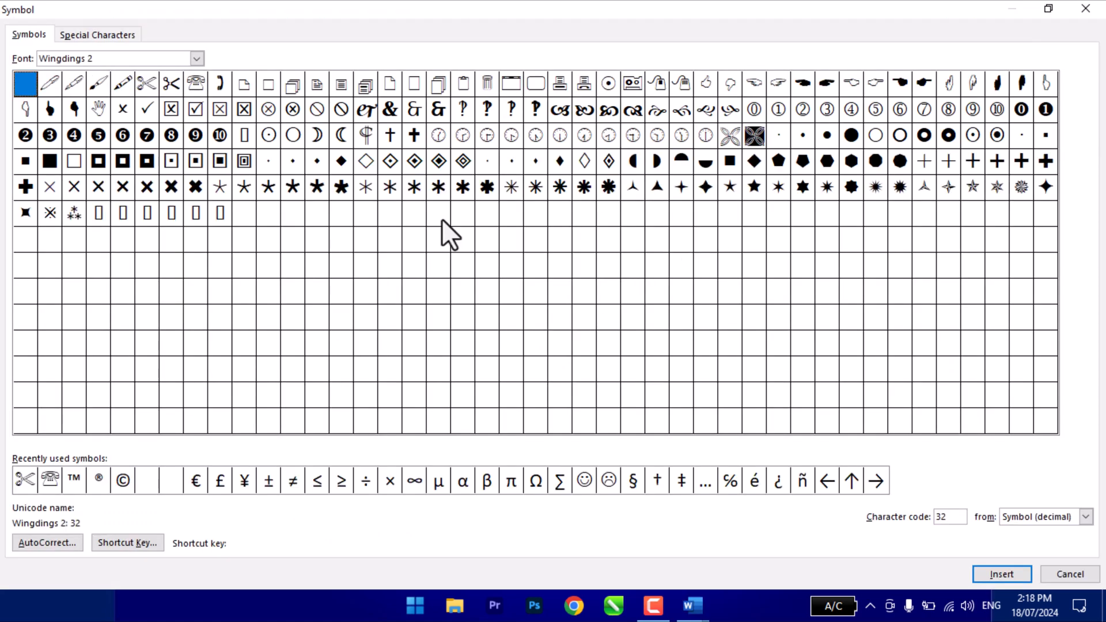
click(127, 542)
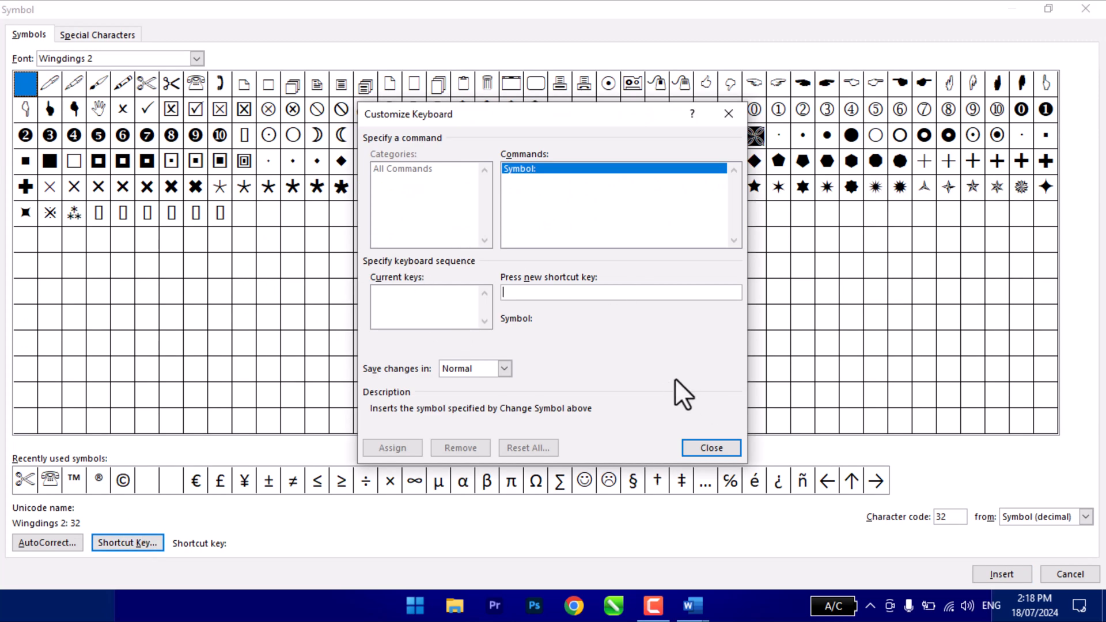
click(711, 447)
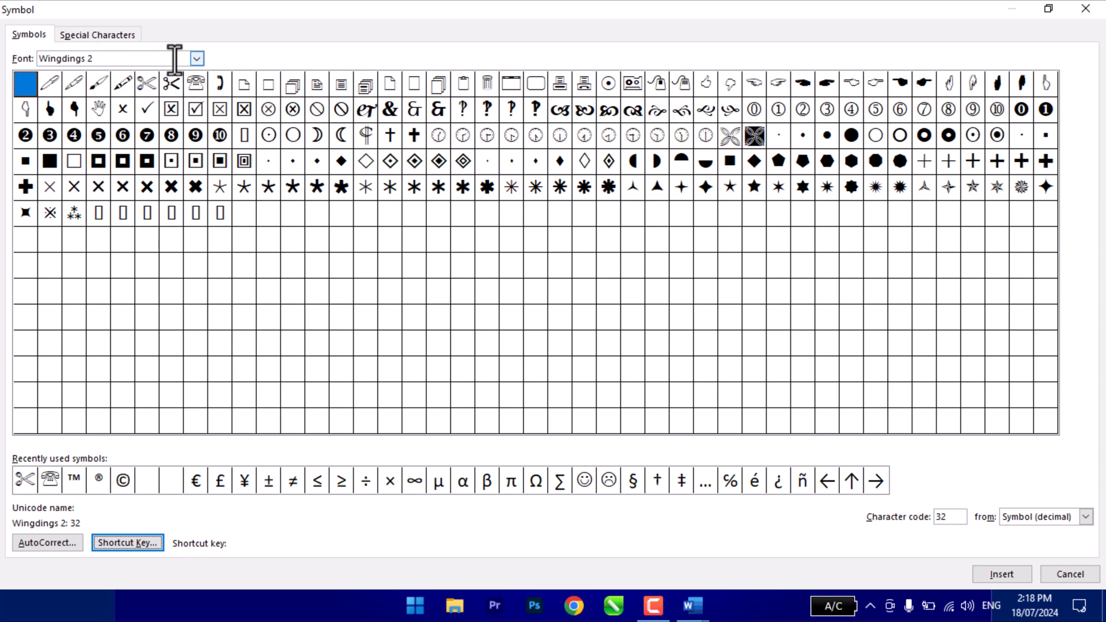
click(195, 59)
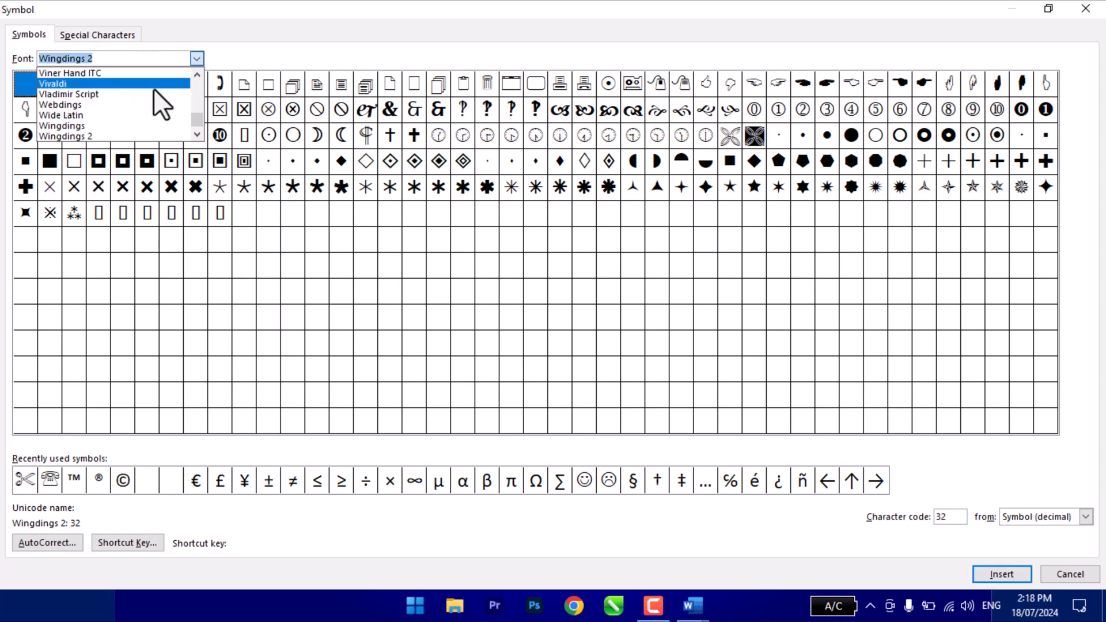
click(116, 125)
click(196, 85)
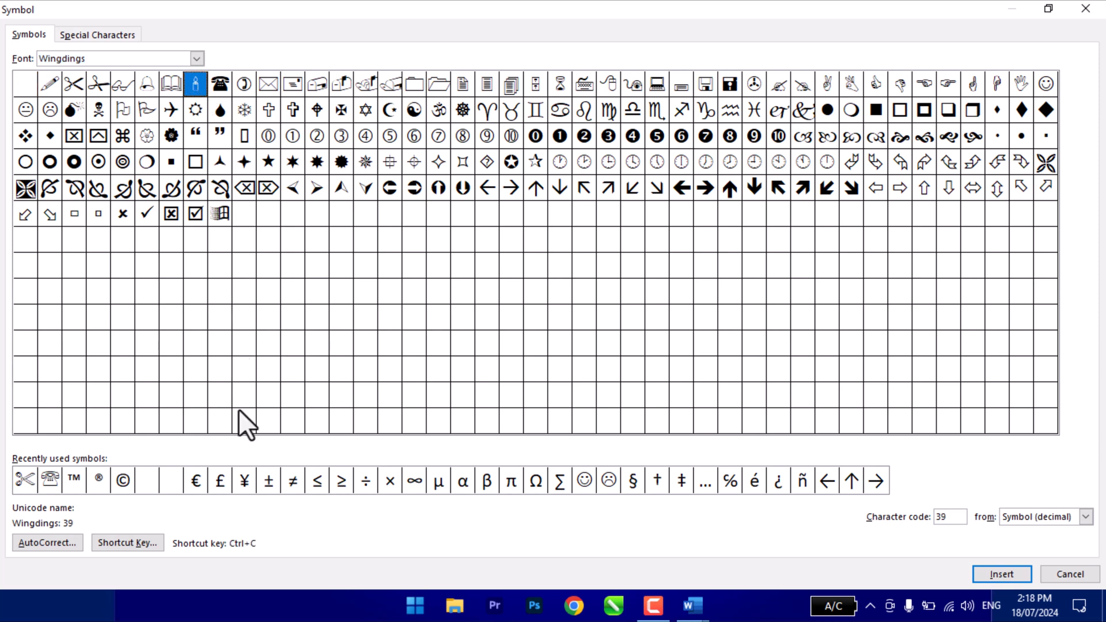
click(142, 542)
click(424, 295)
click(464, 454)
click(715, 448)
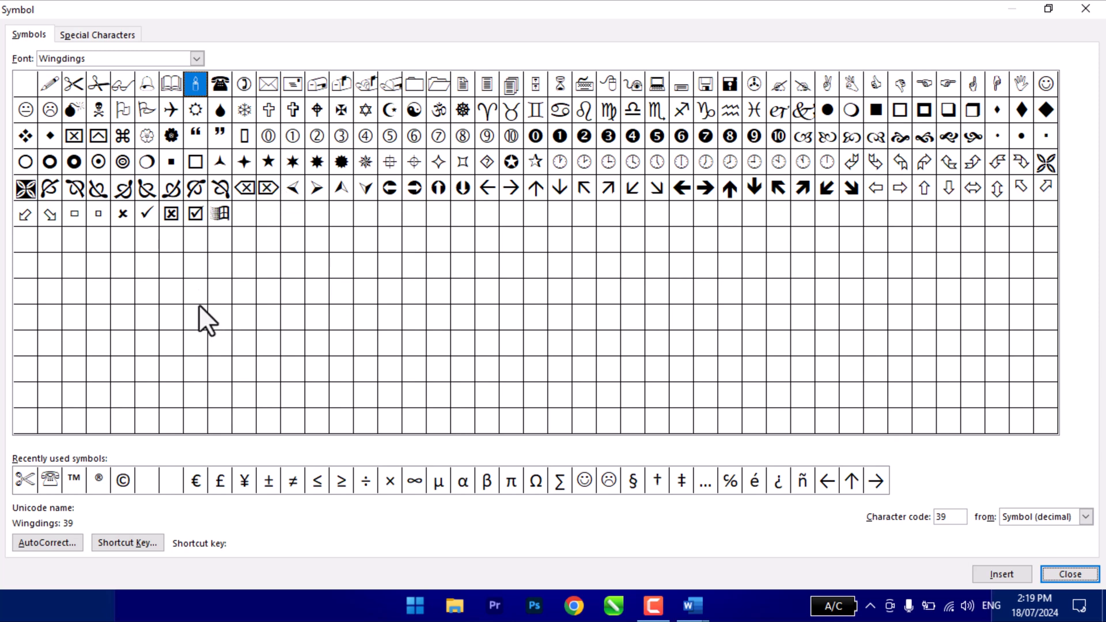
- Add an AutoCorrect entry that replaces "Book" with the Wingdings open book symbol, and leave the symbol dialog
click(179, 82)
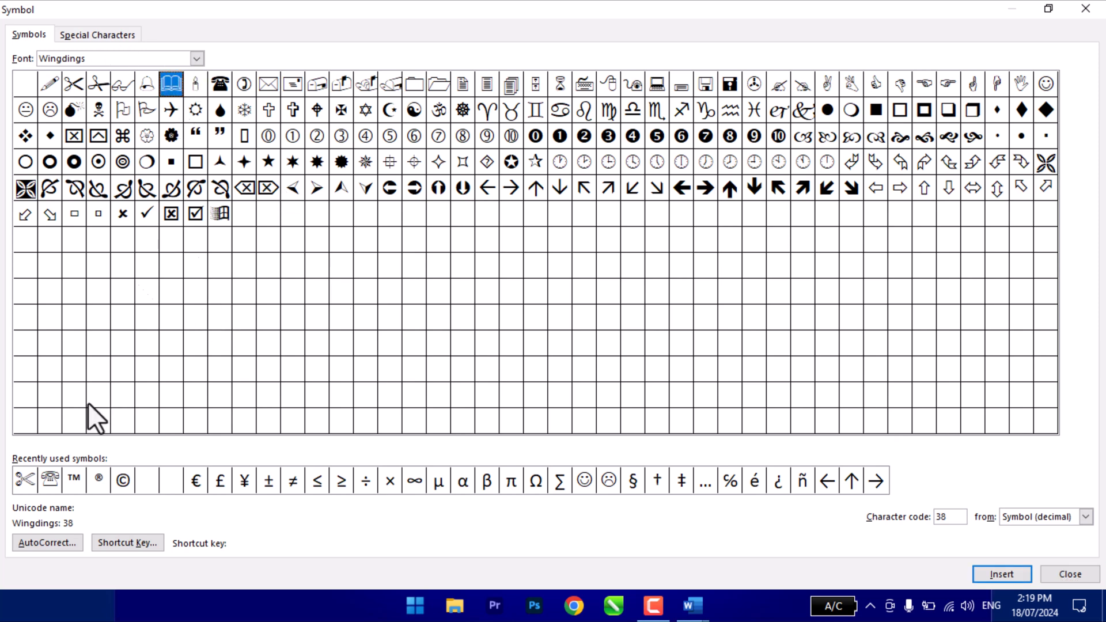
click(57, 545)
text(Book)
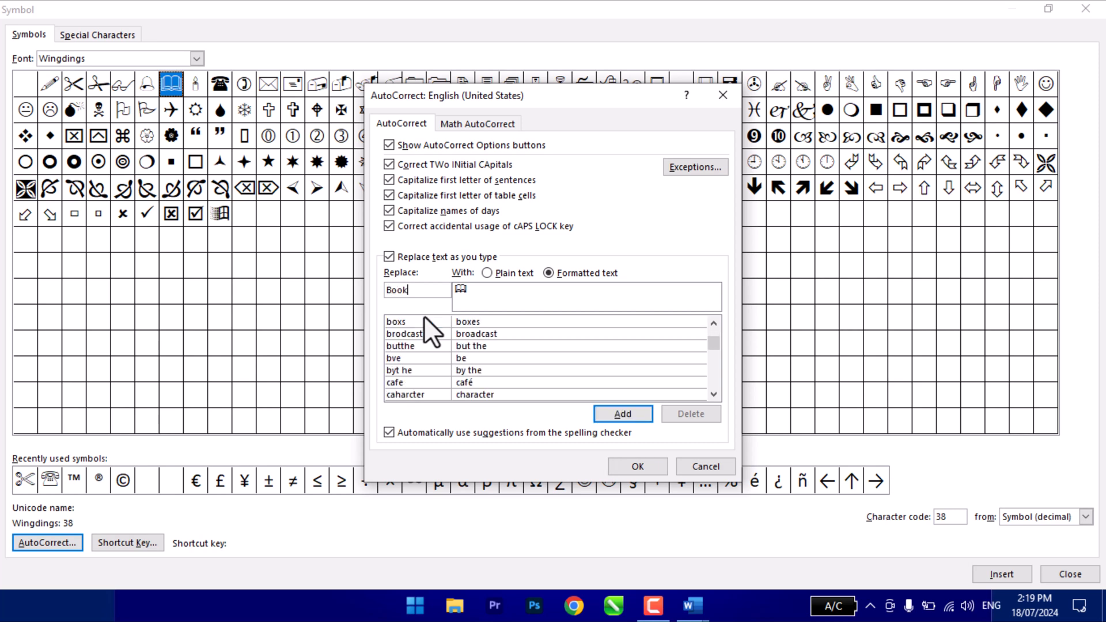
click(606, 419)
click(635, 464)
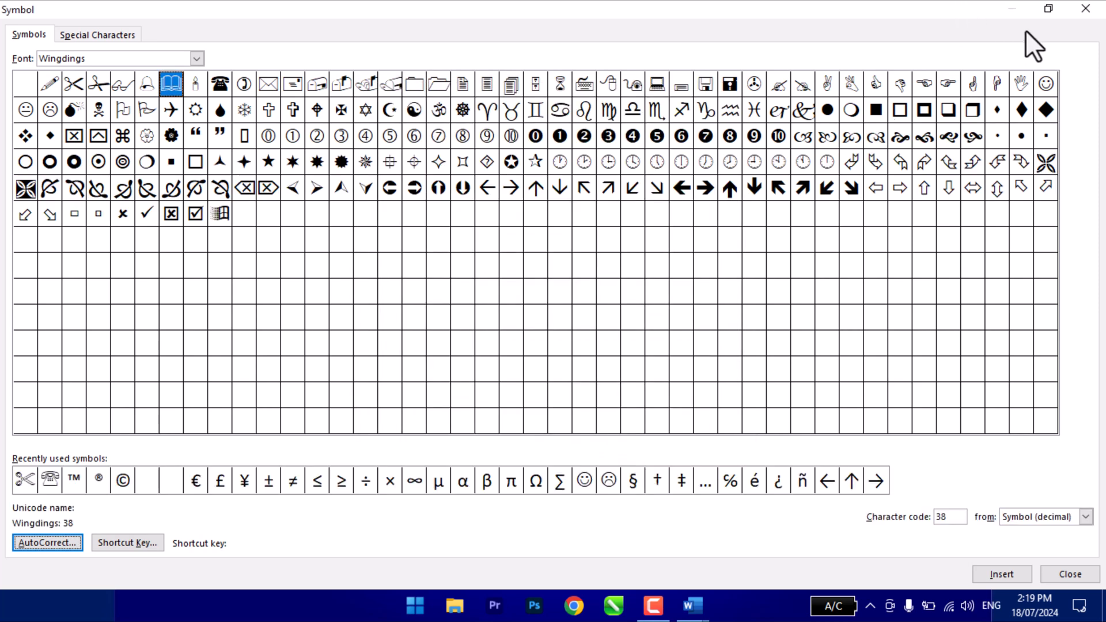
click(1069, 574)
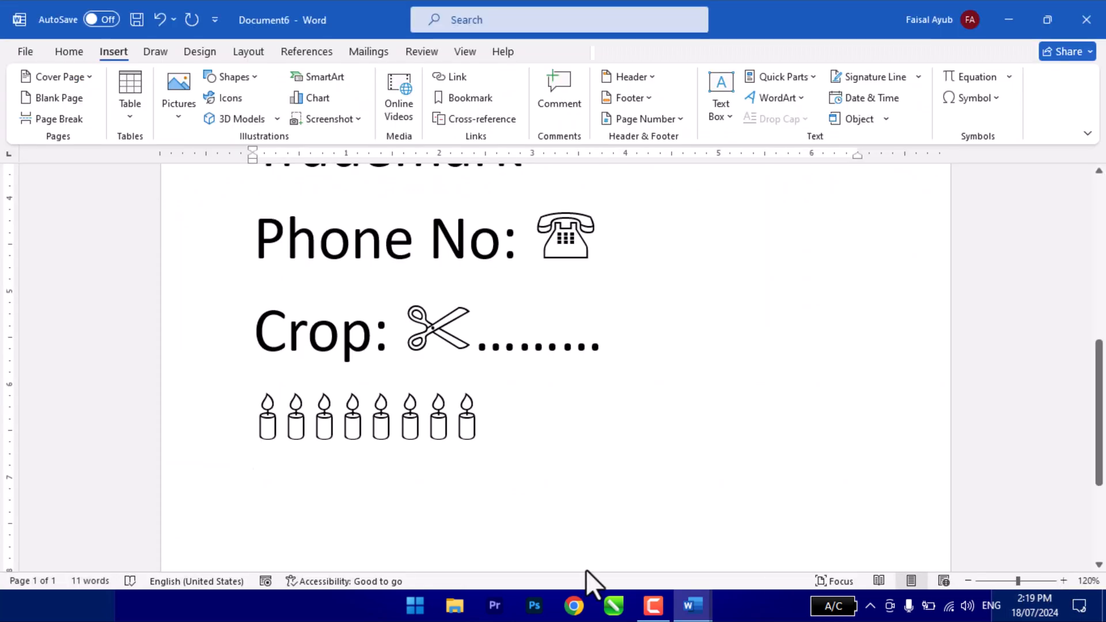
- Enter the word "Book" on successive lines below the candles to produce open book symbols through AutoCorrect
text(Book)
key(Return)
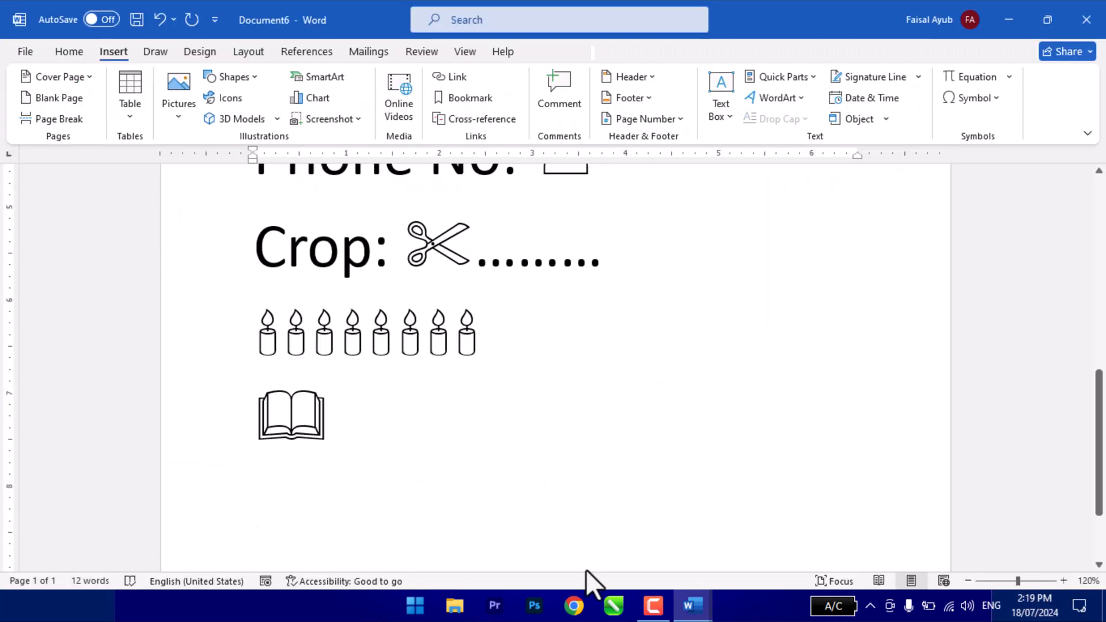
text(book)
key(Return)
key(BackSpace)
key(BackSpace)
key(BackSpace)
key(BackSpace)
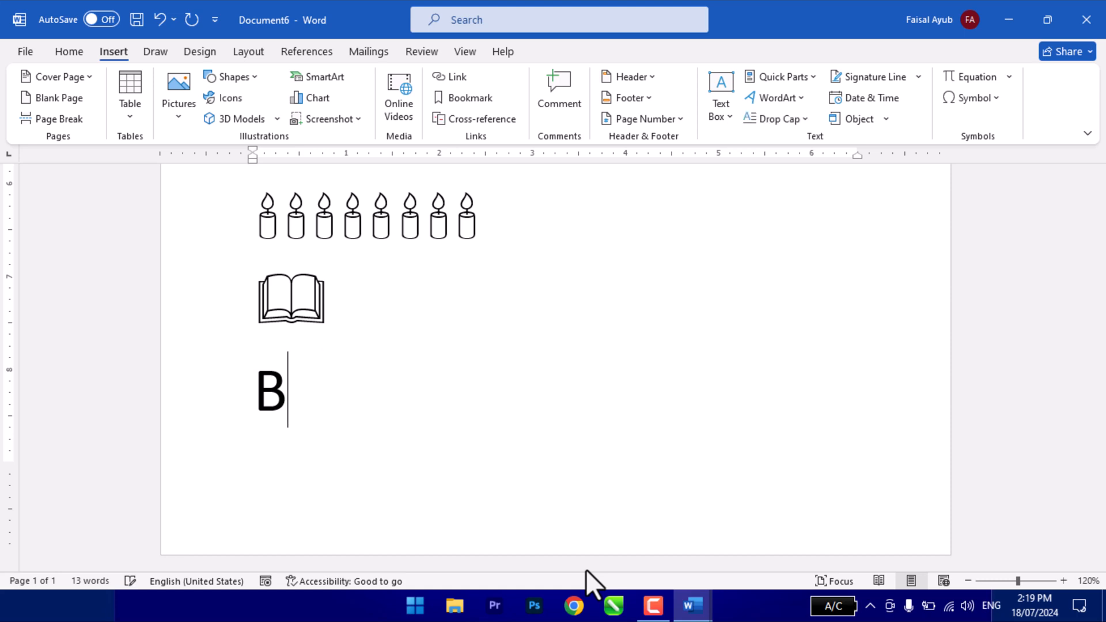
text(Ook)
key(Return)
text(B)
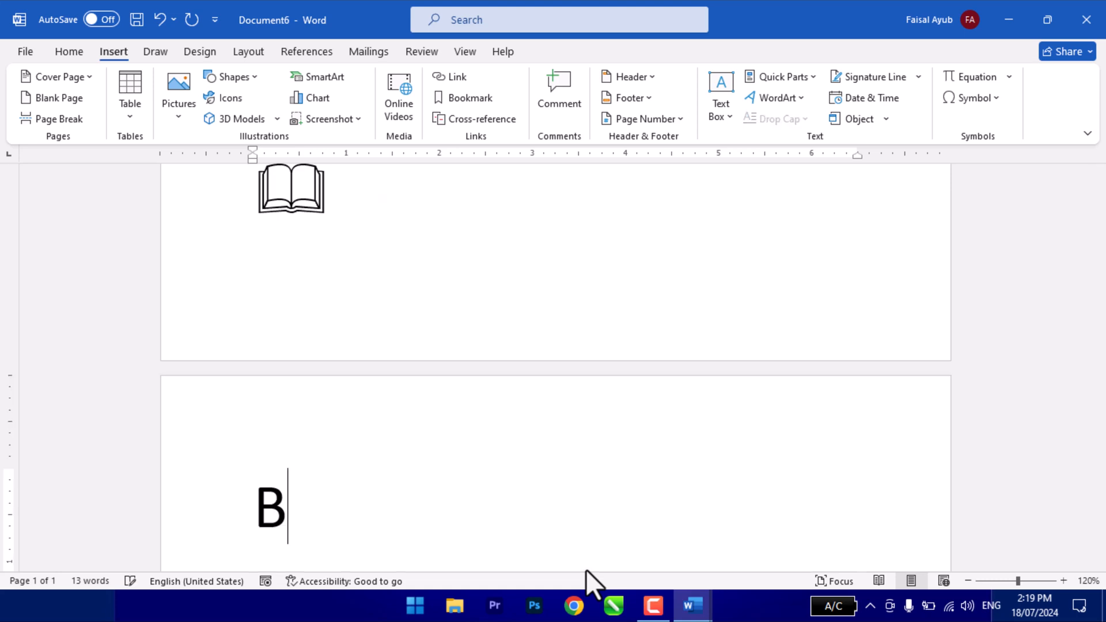
text(ook)
key(Return)
- Test the AutoCorrect entry with "Booka", erase the extra letter and finish with further "Book" lines
text(Booka)
key(Return)
key(BackSpace)
key(BackSpace)
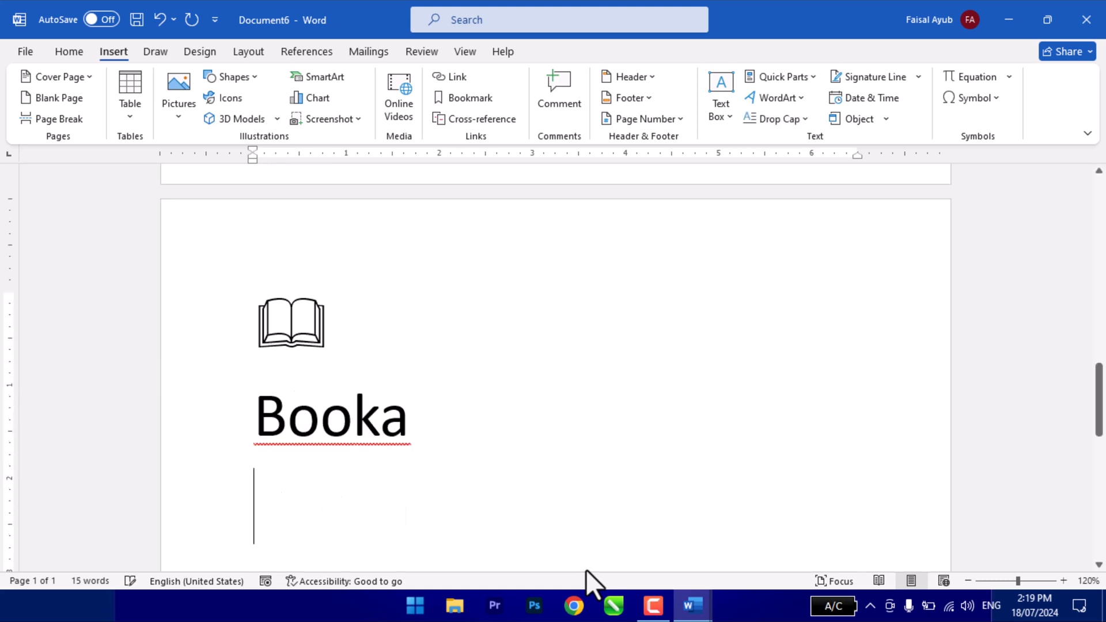
key(Return)
text(Book)
key(Return)
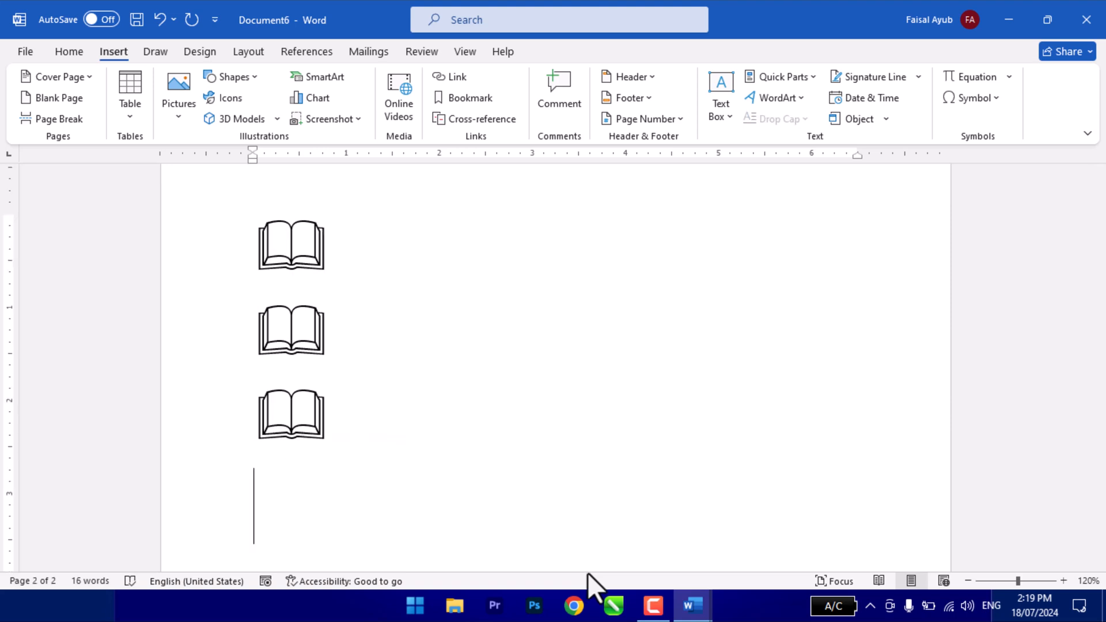
- Delete the AutoCorrect entry for "Book" and confirm the AutoCorrect settings
scroll(468, 475, up, 4)
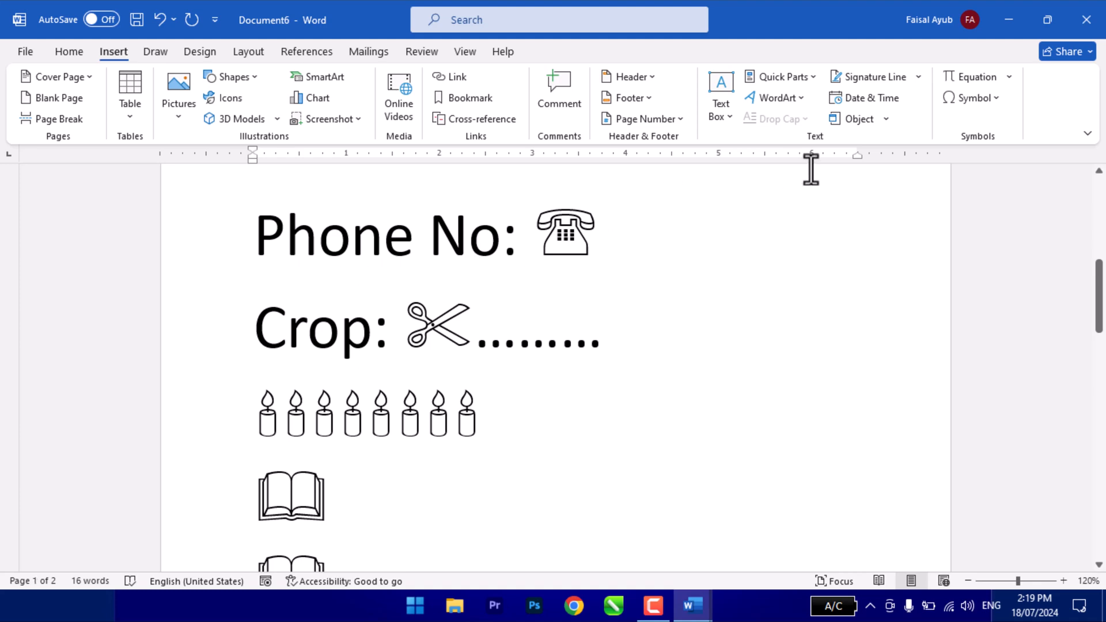
click(979, 100)
click(979, 225)
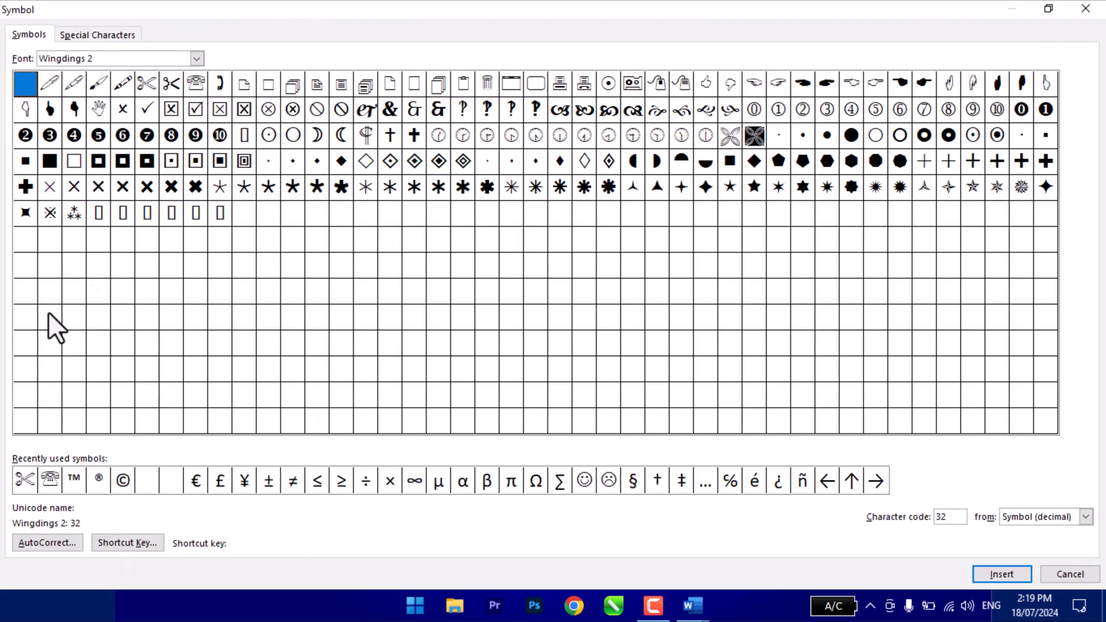
click(63, 544)
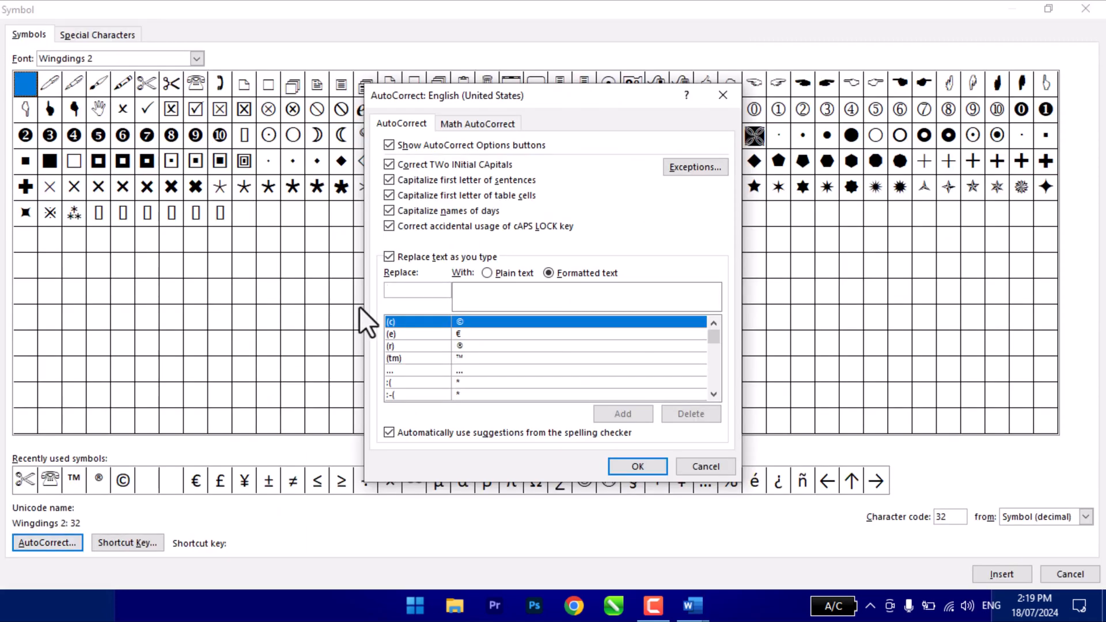
text(Book)
click(633, 420)
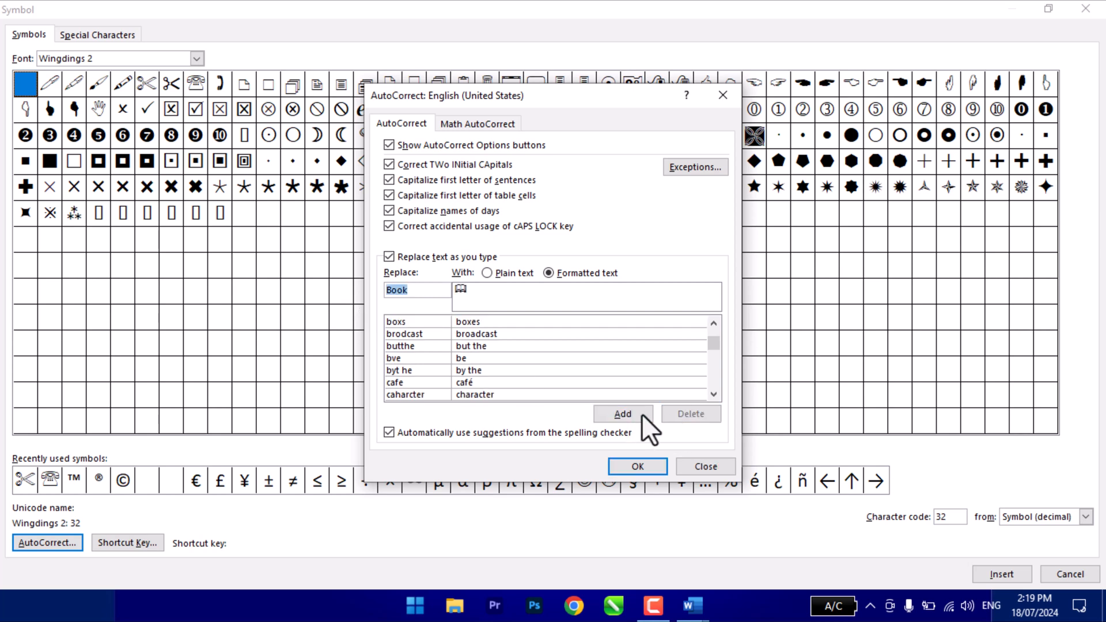
click(638, 471)
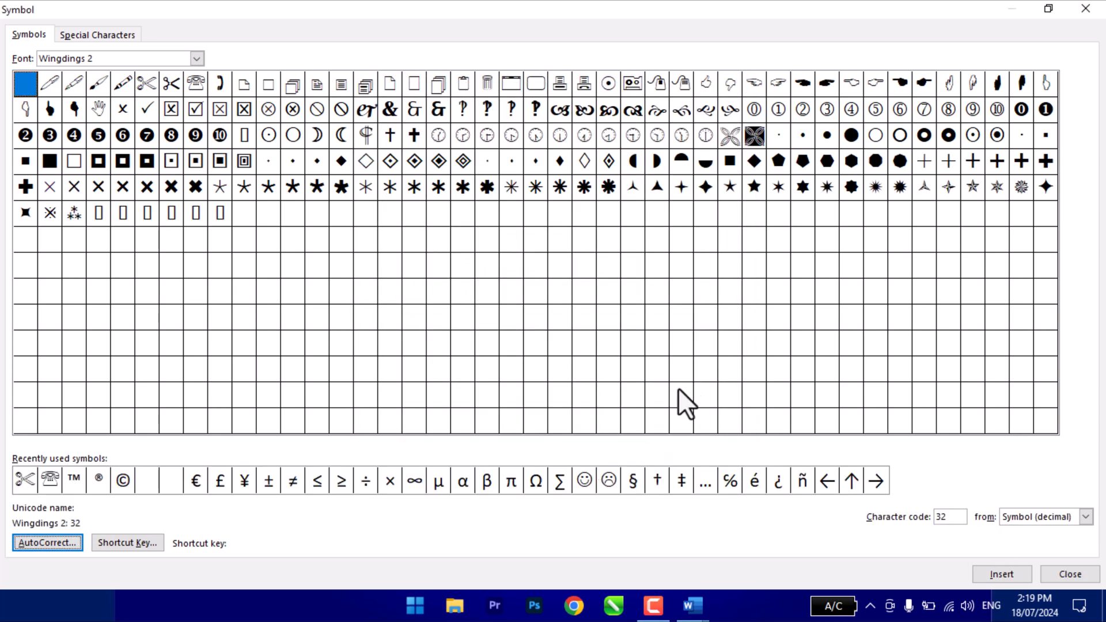
- Examine the decimal and hex character code options and the recently used telephone, euro and smiley symbols, then close the dialog
click(1030, 517)
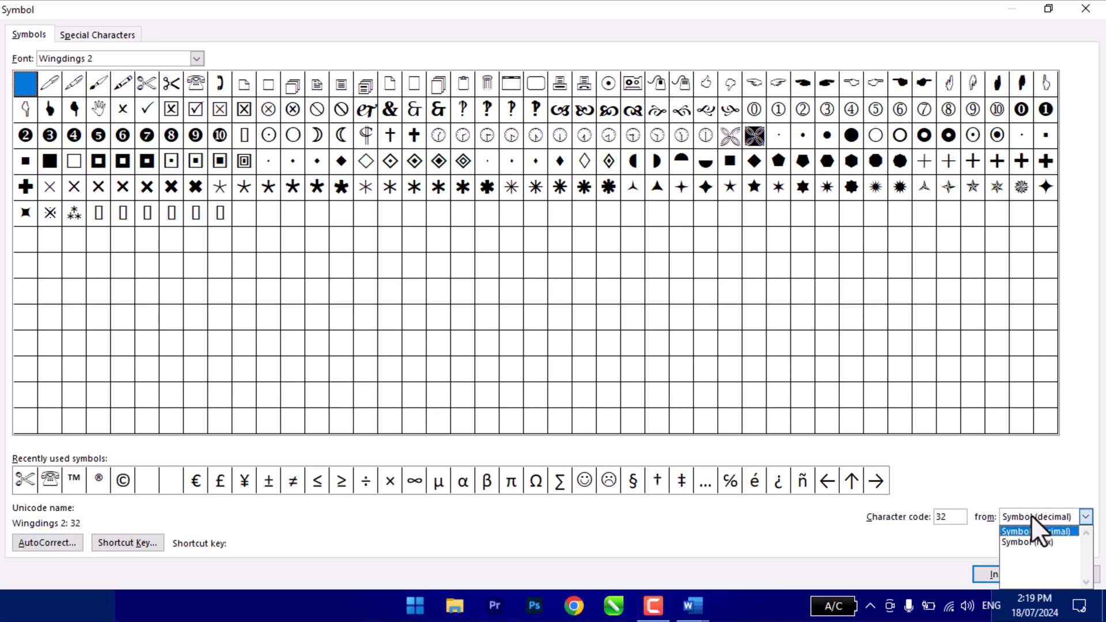
click(1039, 542)
click(1031, 520)
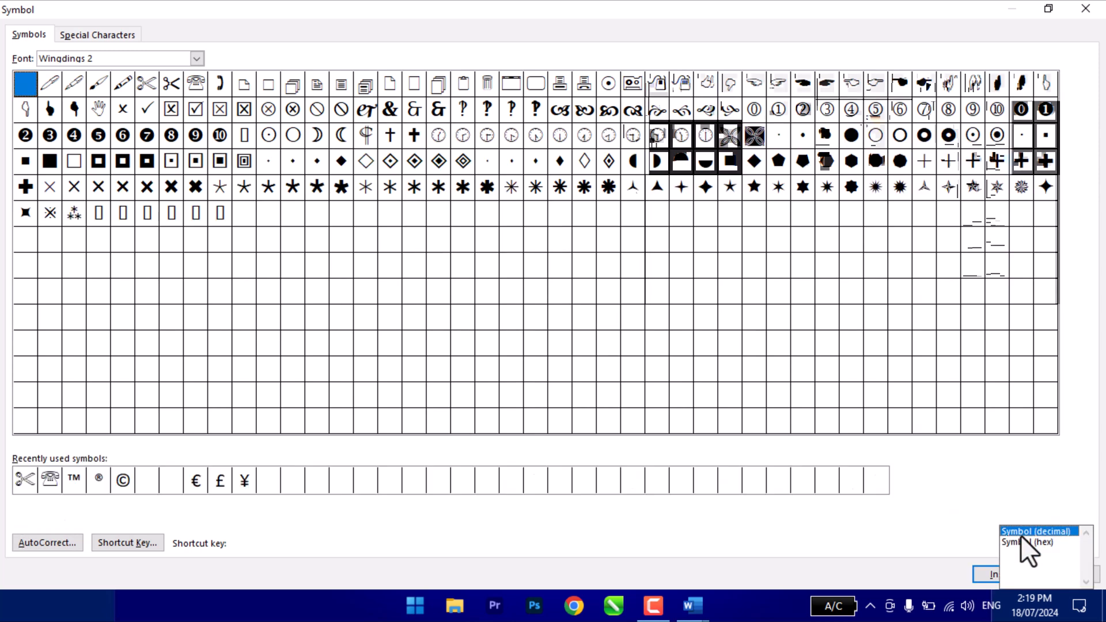
click(1021, 533)
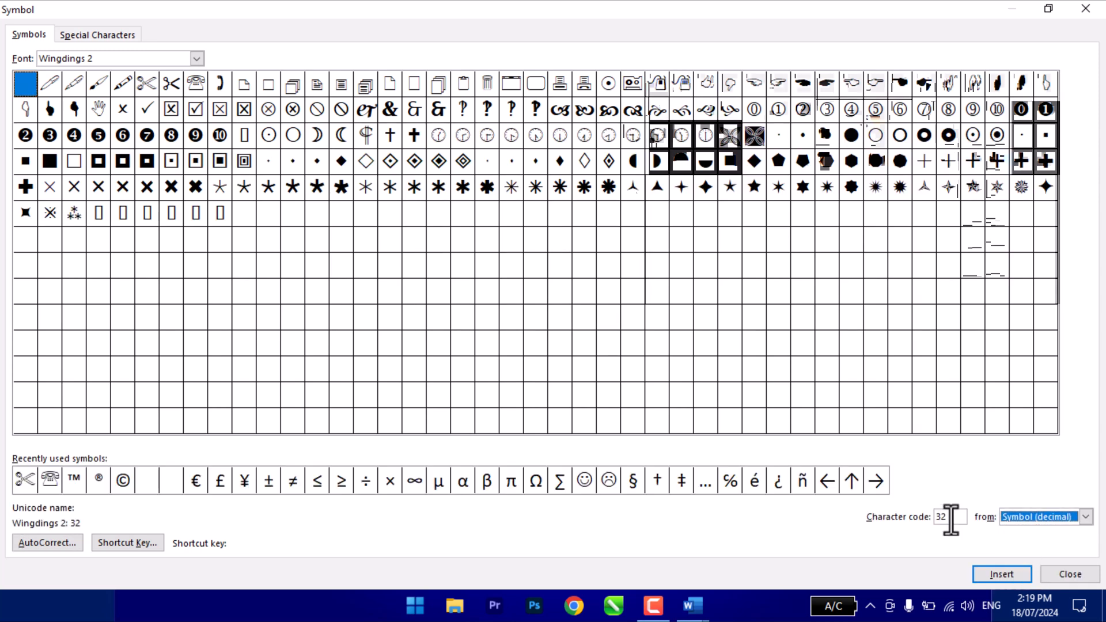
click(55, 486)
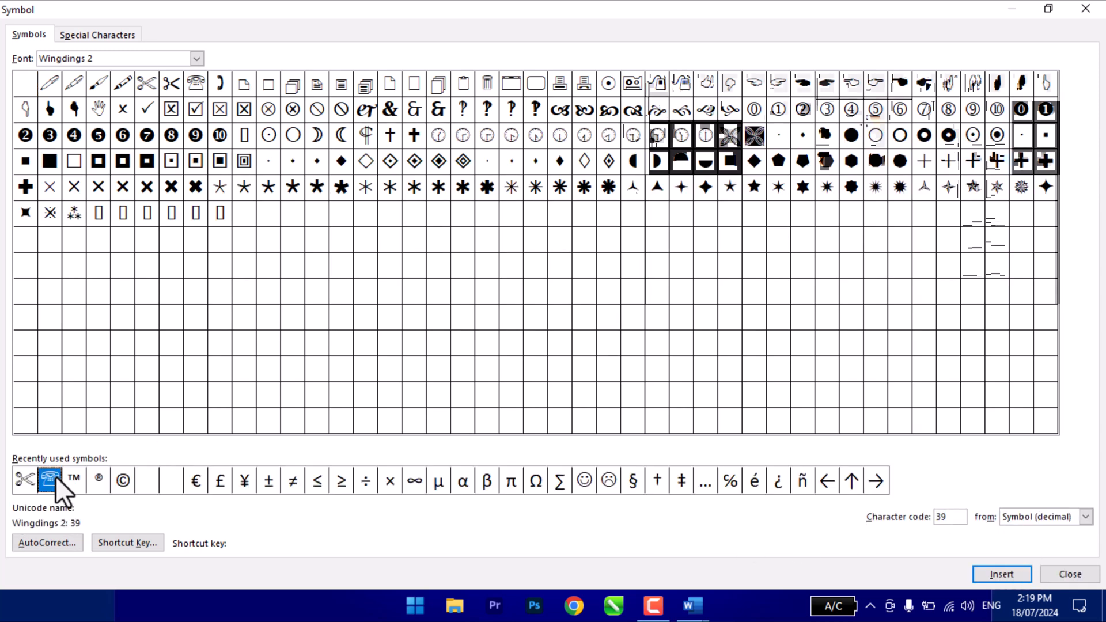
click(199, 484)
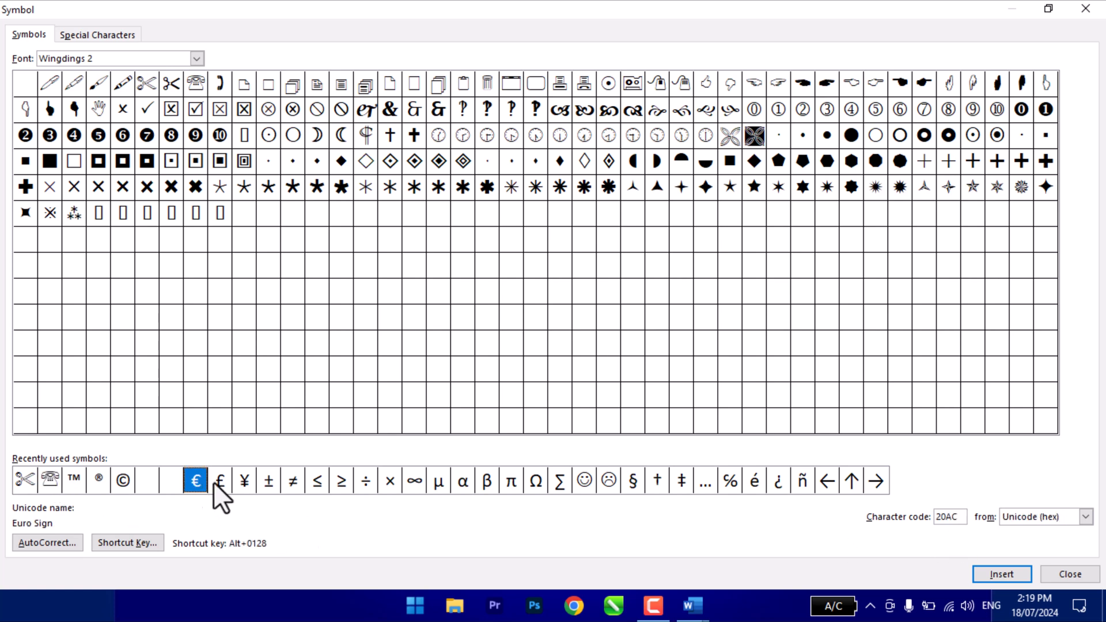
click(585, 481)
click(1053, 574)
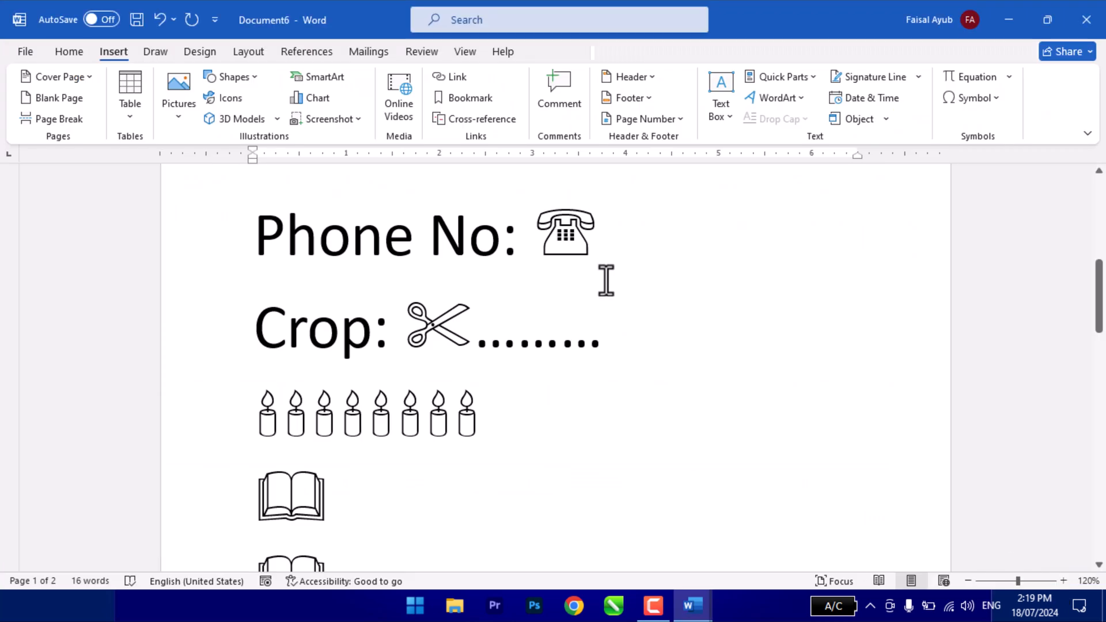